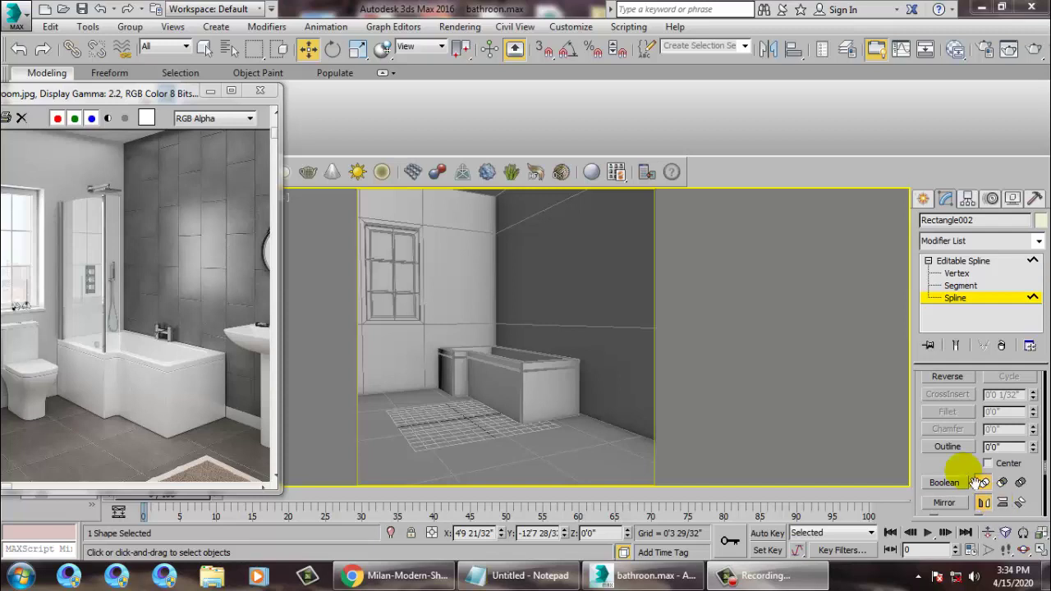
Step: Unfreeze all objects, exit the rectangle's spline sub-object level and select the room walls
left_click(549, 356)
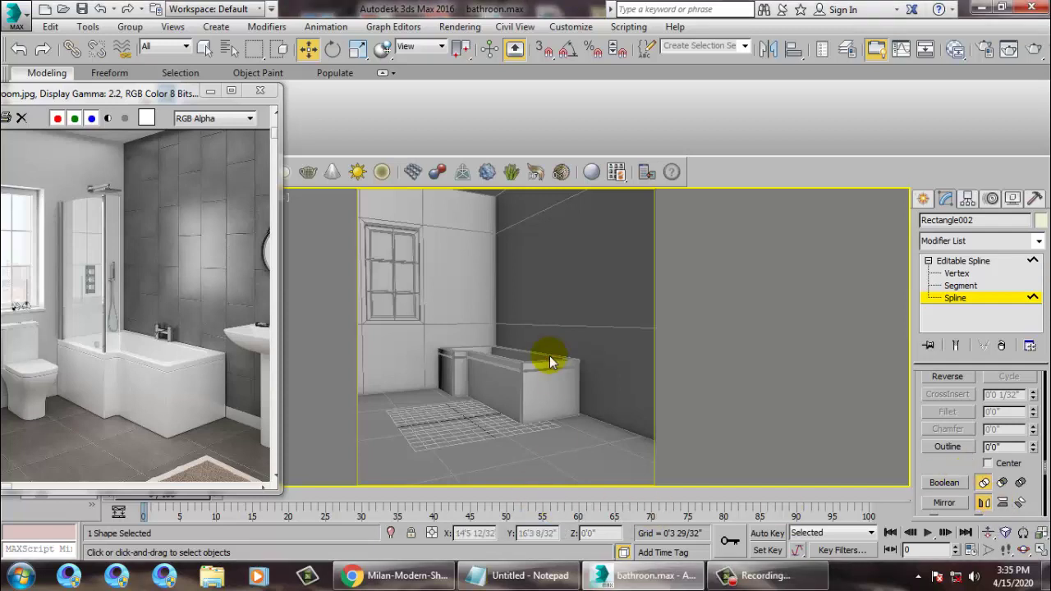
right_click(536, 275)
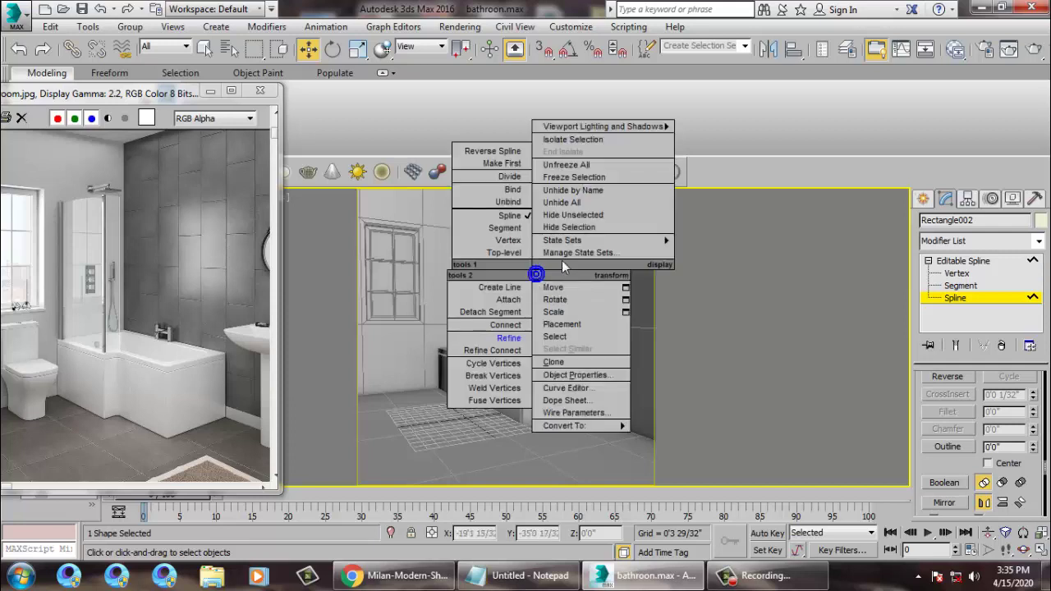
left_click(594, 168)
left_click(557, 261)
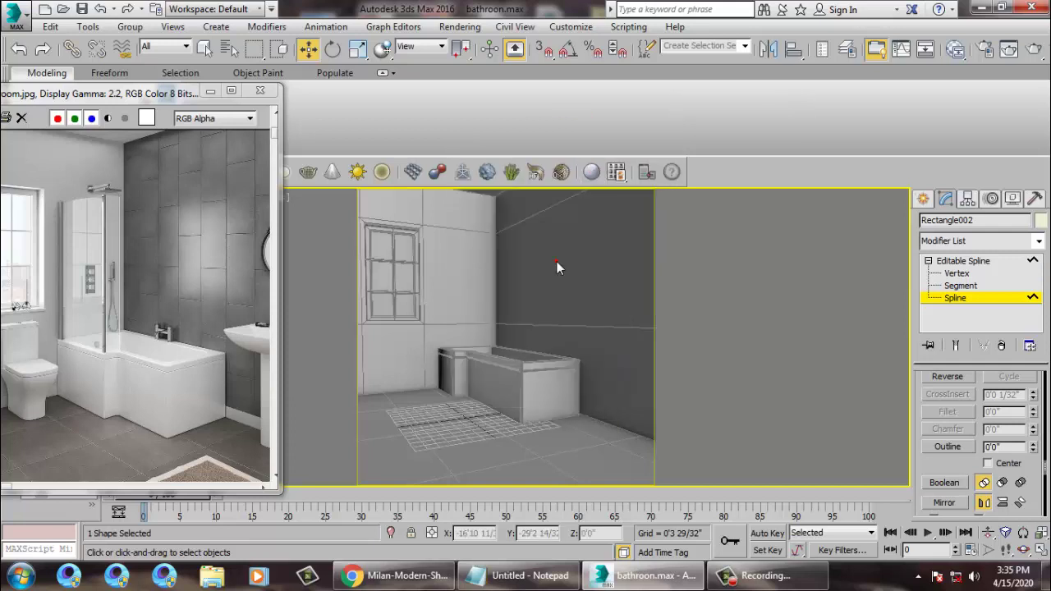
left_click(960, 260)
left_click(496, 318)
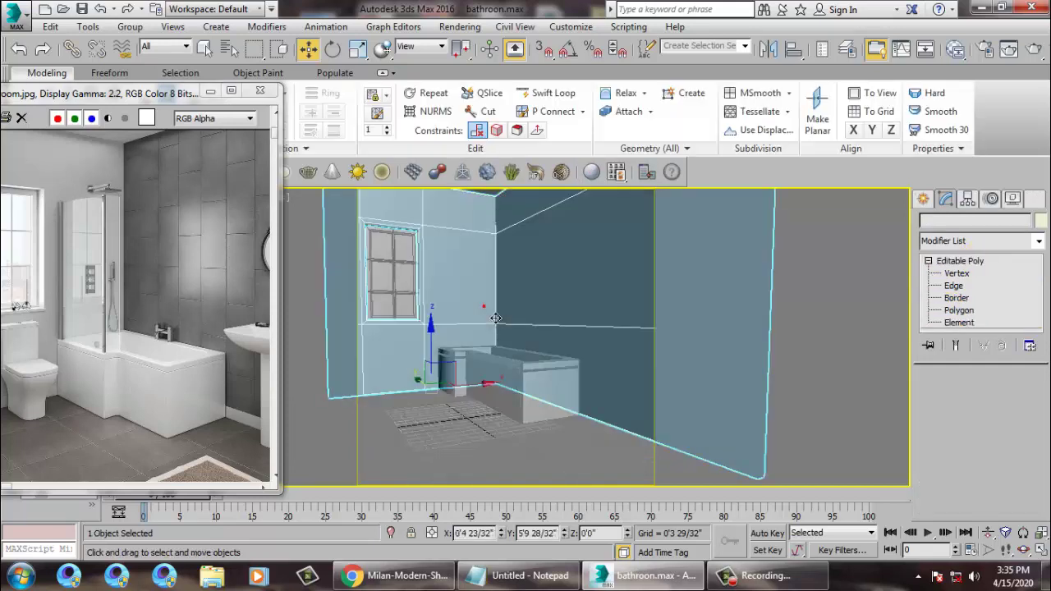
Step: Draw an open three-sided U-shaped line in the Top view at the bathtub's window-end corner, with side legs about 3 inches long
key("alt+w")
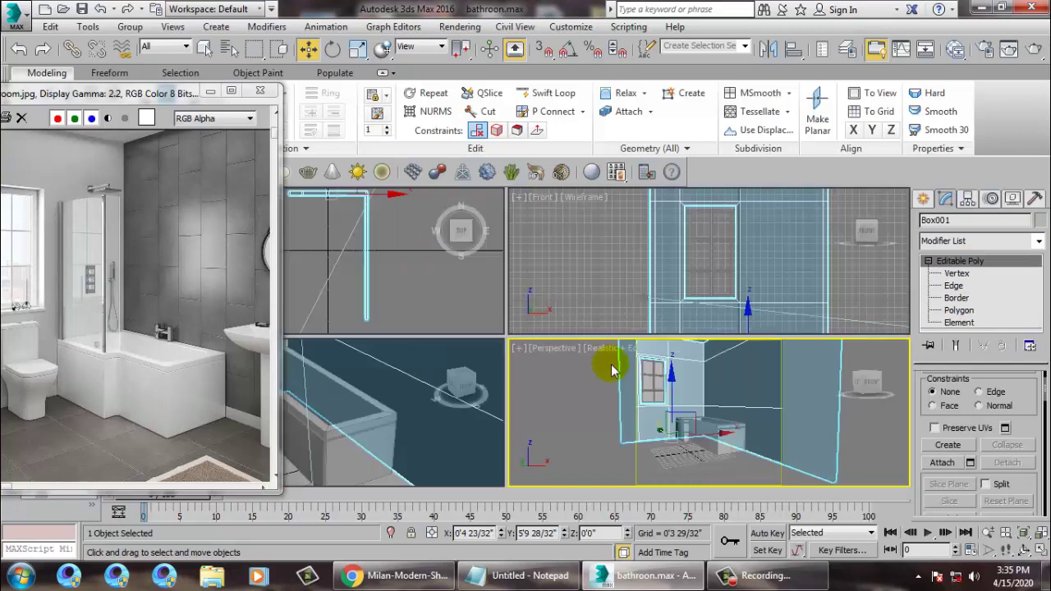
left_click(410, 283)
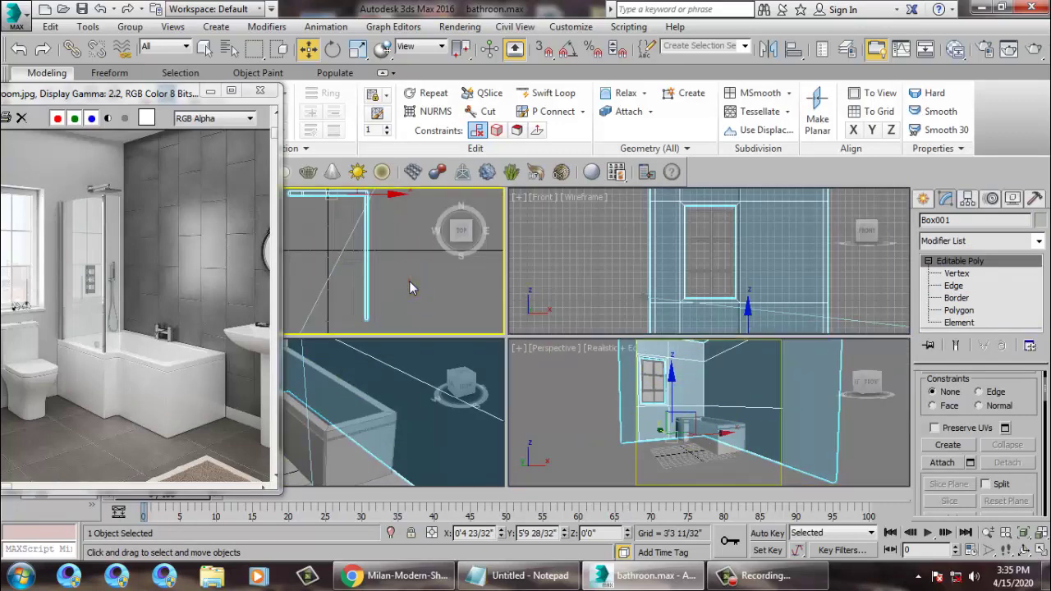
key("alt+w")
scroll(501, 289, "up", 5)
middle_click_drag(626, 256, 590, 306)
middle_click_drag(700, 263, 703, 307)
middle_click_drag(548, 247, 564, 292)
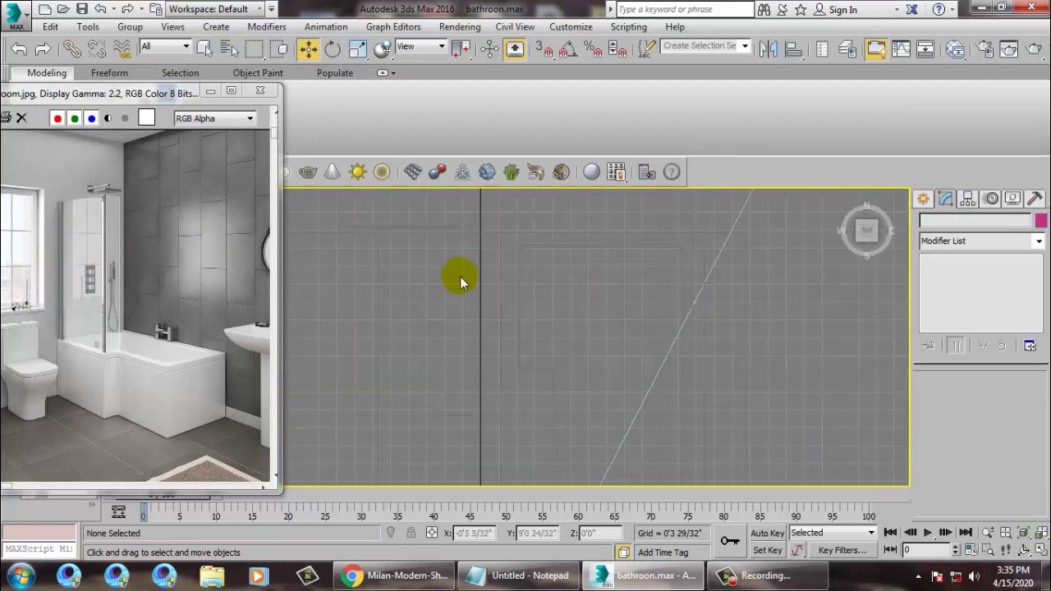
left_click(921, 201)
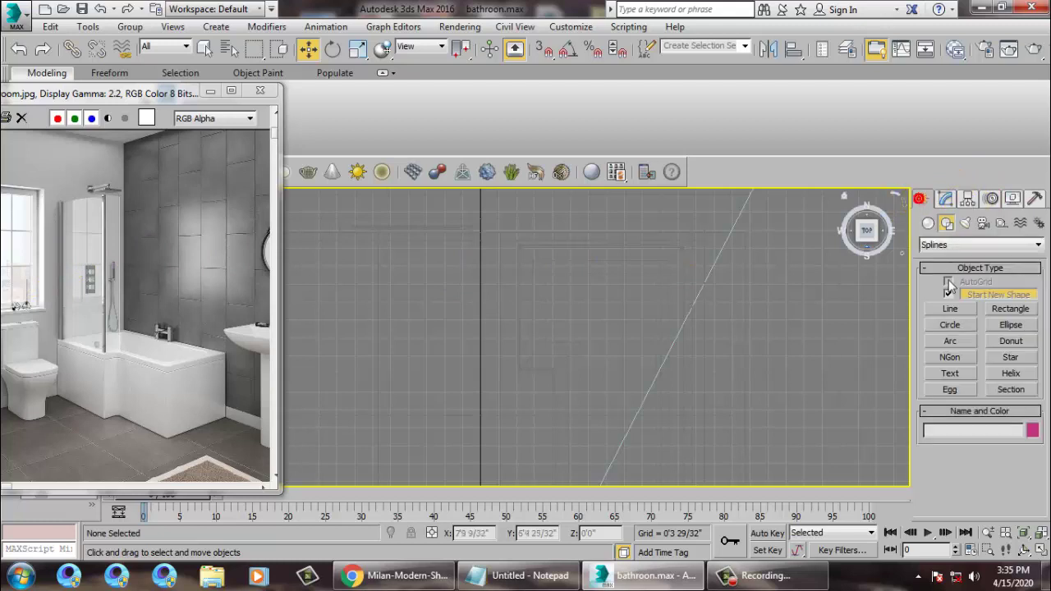
left_click(928, 224)
left_click(958, 296)
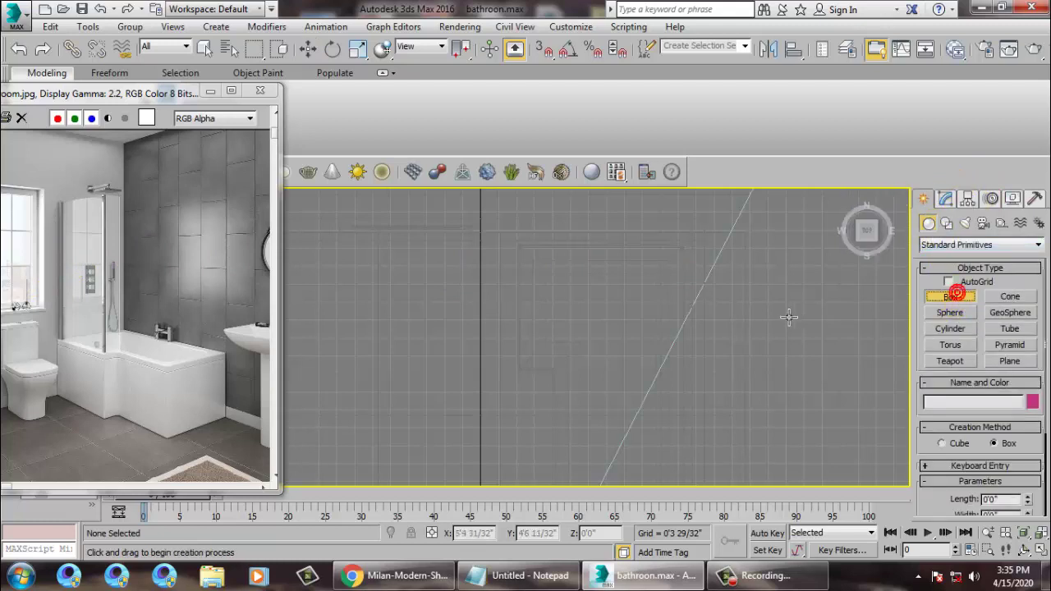
middle_click_drag(699, 258, 730, 303)
middle_click_drag(643, 289, 712, 294)
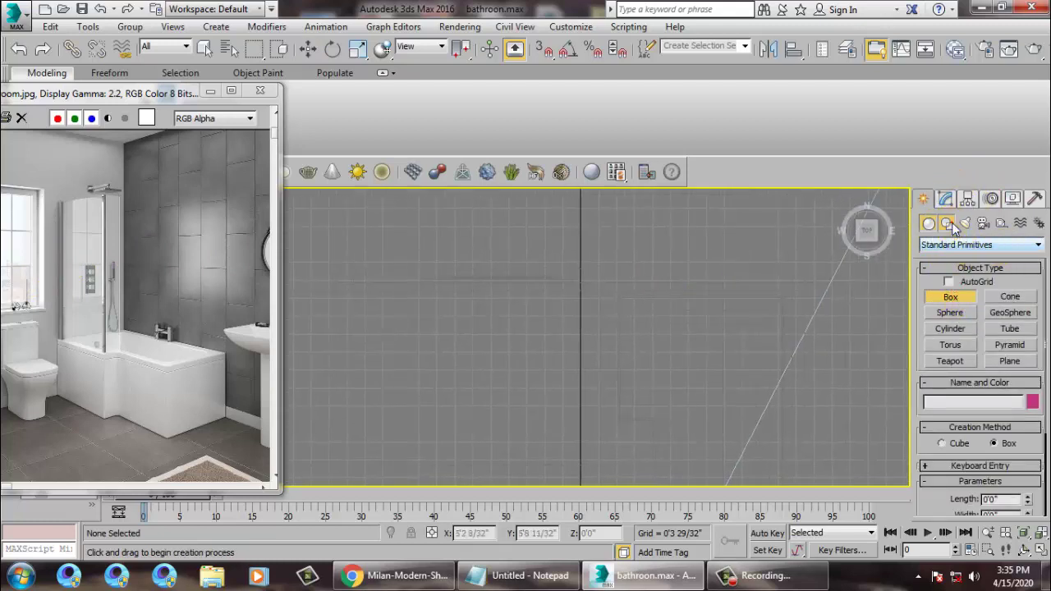
left_click(948, 224)
left_click(952, 308)
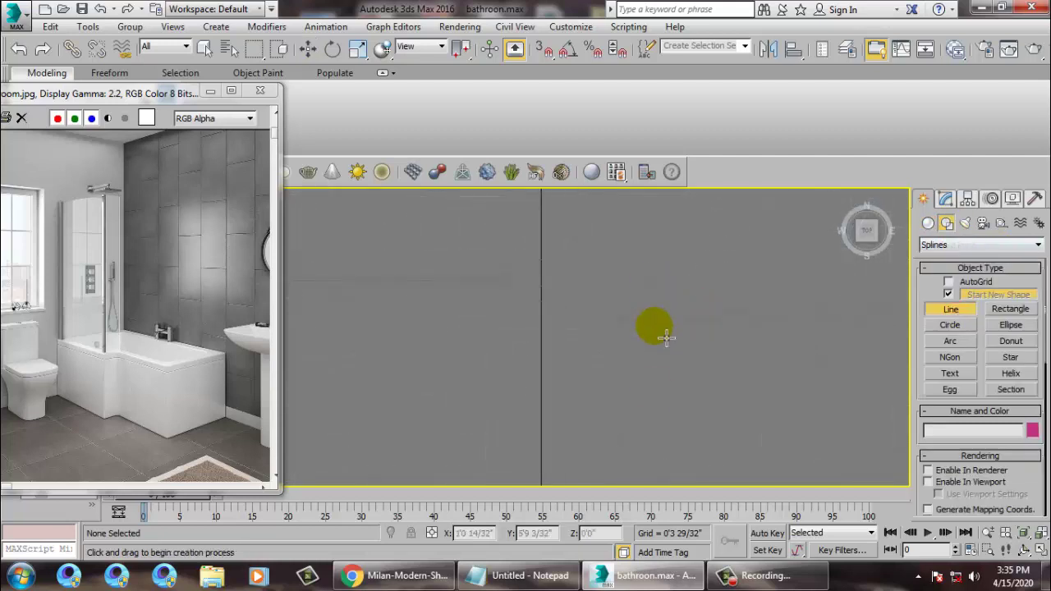
left_click(632, 347)
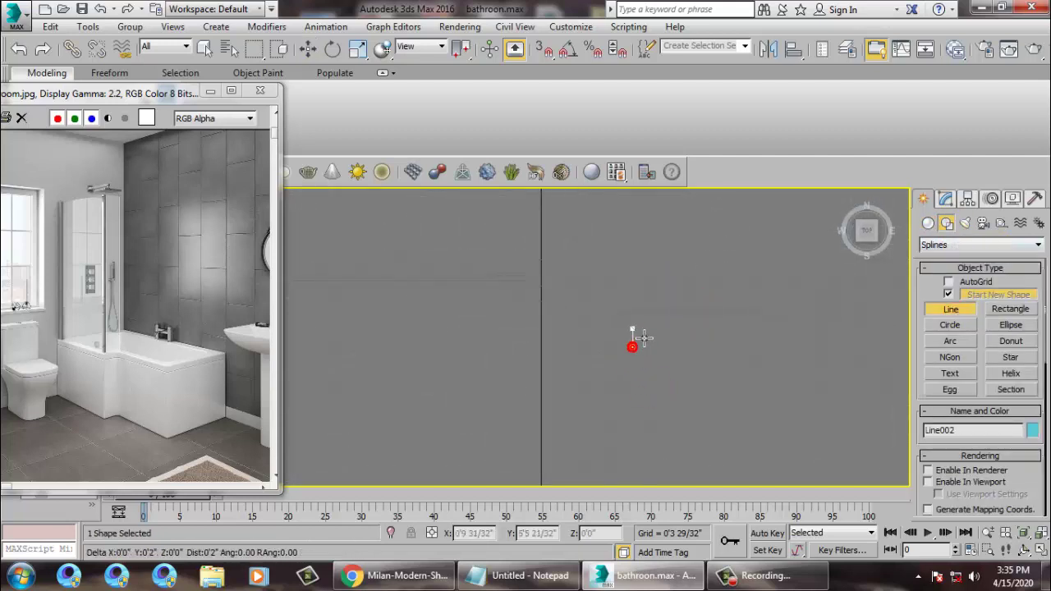
left_click(656, 320)
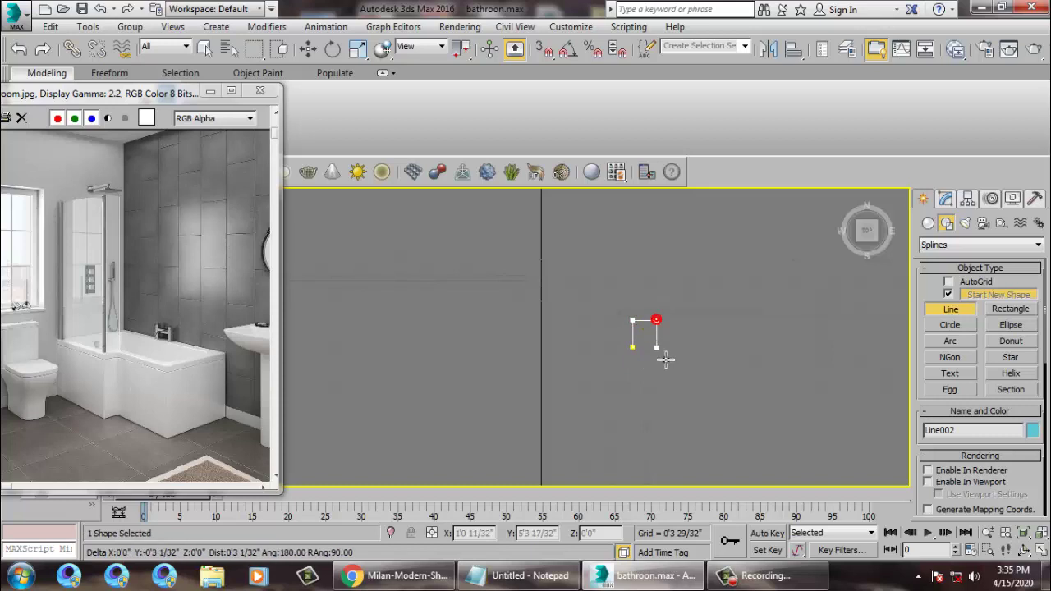
right_click(655, 350)
Step: Raise the U-shaped line vertically to about Z 2'0 4/32", just above the bathtub's rim
key("w")
key("alt+w")
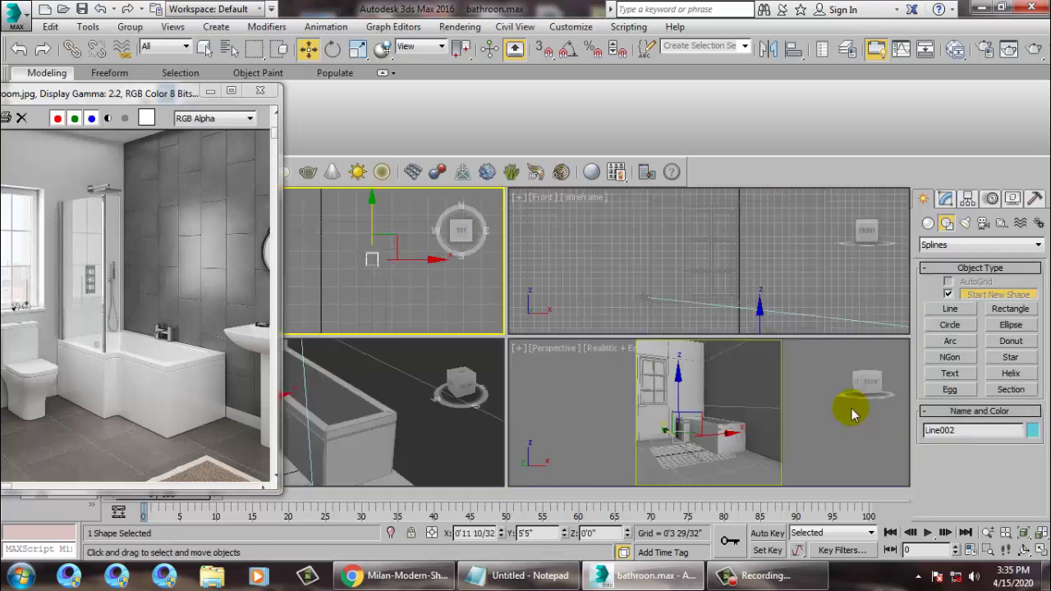
right_click(380, 437)
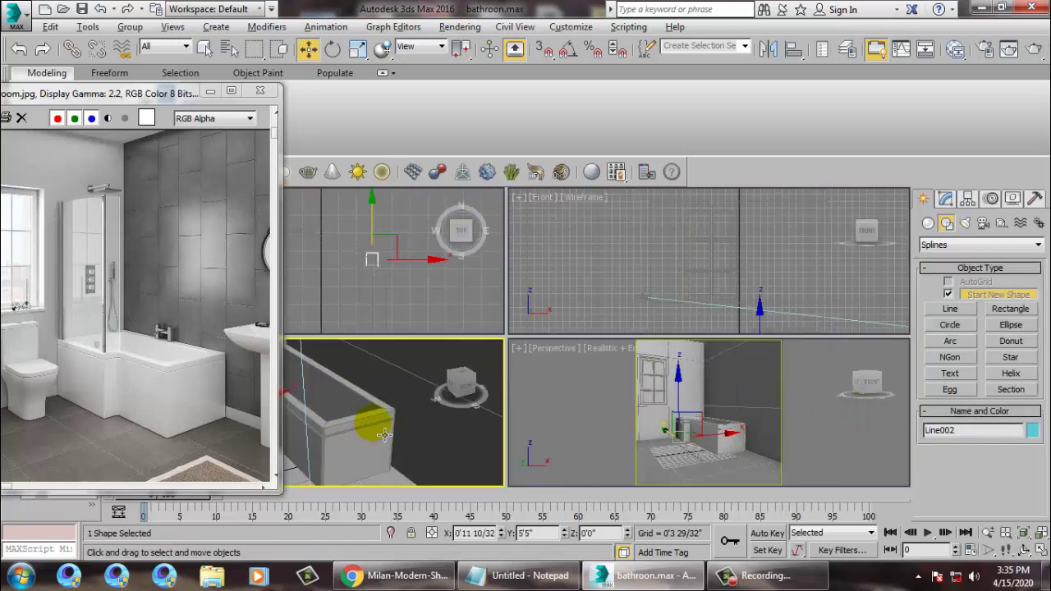
key("alt+w")
key("z")
middle_click_drag(525, 428, 604, 304, "alt")
scroll(610, 357, "down", 5)
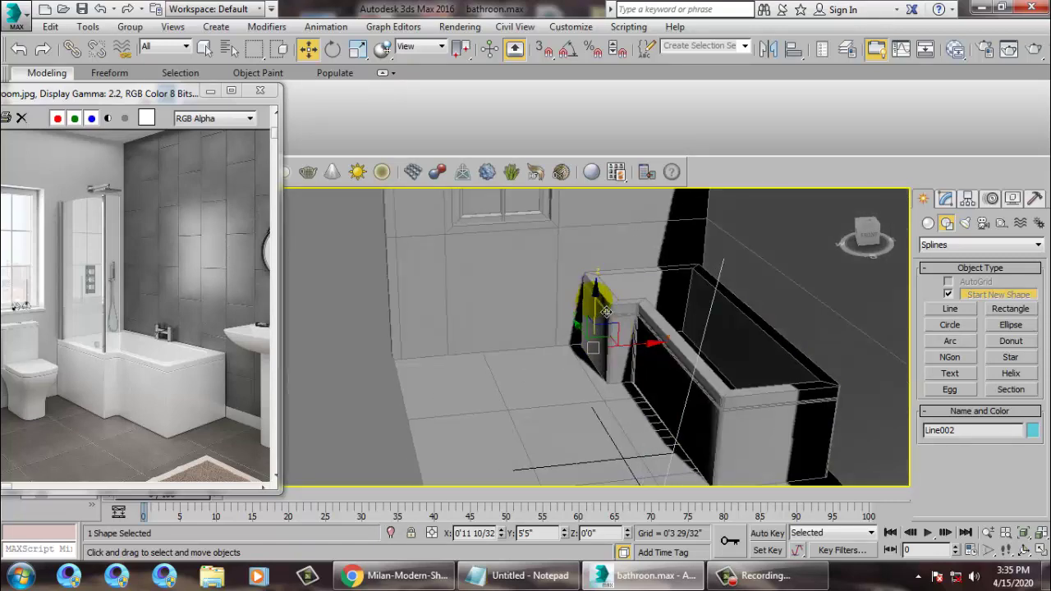
left_click_drag(616, 271, 622, 240)
key("z")
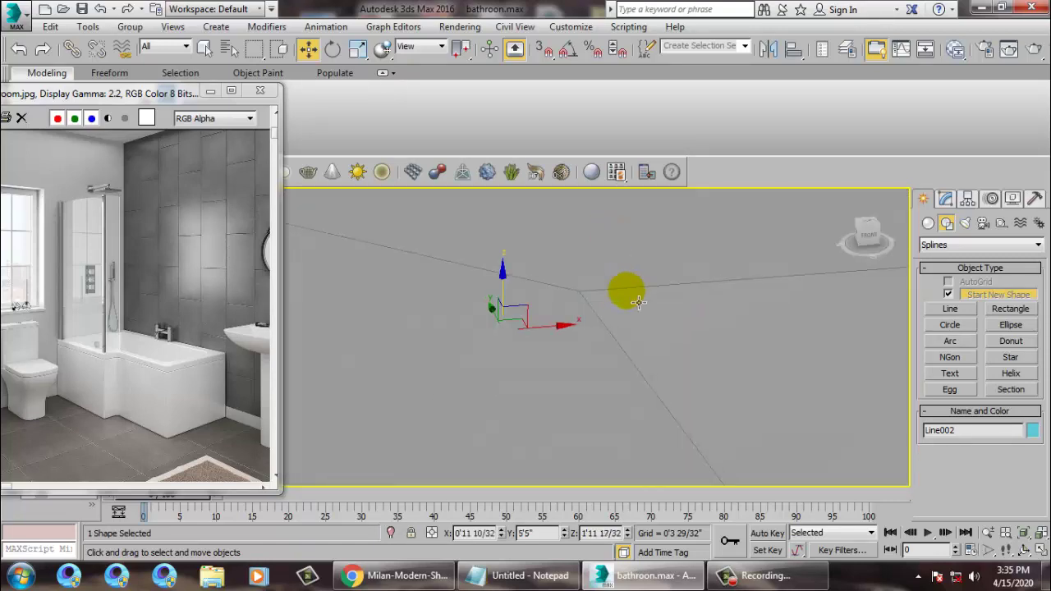
scroll(642, 303, "down", 4)
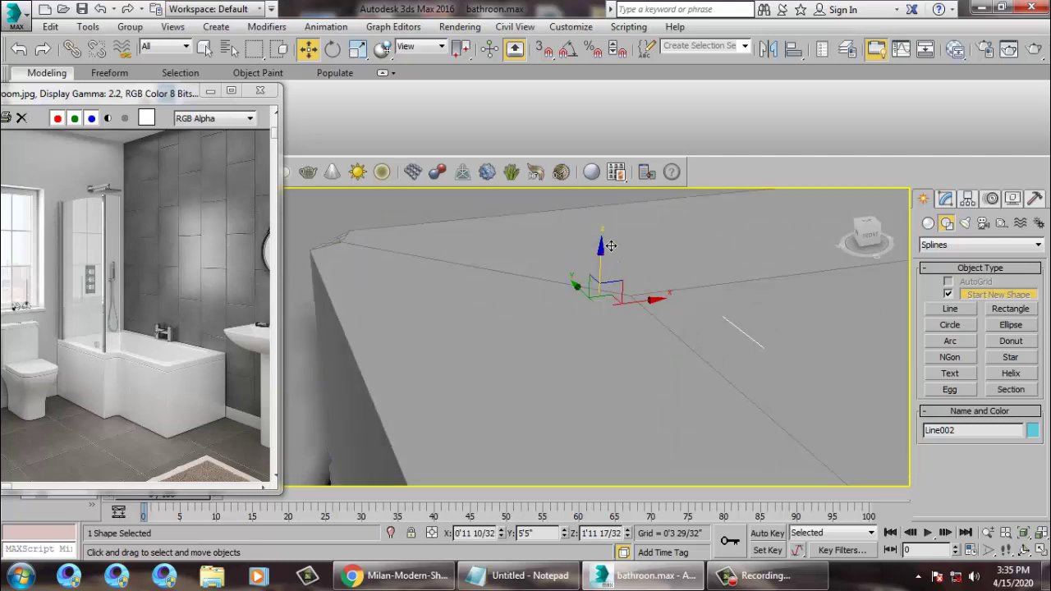
left_click_drag(609, 247, 632, 215)
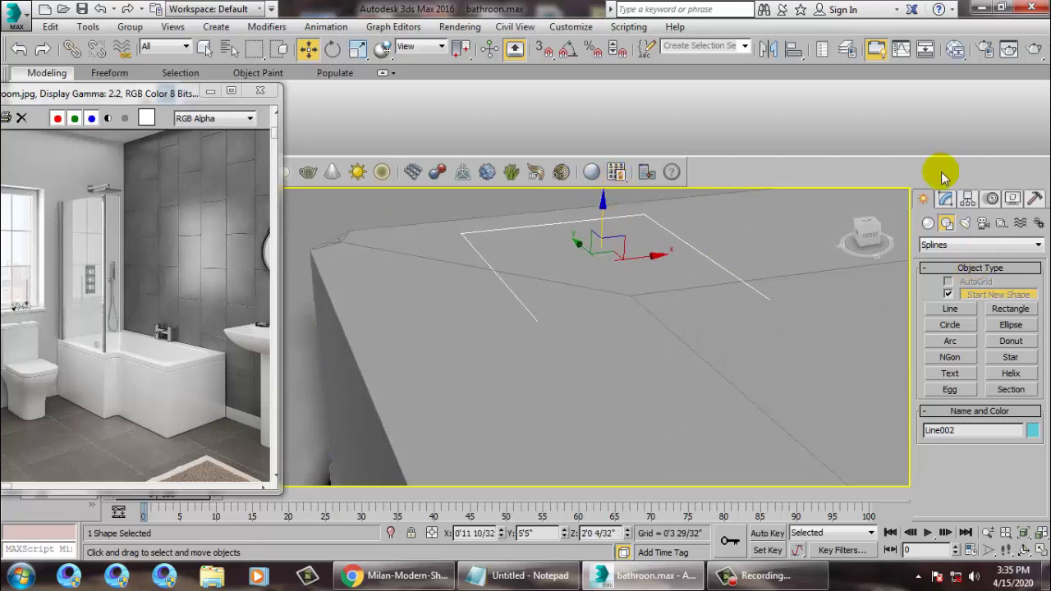
Step: Enable the U-shaped line's rendered thickness in the viewport
left_click(945, 199)
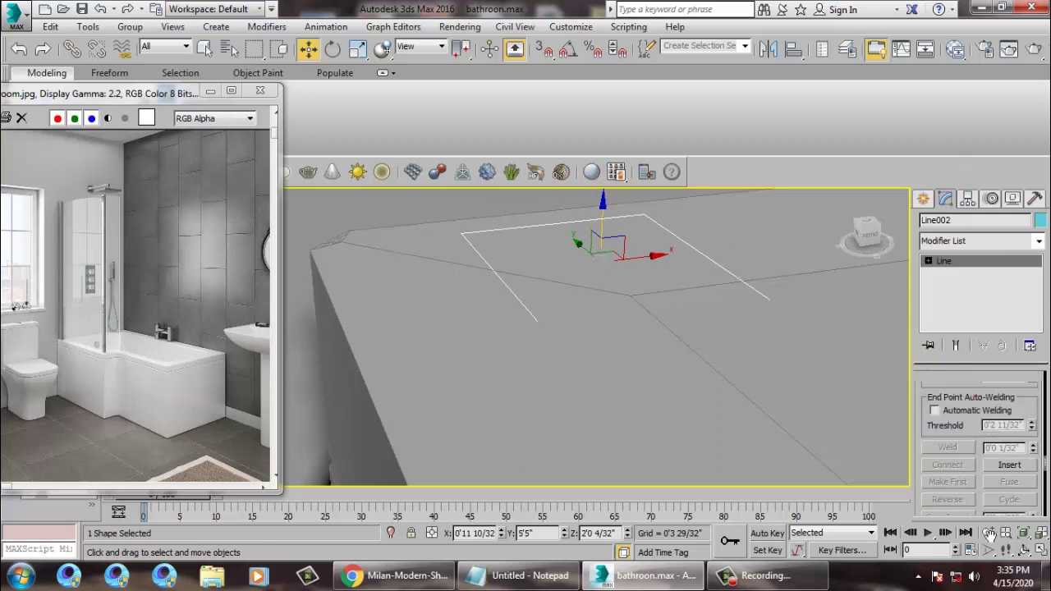
left_click_drag(979, 446, 989, 535)
left_click_drag(1044, 414, 1045, 572)
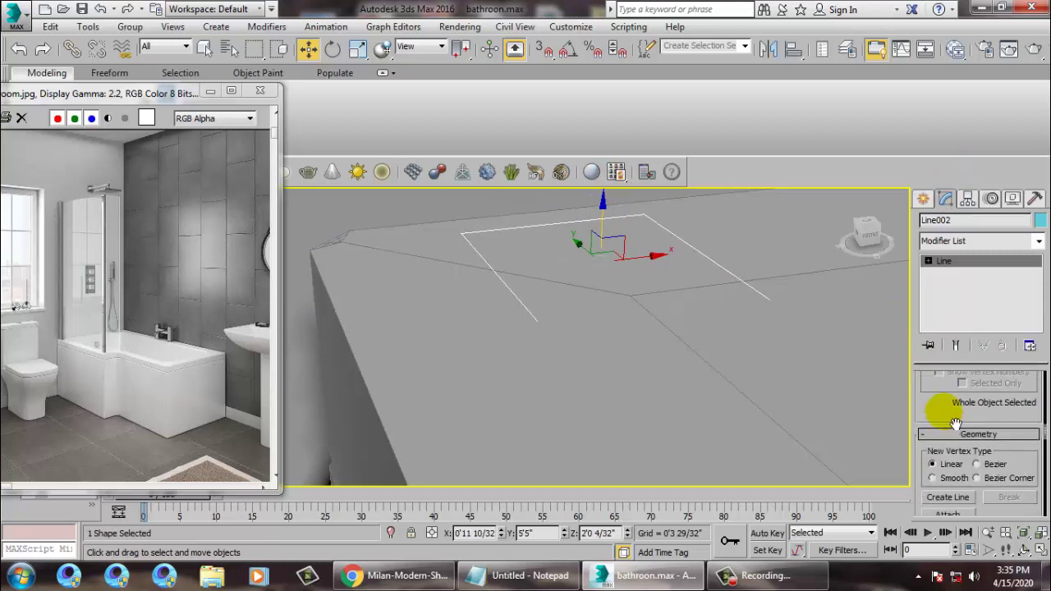
left_click_drag(956, 424, 953, 574)
left_click_drag(953, 393, 948, 559)
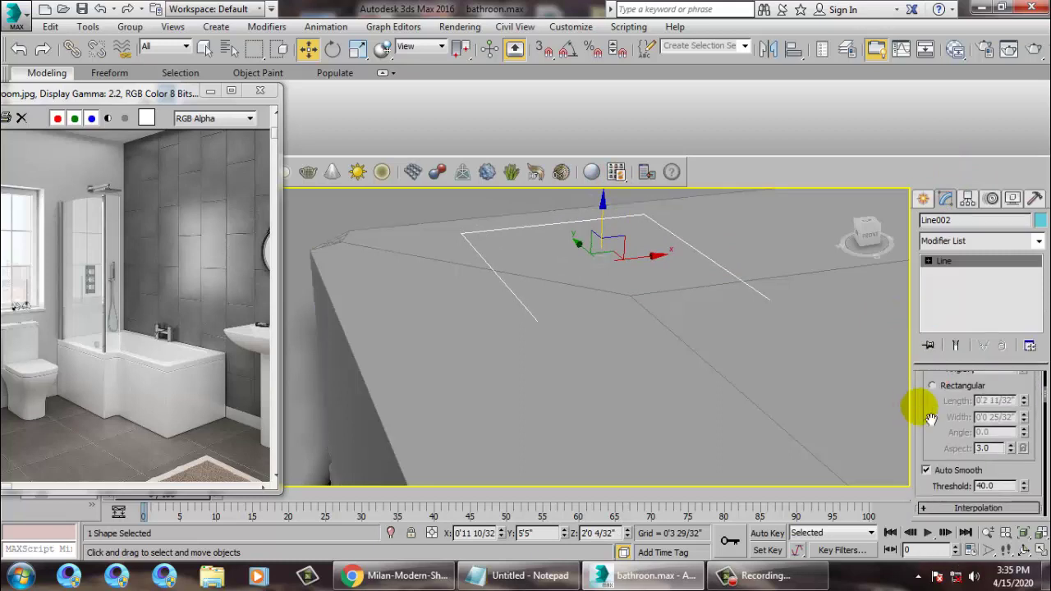
left_click_drag(930, 418, 937, 460)
left_click_drag(985, 392, 977, 436)
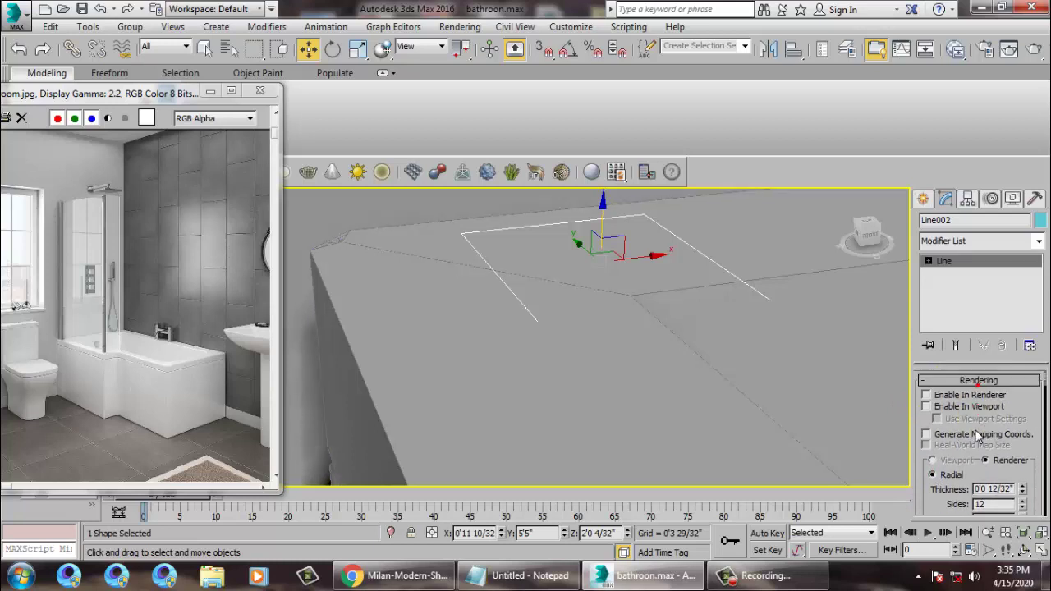
left_click(926, 406)
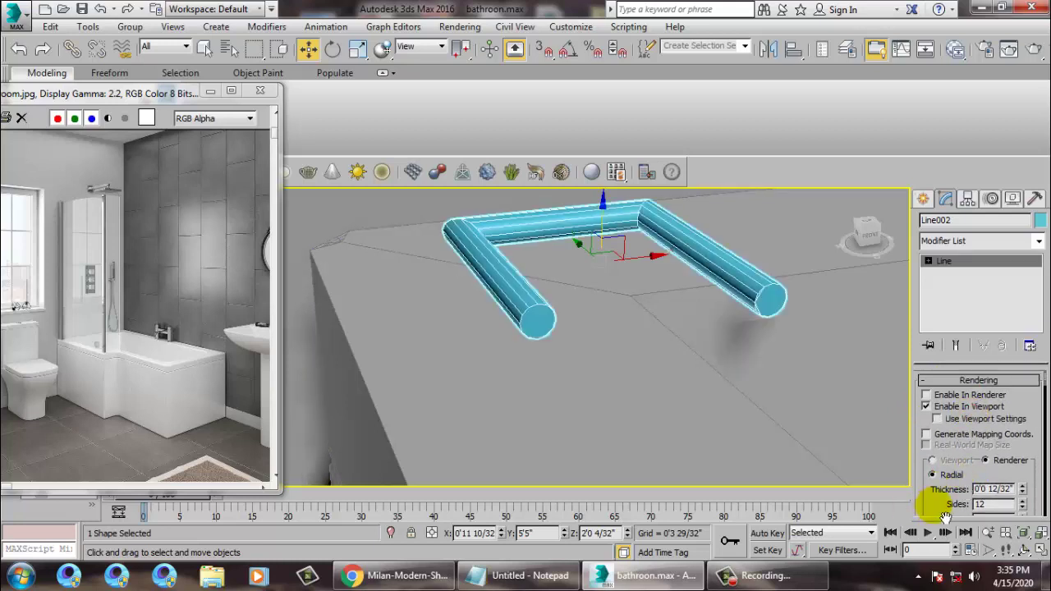
Step: Give the line a rectangular rendering profile with a length of 0'4 17/32" and a width of 0'0 13/32"
left_click_drag(946, 517, 956, 402)
left_click(933, 383)
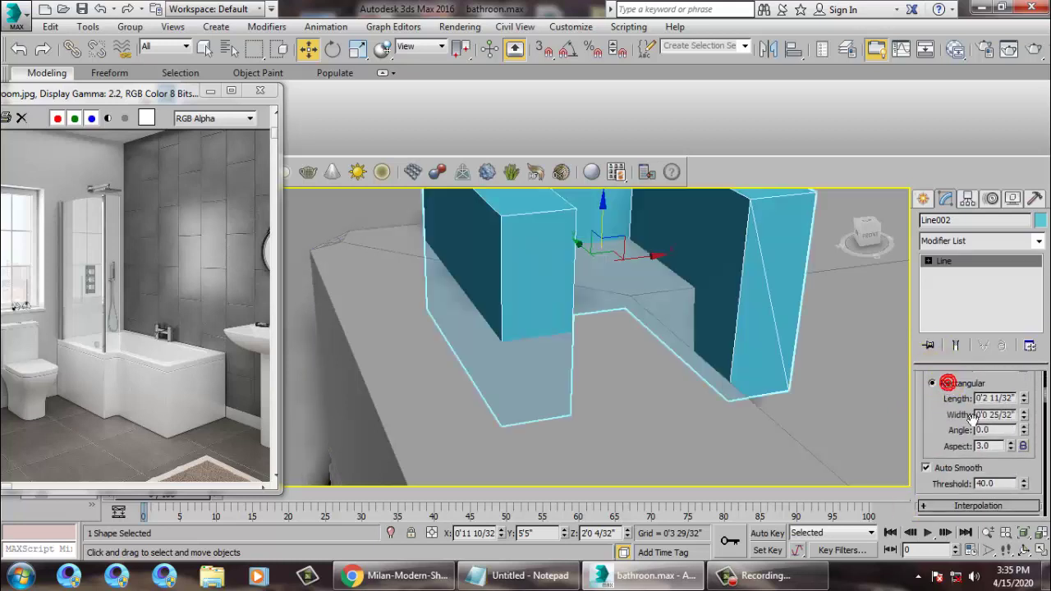
left_click_drag(1027, 402, 1043, 458)
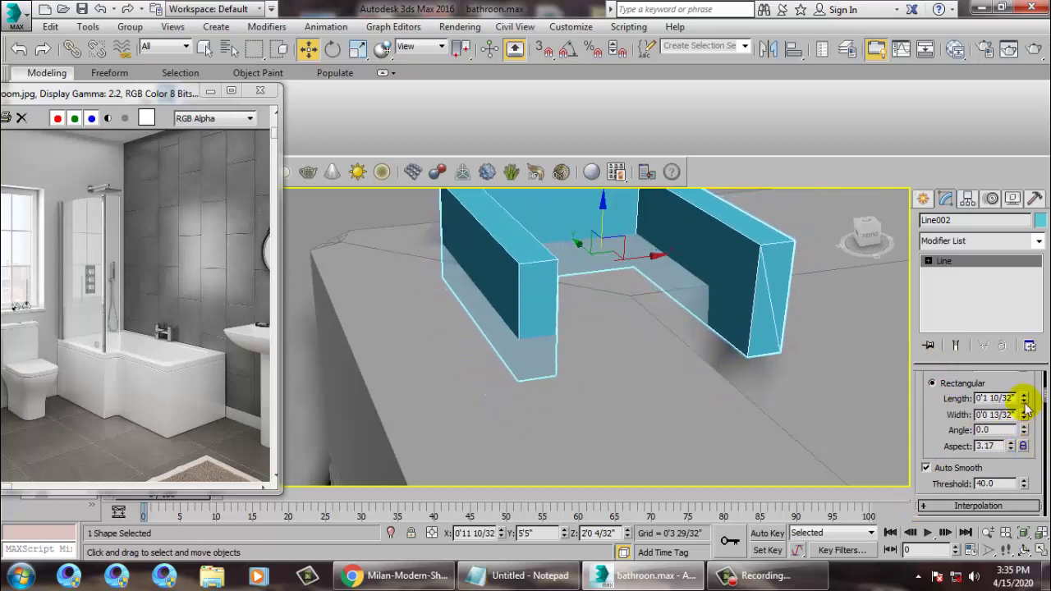
left_click_drag(1025, 402, 1017, 229)
Step: Scale the U-shaped piece uniformly to about 70% and reduce its profile width to 0'0 5/32"
scroll(513, 394, "down", 8)
middle_click_drag(556, 392, 574, 417, "alt")
key("r")
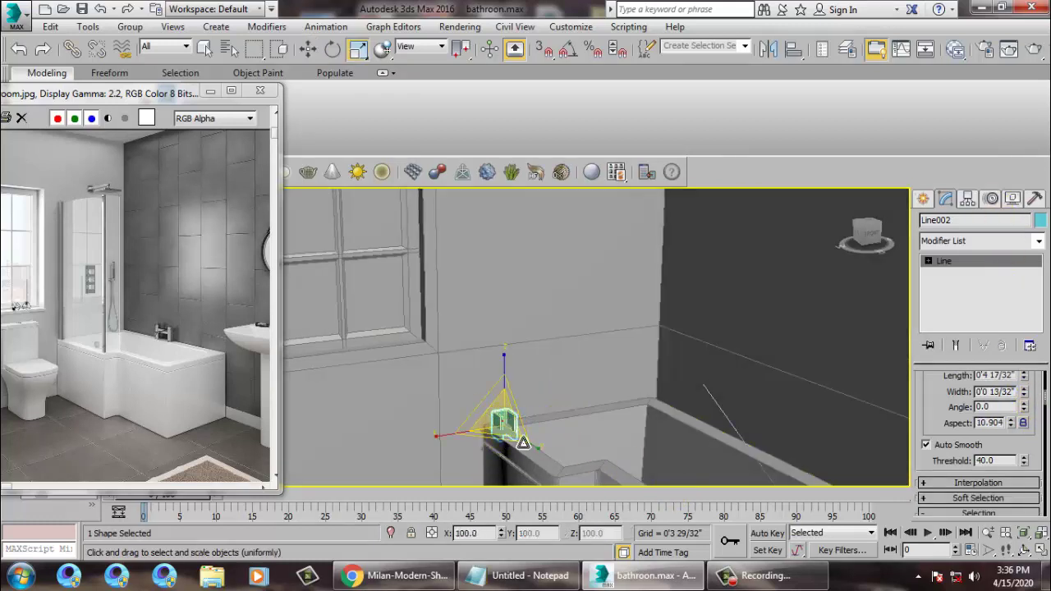
left_click_drag(503, 424, 675, 394)
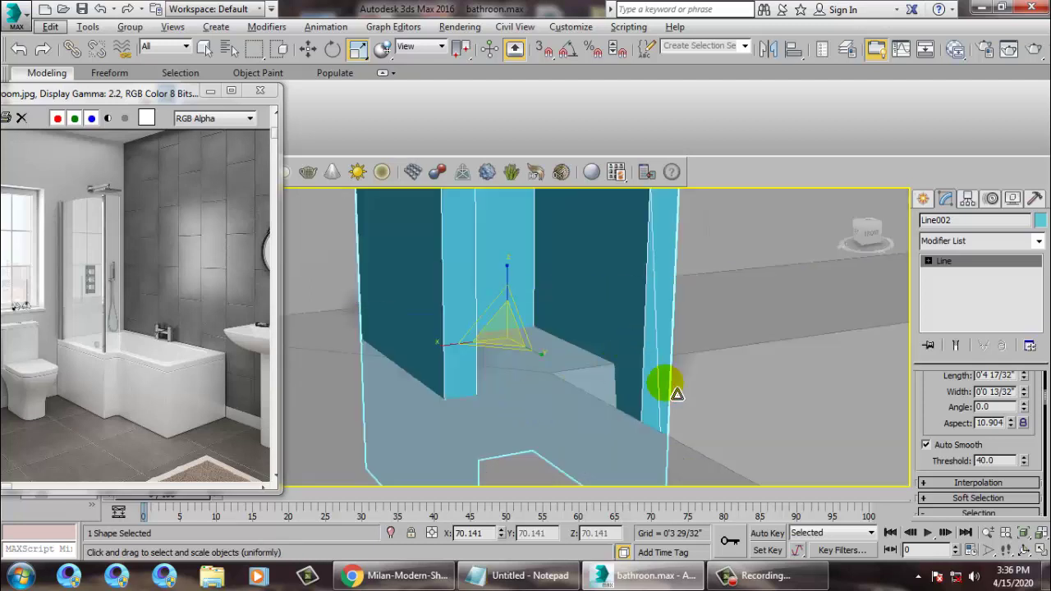
left_click_drag(1023, 394, 29, 454)
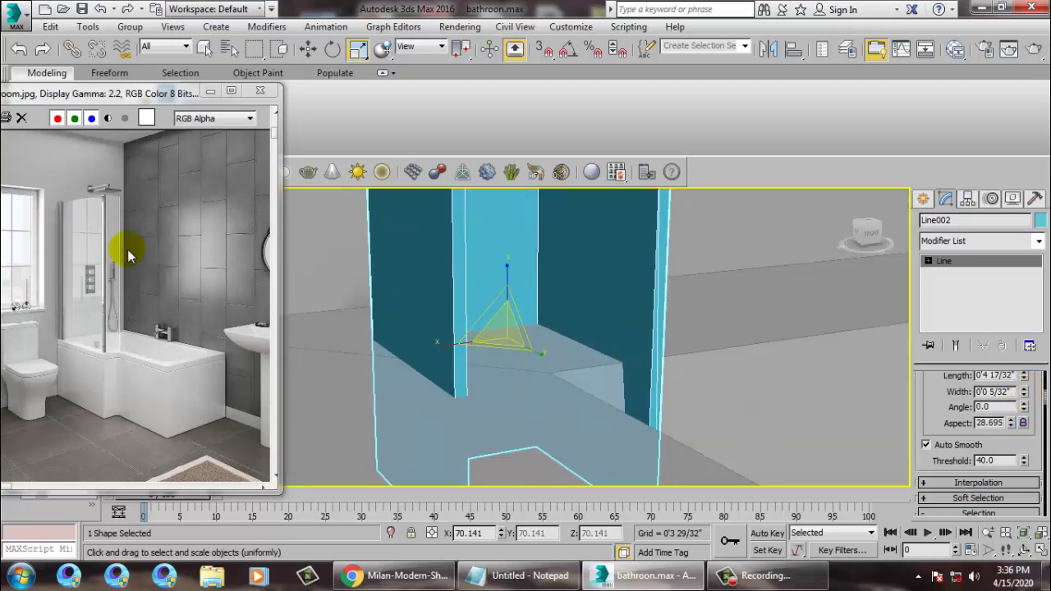
Step: Raise the U-shaped piece in the Front view to about Z 2'1 13/32" so it stands on the bathtub's rim
key("alt+w")
right_click(711, 274)
key("z")
key("alt+w")
middle_click_drag(668, 283, 682, 265)
scroll(681, 265, "down", 2)
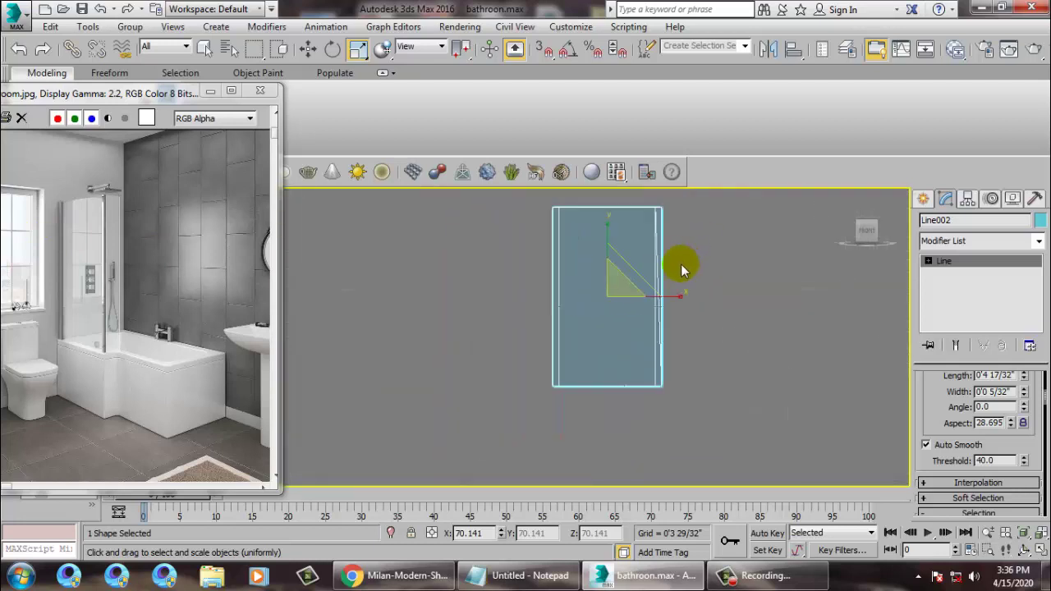
scroll(637, 278, "down", 3)
key("w")
left_click_drag(637, 256, 648, 211)
Step: Move the U-shaped piece along X to about 0'9 25/32", toward the bathtub rim's outer edge
key("alt+w")
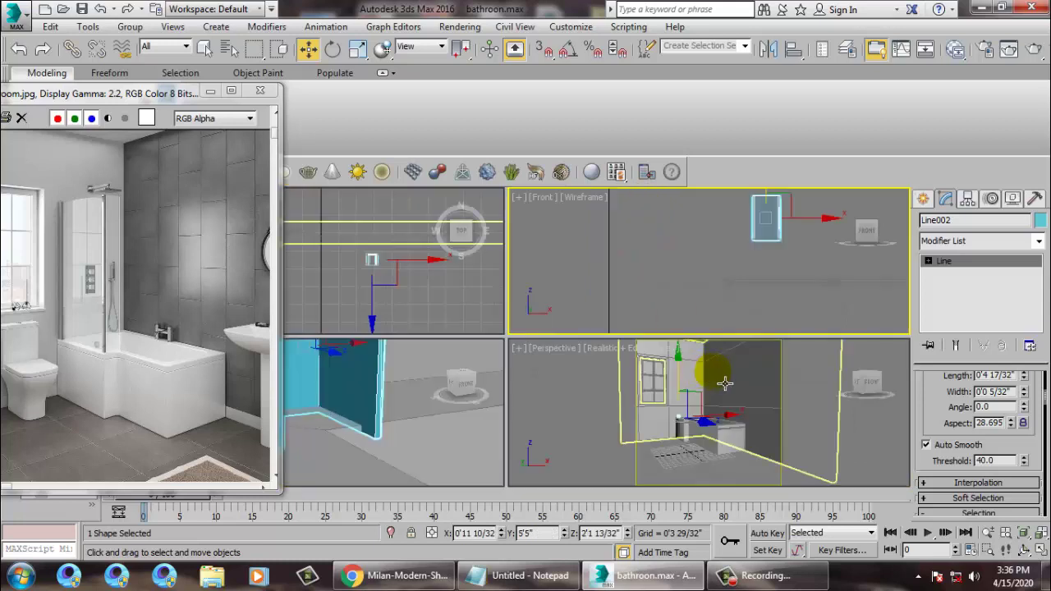
right_click(722, 383)
key("alt+w")
key("c")
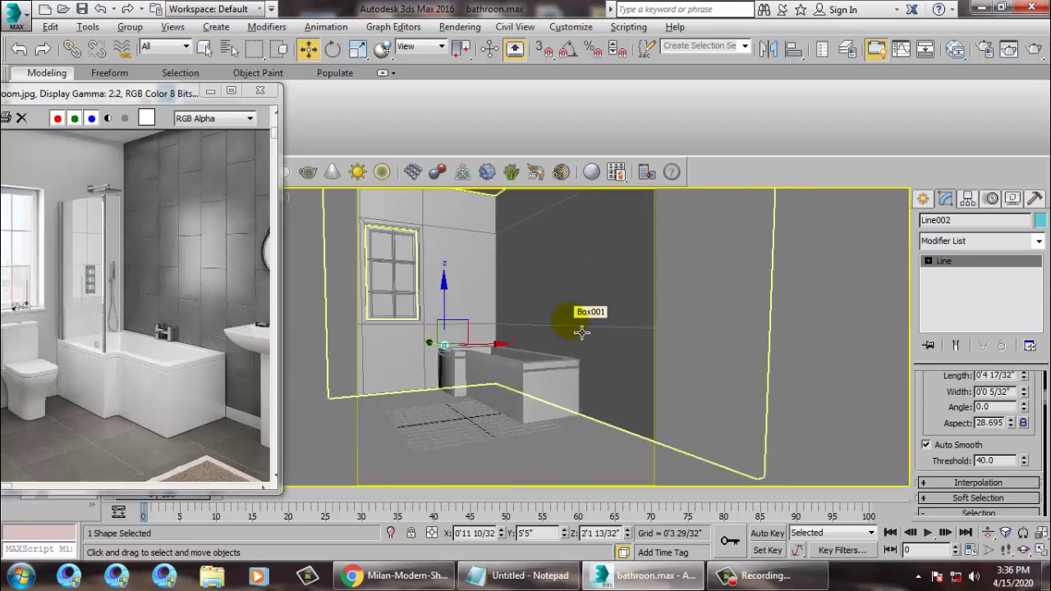
key("z")
key("alt+w")
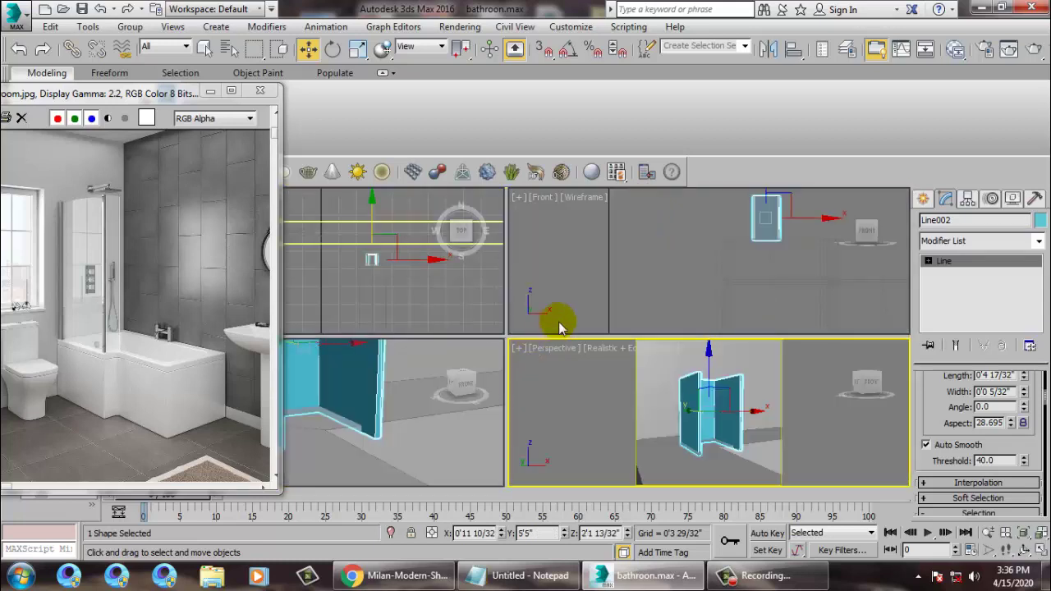
right_click(561, 327)
right_click(434, 391)
key("alt+w")
scroll(452, 376, "down", 5)
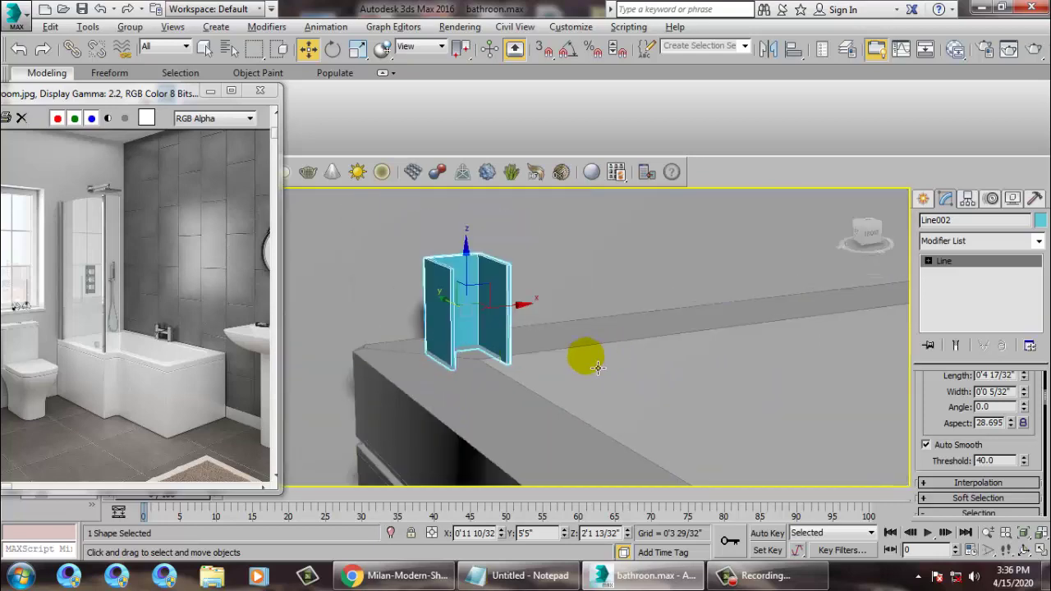
middle_click_drag(597, 368, 570, 372, "alt")
left_click_drag(532, 320, 489, 323)
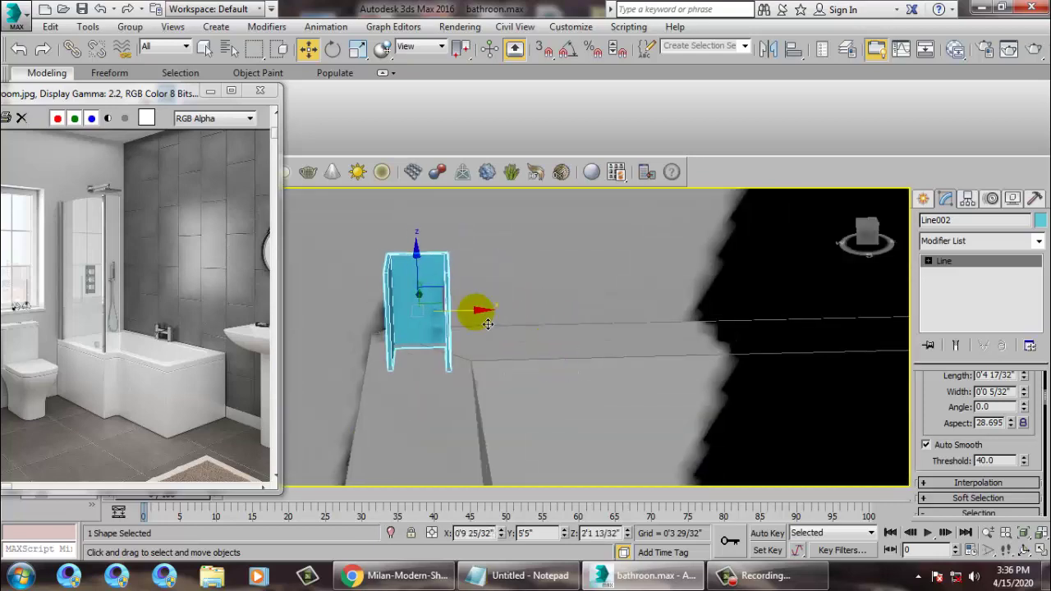
Step: Shift the U-shaped piece on the bathtub's corner to about X 0'10 5/32" and Y 5'5 13/32"
scroll(604, 345, "down", 5)
middle_click_drag(618, 351, 611, 365, "alt")
middle_click_drag(612, 365, 622, 405)
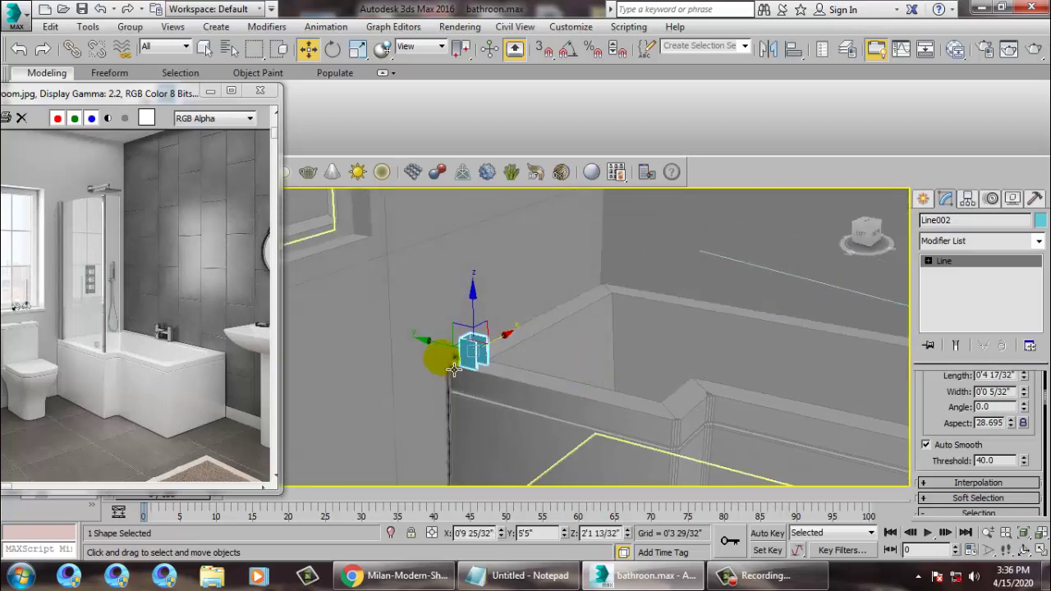
left_click_drag(450, 356, 448, 354)
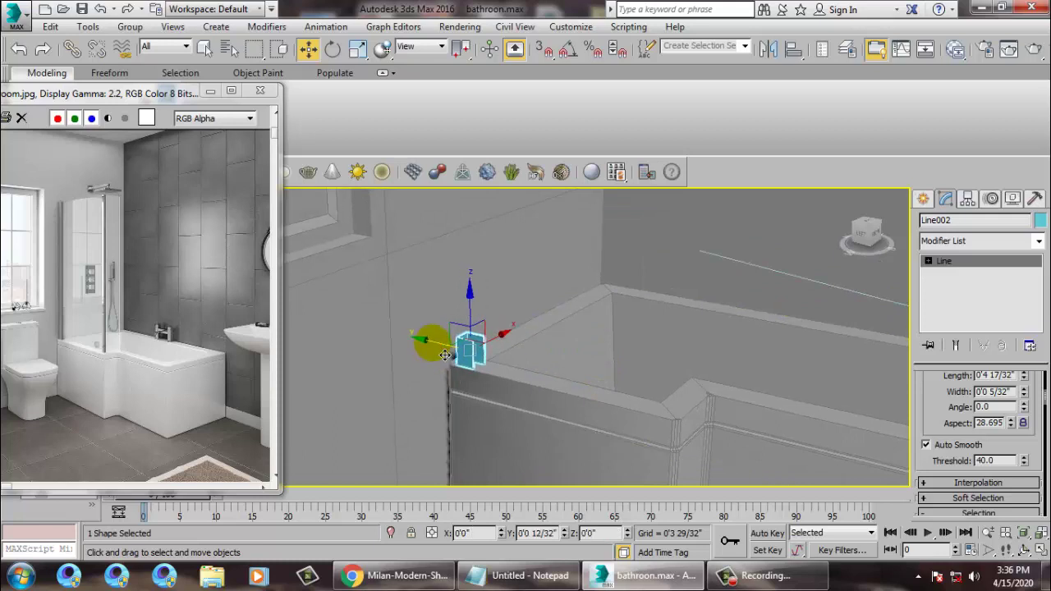
middle_click_drag(619, 355, 564, 360, "alt")
left_click_drag(529, 351, 532, 351)
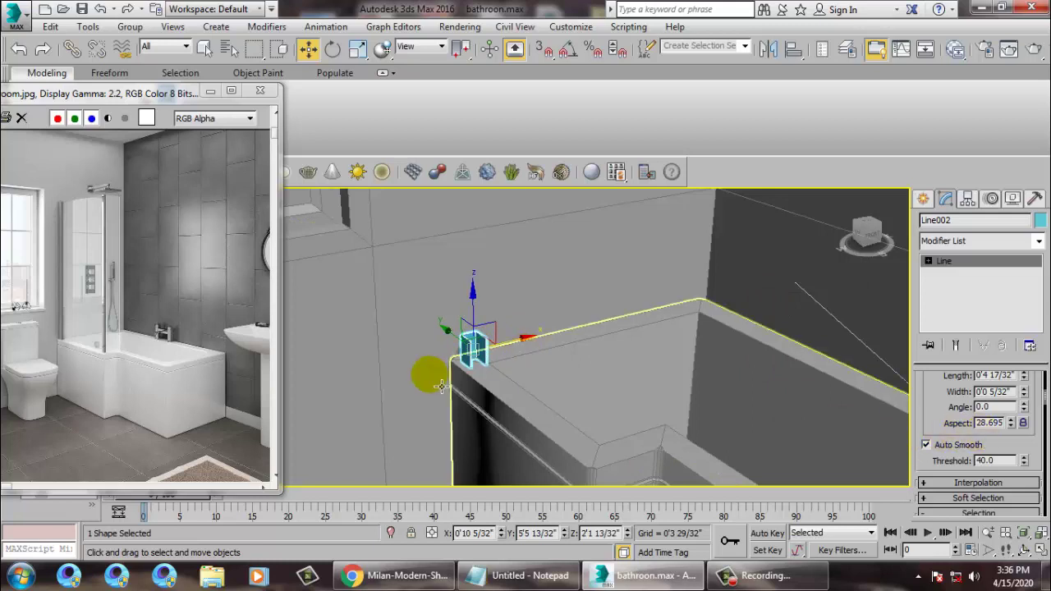
Step: In the Top view, shorten both open arms of the U by their end vertices, moving the +X one to about Y 5'4 28/32"
middle_click_drag(439, 387, 452, 413, "alt")
key("alt+w")
right_click(376, 309)
key("alt+w")
scroll(415, 289, "up", 5)
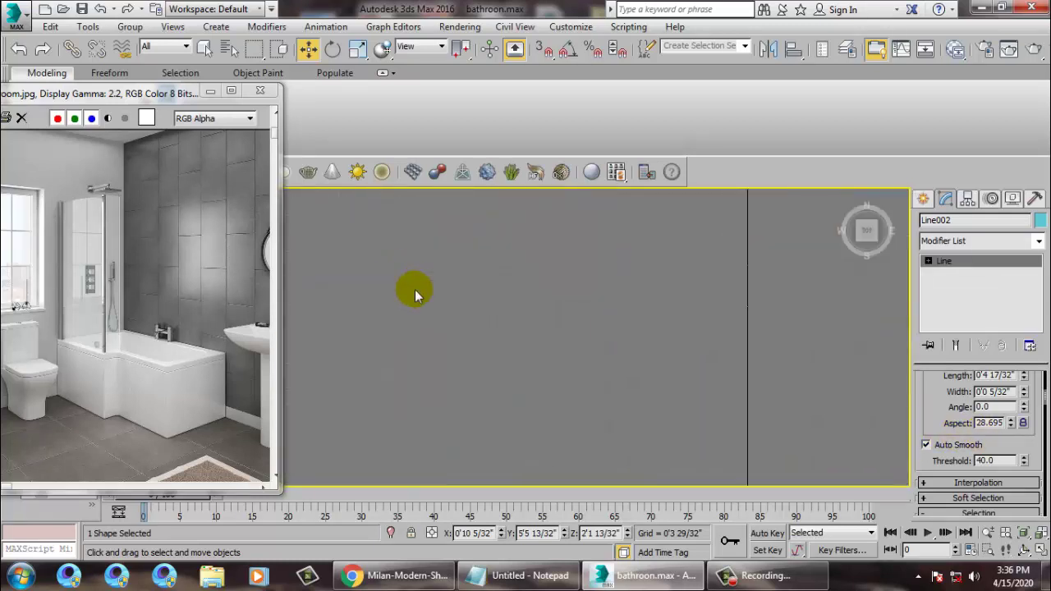
key("1")
scroll(492, 332, "down", 5)
middle_click_drag(813, 346, 748, 366)
scroll(739, 367, "up", 6)
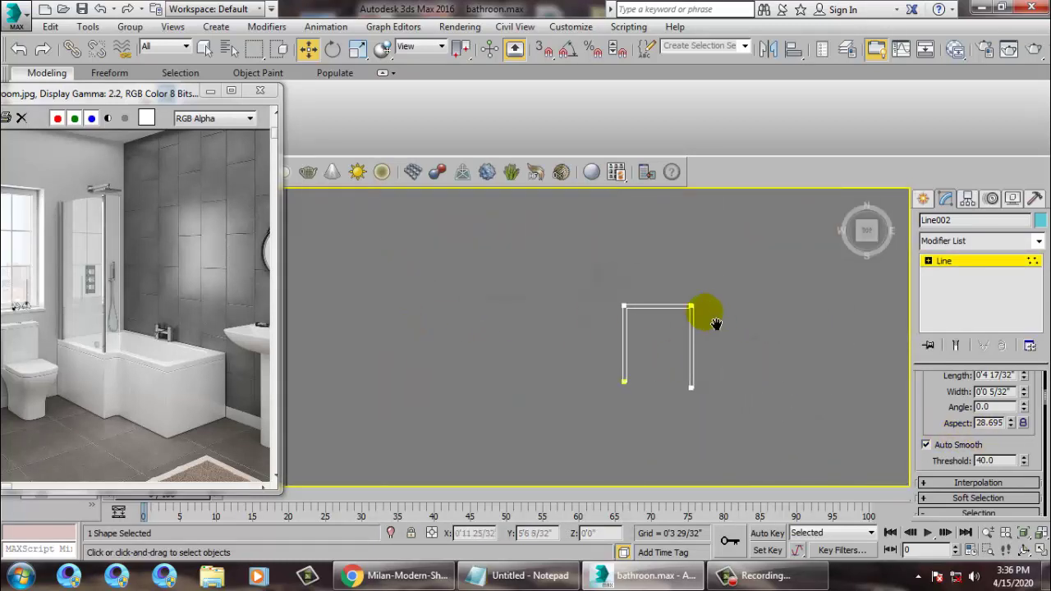
middle_click_drag(715, 324, 620, 296)
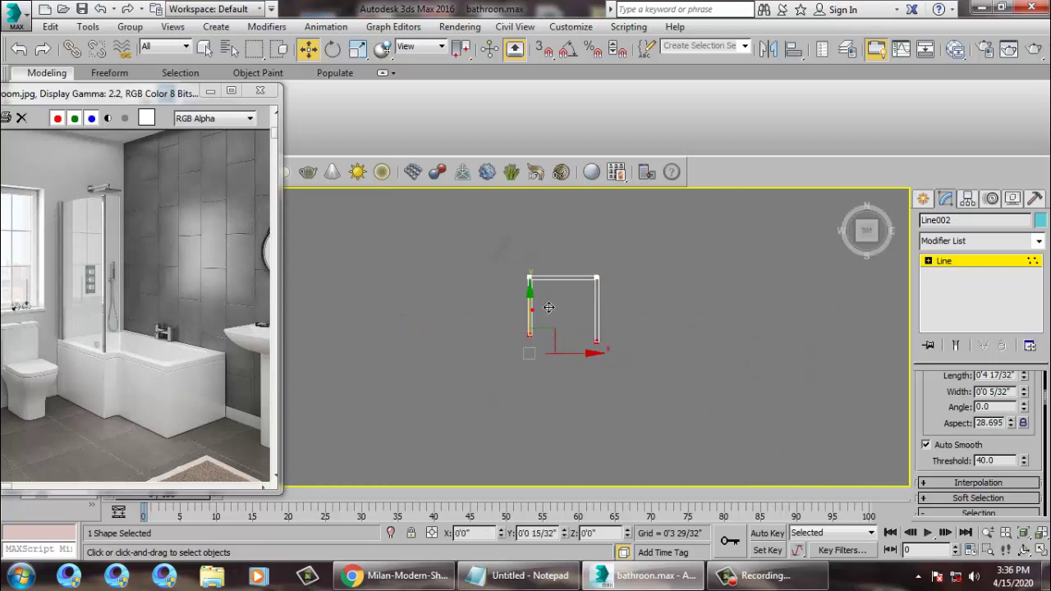
left_click_drag(577, 323, 611, 371)
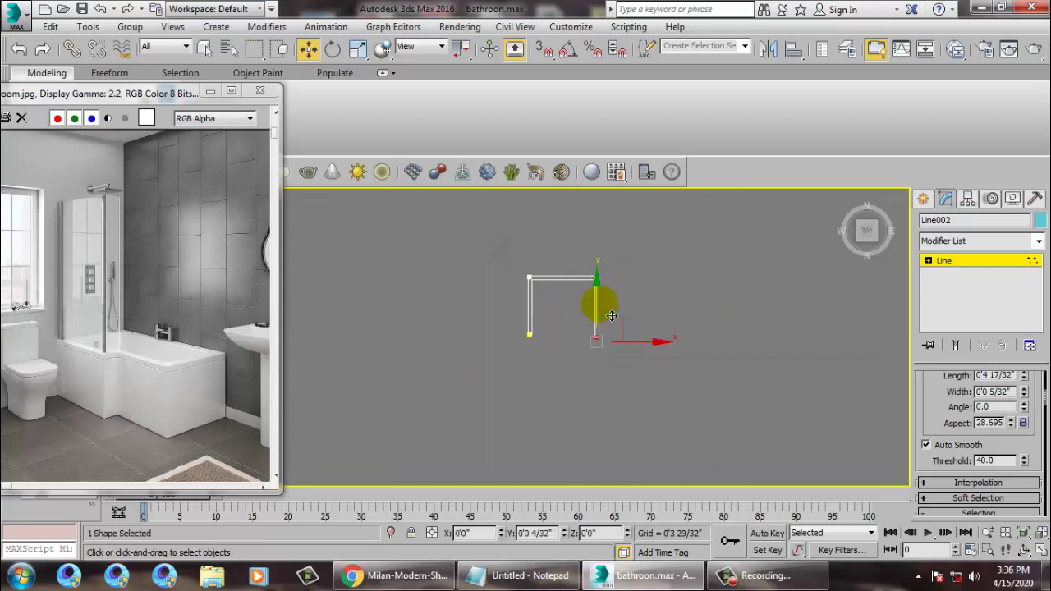
Step: Set the U-shaped piece's rectangular profile length to about 14'0 2/32" to stretch it into a tall post
key("alt+w")
right_click(713, 420)
key("alt+w")
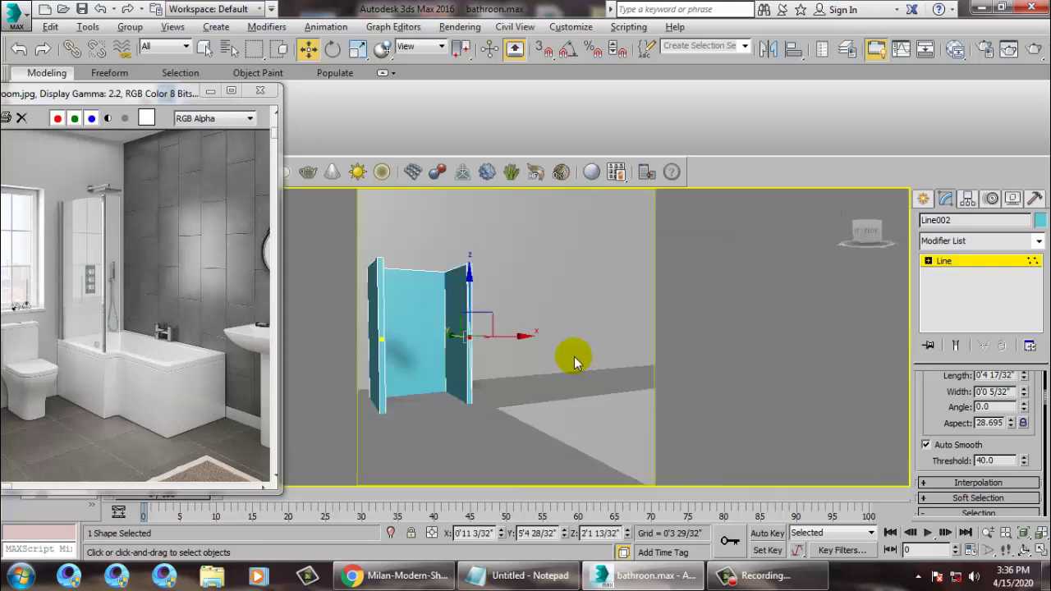
middle_click_drag(528, 346, 554, 328)
scroll(550, 341, "down", 4)
key("p")
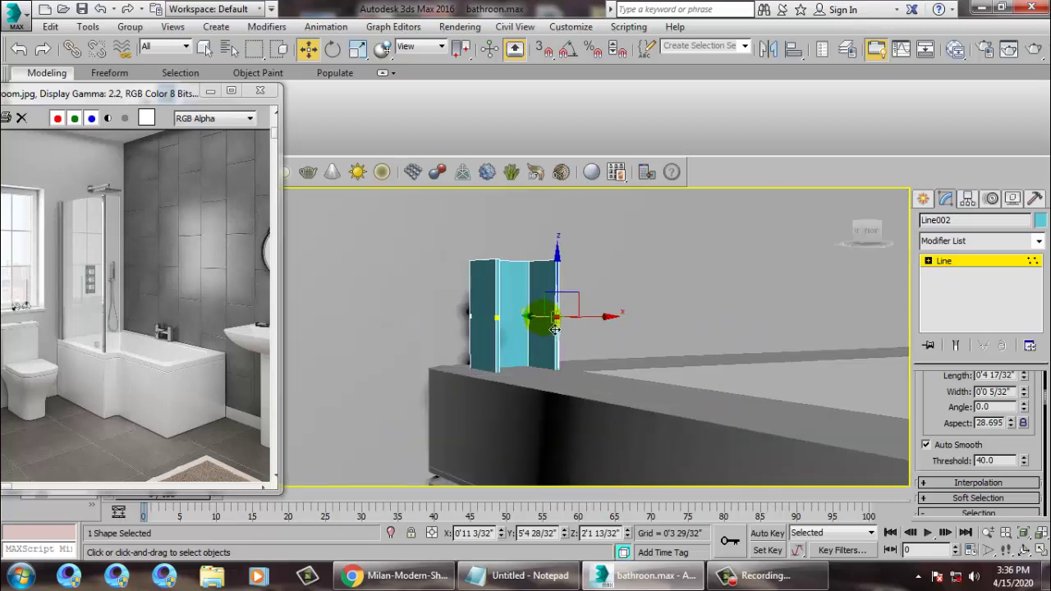
scroll(553, 328, "down", 5)
left_click_drag(134, 96, 173, 152)
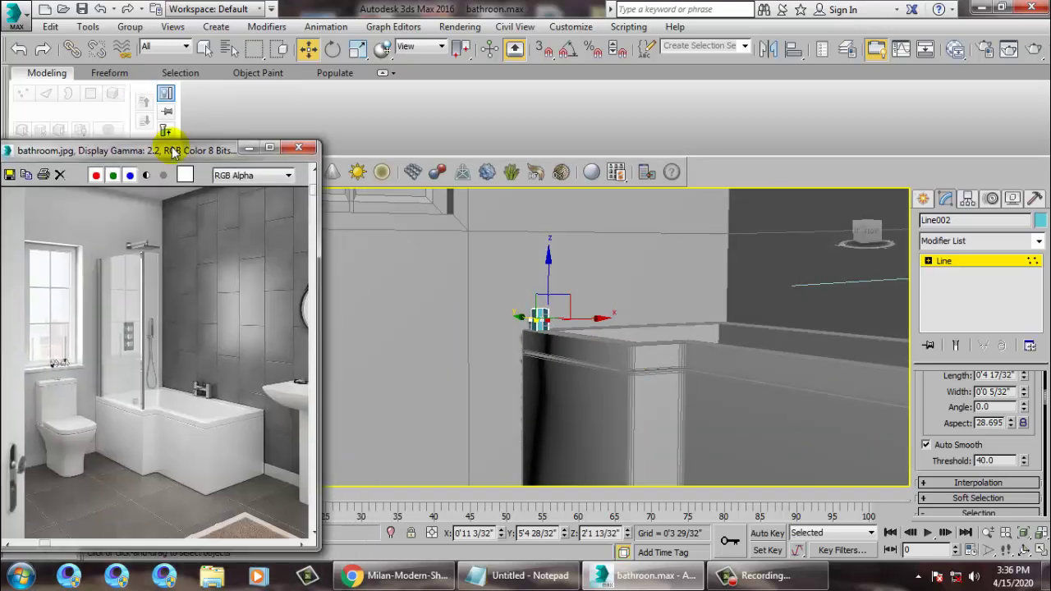
middle_click_drag(610, 353, 558, 391, "alt")
left_click_drag(928, 426, 946, 523)
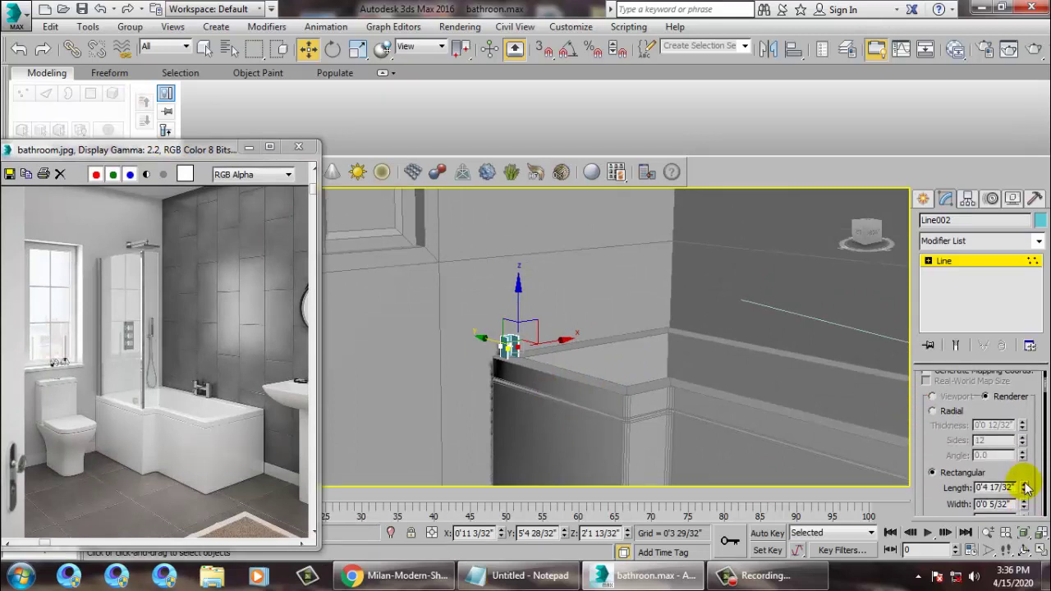
left_click_drag(1030, 277, 1003, 357)
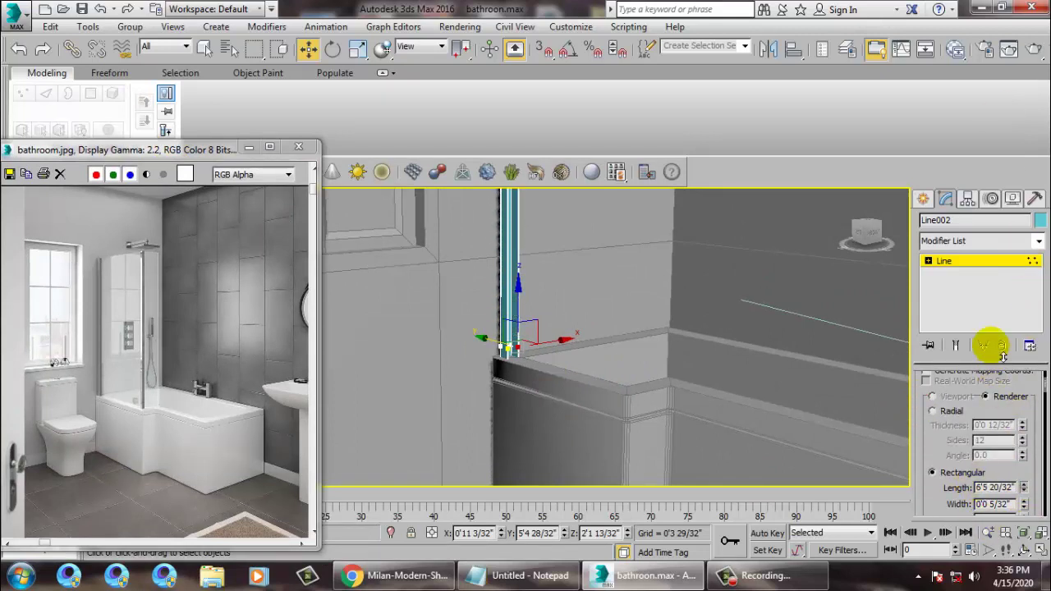
middle_click_drag(608, 267, 617, 324)
scroll(574, 289, "down", 6)
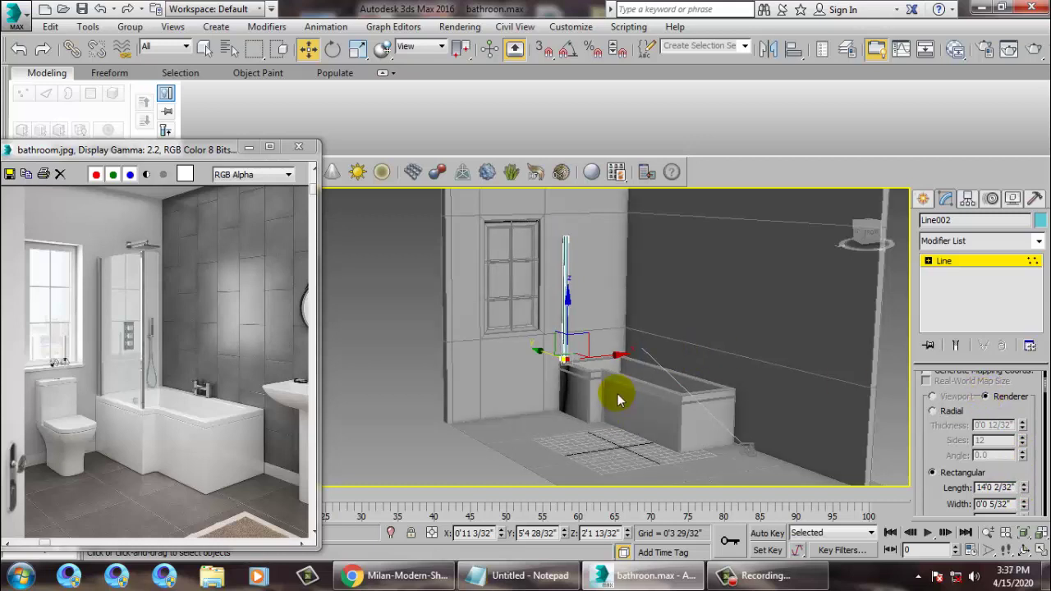
Step: Examine the tall U-shaped post against the bathtub and room in the Perspective, Front and Left views
key("alt+w")
scroll(442, 444, "down", 3)
key("alt+w")
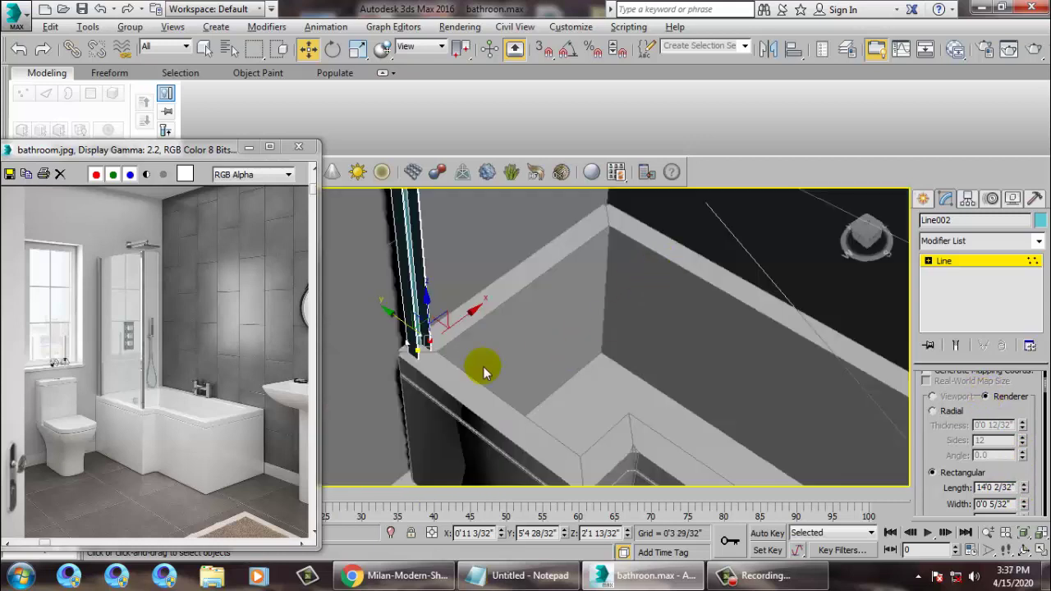
key("alt+w")
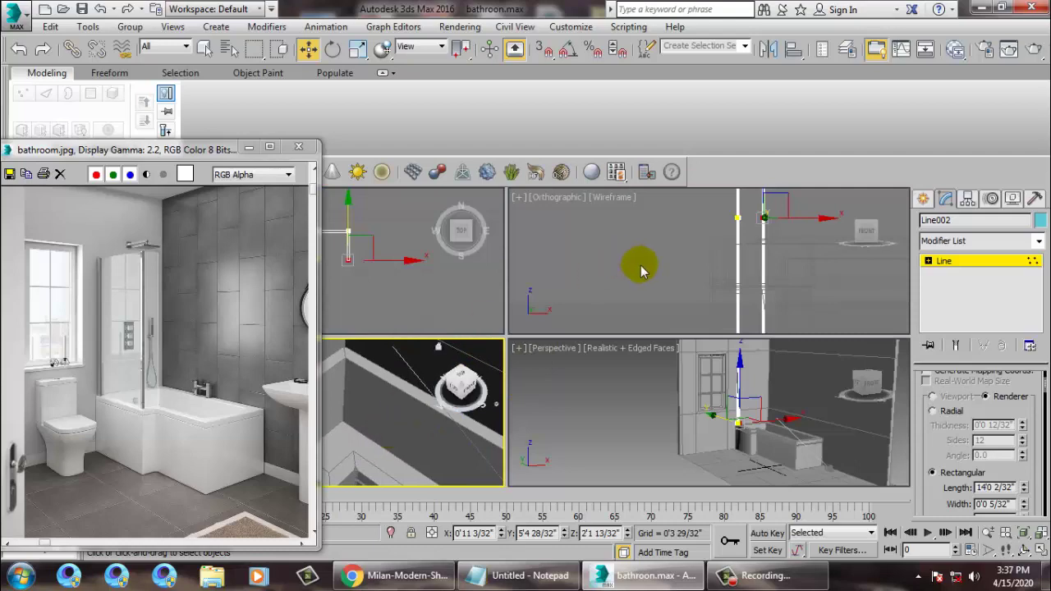
middle_click(642, 264)
key("f")
key("alt+w")
scroll(673, 267, "down", 5)
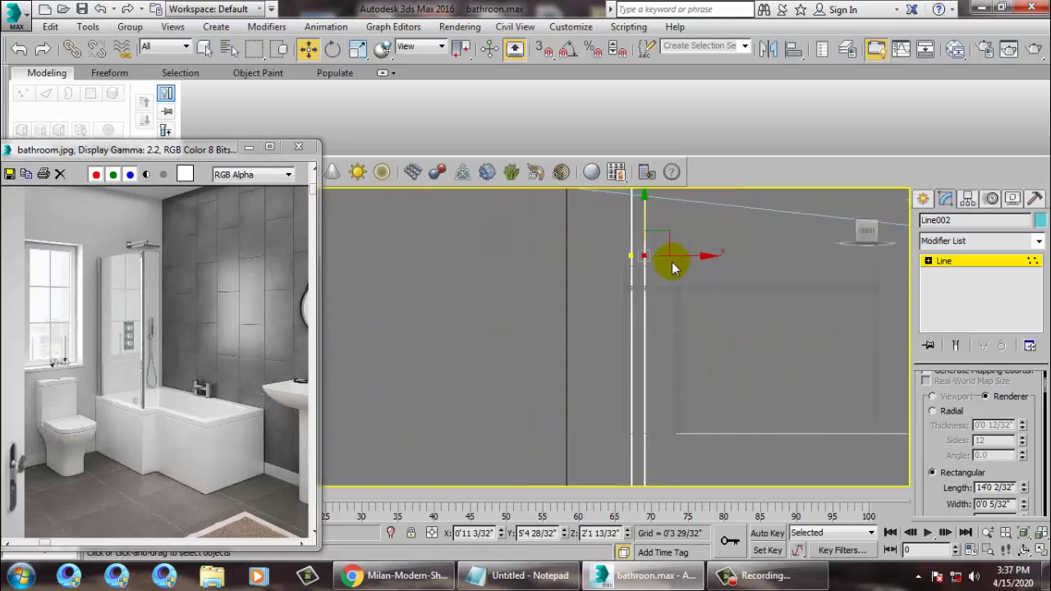
scroll(672, 262, "down", 5)
middle_click_drag(732, 292, 629, 340)
middle_click_drag(649, 300, 670, 321)
scroll(634, 299, "up", 3)
key("alt+w")
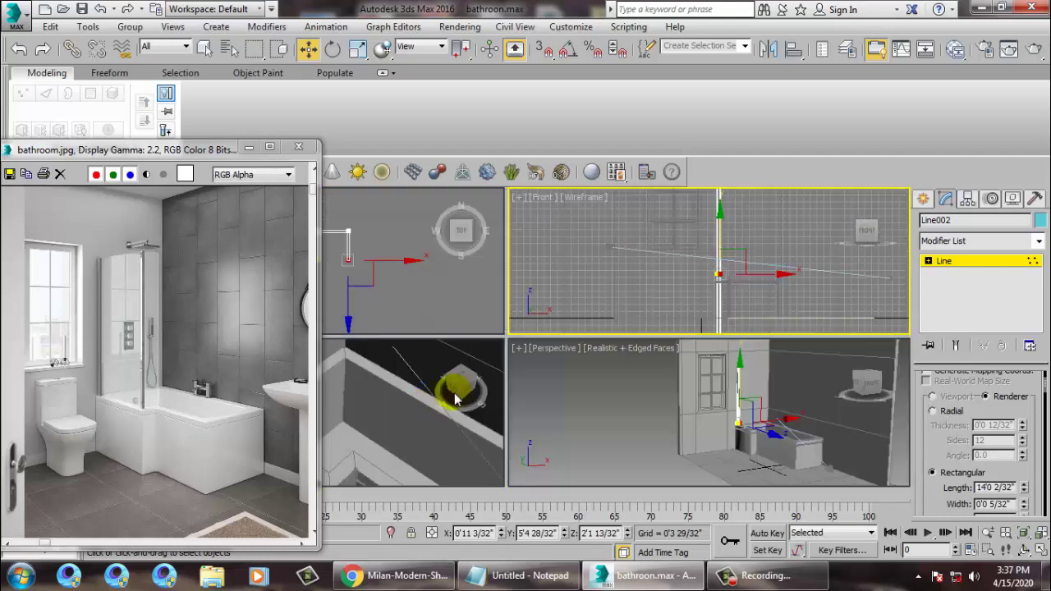
middle_click_drag(454, 400, 439, 404)
middle_click_drag(792, 269, 748, 253)
key("l")
key("alt+w")
middle_click_drag(698, 275, 686, 298)
scroll(722, 309, "down", 6)
scroll(687, 298, "up", 3)
middle_click_drag(635, 249, 679, 373)
scroll(680, 373, "up", 3)
middle_click_drag(680, 373, 670, 335)
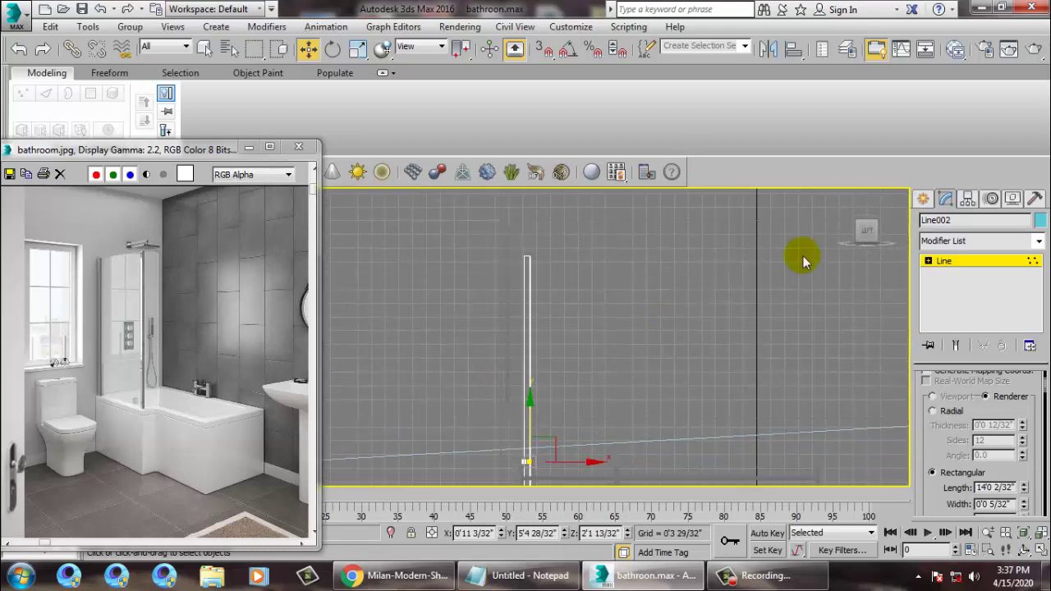
Step: Begin a new line in the Top view with its first point inside the U-shaped post's channel
left_click(923, 198)
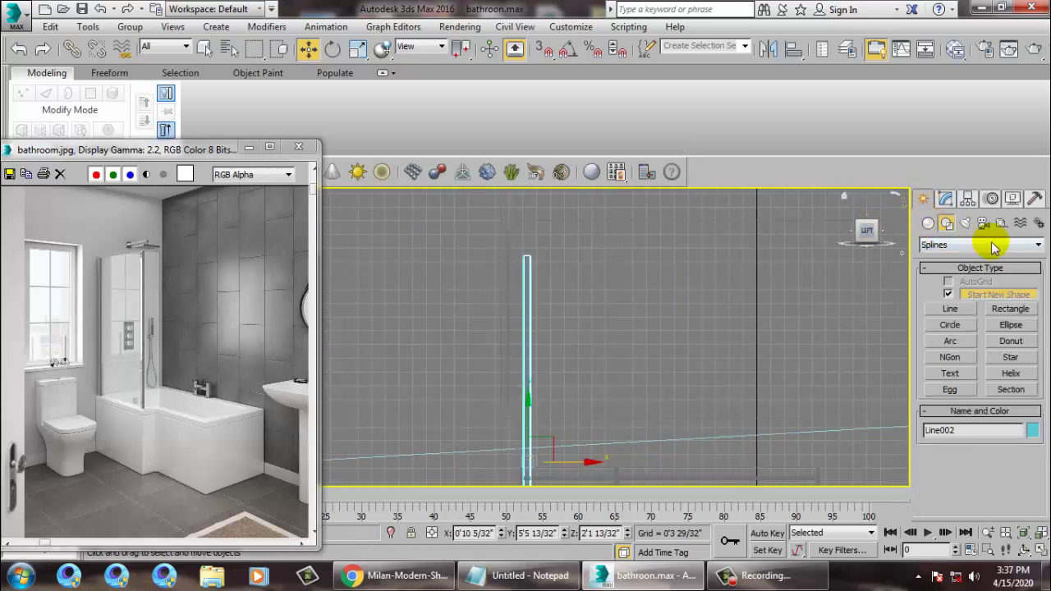
left_click(959, 309)
key("alt+w")
middle_click_drag(448, 250, 428, 254)
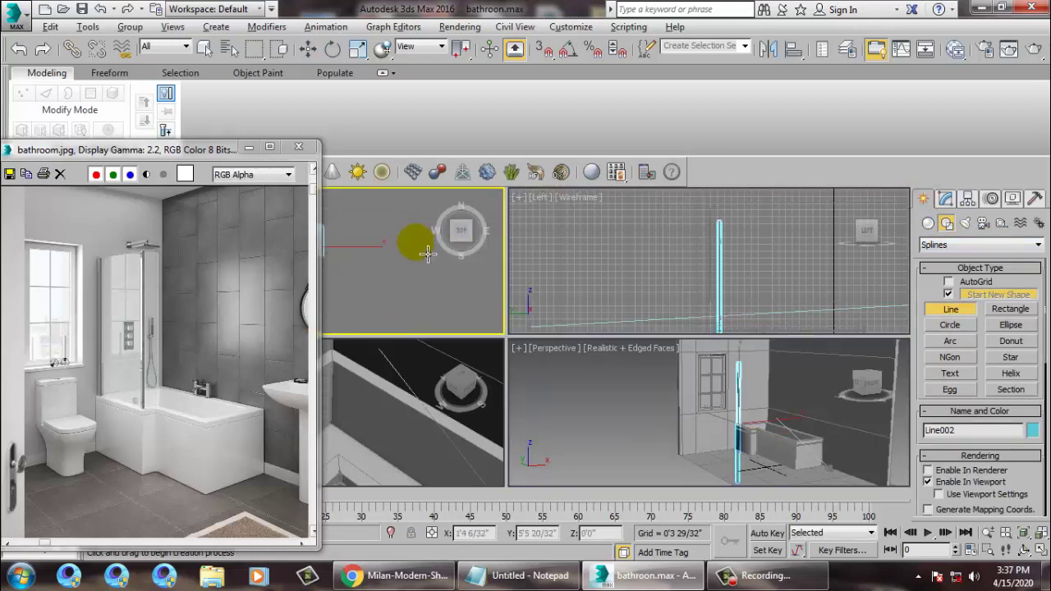
key("alt+w")
middle_click_drag(542, 312, 614, 275)
scroll(570, 297, "up", 4)
scroll(593, 339, "down", 2)
scroll(586, 331, "down", 2)
middle_click_drag(620, 332, 569, 314)
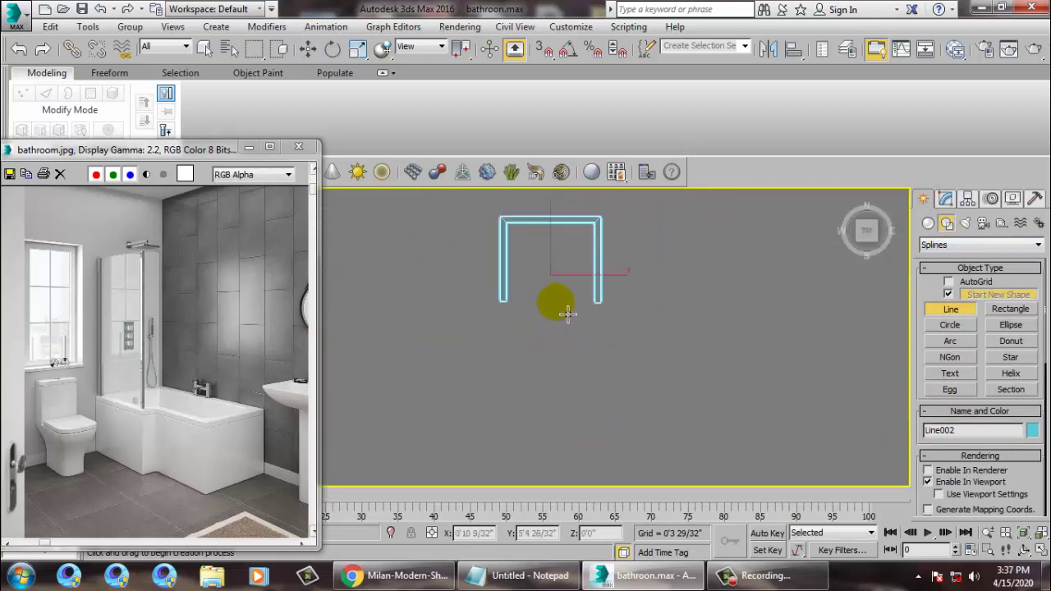
scroll(567, 312, "down", 2)
left_click(558, 222)
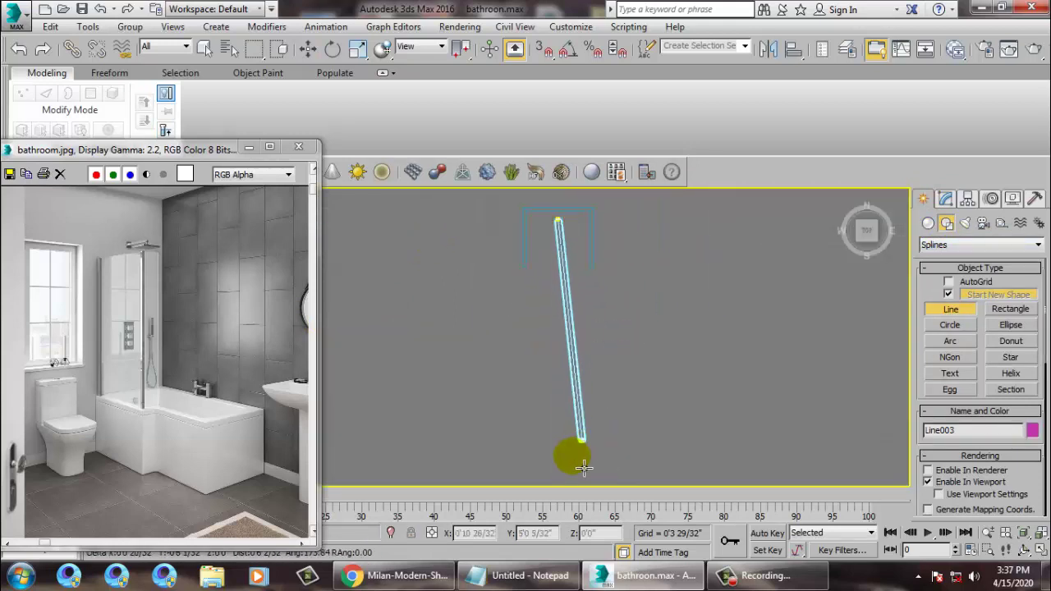
Step: Run the line straight along the tub's edge to about Y 3'6 1/32", turn it 90 degrees toward +X, and end the L-shape
middle_click_drag(567, 464, 583, 311)
scroll(584, 369, "down", 3)
scroll(572, 349, "down", 2)
middle_click_drag(586, 403, 582, 299)
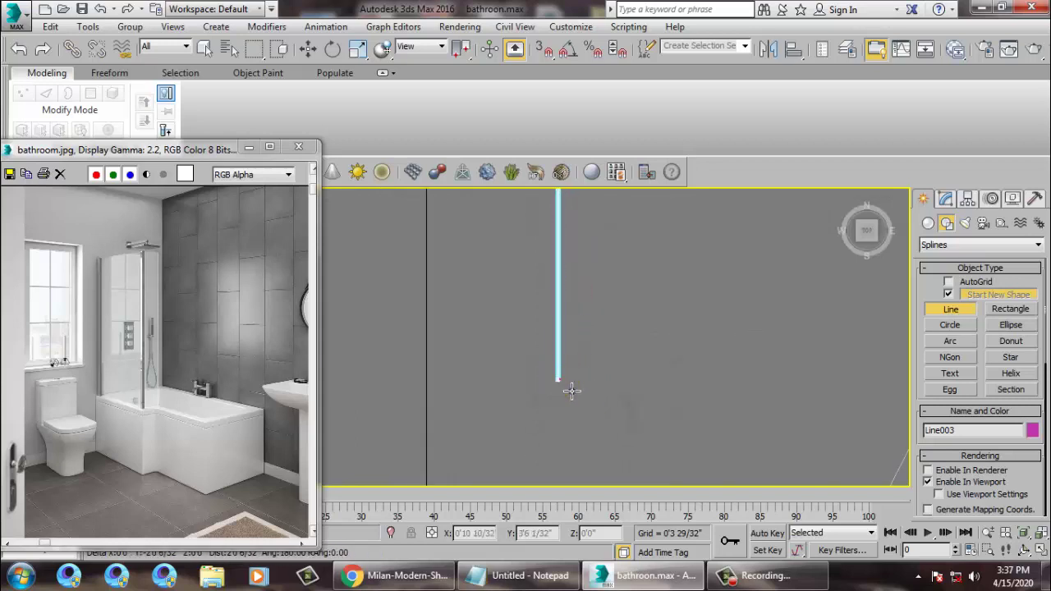
left_click(572, 391)
left_click(668, 400)
right_click(656, 389, "shift")
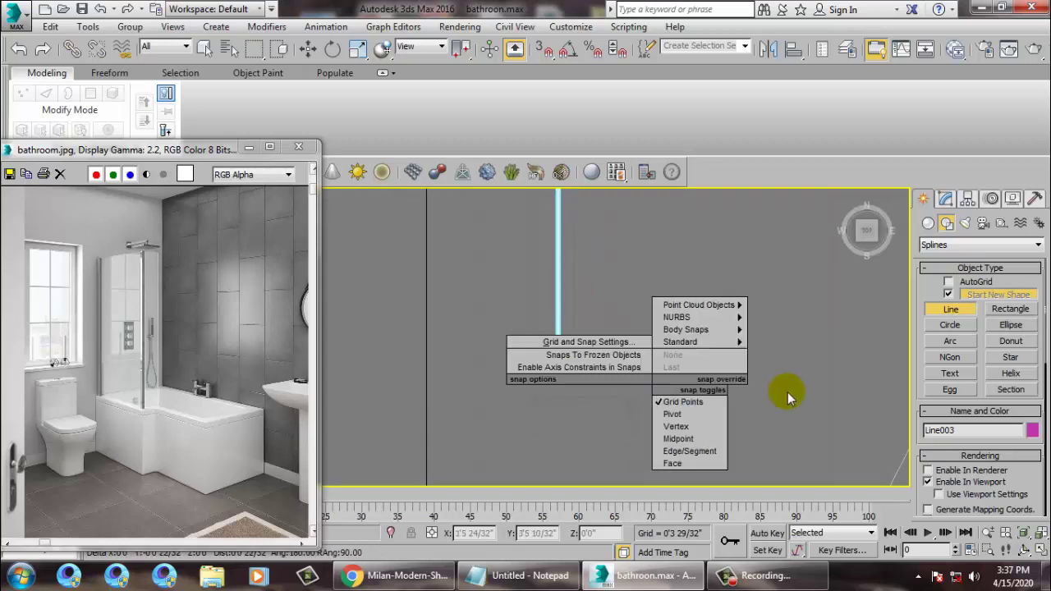
right_click(791, 389)
right_click(793, 388)
Step: Reduce the L-shaped panel's rectangular profile length to 4'4 3/32"
key("alt+w")
left_click(734, 431)
key("alt+w")
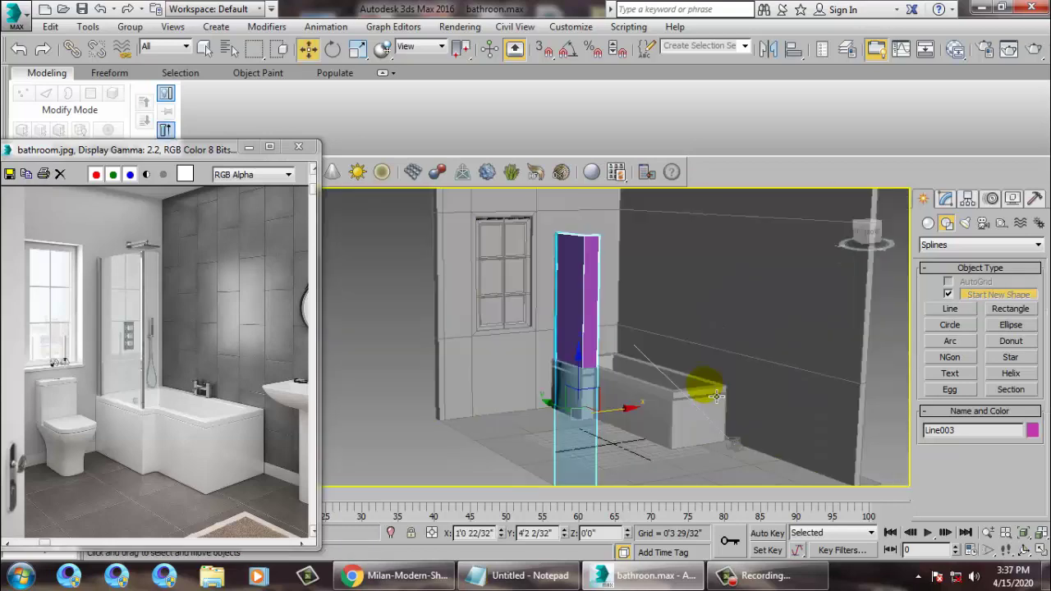
middle_click_drag(592, 358, 652, 396)
key("F3")
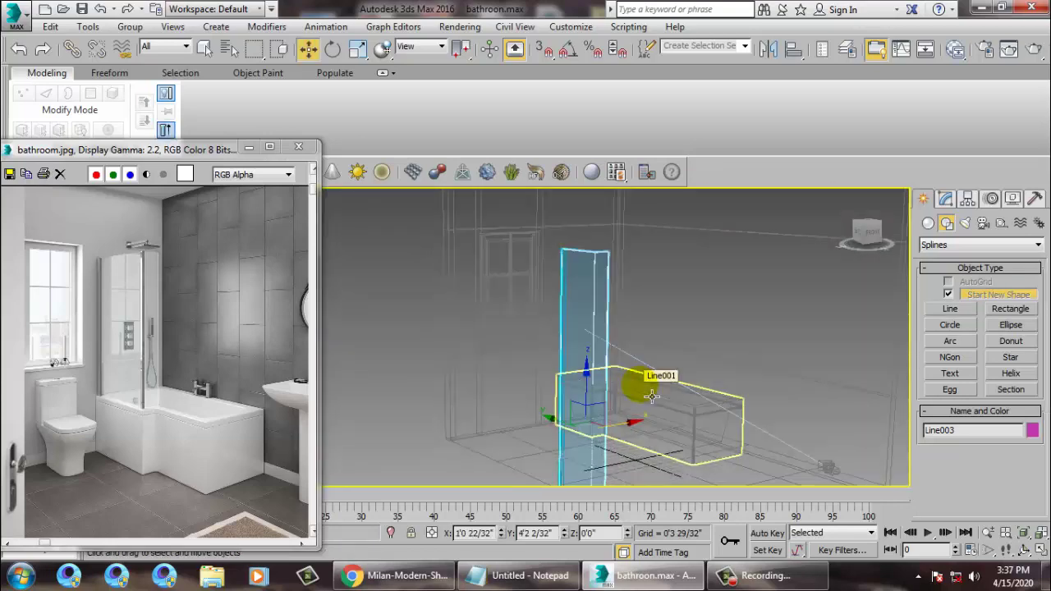
key("F3")
left_click(945, 199)
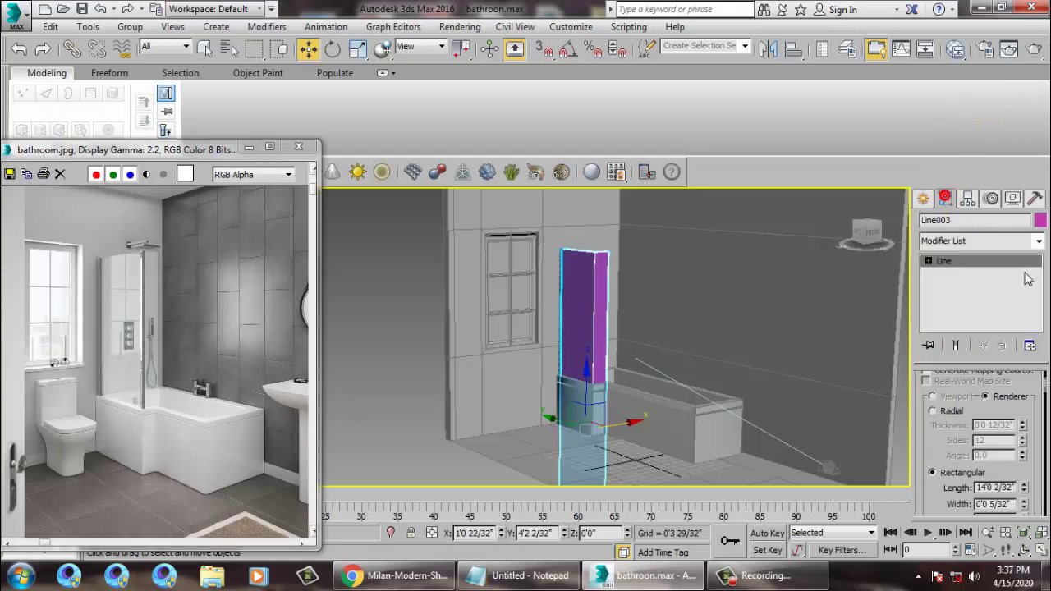
left_click_drag(1023, 491, 1028, 548)
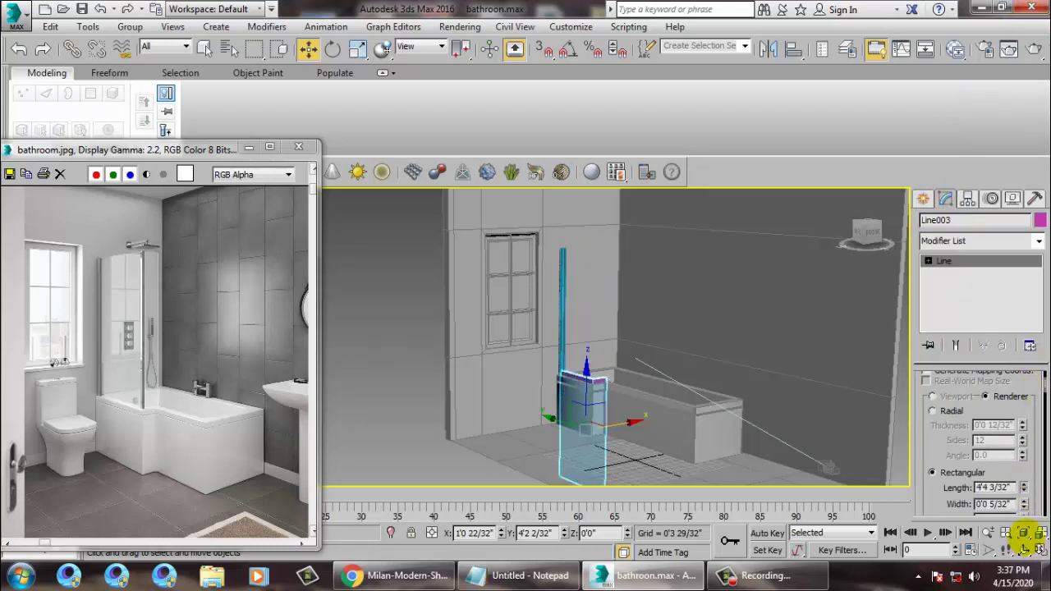
Step: Raise the L-shaped panel to about Z 4'0 9/32" onto the bathtub's rim and set its profile length to 4'8 8/32"
left_click_drag(586, 374, 608, 285)
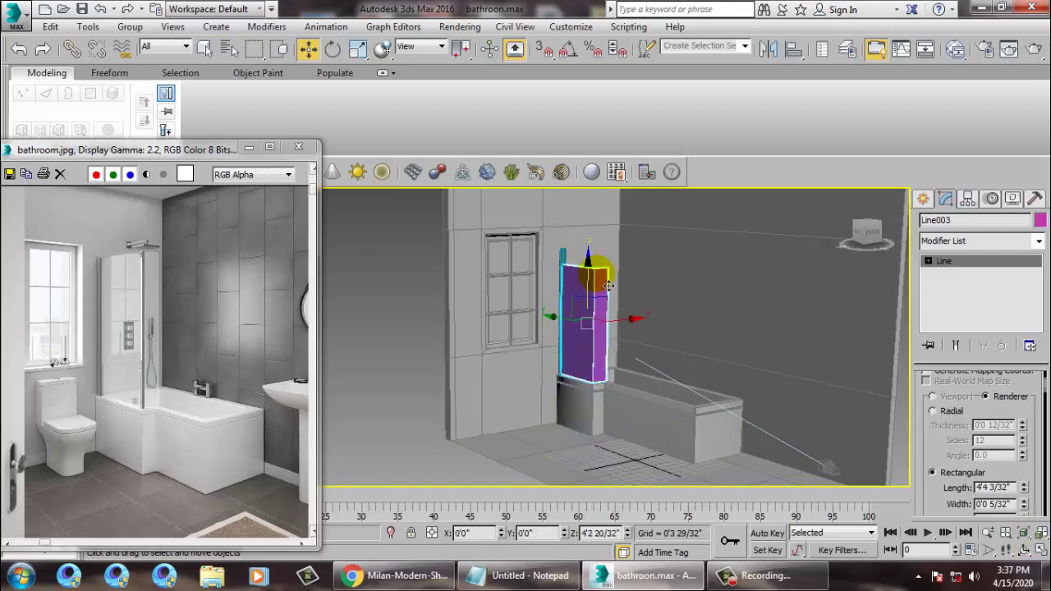
scroll(581, 316, "up", 5)
middle_click_drag(554, 309, 611, 318, "alt")
scroll(608, 305, "down", 2)
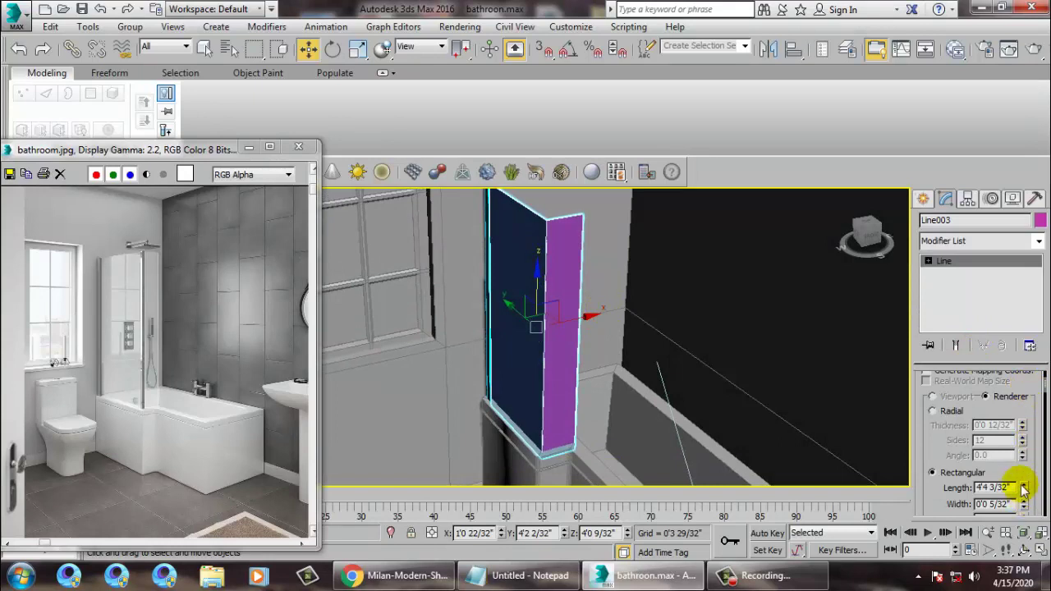
left_click_drag(1030, 490, 1028, 485)
Step: Raise the L-shaped panel in the Left view to about Z 4'7 25/32" and check its height against the post in Perspective
key("alt+w")
middle_click(786, 283)
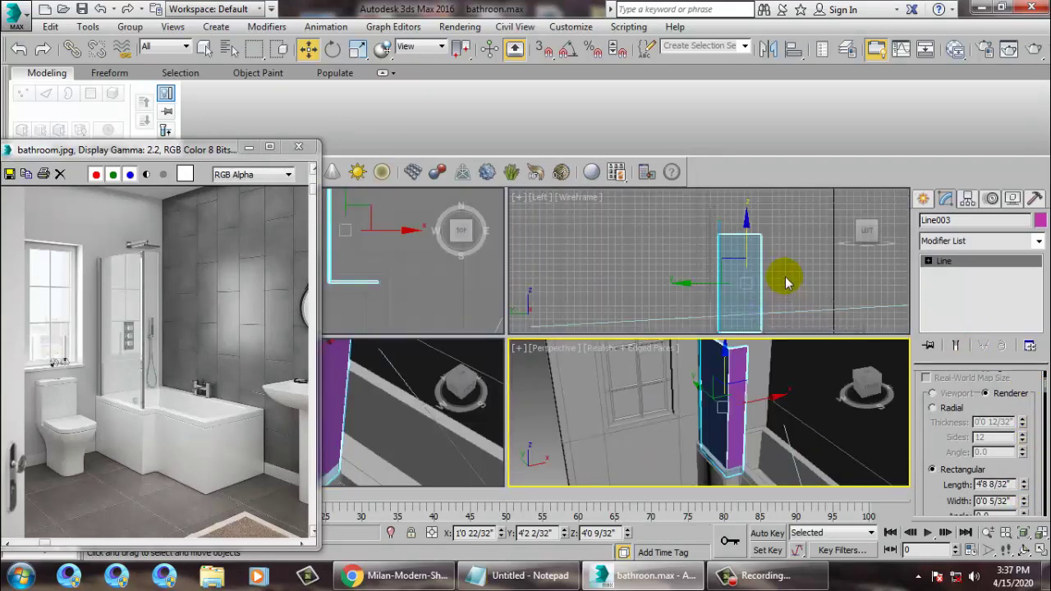
key("alt+w")
middle_click_drag(787, 268, 806, 239)
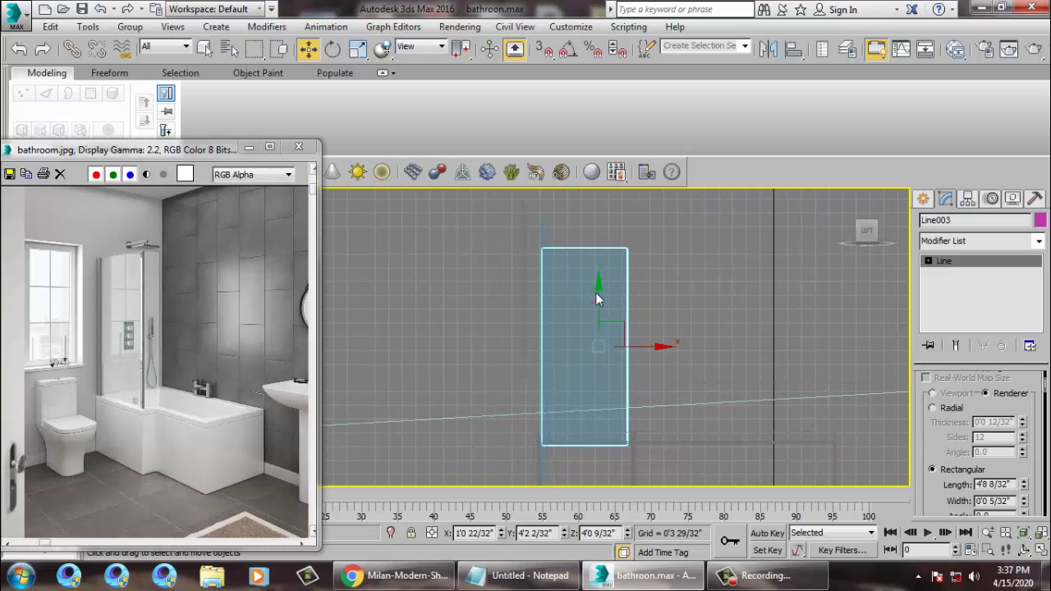
mouse_move(602, 263)
left_mouse_down()
mouse_move(598, 281)
mouse_move(598, 271)
left_mouse_up()
key("ctrl+z")
key("alt+w")
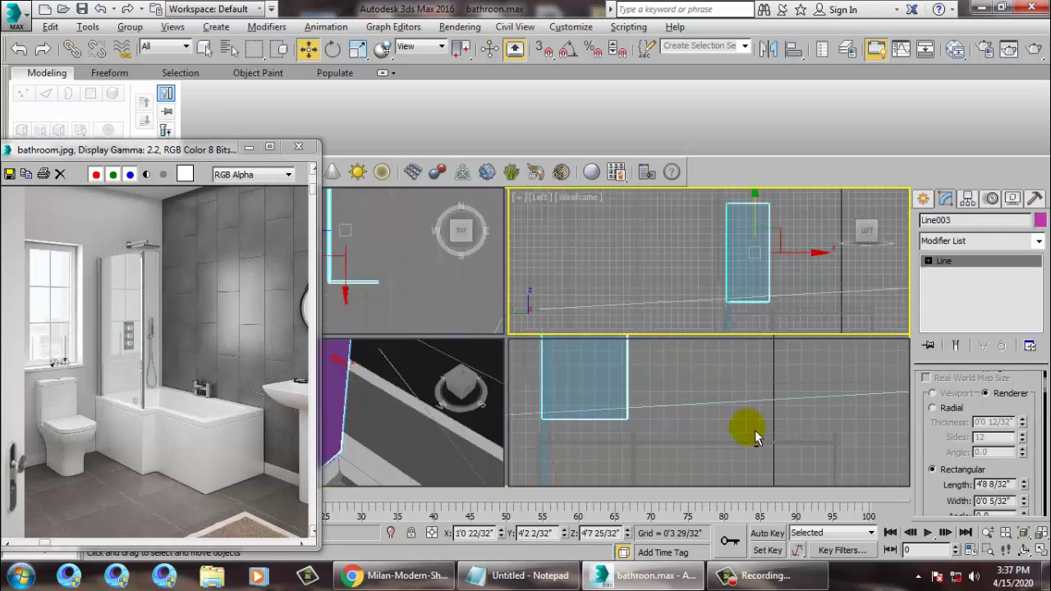
middle_click(754, 434)
key("alt+w")
scroll(671, 388, "down", 4)
middle_click_drag(641, 401, 669, 377, "alt")
scroll(671, 388, "down", 3)
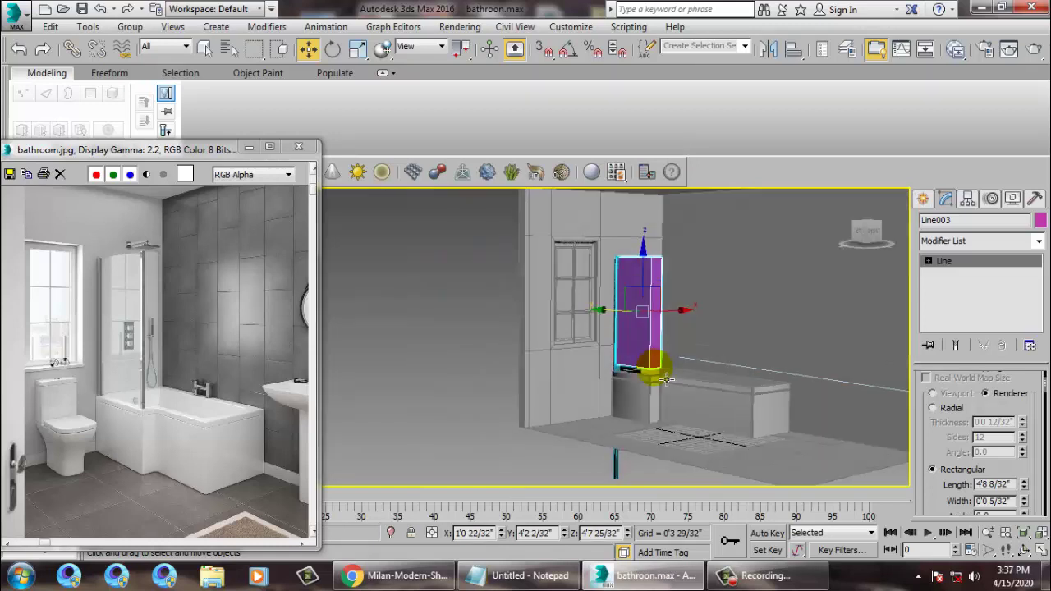
scroll(668, 374, "up", 3)
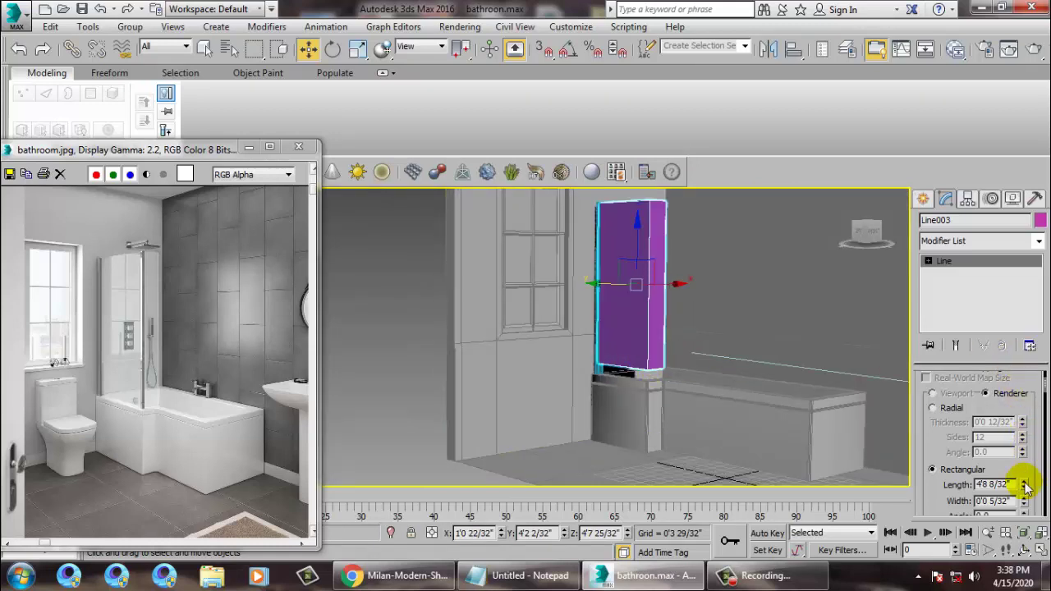
Step: Set the L-shaped panel's rectangular profile length to 5'0 6/32" and lower the panel to about Z 4'5 28/32"
left_click_drag(1024, 487, 1035, 484)
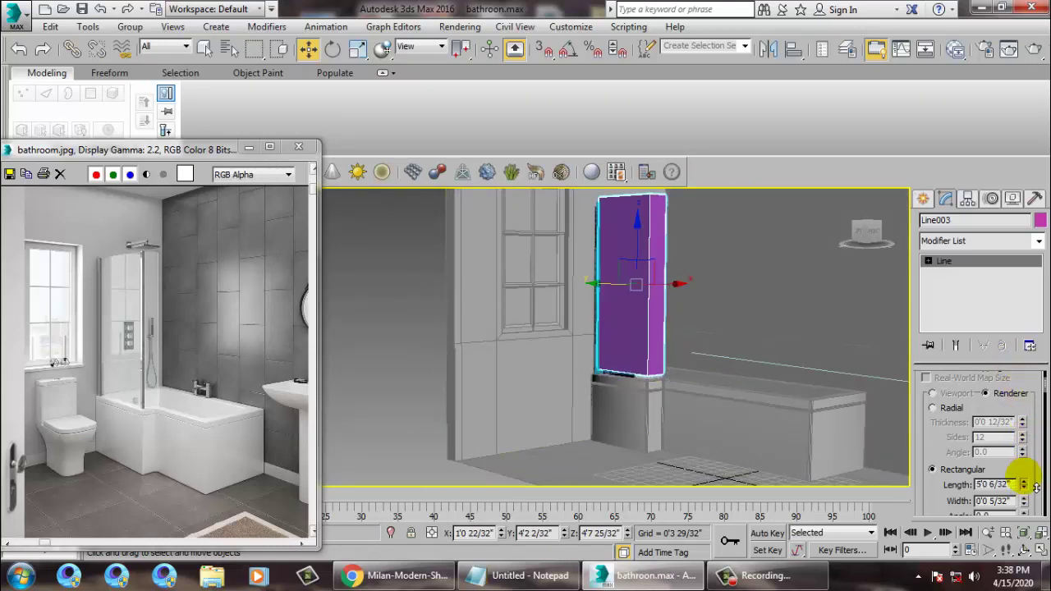
middle_click_drag(682, 389, 690, 391)
scroll(688, 392, "up", 3)
left_click_drag(668, 234, 672, 244)
mouse_move(698, 257)
middle_mouse_down()
mouse_move(690, 327)
mouse_move(715, 261)
middle_mouse_up()
scroll(707, 302, "down", 5)
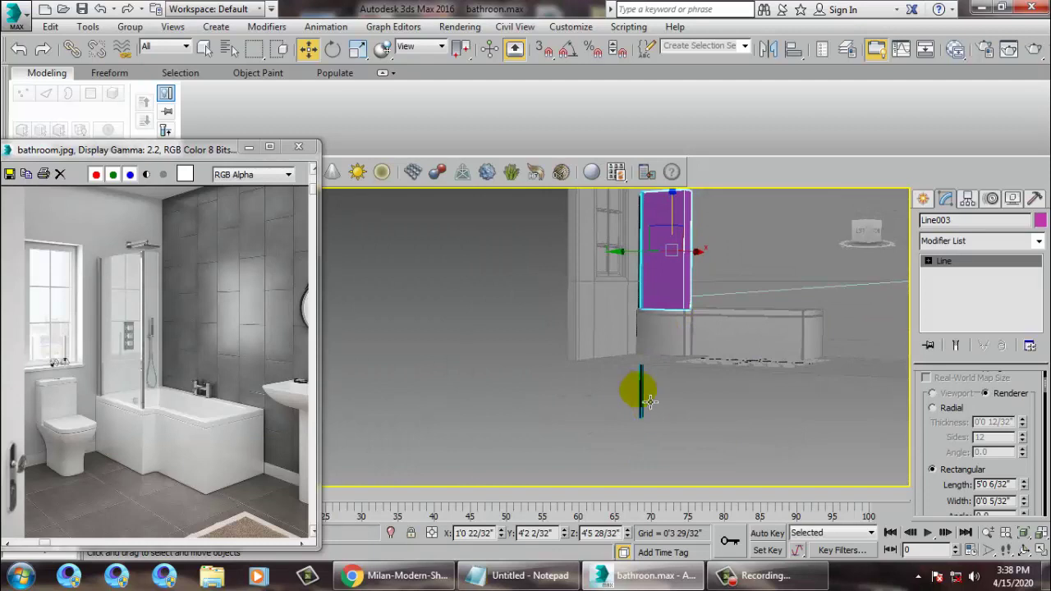
Step: Convert the U-shaped post to an editable poly and raise its lower-end vertices to about Z 2'10 18/32"
left_click(643, 396)
right_click(647, 394)
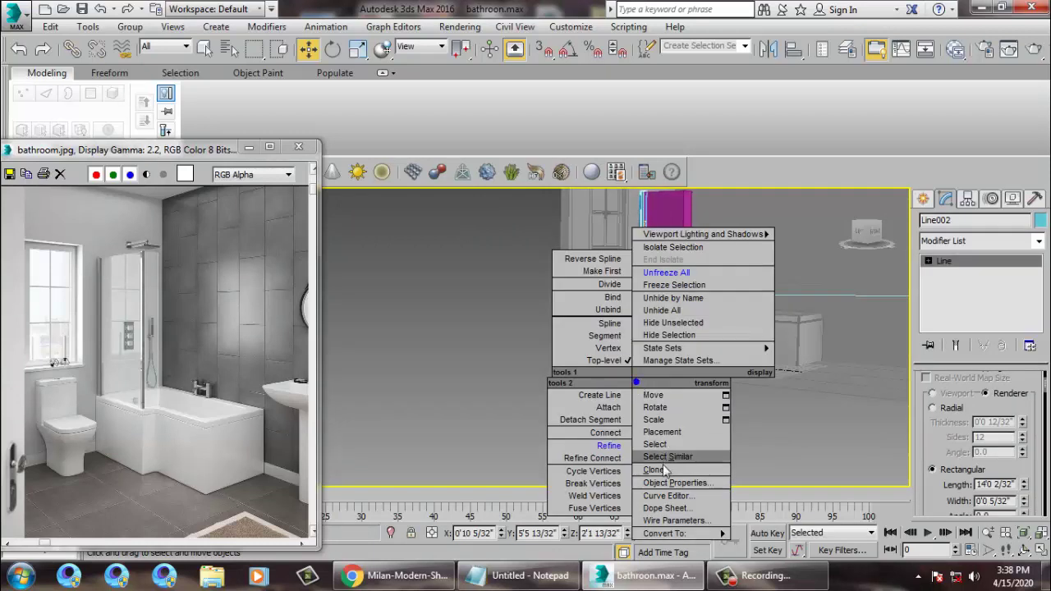
mouse_move(681, 534)
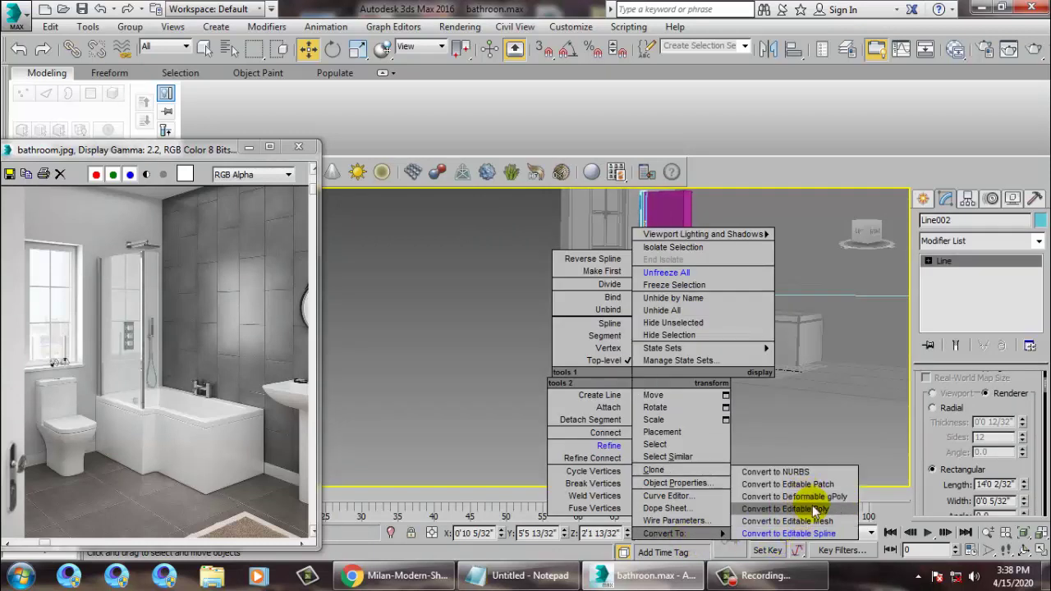
left_click(784, 509)
key("1")
left_click_drag(594, 432, 668, 386)
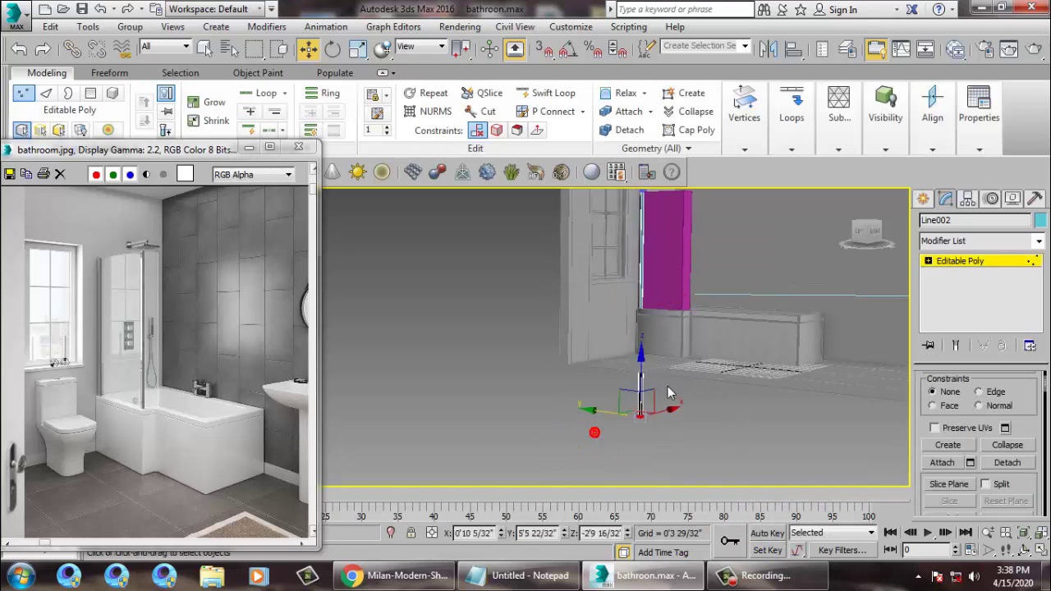
key("F3")
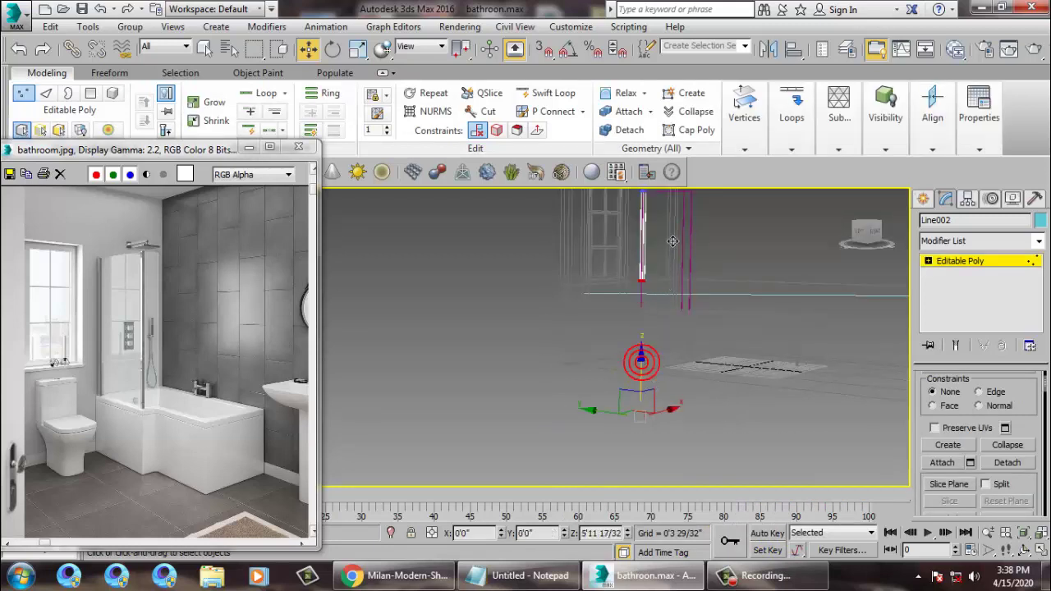
left_click_drag(678, 248, 680, 247)
Step: Raise the post's lower-end vertices in the Left view to about Z 3'2 19/32"
key("z")
key("alt+w")
right_click(759, 279)
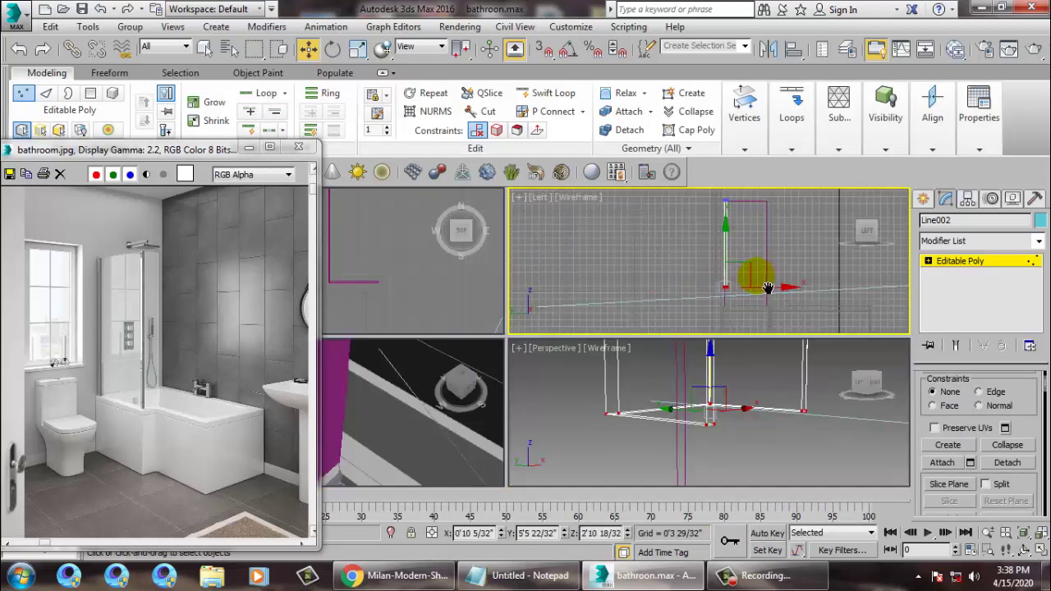
key("z")
key("alt+w")
middle_click_drag(535, 357, 608, 318)
scroll(607, 318, "down", 5)
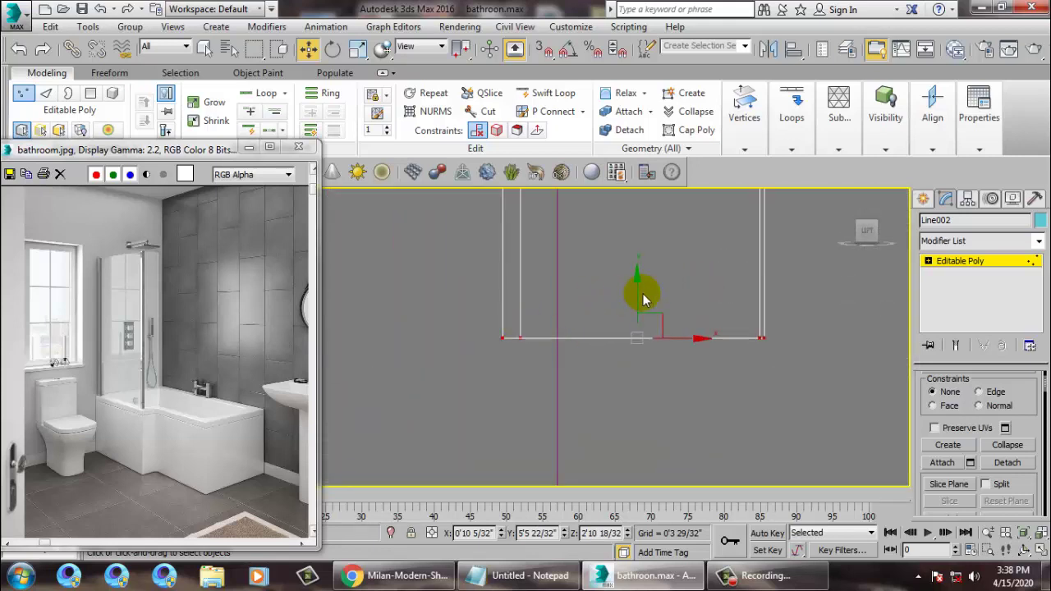
left_click_drag(638, 297, 637, 159)
scroll(654, 234, "down", 5)
middle_click_drag(655, 239, 620, 386)
scroll(628, 320, "down", 5)
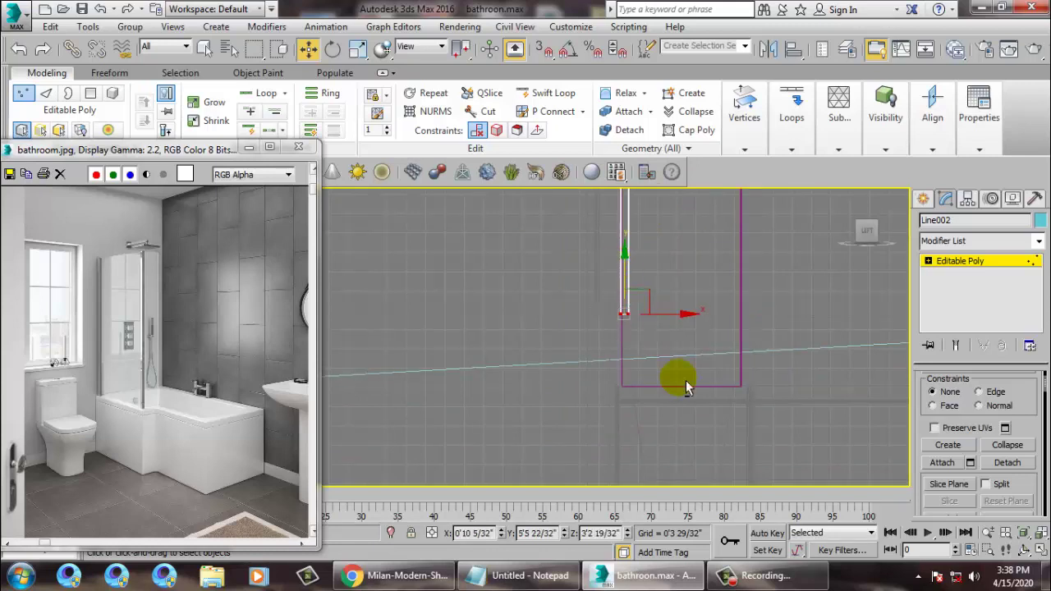
Step: Lower the post's bottom vertices in shaded Perspective to the bathtub's rim at about Z 1'11 14/32"
key("alt+w")
right_click(747, 436)
key("alt+w")
key("z")
key("F3")
mouse_move(729, 426)
middle_mouse_down("alt")
mouse_move(706, 397)
mouse_move(722, 386)
mouse_move(682, 263)
mouse_move(671, 262)
middle_mouse_up("alt")
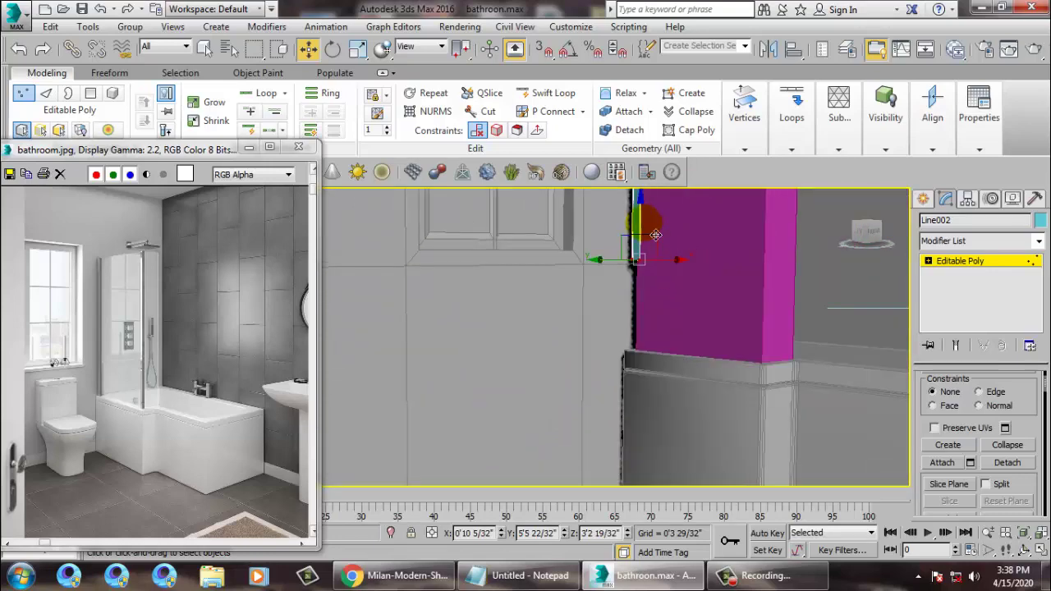
left_click_drag(679, 329, 679, 331)
Step: Thicken the L-shaped panel inside the U-shaped post by setting its rectangular profile width to 0'0 20/32"
middle_click_drag(759, 311, 694, 296, "alt")
scroll(718, 320, "down", 4)
scroll(678, 246, "up", 4)
middle_click_drag(676, 259, 592, 304, "alt")
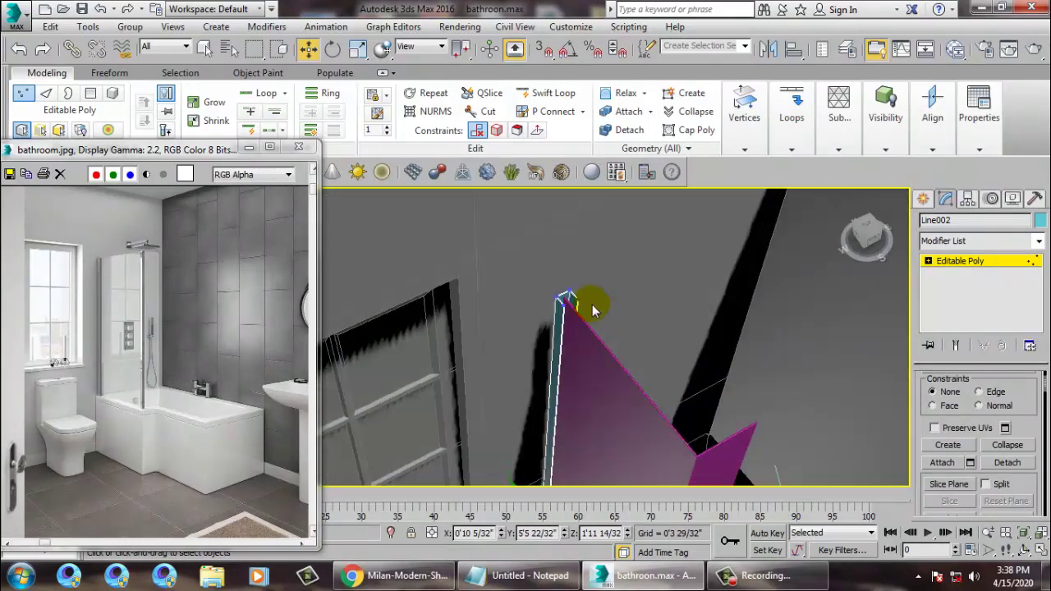
left_click(593, 385)
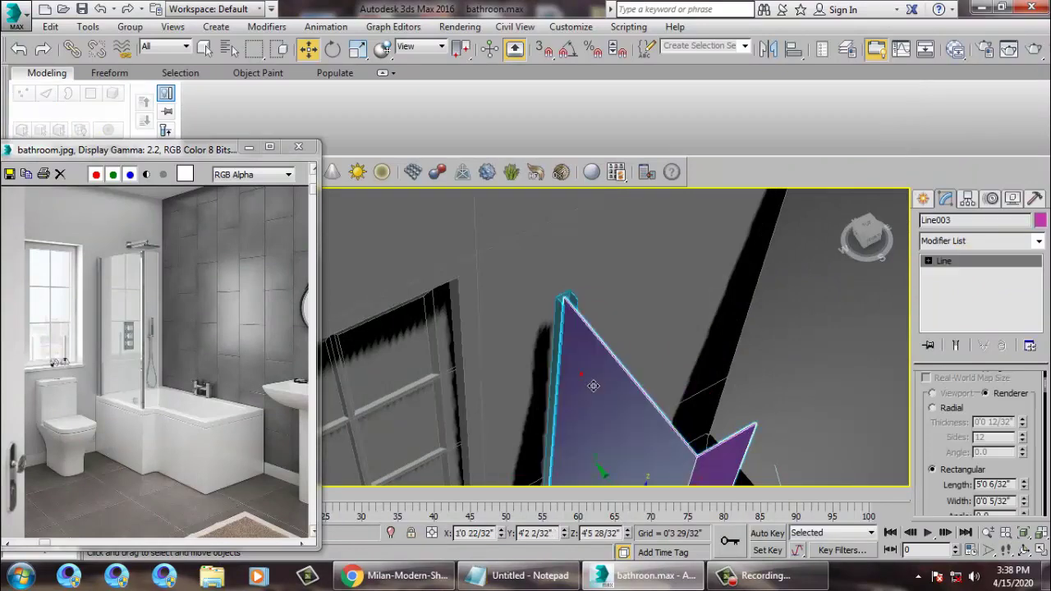
middle_click_drag(743, 376, 599, 435, "alt")
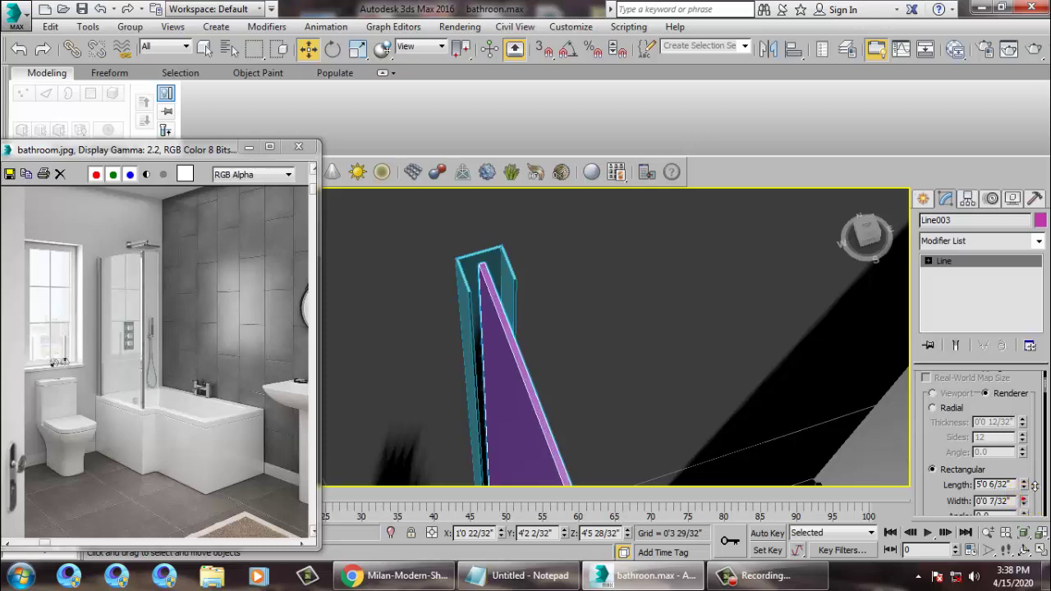
left_click_drag(1034, 486, 1015, 413)
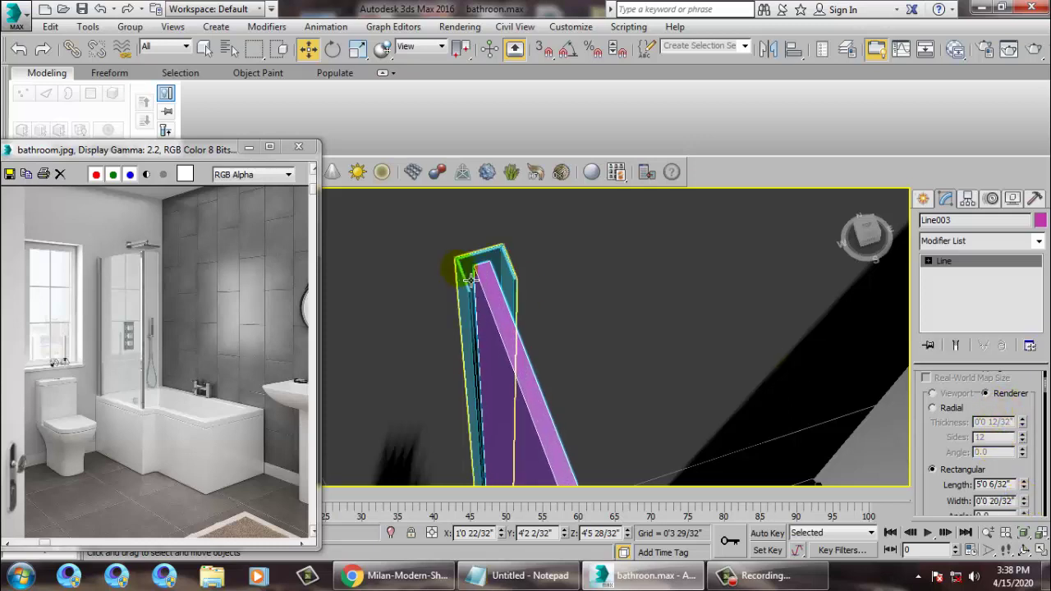
Step: Narrow the U-shaped post in the Top view by moving its +X leg's vertices to about X 0'10 22/32" and the opposite leg's to 0'9 18/32"
left_click(509, 264)
key("alt+w")
right_click(420, 252)
key("alt+w")
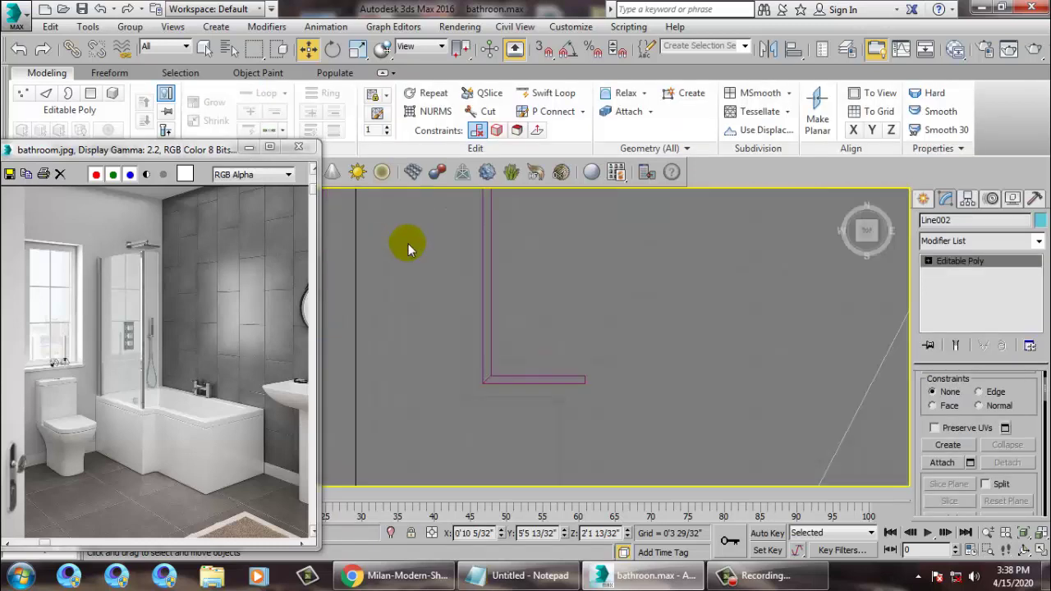
key("z")
scroll(589, 267, "down", 2)
scroll(590, 264, "down", 2)
key("1")
left_click_drag(591, 205, 708, 417)
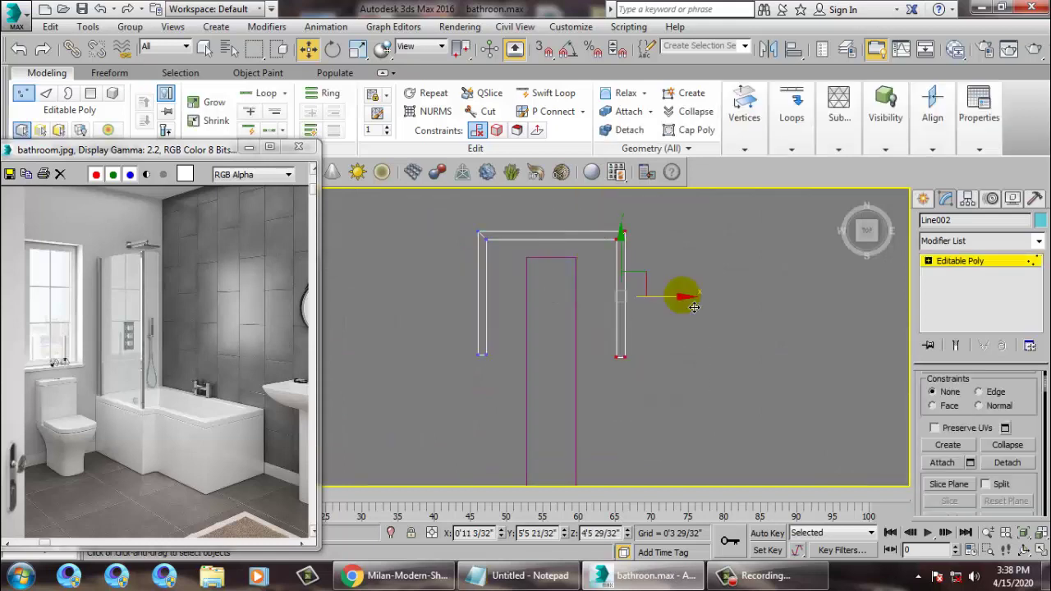
left_click_drag(695, 307, 664, 305)
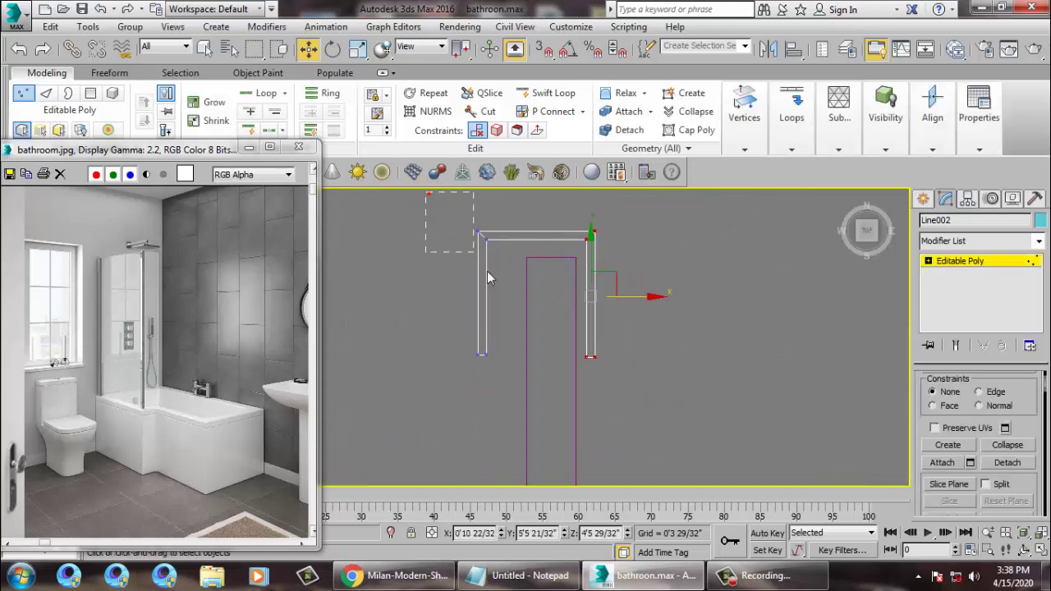
left_click_drag(536, 300, 561, 298)
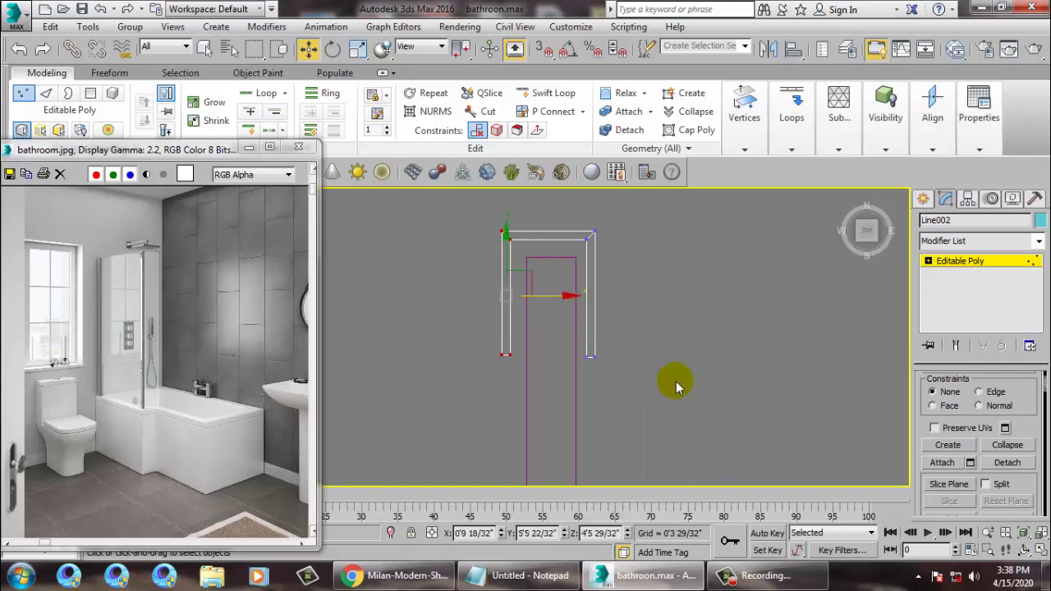
Step: Check the post's fit around the panel in Perspective and end the post's vertex editing
key("alt+w")
right_click(727, 418)
key("alt+w")
scroll(666, 357, "up", 2)
scroll(666, 357, "down", 4)
middle_click_drag(695, 359, 801, 294, "alt")
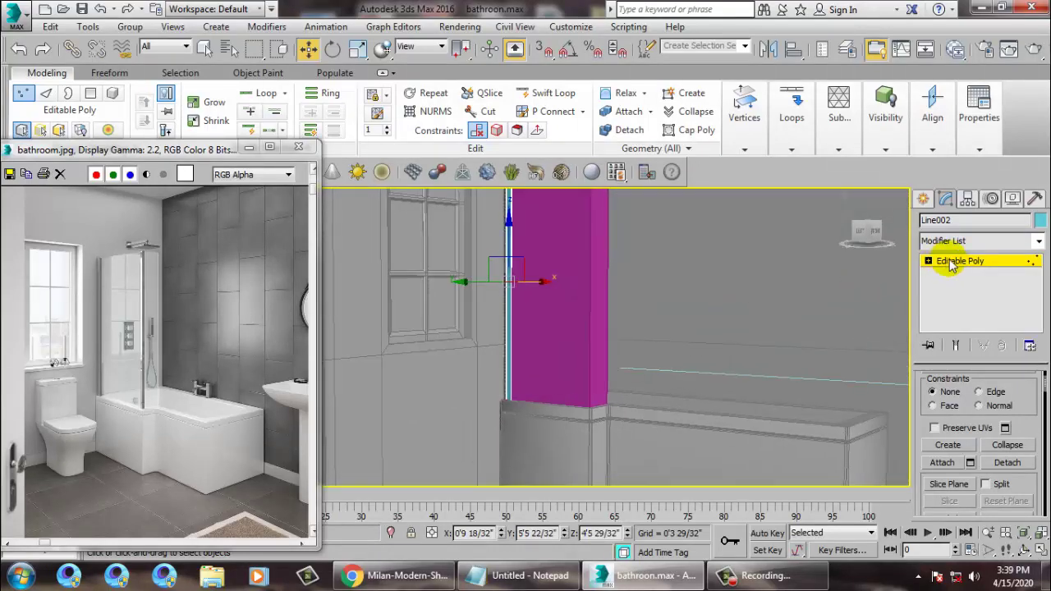
left_click(951, 264)
middle_click_drag(629, 279, 633, 315, "alt")
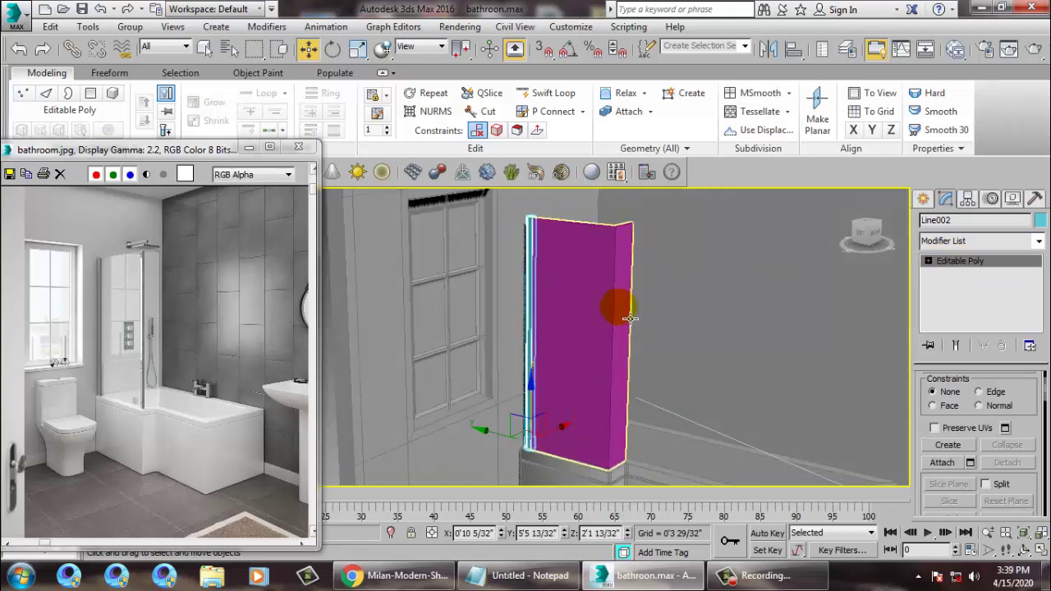
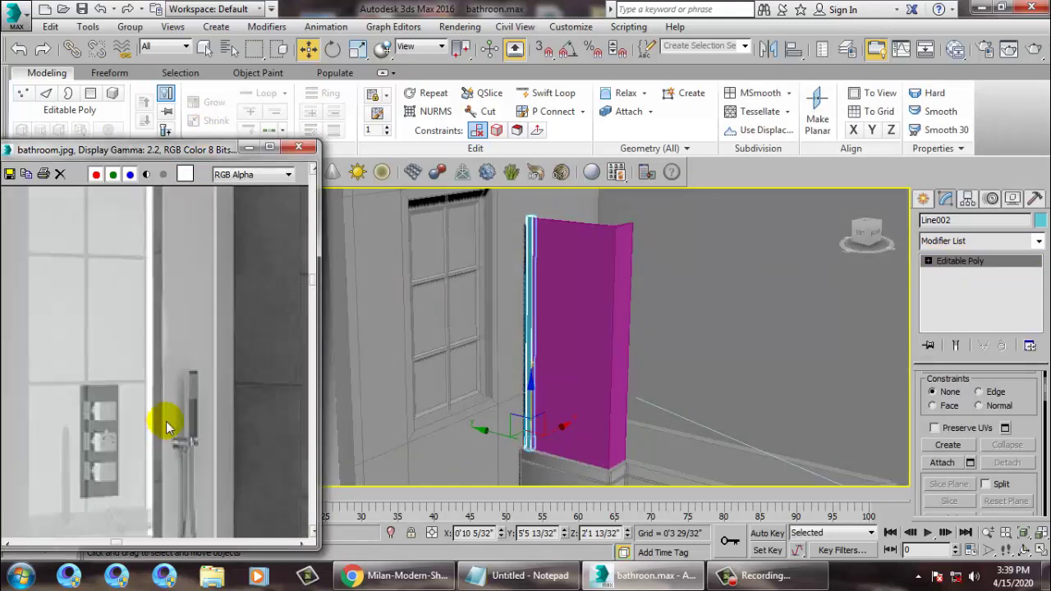
Step: Convert the L-shaped shower panel to an editable poly
middle_click_drag(661, 267, 666, 313)
left_click(615, 298)
scroll(615, 298, "up", 2)
right_click(609, 265)
mouse_move(675, 419)
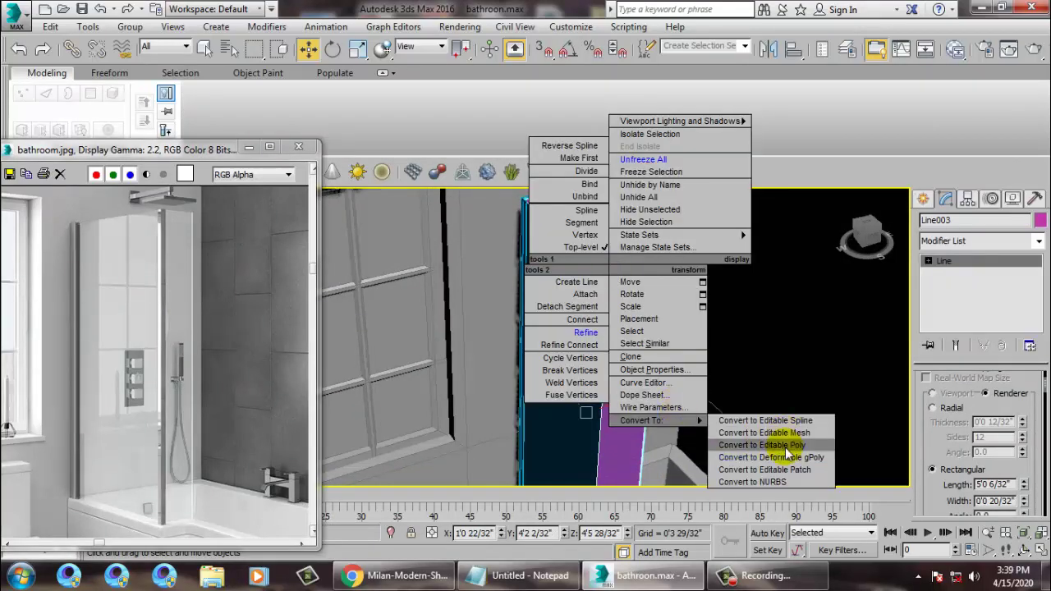
left_click(762, 445)
middle_click_drag(746, 370, 736, 309, "alt")
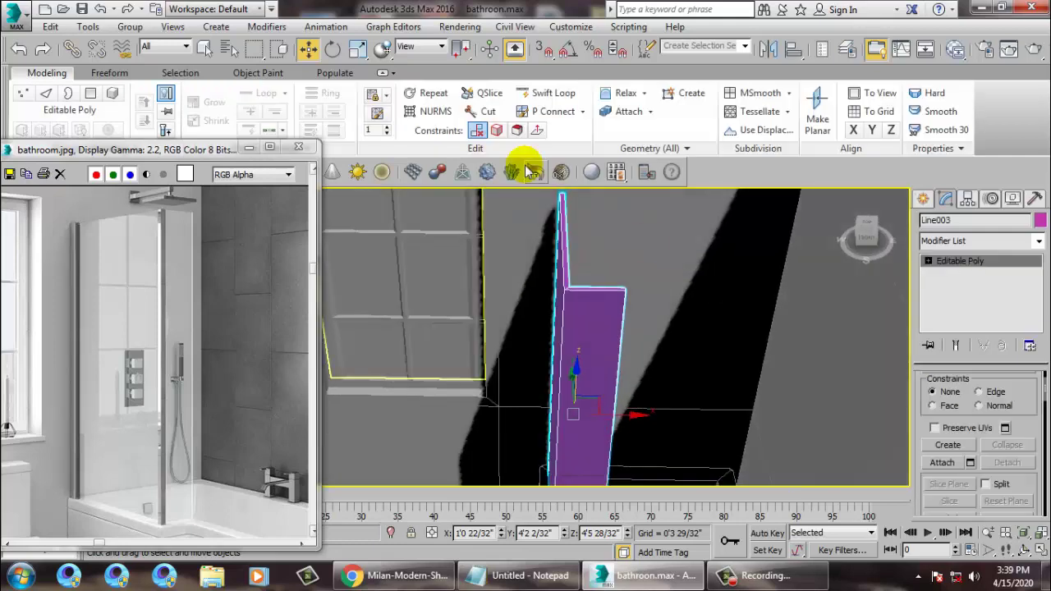
Step: Add vertical edge loops on both sides of the L-shaped panel's corner with Swift Loop
left_click(549, 97)
middle_click_drag(627, 353, 656, 368, "alt")
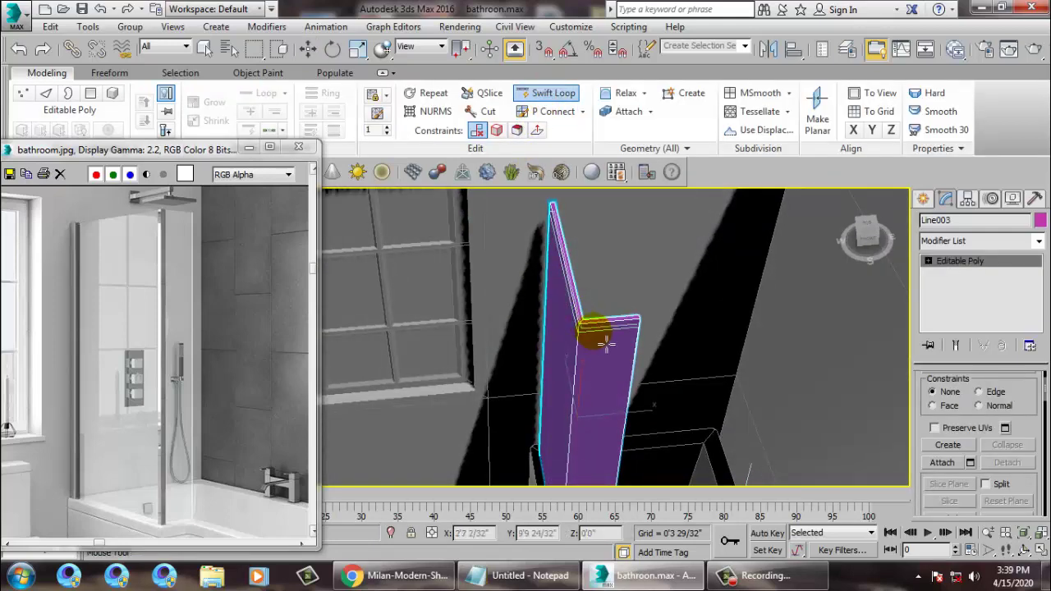
middle_click_drag(600, 335, 657, 346, "alt")
scroll(651, 337, "up", 3)
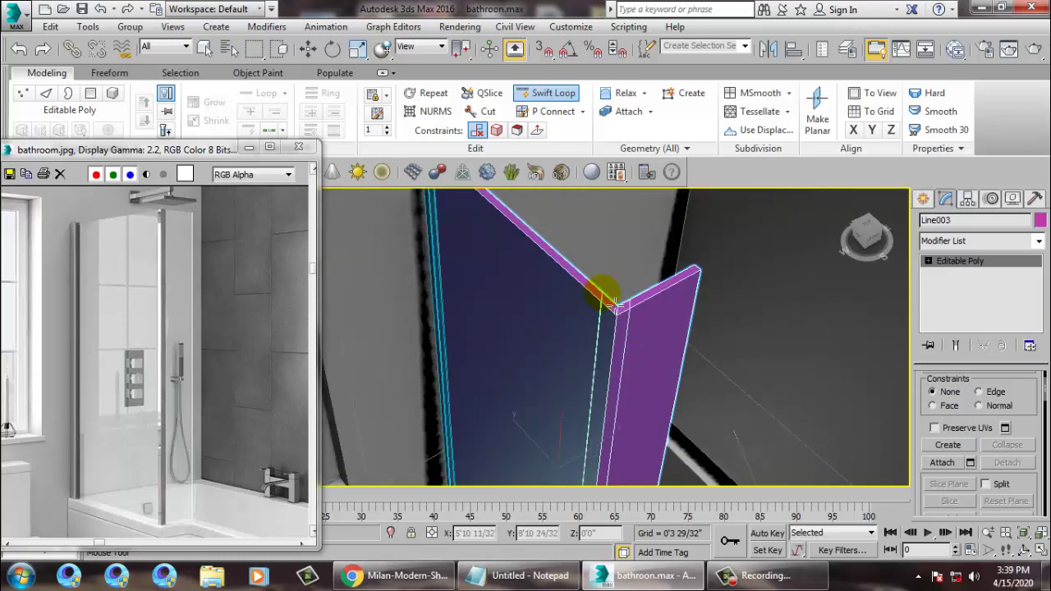
left_click(613, 304)
middle_click_drag(624, 299, 705, 287, "alt")
key("w")
scroll(699, 300, "down", 5)
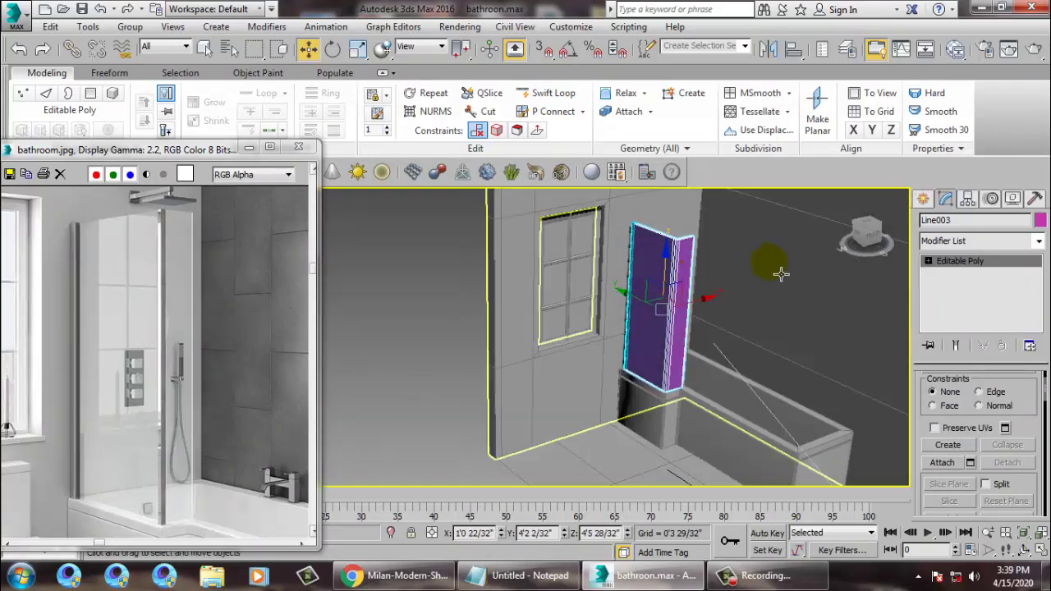
Step: Select all objects in the scene and assign them the same object colour
key("ctrl+a")
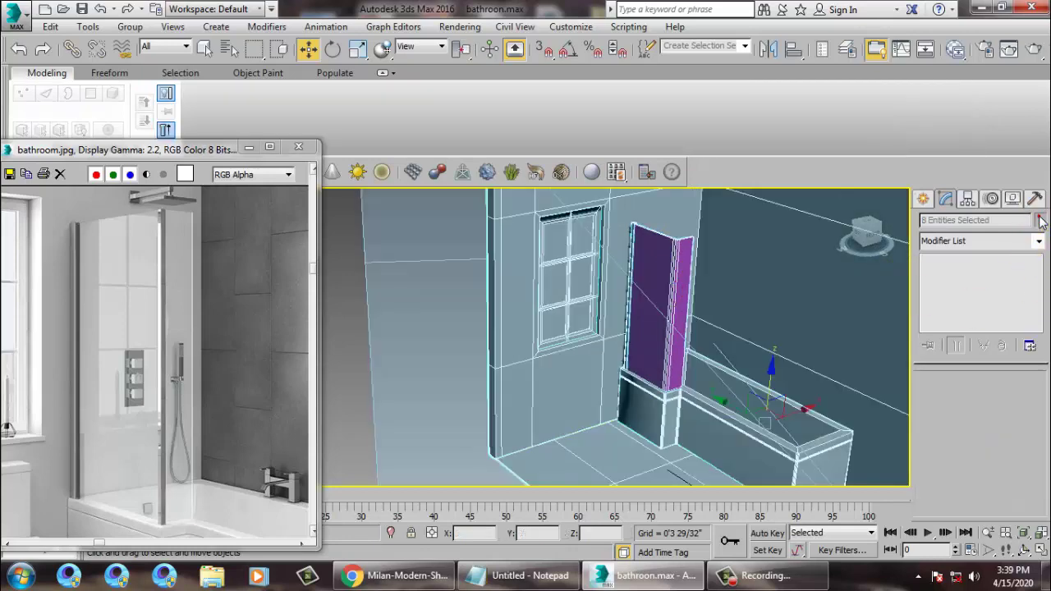
left_click(1040, 221)
left_click(686, 426)
Step: Examine the bathtub area in the reference image and compare it with the modelled bathtub in Perspective
left_click(198, 417)
middle_click_drag(206, 389, 173, 350)
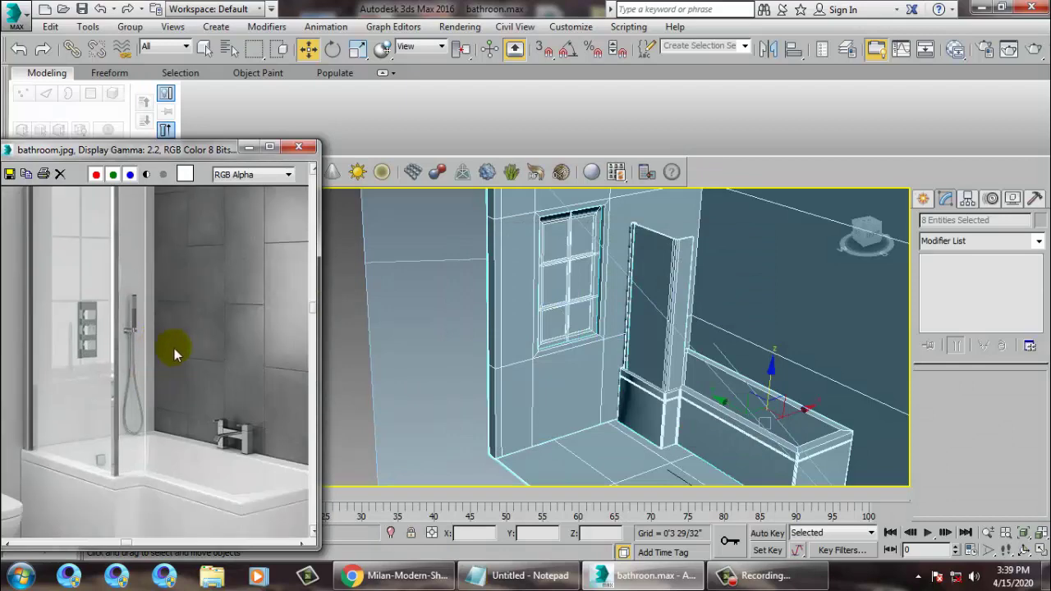
scroll(174, 356, "down", 3)
scroll(128, 383, "up", 2)
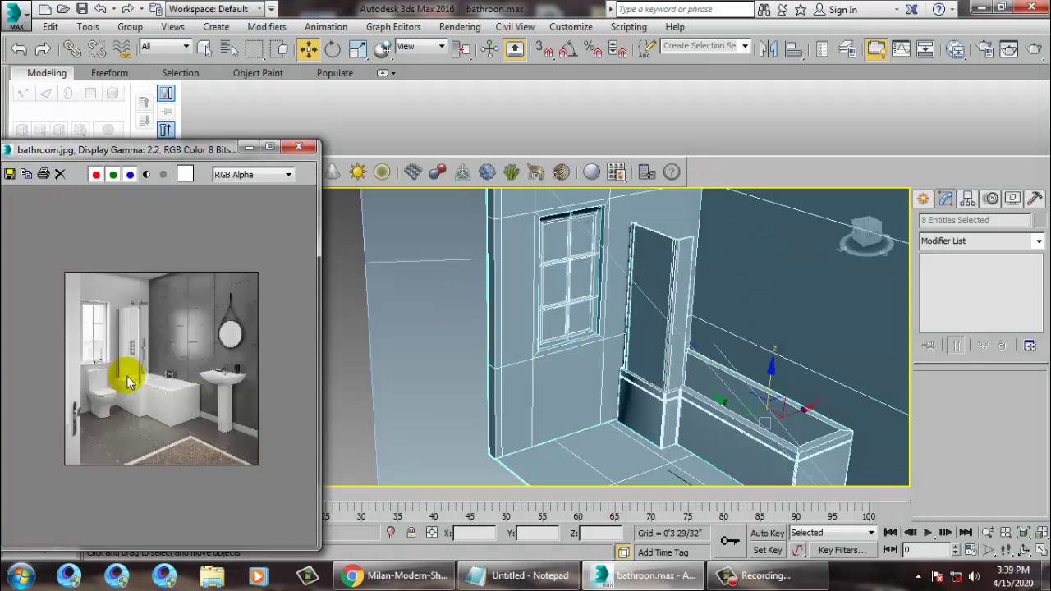
left_click(679, 408)
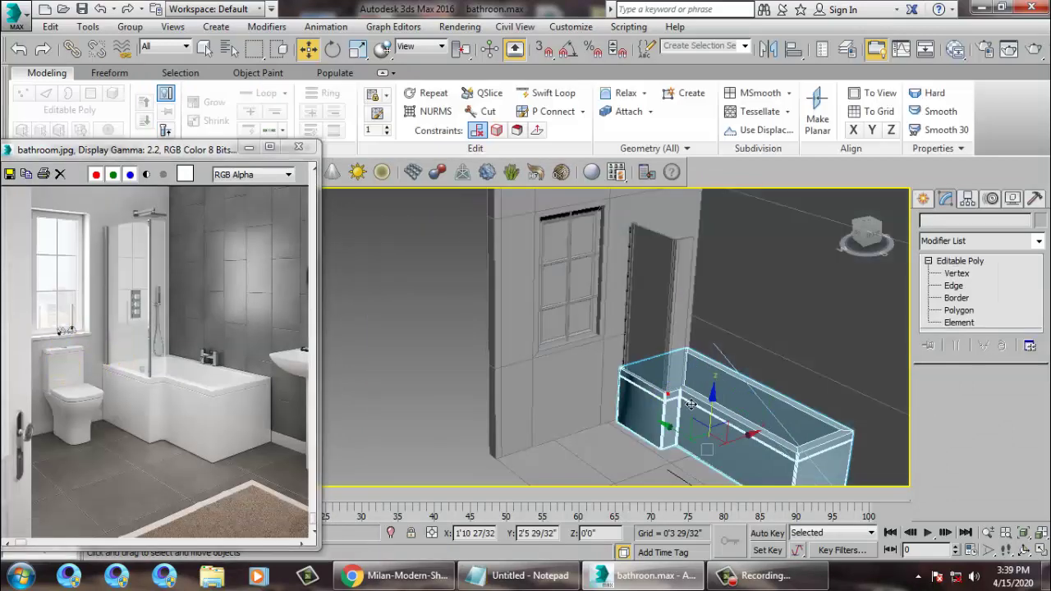
middle_click_drag(683, 321, 631, 356, "alt")
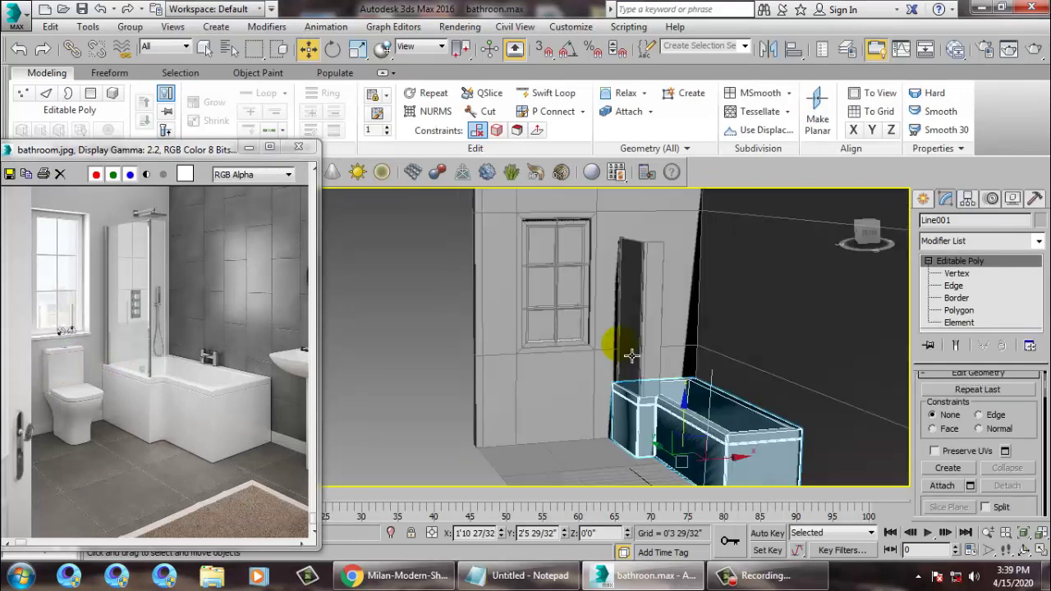
left_click(104, 428)
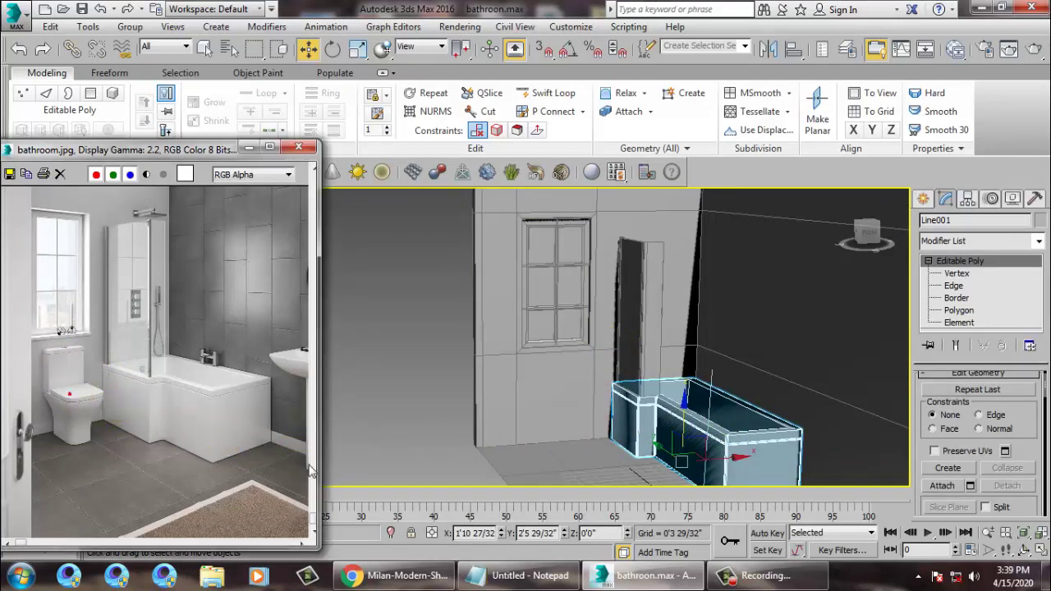
middle_click_drag(743, 366, 744, 337, "alt")
scroll(744, 338, "up", 3)
Step: Draw a standard box beside the bathtub in the Top view, about 2'0" long, 1'8 1/2" wide and 6" high
left_click(924, 200)
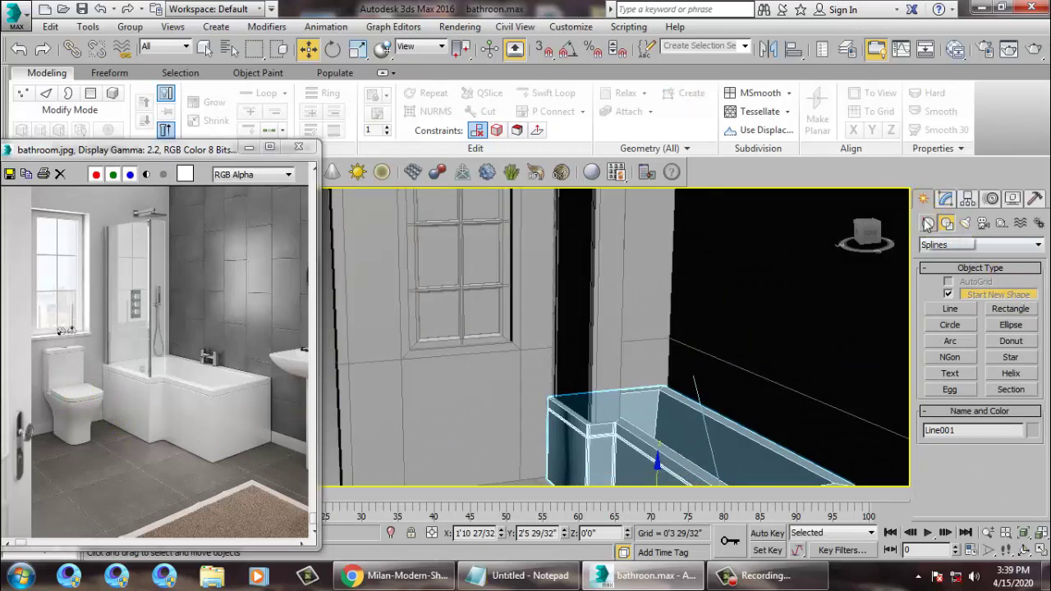
left_click(926, 223)
left_click(951, 297)
key("alt+w")
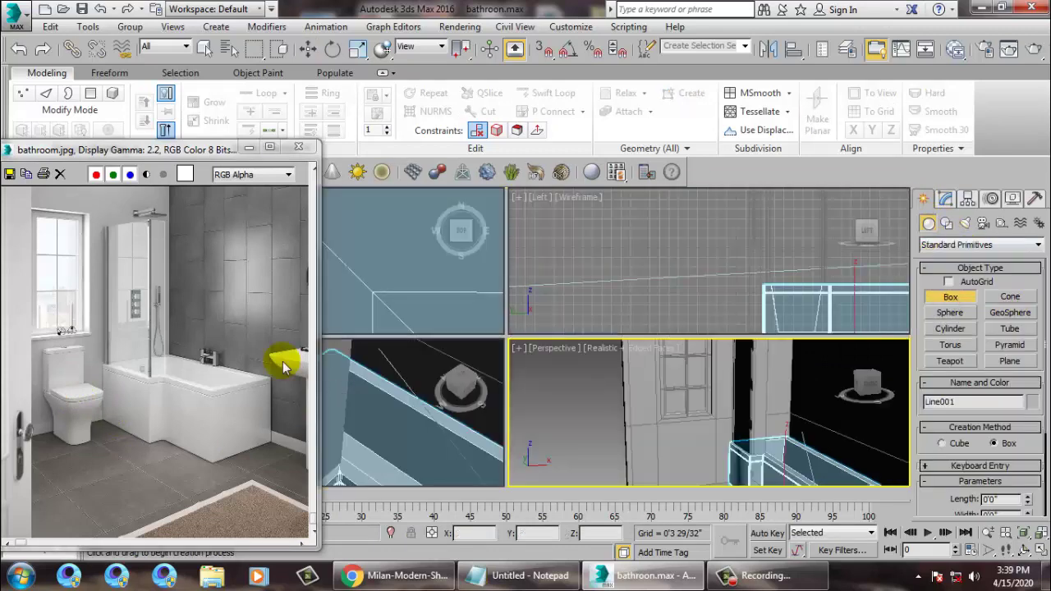
key("alt+w")
scroll(598, 300, "down", 8)
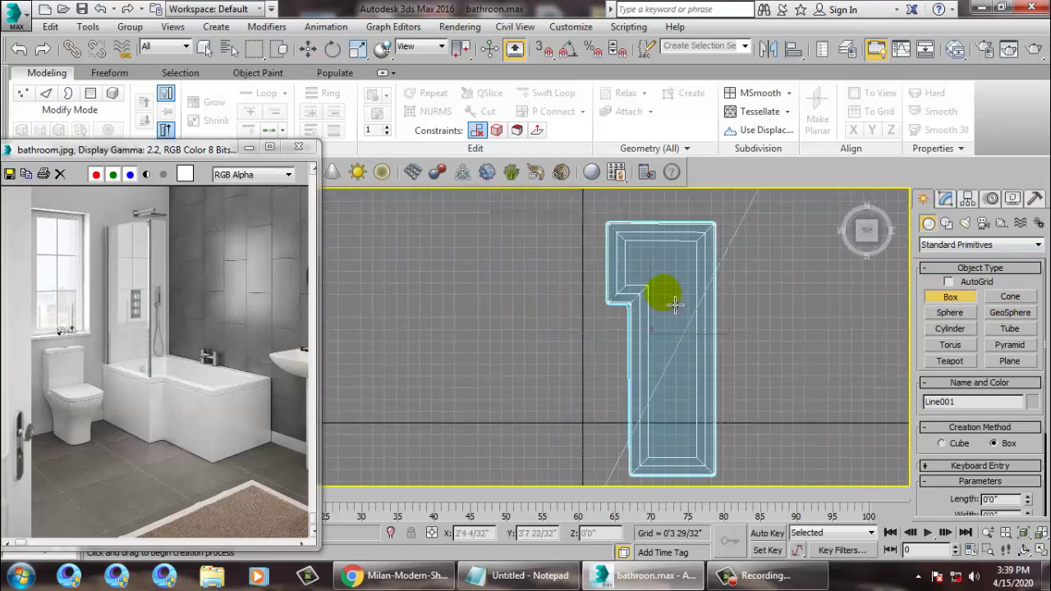
middle_click_drag(611, 329, 628, 348)
scroll(556, 319, "up", 4)
middle_click_drag(555, 320, 546, 351)
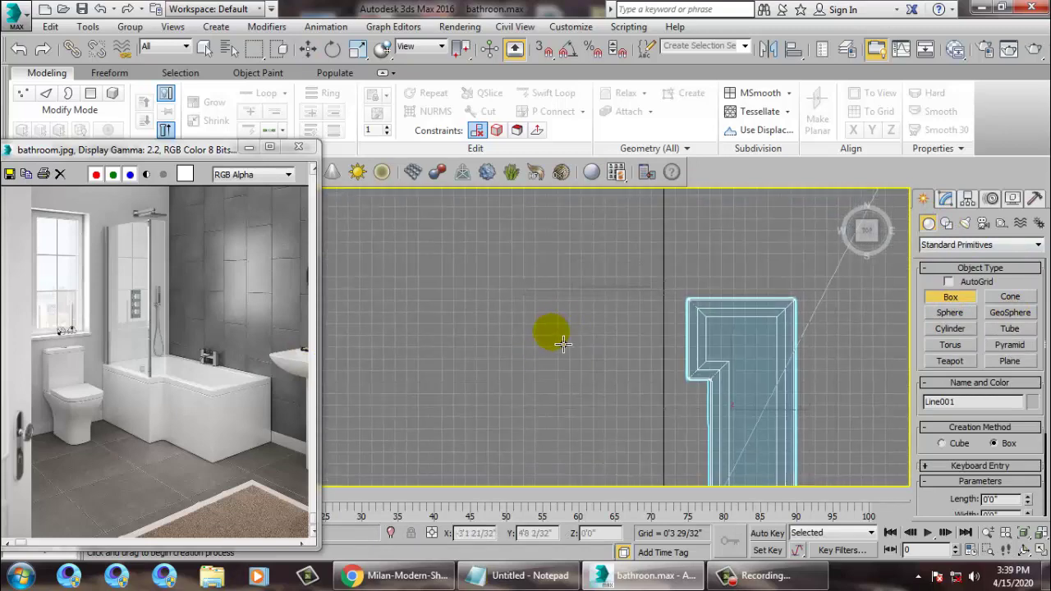
left_click_drag(566, 328, 601, 374)
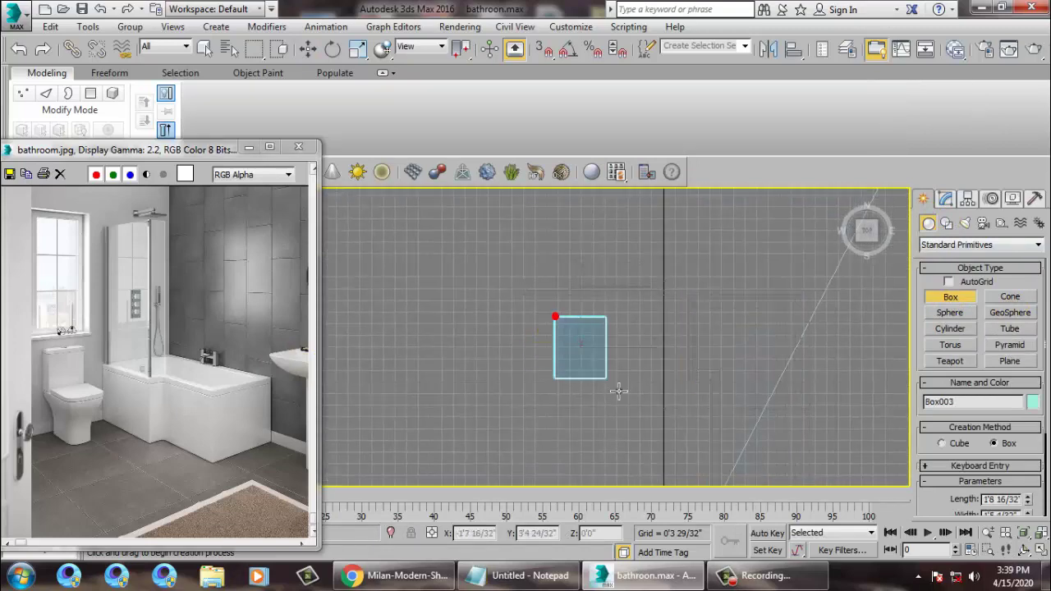
key("w")
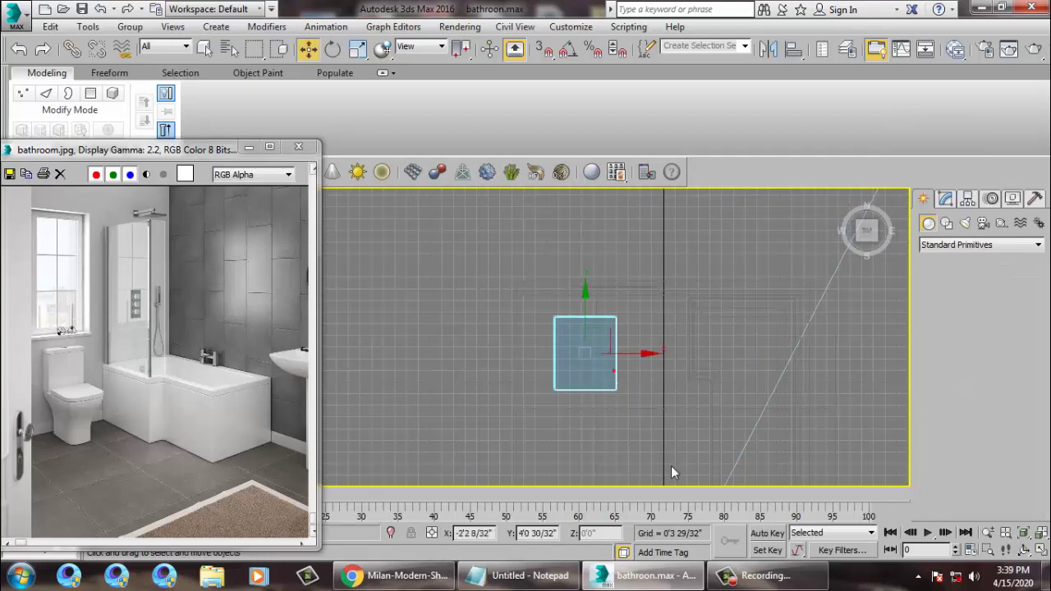
Step: Move the new box in Perspective to the toilet's place near the window wall, at about X -1'4", Y 4'5"
key("alt+w")
right_click(702, 456)
key("alt+w")
middle_click_drag(665, 427, 603, 330)
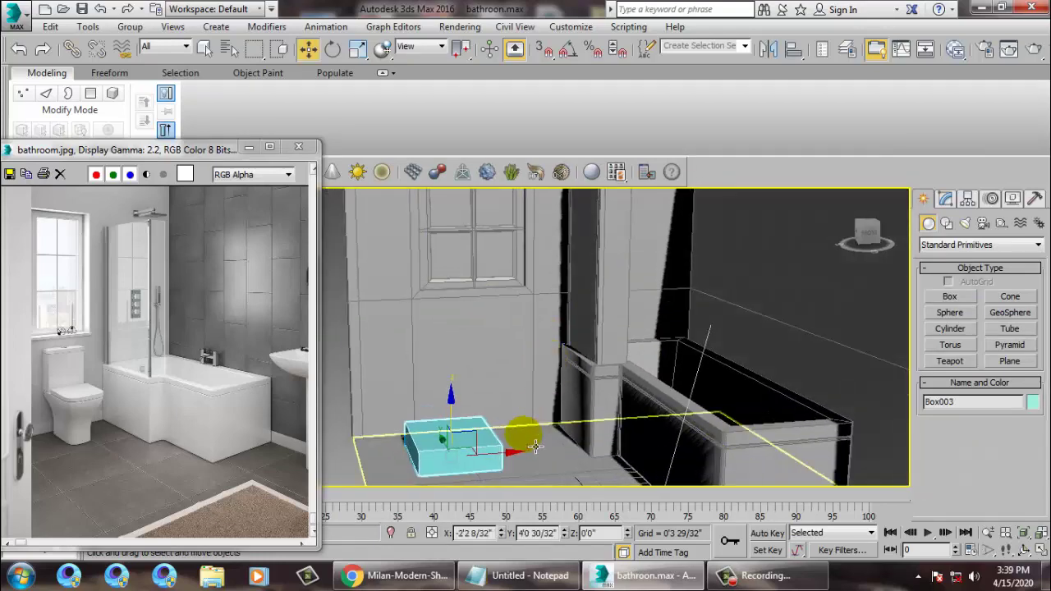
left_click_drag(515, 467, 559, 462)
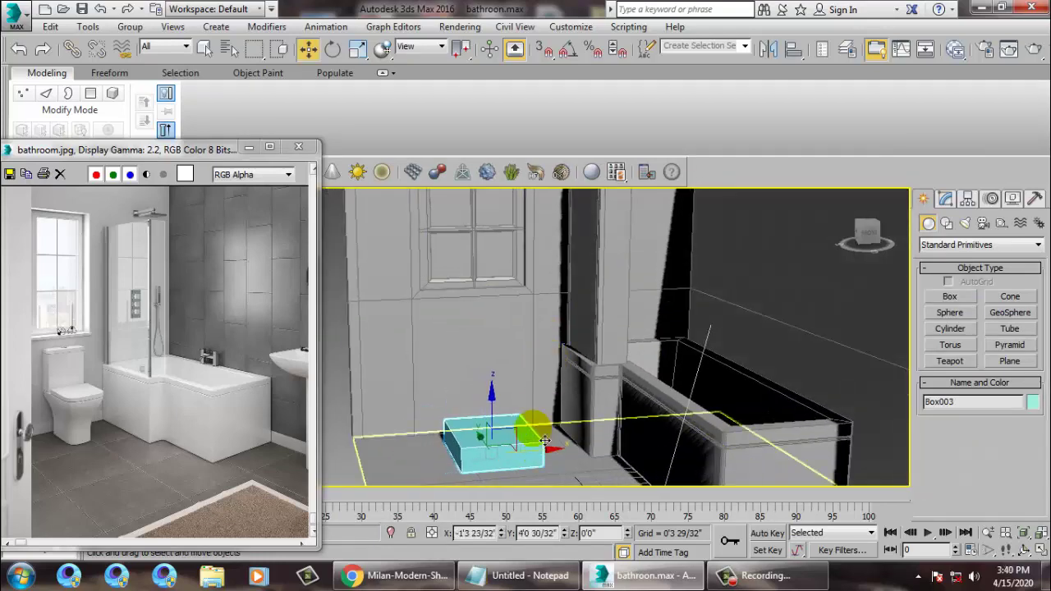
middle_click_drag(504, 408, 526, 403, "alt")
middle_click_drag(531, 444, 482, 443, "alt")
left_click_drag(466, 462, 443, 468)
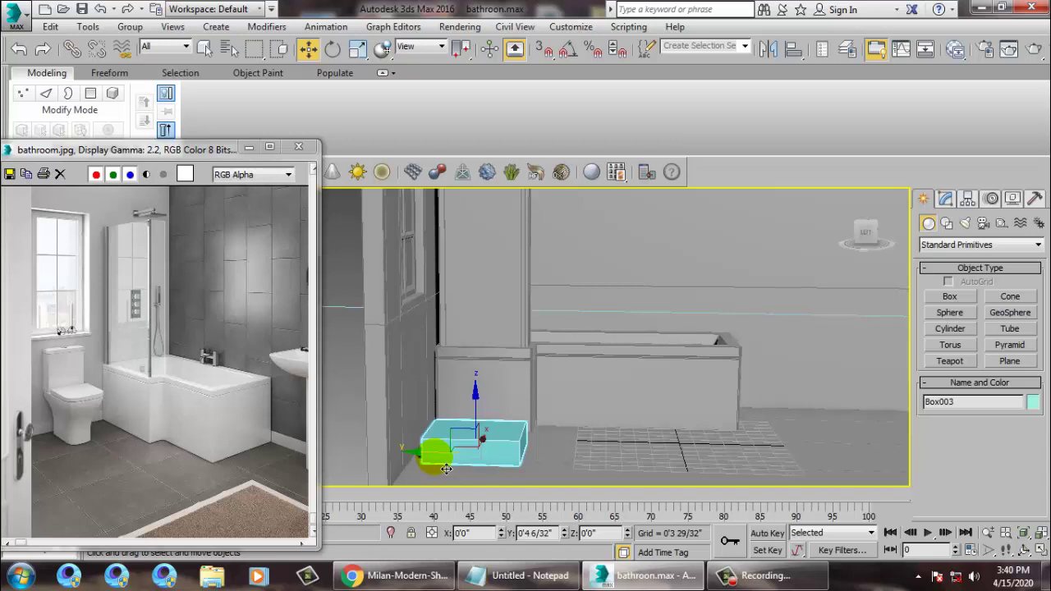
middle_click_drag(634, 440, 651, 441, "alt")
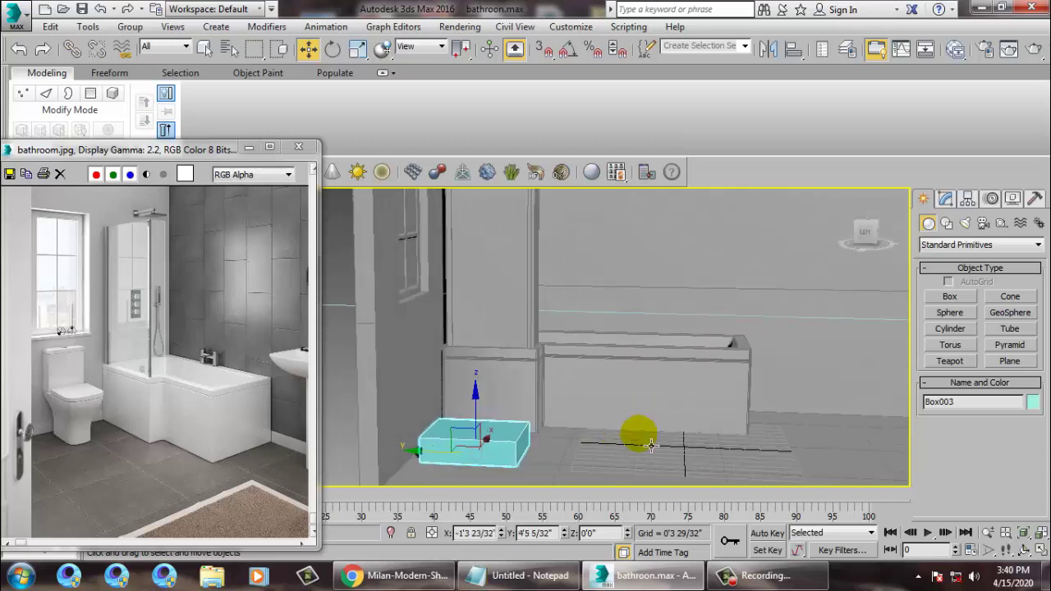
Step: Set the box's height to 1'5 30/32" and its width to 1'6 14/32"
left_click(946, 201)
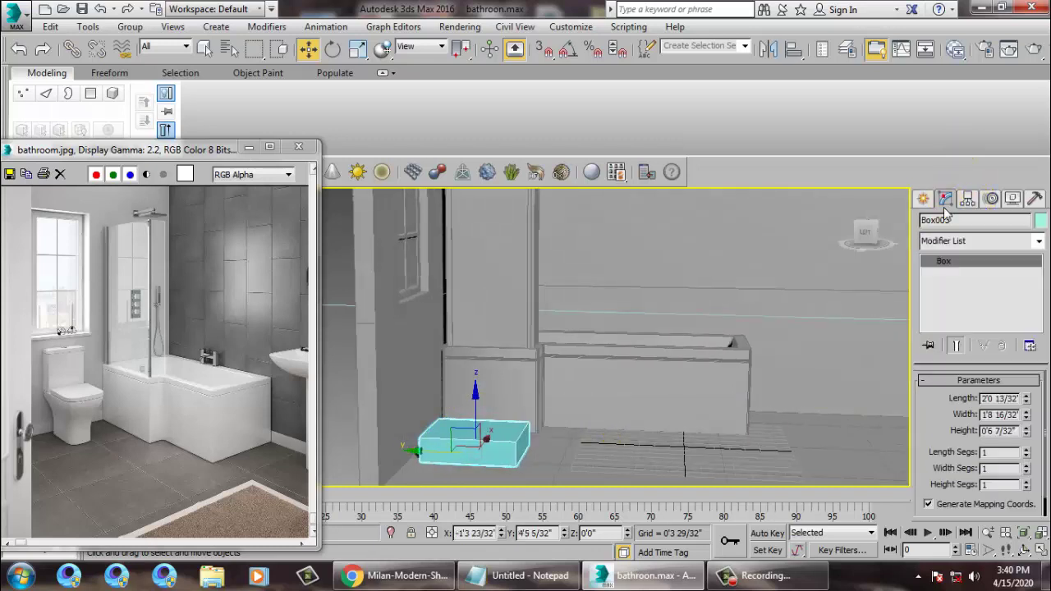
left_click_drag(1026, 434, 997, 294)
middle_click_drag(593, 363, 504, 397, "alt")
left_click(1027, 417)
left_click(1027, 417)
middle_click_drag(690, 422, 596, 399, "alt")
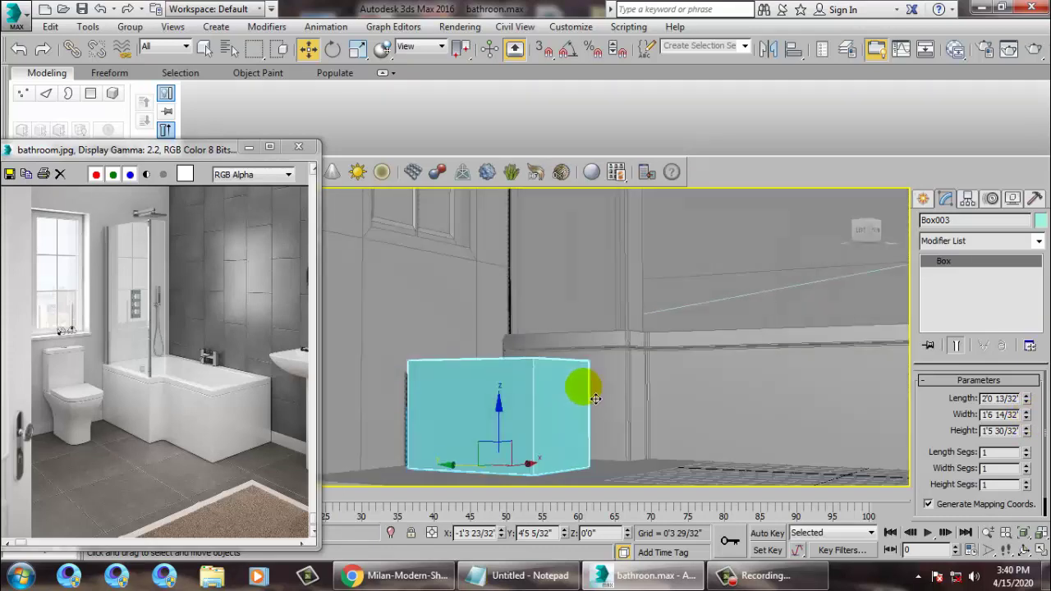
Step: Raise the box slightly off the floor, enlarge the toilet in the reference image, and return the box's Z position to 0
middle_click_drag(576, 440, 581, 392)
mouse_move(630, 534)
left_mouse_down()
mouse_move(632, 482)
mouse_move(633, 523)
left_mouse_up()
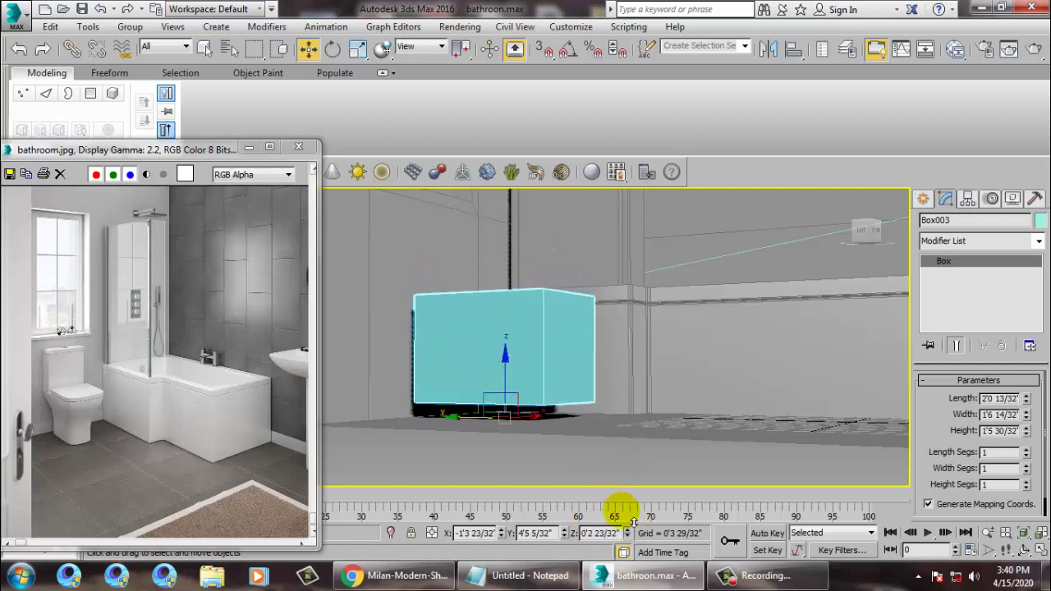
middle_click_drag(633, 446, 600, 392, "alt")
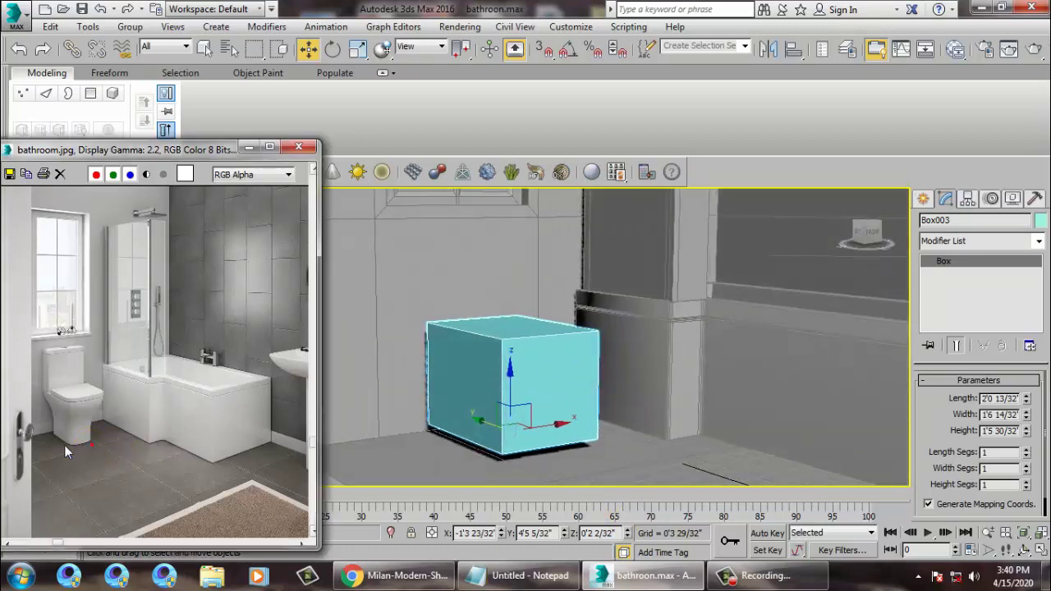
scroll(64, 445, "up", 3)
middle_click_drag(505, 408, 527, 409, "alt")
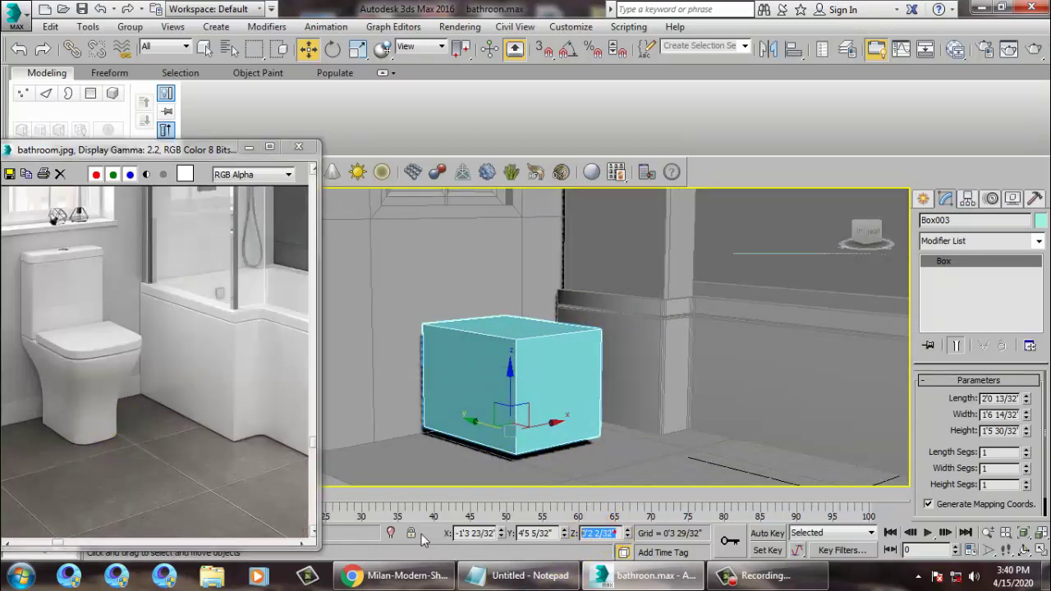
type("0")
key("Return")
Step: Convert the toilet box to an editable poly
mouse_move(547, 342)
middle_mouse_down("alt")
mouse_move(496, 327)
mouse_move(511, 321)
mouse_move(596, 343)
mouse_move(556, 316)
mouse_move(548, 330)
middle_mouse_up("alt")
scroll(545, 330, "up", 3)
right_click(487, 287)
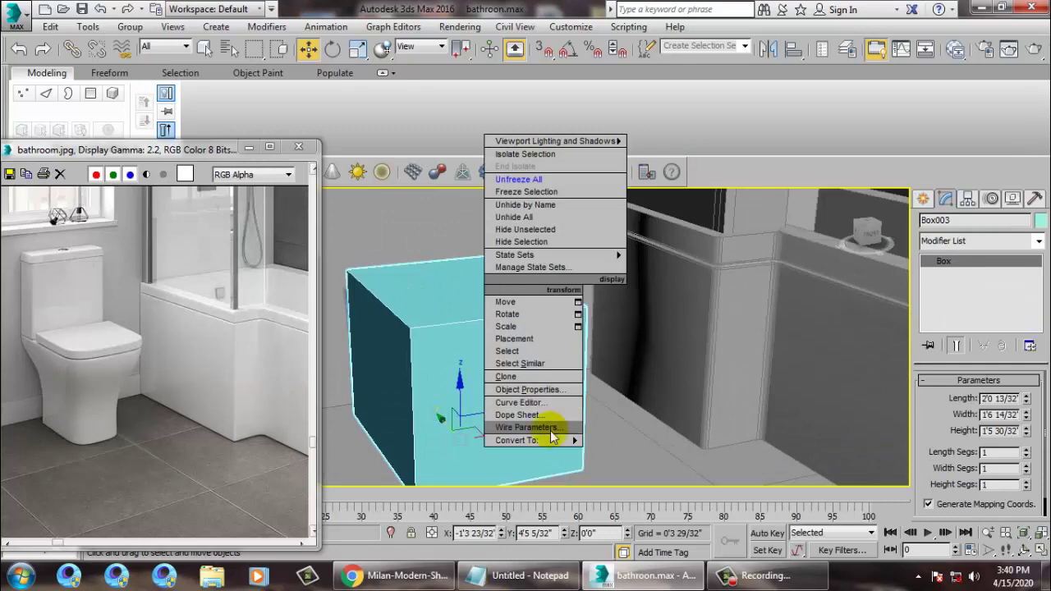
mouse_move(555, 441)
left_click(681, 454)
middle_click_drag(584, 371, 450, 410, "alt")
left_click_drag(451, 411, 872, 568, "shift")
left_click(544, 359)
left_click(542, 361, "shift")
key("Escape")
Step: Select the ring of edges across the box's width and connect it with 3 segments
mouse_move(530, 370)
middle_mouse_down("alt")
mouse_move(515, 338)
mouse_move(558, 370)
mouse_move(562, 323)
middle_mouse_up("alt")
scroll(520, 348, "up", 3)
middle_click_drag(562, 323, 487, 348, "alt")
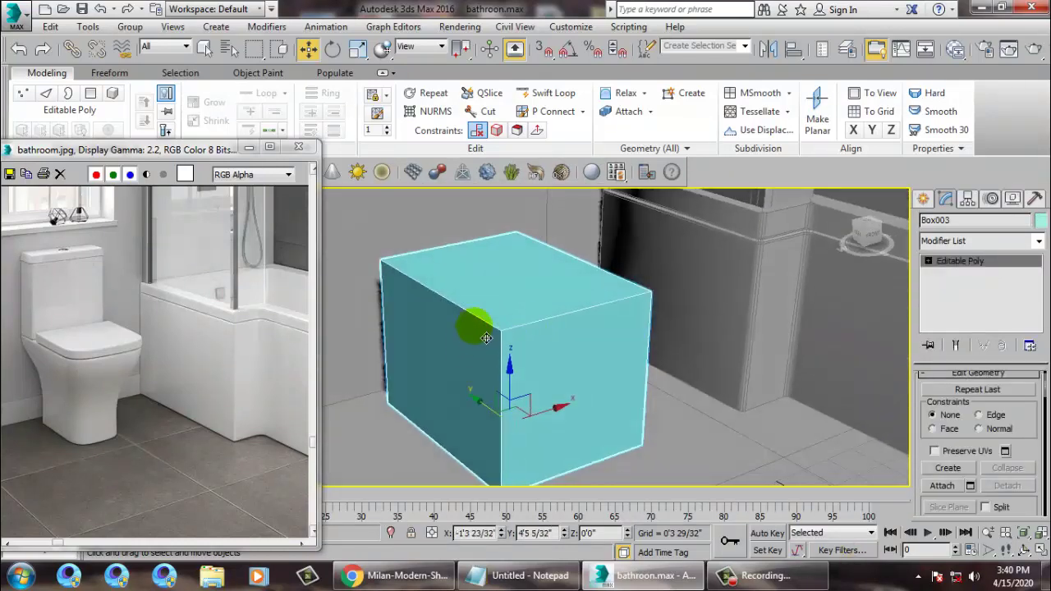
left_click(927, 261)
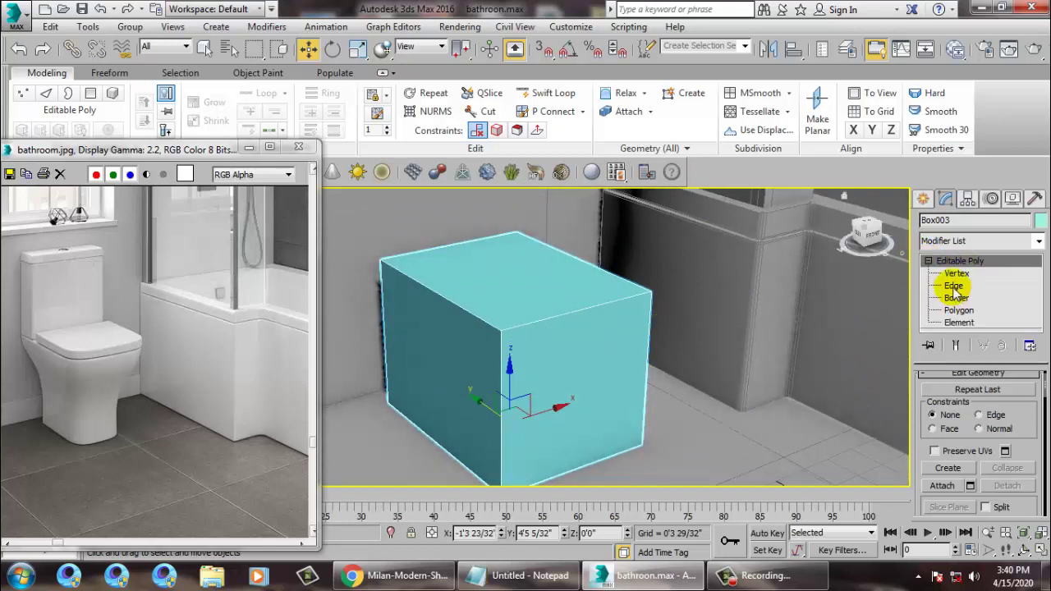
left_click(953, 286)
left_click(547, 317)
key("alt+r")
left_click(1029, 463)
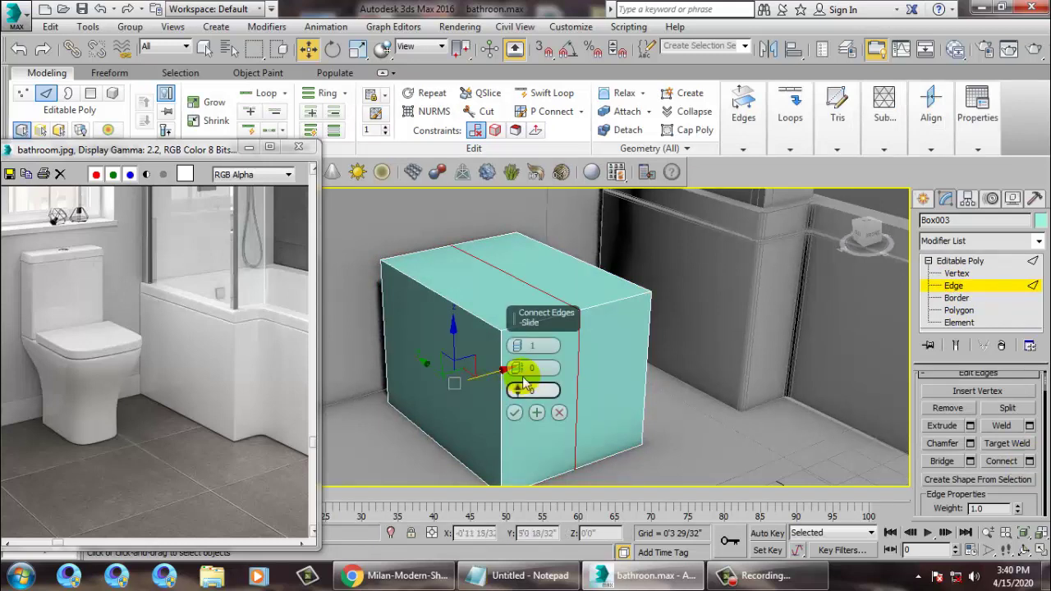
left_click(517, 343)
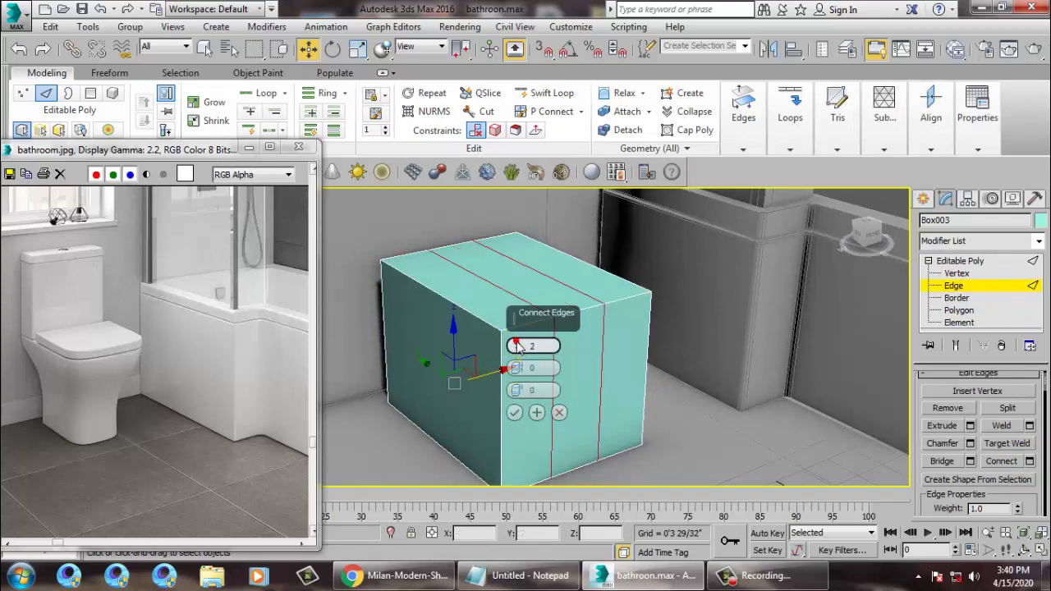
left_click(517, 342)
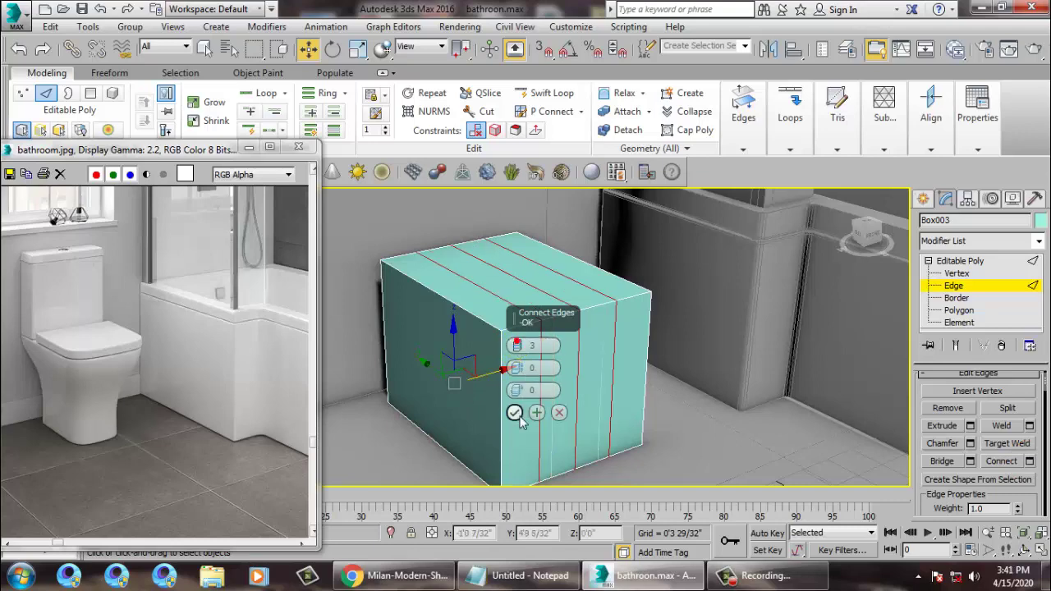
left_click(516, 417)
Step: Select the ring of vertical edges around the box and connect it with 2 segments
middle_click_drag(534, 389, 564, 298, "alt")
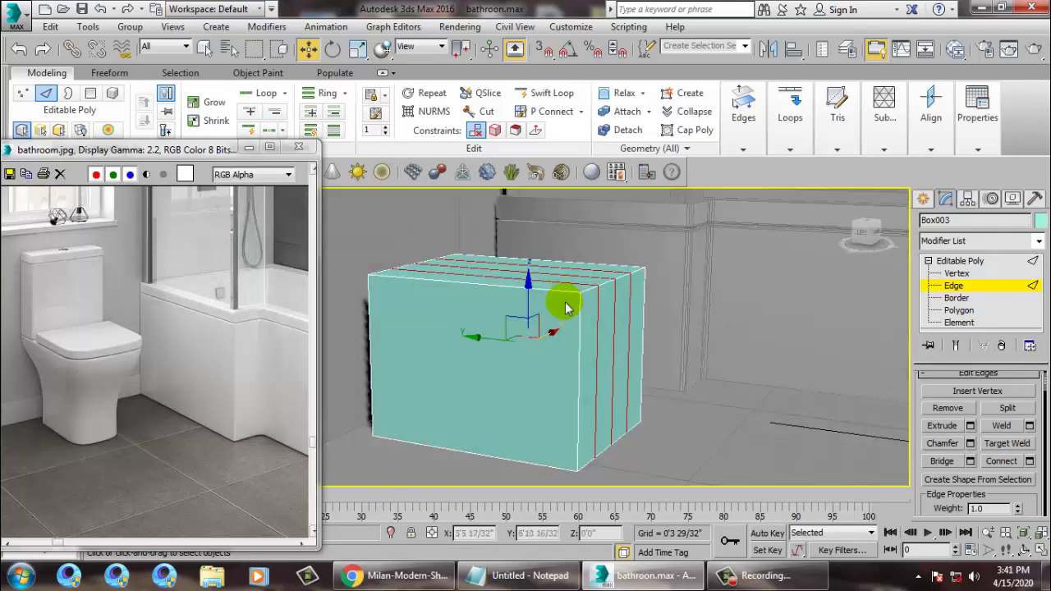
left_click(583, 367)
key("alt+r")
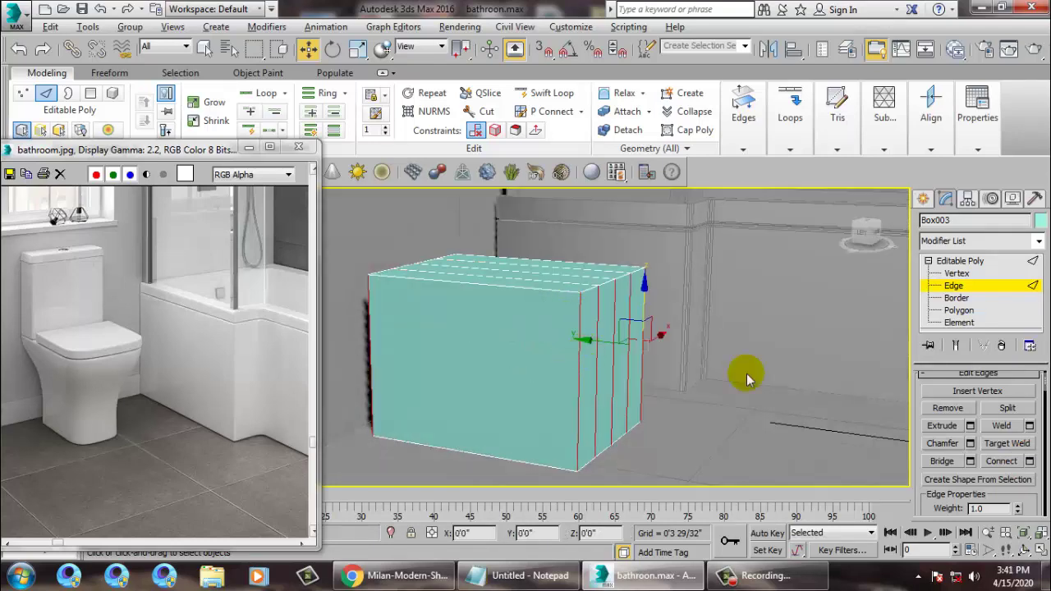
left_click(1030, 462)
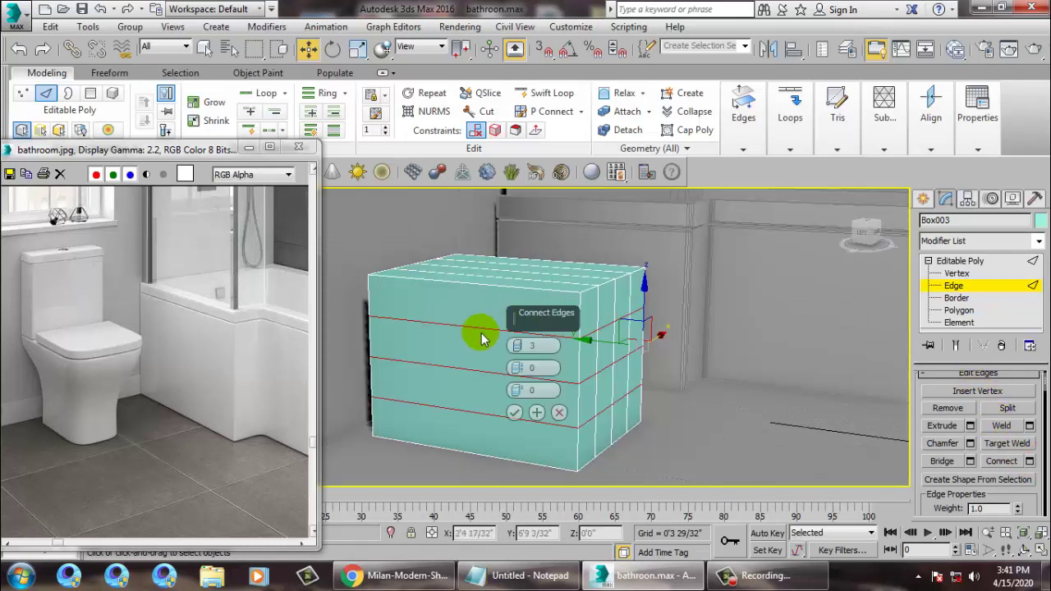
left_click(521, 350)
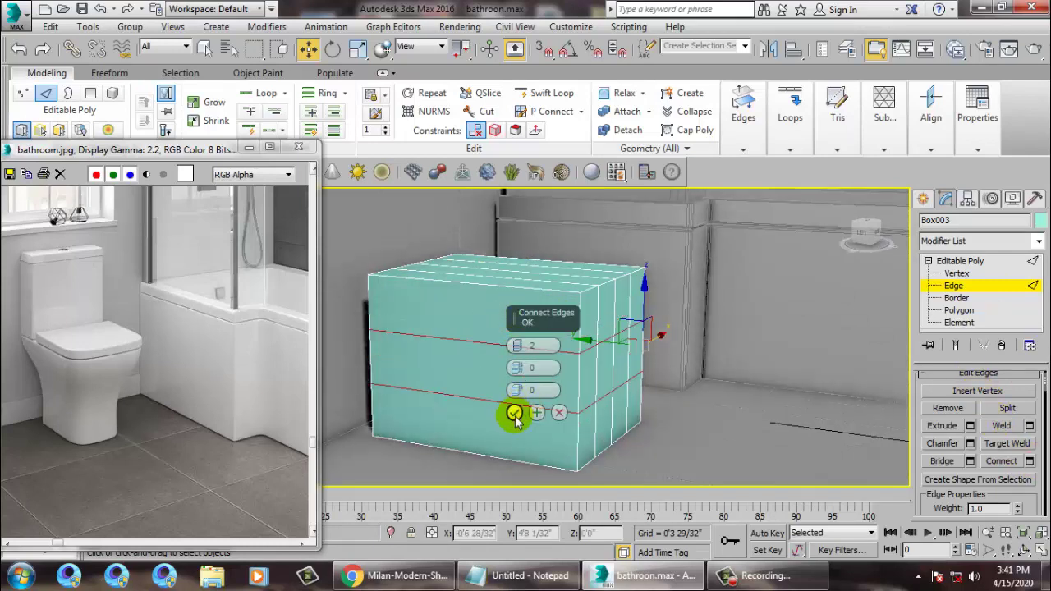
left_click(514, 413)
middle_click_drag(613, 378, 572, 342, "alt")
Step: Select the two middle vertex rows of the box in the Left view and scale them inward
key("alt+w")
right_click(701, 283)
key("z")
key("alt+w")
middle_click_drag(696, 319, 742, 252)
scroll(698, 298, "down", 9)
key("1")
scroll(665, 344, "up", 4)
middle_click_drag(667, 345, 605, 390)
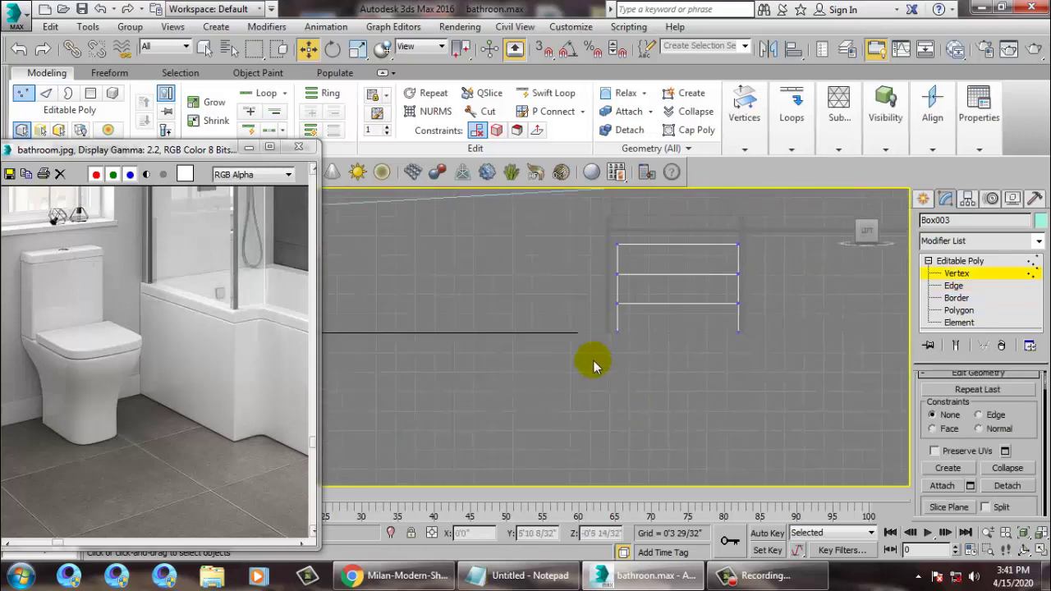
middle_click_drag(629, 304, 586, 340)
scroll(586, 345, "up", 3)
left_click_drag(812, 357, 812, 357)
key("r")
left_click_drag(696, 320, 716, 334)
Step: Taper the toilet base in the Left view by scaling the bottom vertex row inward and the lower middle row to about 90 percent
left_click_drag(518, 357, 821, 438)
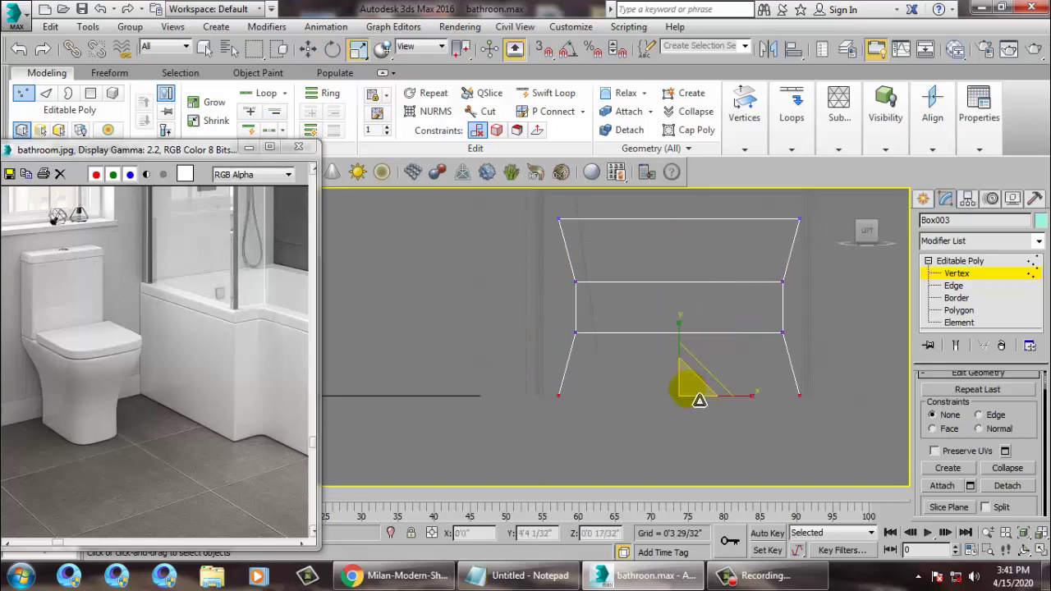
left_click_drag(714, 419, 671, 394)
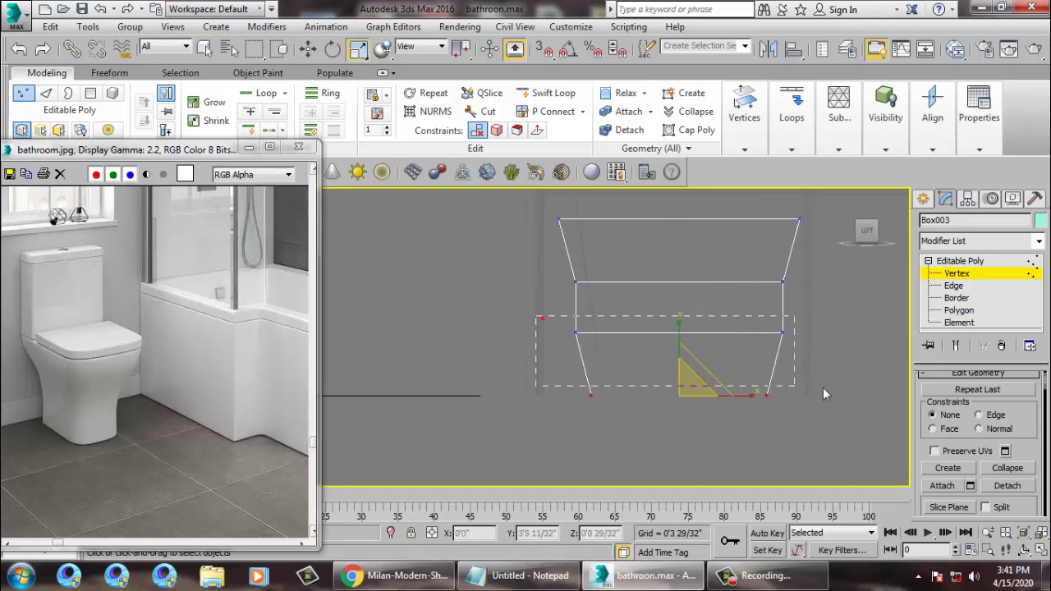
left_click_drag(829, 371, 829, 368)
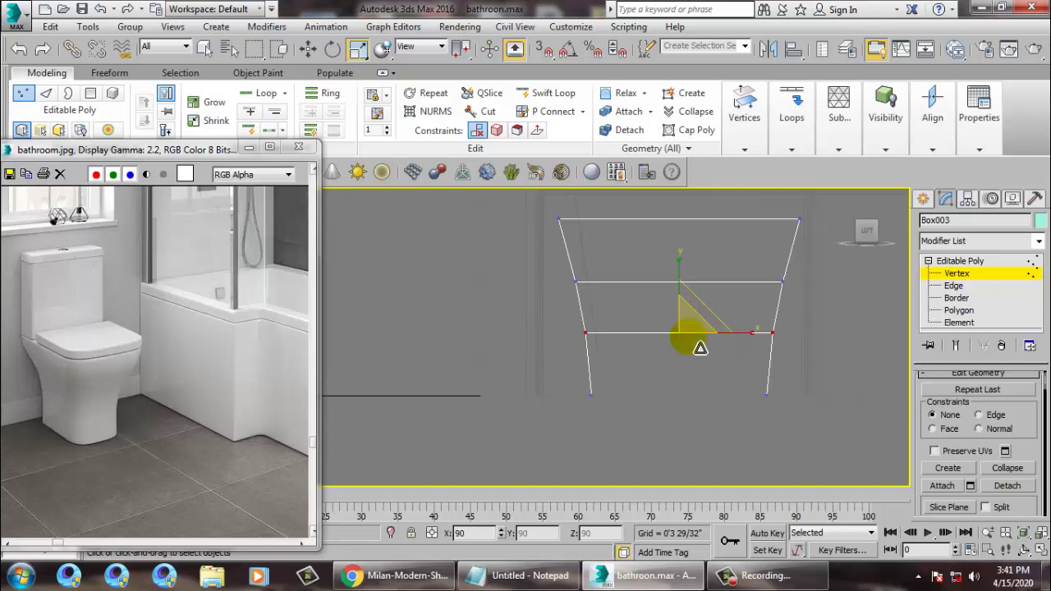
Step: Add a horizontal edge loop just below the base's top with Swift Loop and scale it outward to about 104 percent
key("p")
middle_click_drag(667, 374, 642, 308, "alt")
scroll(644, 311, "up", 3)
left_click(563, 94)
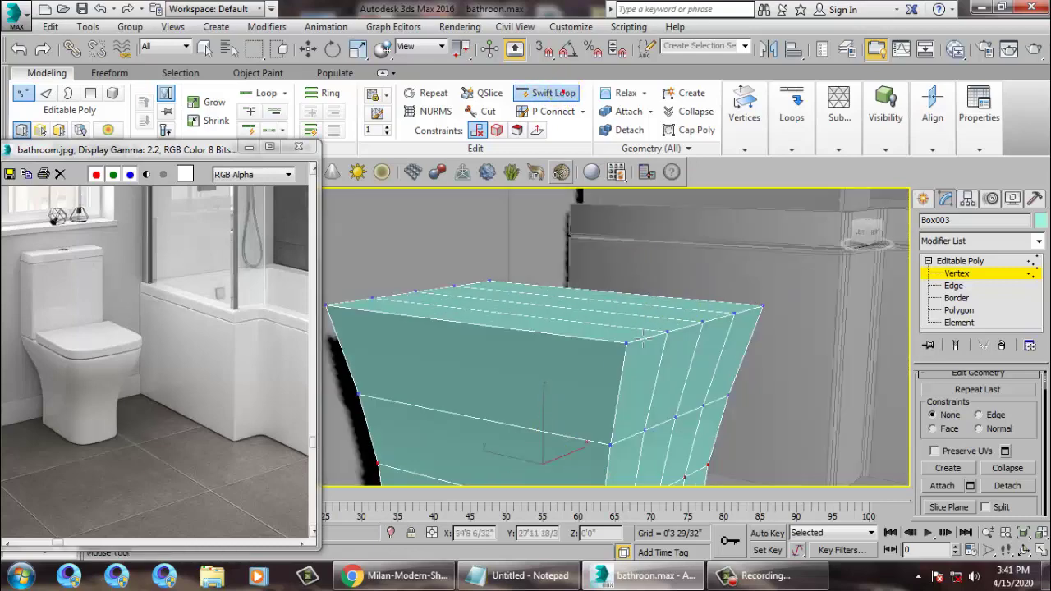
left_click(645, 391)
middle_click_drag(645, 392, 655, 391, "alt")
key("w")
key("2")
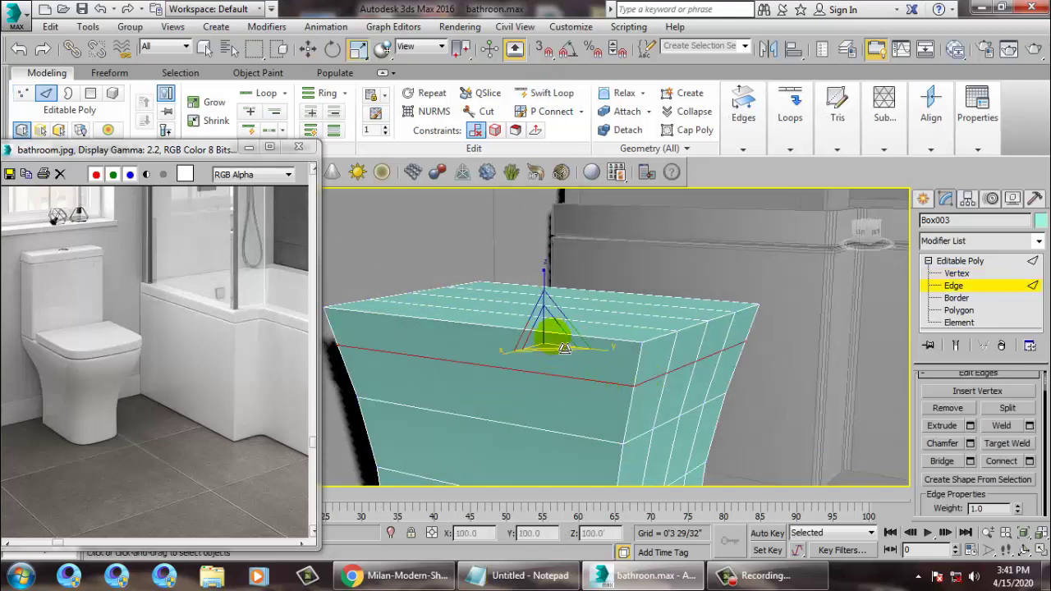
mouse_move(550, 346)
left_mouse_down()
mouse_move(543, 341)
mouse_move(551, 344)
left_mouse_up()
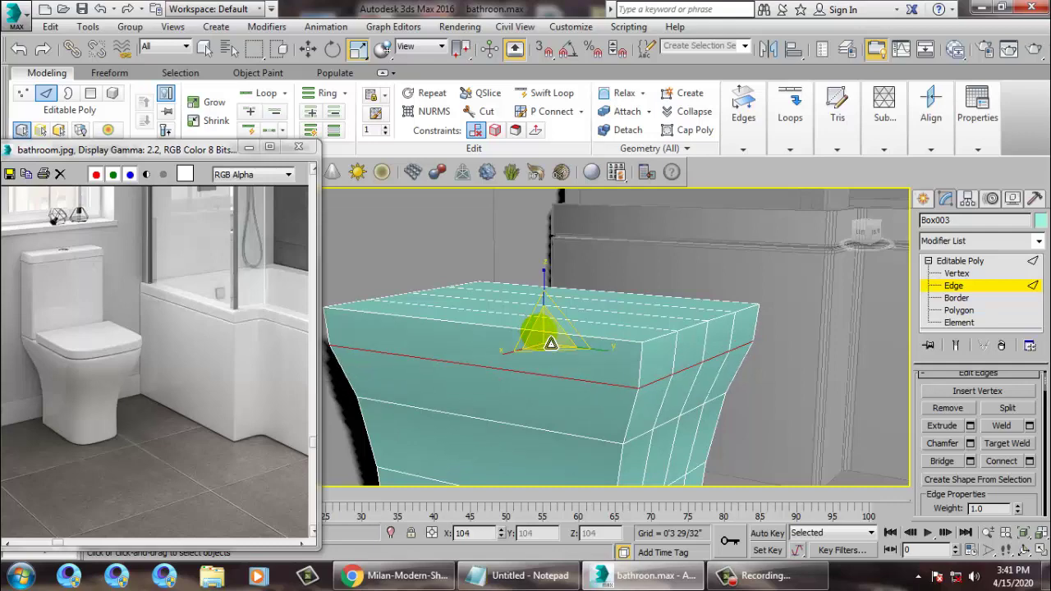
Step: Pull the central vertices of the toilet base's front outward in the Top view to round the front
middle_click_drag(548, 343, 708, 388, "alt")
key("alt+w")
middle_click_drag(523, 258, 494, 269)
middle_click(429, 287)
key("alt+w")
key("1")
scroll(575, 340, "up", 5)
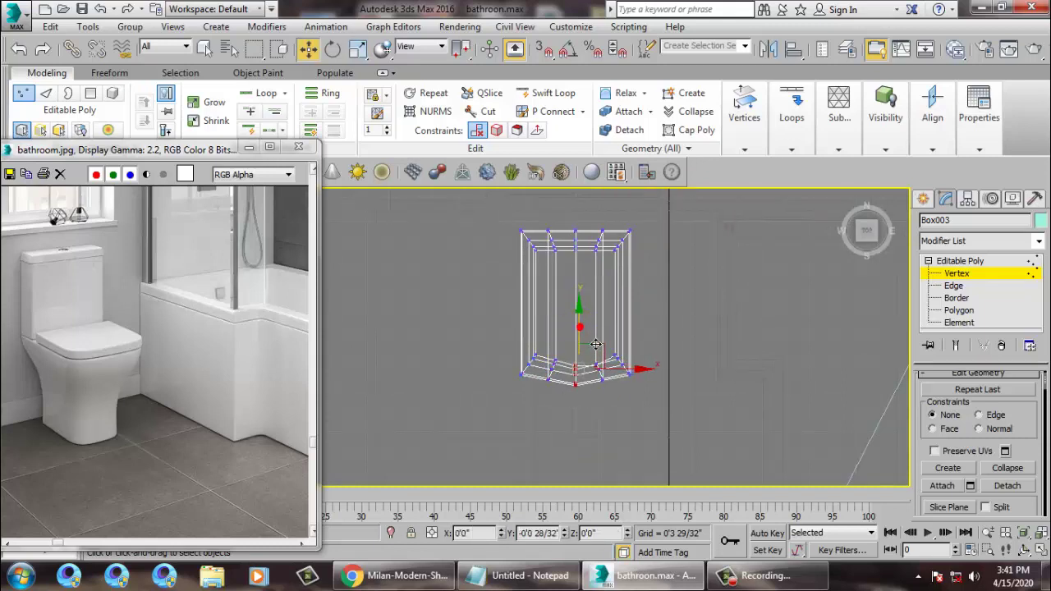
Step: Inspect the toilet base's rounded front and tapered sides in the Perspective and Top views
key("alt+w")
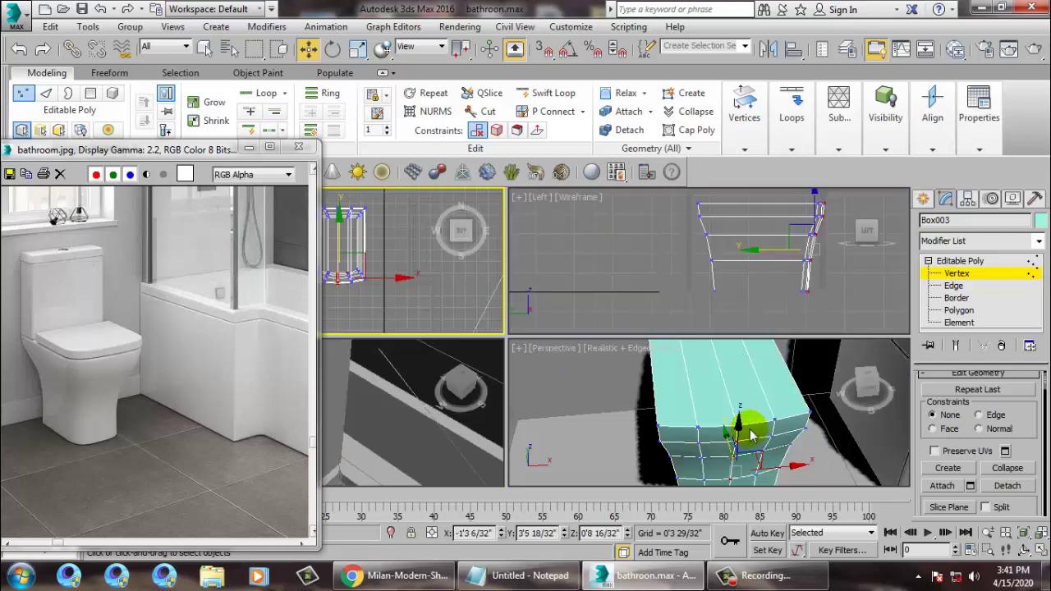
right_click(751, 432)
key("alt+w")
scroll(635, 344, "down", 5)
mouse_move(635, 344)
middle_mouse_down("alt")
mouse_move(652, 315)
mouse_move(679, 337)
mouse_move(651, 356)
mouse_move(634, 352)
middle_mouse_up("alt")
scroll(678, 337, "up", 4)
key("alt+w")
right_click(414, 273)
key("alt+w")
middle_click_drag(433, 253, 480, 302)
middle_click_drag(641, 294, 631, 317)
key("alt+w")
right_click(706, 403)
key("alt+w")
middle_click_drag(707, 403, 671, 338)
middle_click_drag(672, 339, 587, 327, "alt")
middle_click_drag(587, 328, 617, 315)
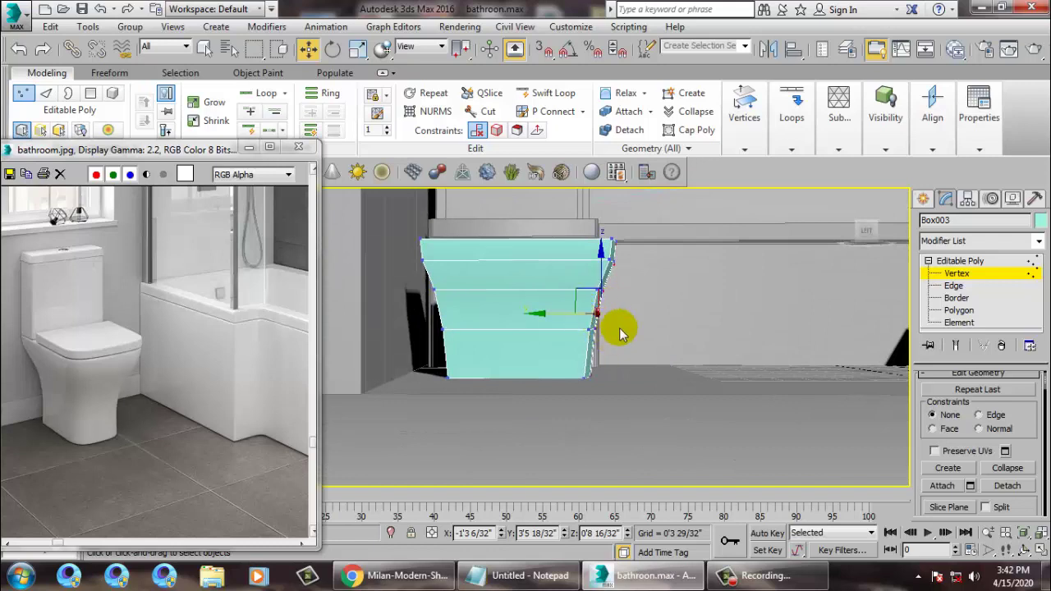
Step: Move the two lower vertex rows at the toilet base's front and back inward in the Left view to narrow the foot
scroll(608, 339, "up", 4)
key("alt+w")
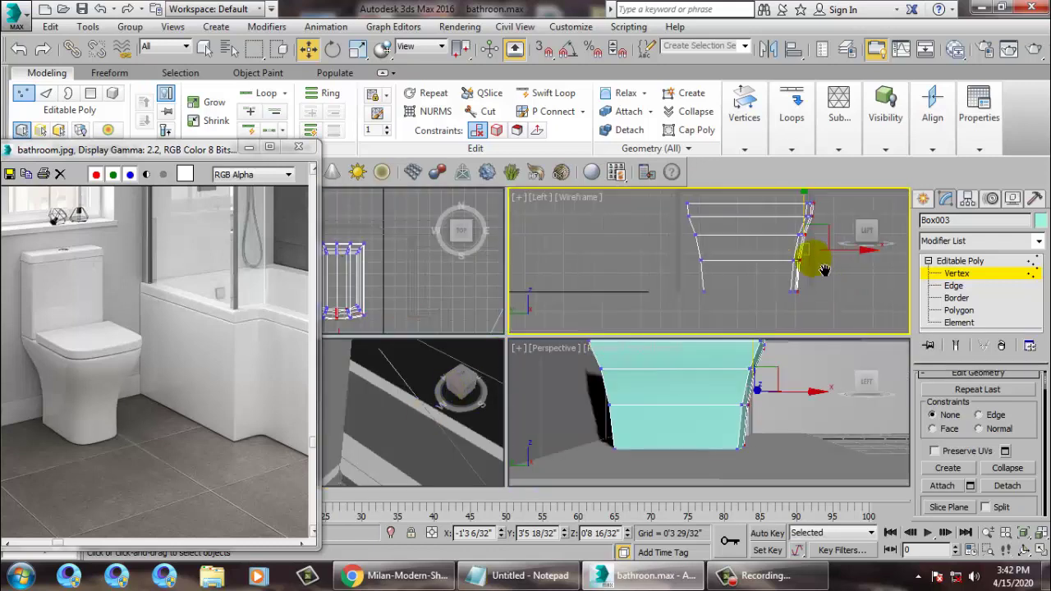
middle_click(828, 261)
key("alt+w")
middle_click_drag(763, 241, 710, 272)
left_click_drag(586, 348, 712, 453)
left_click_drag(716, 408, 685, 407)
left_click_drag(493, 430, 493, 433)
left_click_drag(500, 397, 528, 409)
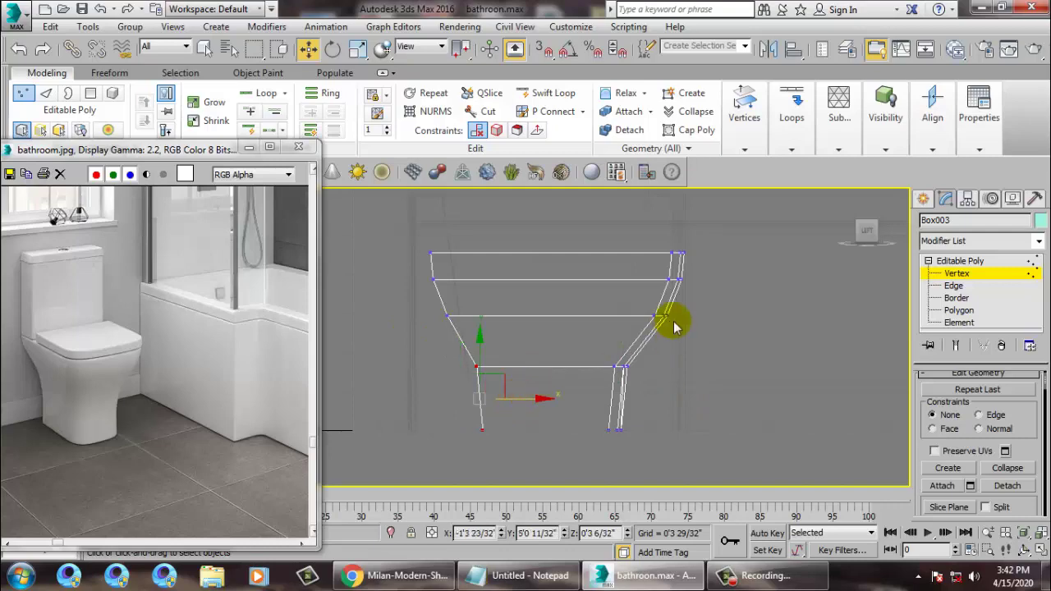
Step: Inspect the narrowed toilet base from several angles in the Perspective view
key("alt+w")
right_click(652, 399)
key("alt+w")
middle_click_drag(651, 399, 577, 384, "alt")
scroll(575, 378, "down", 4)
middle_click_drag(569, 337, 660, 312, "alt")
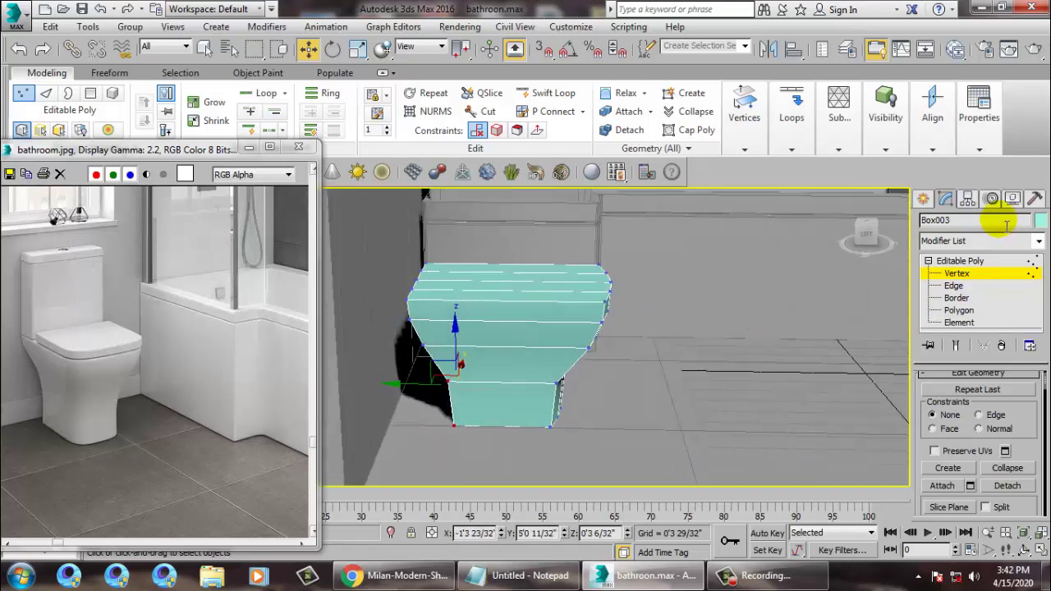
left_click(981, 259)
middle_click_drag(596, 304, 573, 297, "alt")
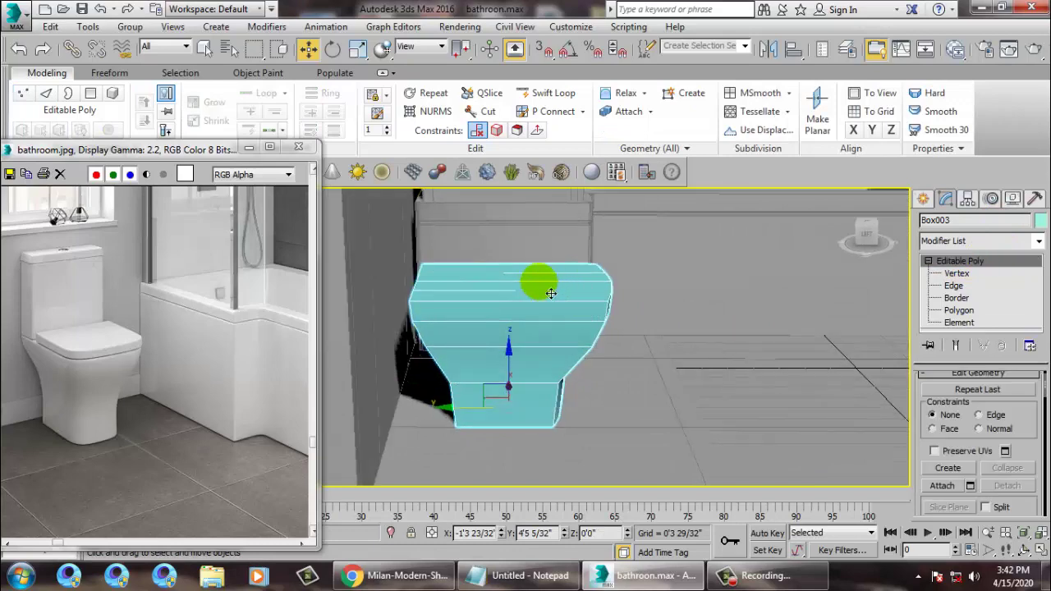
key("1")
left_click_drag(528, 337, 511, 337)
middle_click_drag(680, 356, 628, 379, "alt")
middle_click_drag(680, 378, 654, 351, "alt")
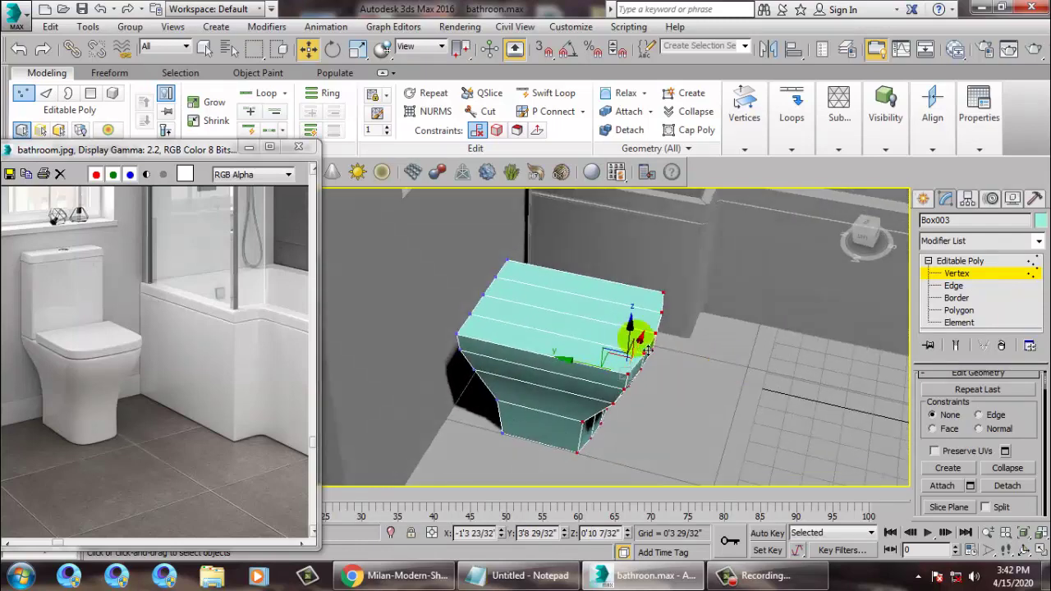
Step: Connect the ring of front-to-back edges on the toilet base with two evenly spaced edge loops
left_click(960, 286)
left_click(570, 366)
key("alt+r")
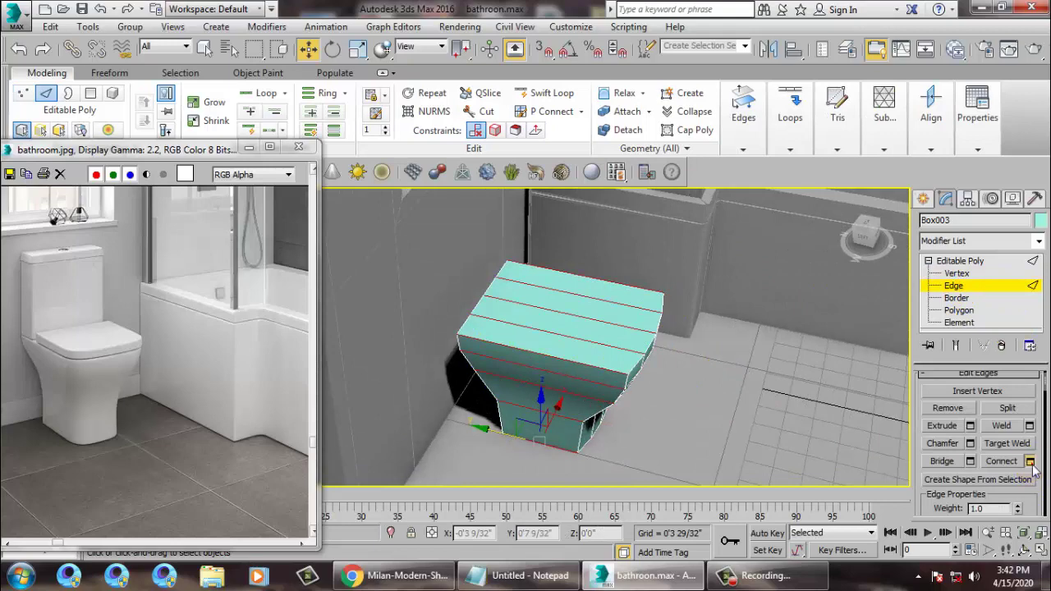
left_click(1030, 461)
left_click(515, 414)
Step: Pull the middle vertices on both sides of the toilet base slightly outward in the Top view to curve the sides
key("alt+w")
middle_click(393, 270)
key("alt+w")
scroll(566, 286, "up", 3)
key("1")
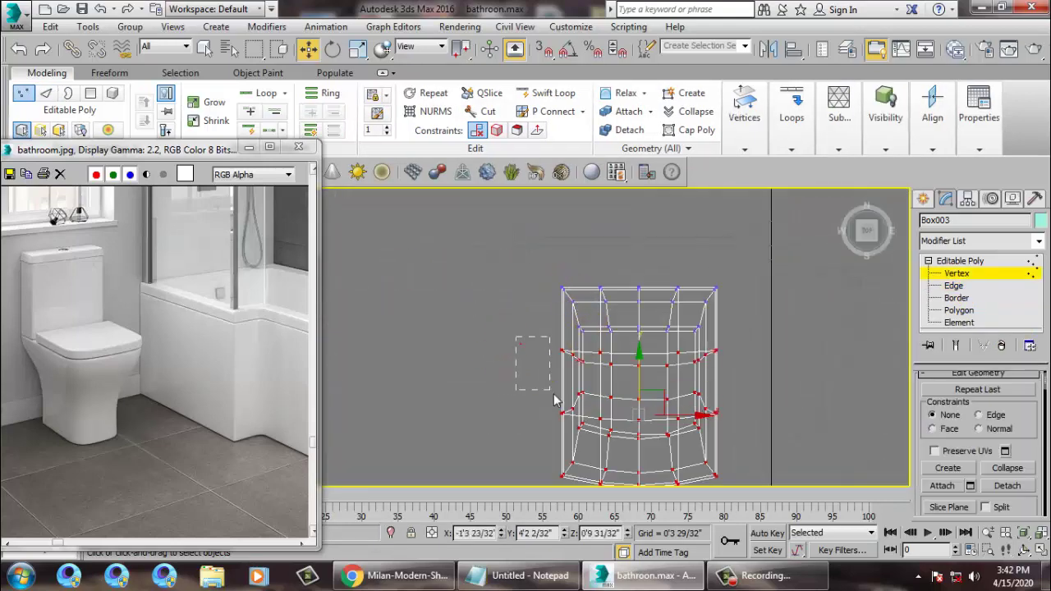
left_click_drag(591, 424, 615, 419)
left_click_drag(622, 383, 610, 384)
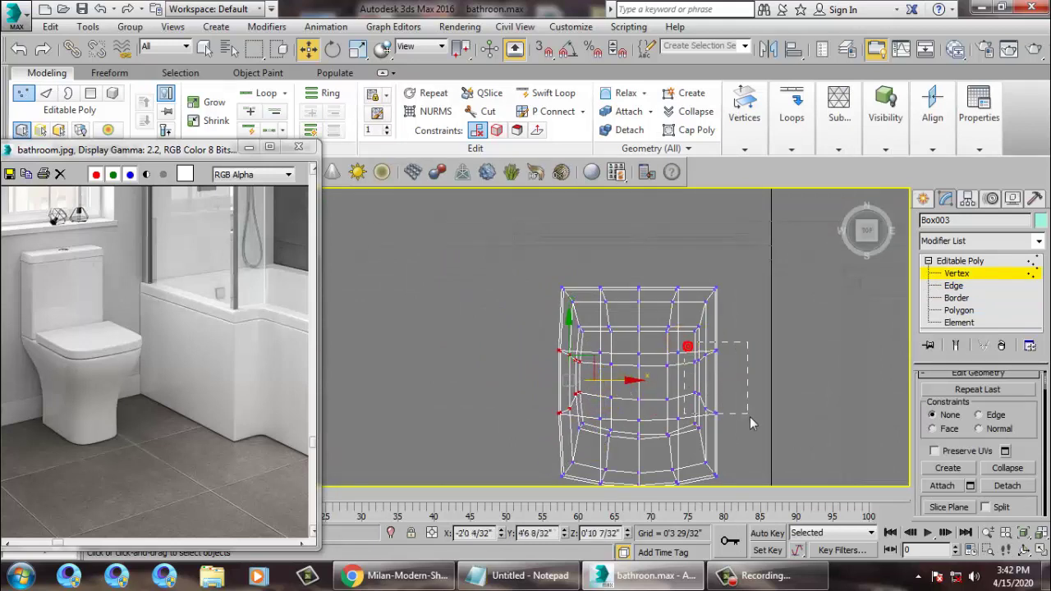
left_click_drag(759, 389, 768, 392)
Step: Add an edge loop across the rear section of the toilet base with Swift Loop
key("alt+w")
middle_click(771, 401)
key("alt+w")
middle_click_drag(752, 387, 704, 368, "alt")
left_click(966, 259)
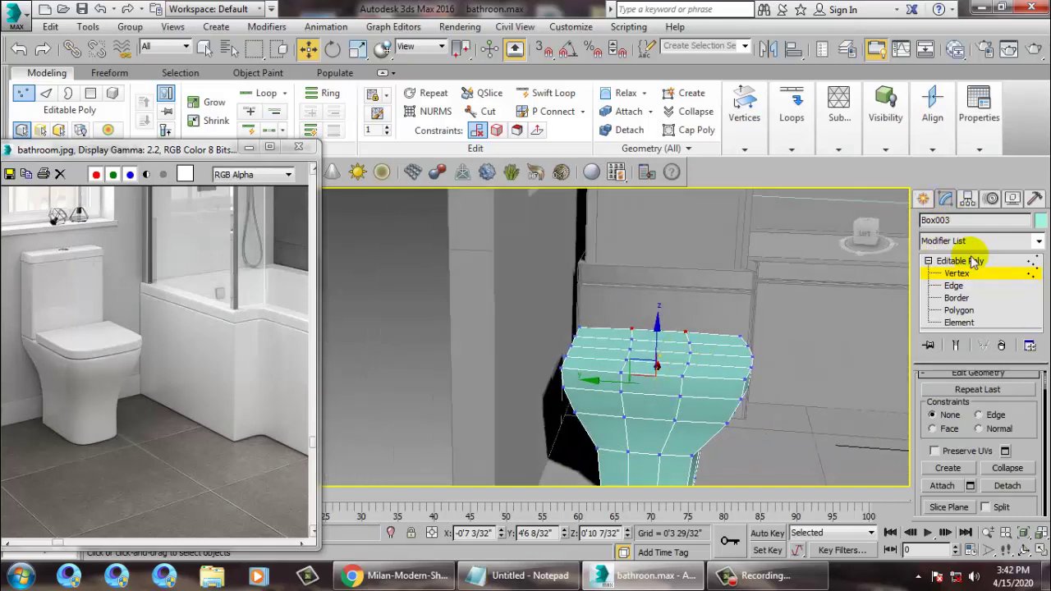
middle_click_drag(750, 382, 728, 370, "alt")
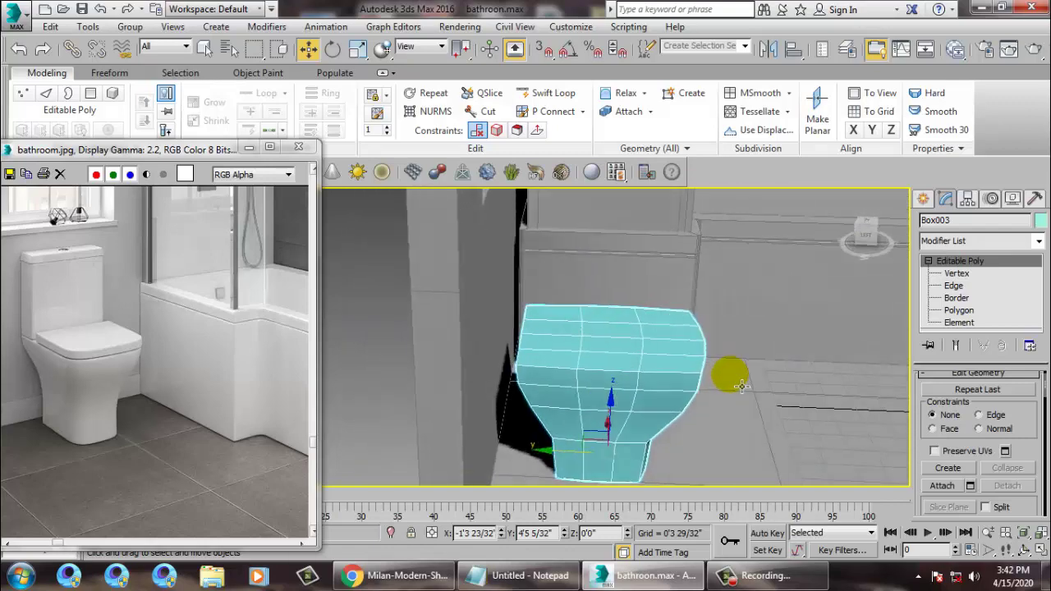
left_click(556, 95)
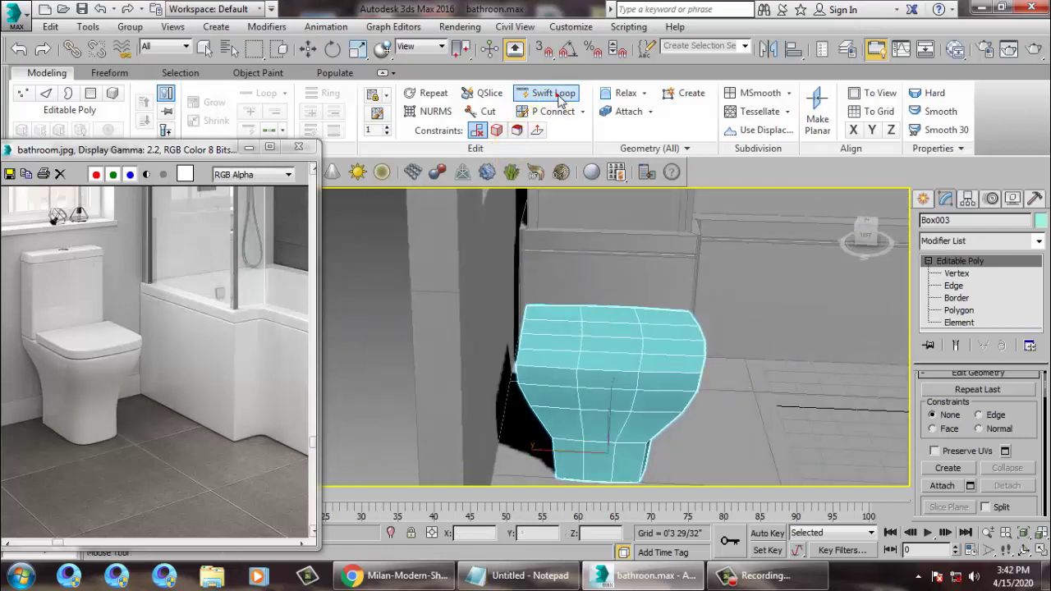
left_click(556, 361)
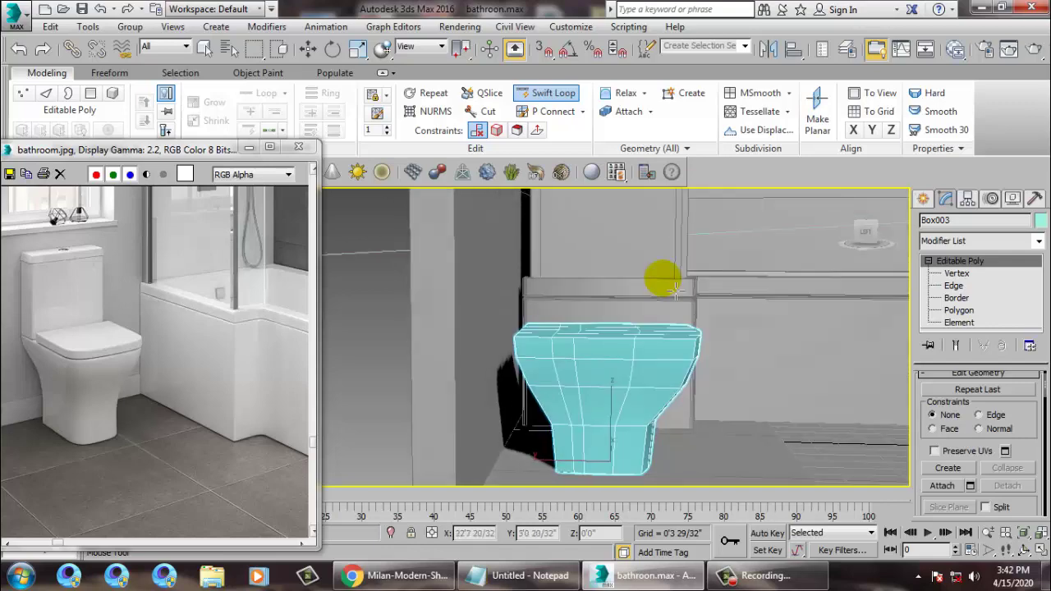
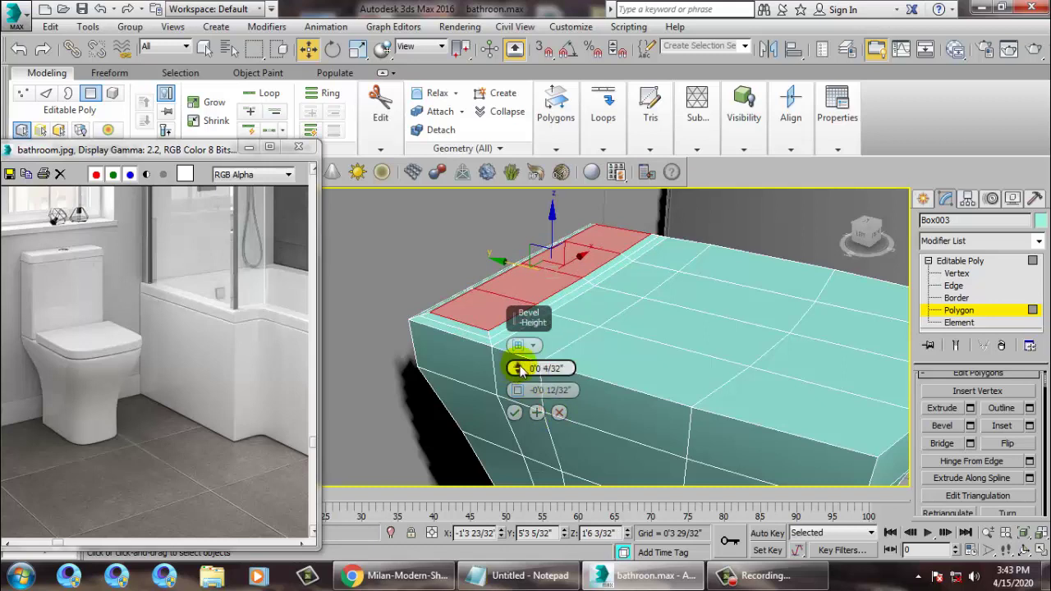
Step: Bevel the toilet's rear top polygons 5/32" high with a 1/32" outline and extrude them about 1'5" upward as the tank
left_click_drag(519, 369, 521, 395)
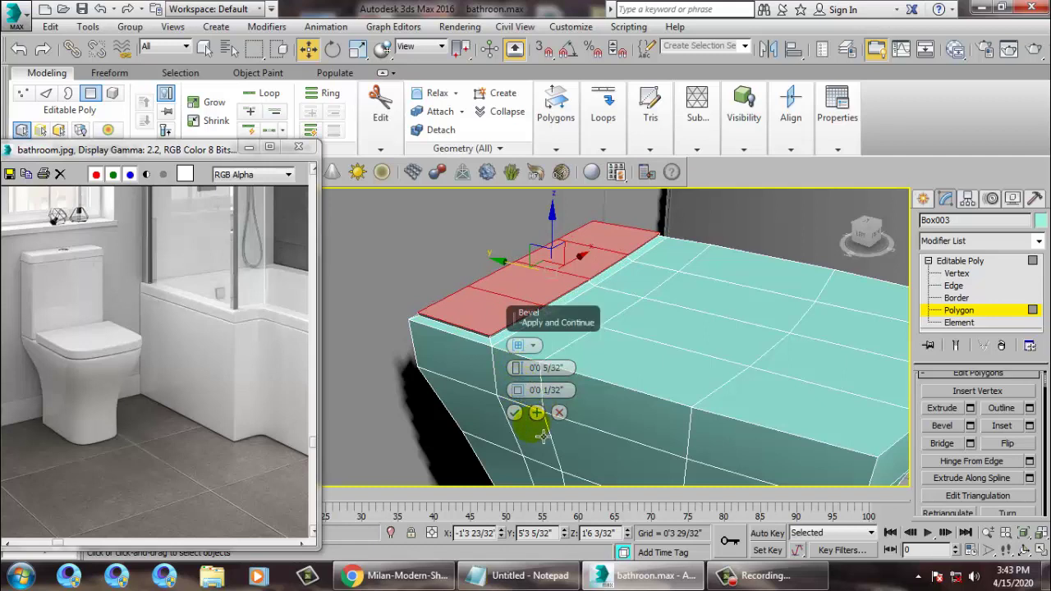
left_click(971, 408)
left_click_drag(518, 368, 535, 233)
scroll(712, 297, "down", 5)
middle_click_drag(711, 297, 678, 319, "alt")
scroll(685, 315, "down", 4)
scroll(678, 319, "up", 3)
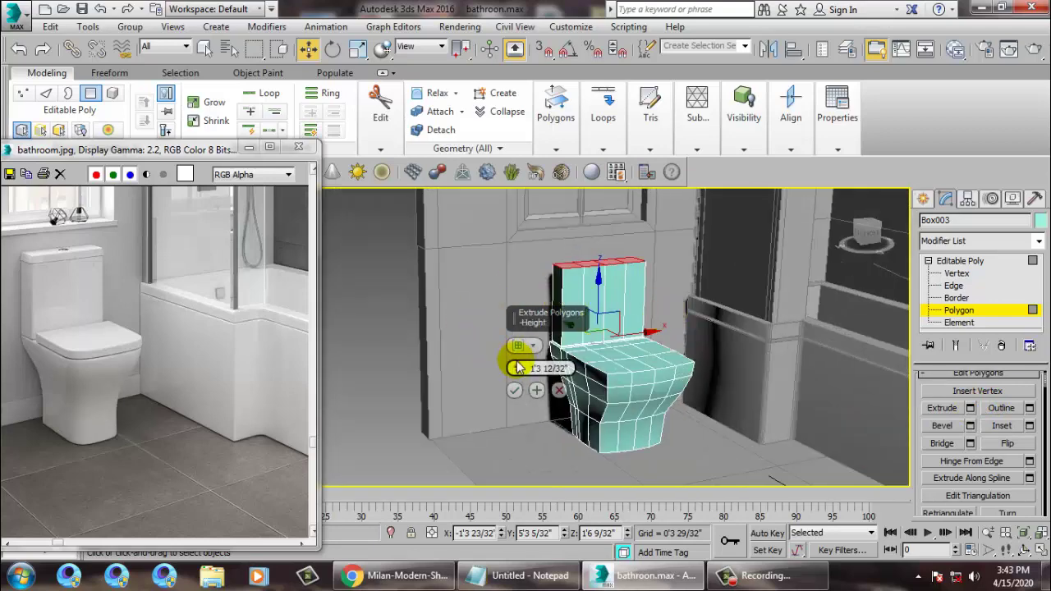
left_click_drag(517, 368, 520, 345)
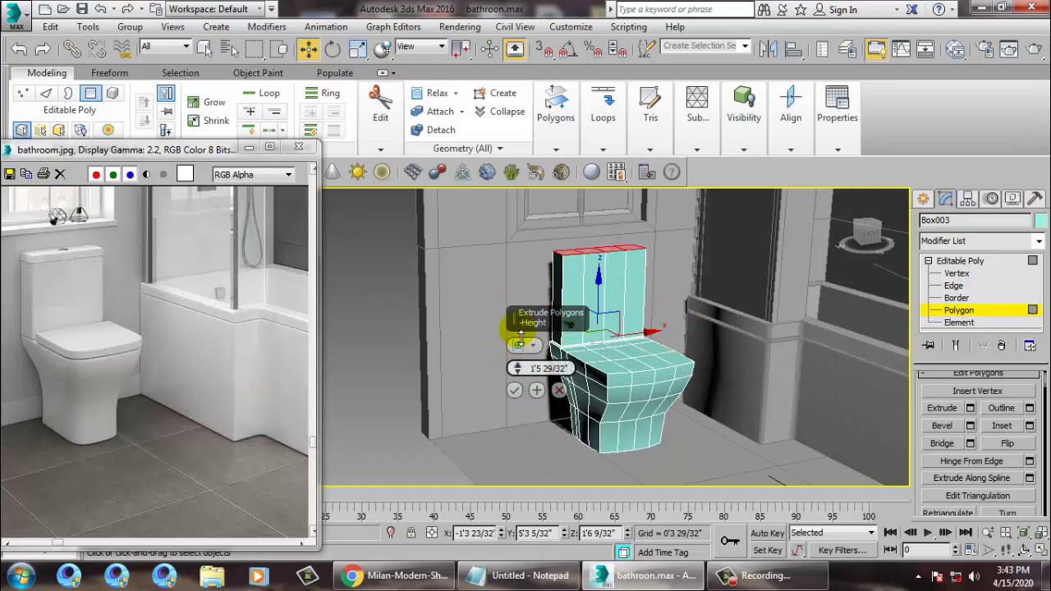
left_click_drag(521, 386, 521, 389)
left_click(514, 391)
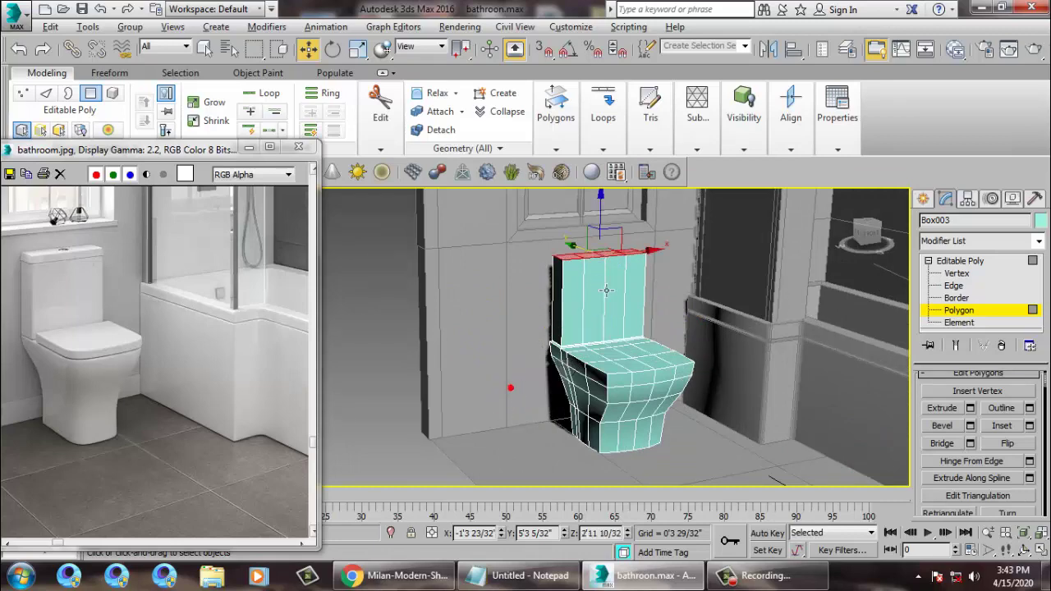
Step: Shift the tank's front vertices and the vertices just below them slightly along the toilet's depth in the Left view
middle_click_drag(575, 353, 658, 329, "alt")
key("alt+w")
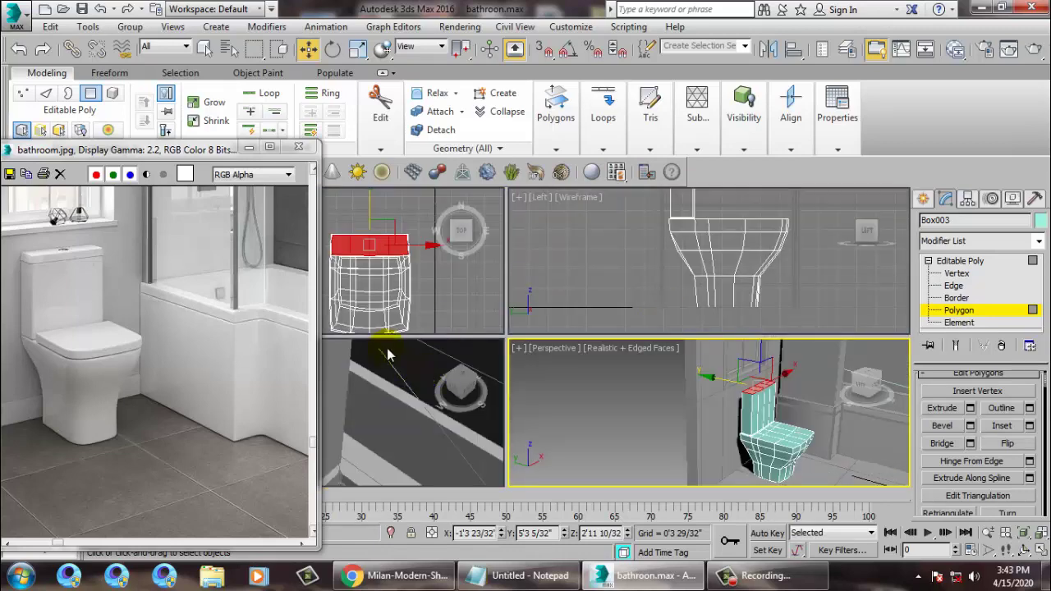
middle_click(652, 261)
key("alt+w")
scroll(525, 242, "down", 3)
middle_click_drag(526, 242, 639, 342)
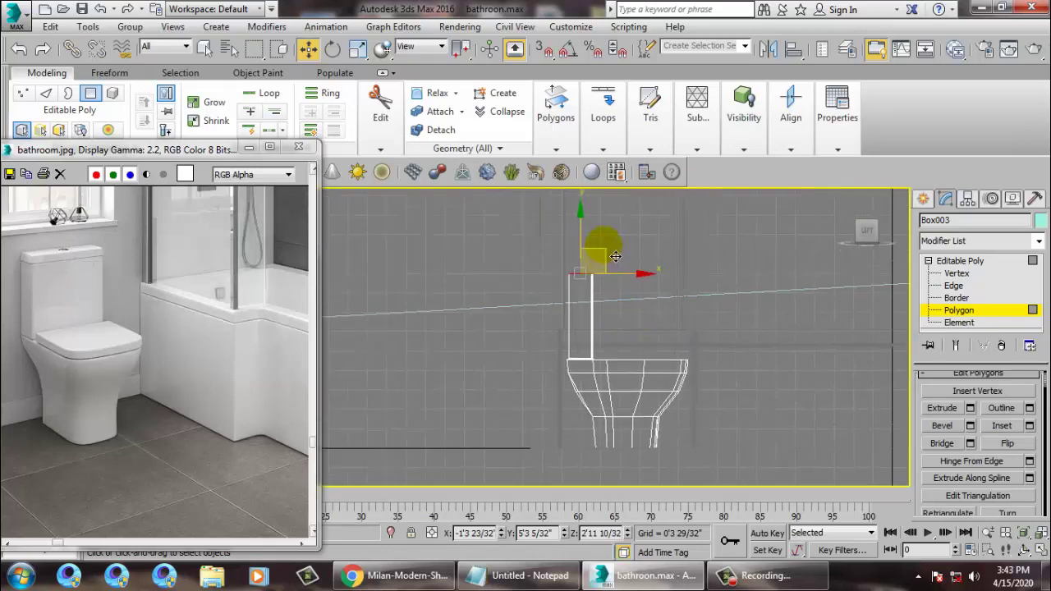
key("1")
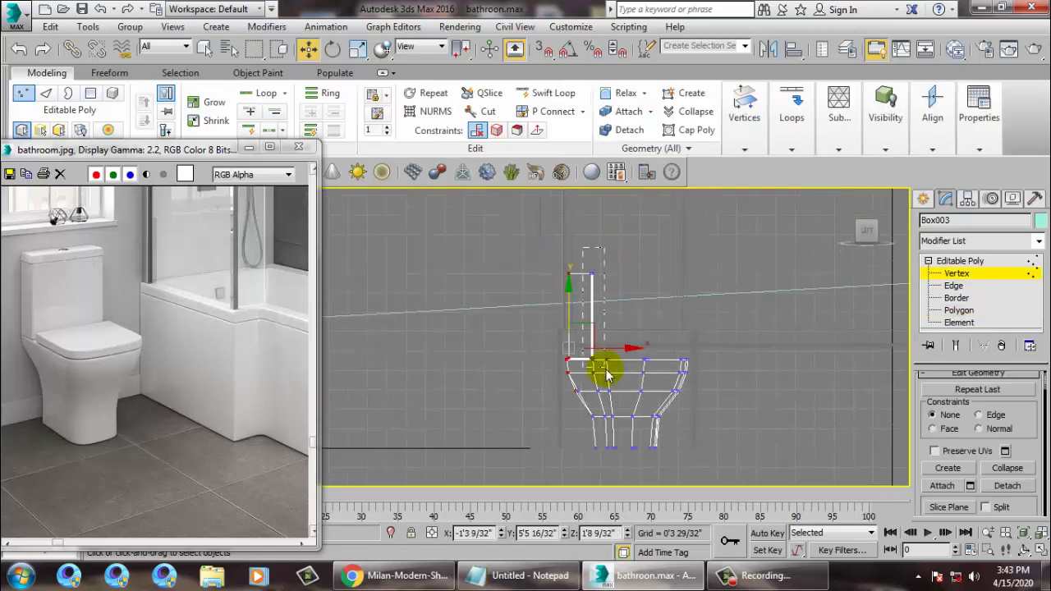
left_click_drag(606, 370, 605, 367)
scroll(604, 341, "up", 2)
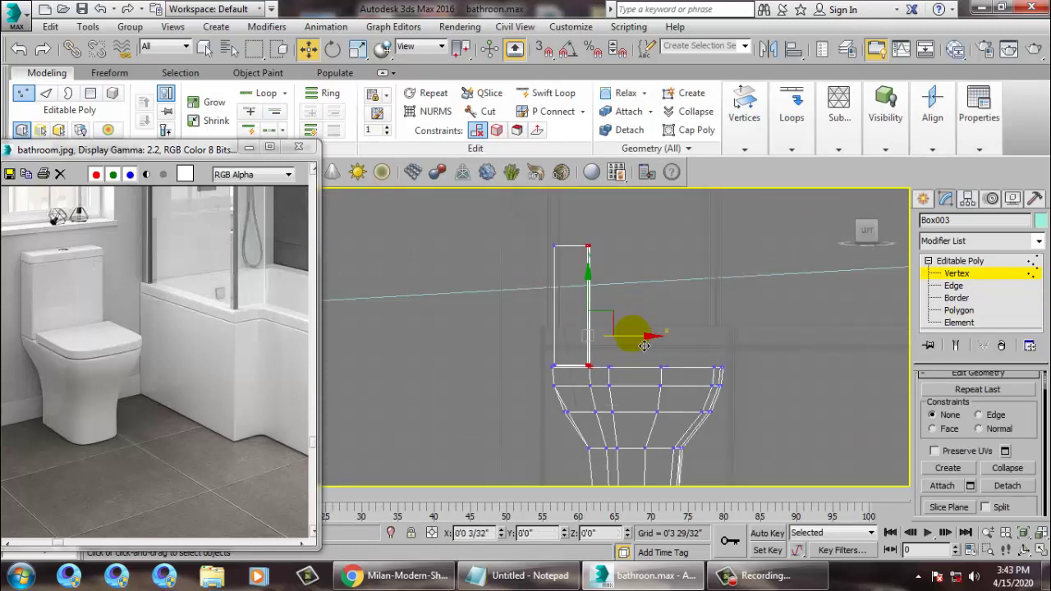
left_click_drag(601, 424, 602, 425)
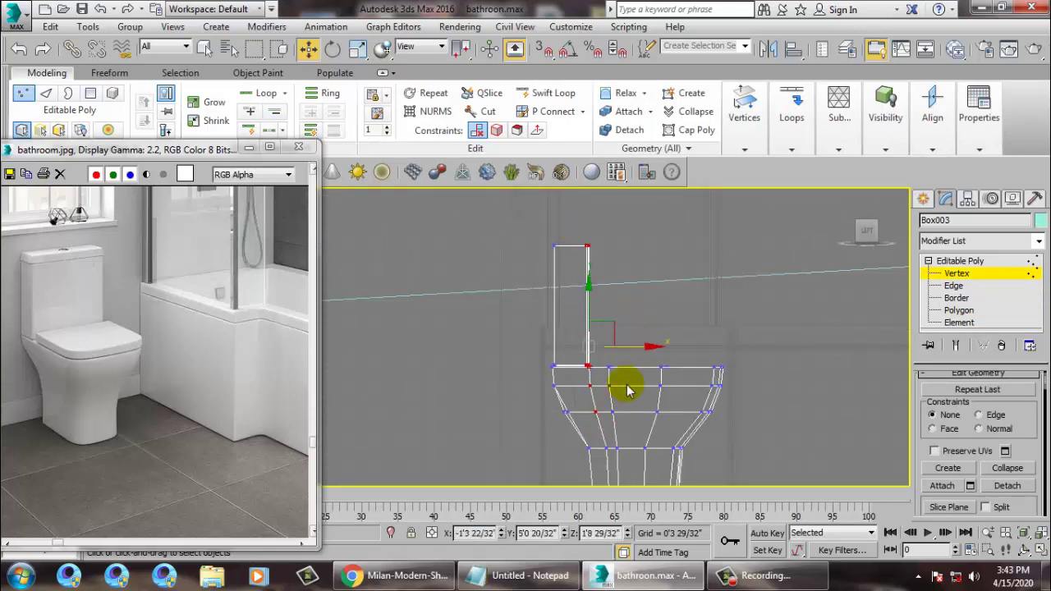
left_click_drag(651, 358, 651, 358)
Step: Inspect the toilet's tank and bowl in the Perspective and Top views
key("alt+w")
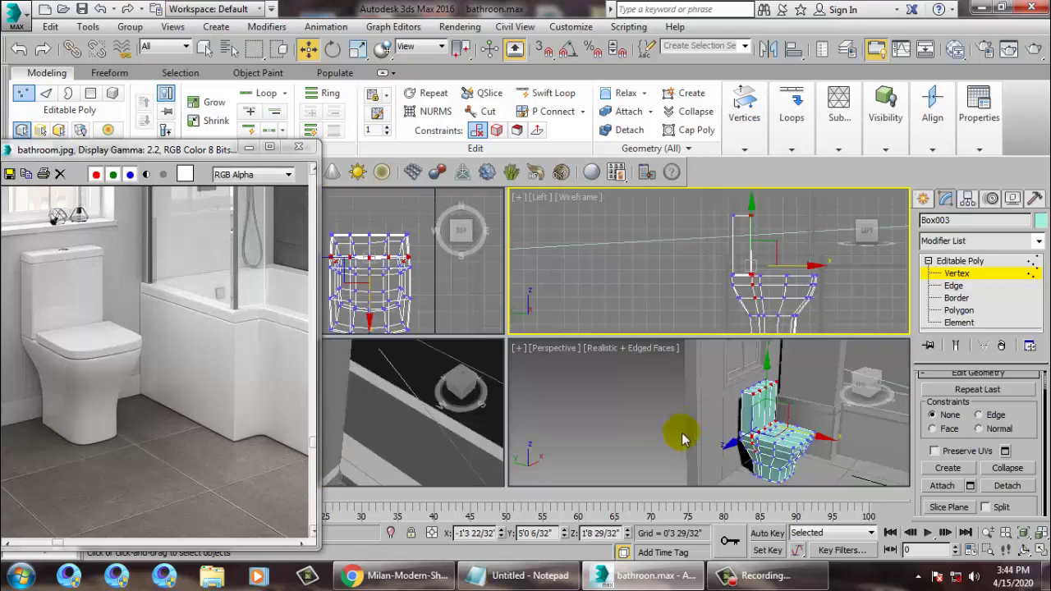
right_click(683, 437)
key("alt+w")
middle_click_drag(728, 405, 650, 372, "alt")
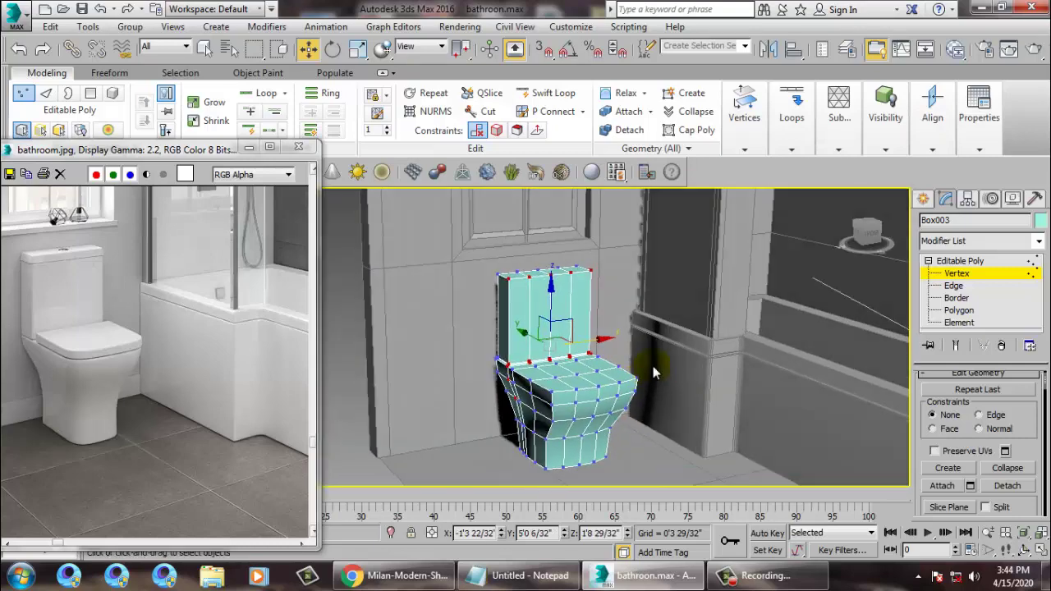
mouse_move(600, 335)
middle_mouse_down("alt")
mouse_move(607, 312)
mouse_move(610, 320)
middle_mouse_up("alt")
key("alt+w")
right_click(409, 268)
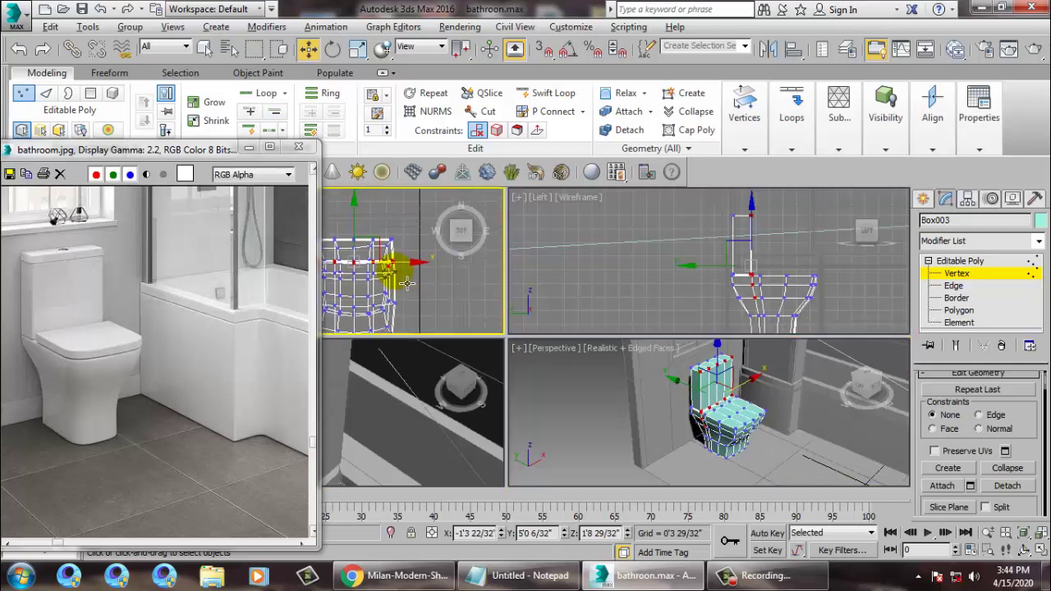
key("alt+w")
middle_click_drag(681, 333, 655, 303)
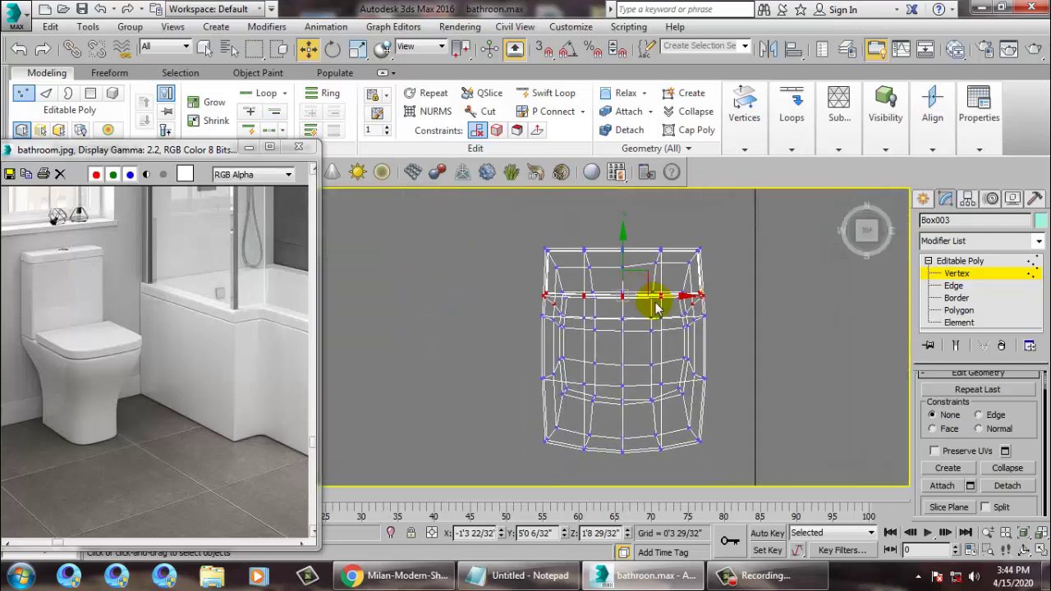
Step: Create a box about 1'2 22/32" long, 1'6 17/32" wide and 0'1 9/32" high over the bowl area in the Top view
left_click(923, 199)
left_click(950, 296)
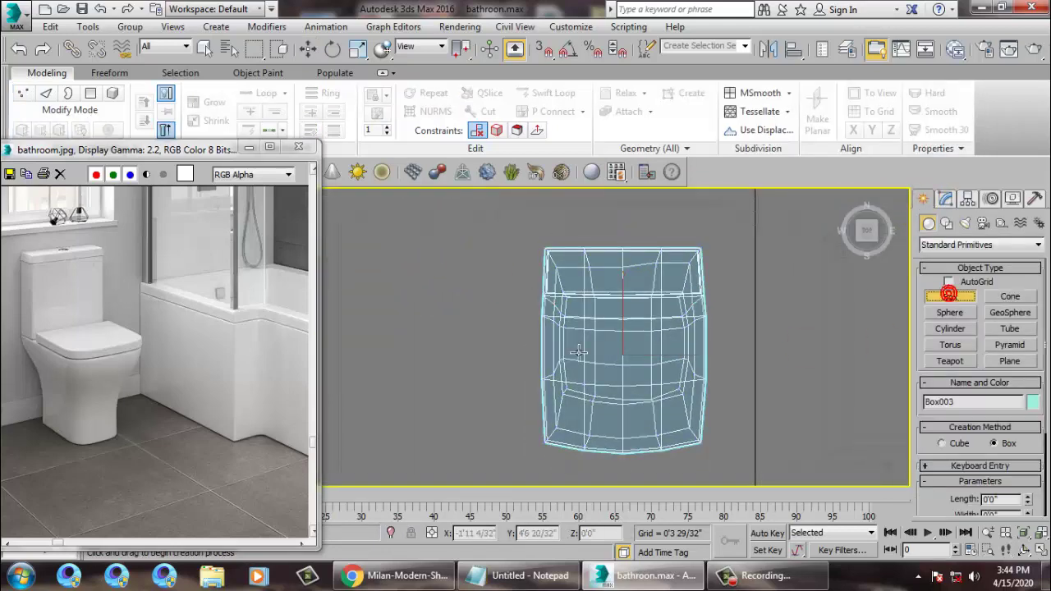
key("alt+w")
key("alt+w")
middle_click_drag(578, 310, 570, 307)
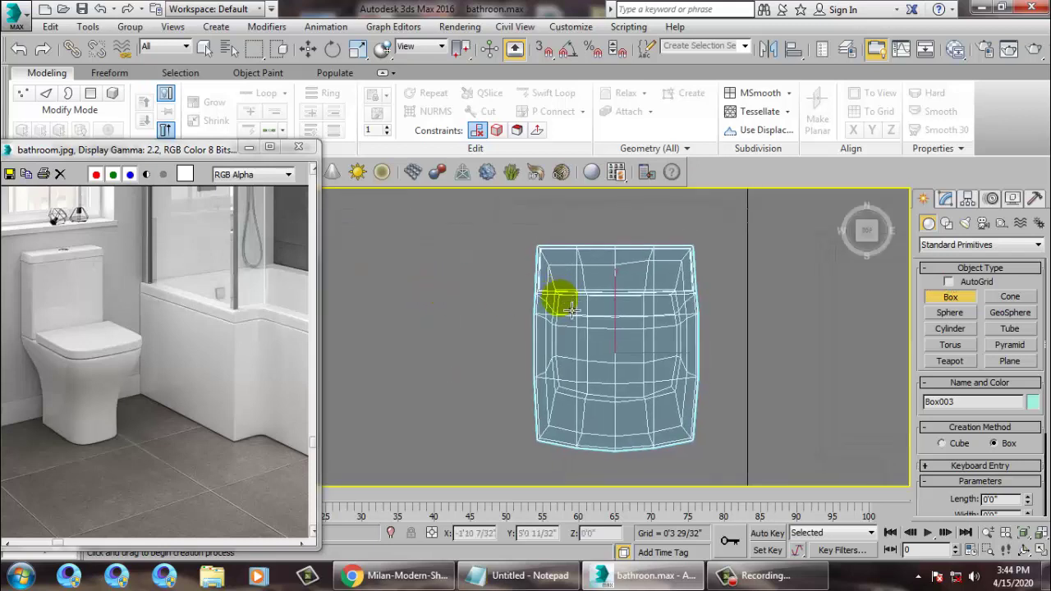
left_click_drag(548, 325, 704, 448)
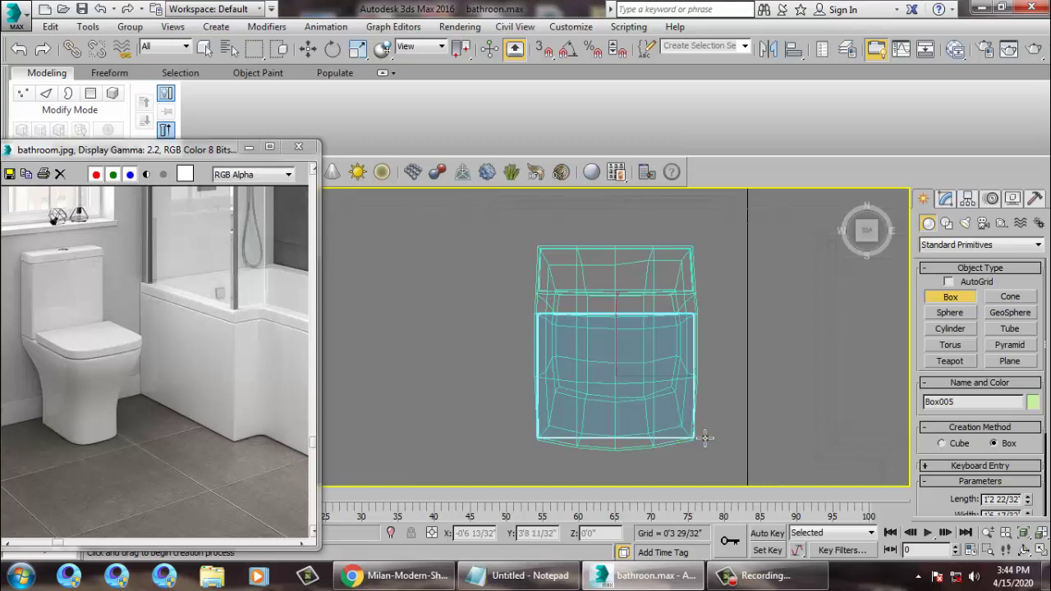
key("w")
Step: Raise the new box to about Z 1'6 6/32" so it rests on top of the toilet bowl as the seat lid
key("alt+w")
middle_click(763, 458)
key("z")
middle_click_drag(762, 454, 751, 481, "alt")
key("alt+w")
scroll(748, 386, "down", 5)
middle_click_drag(750, 481, 669, 392, "alt")
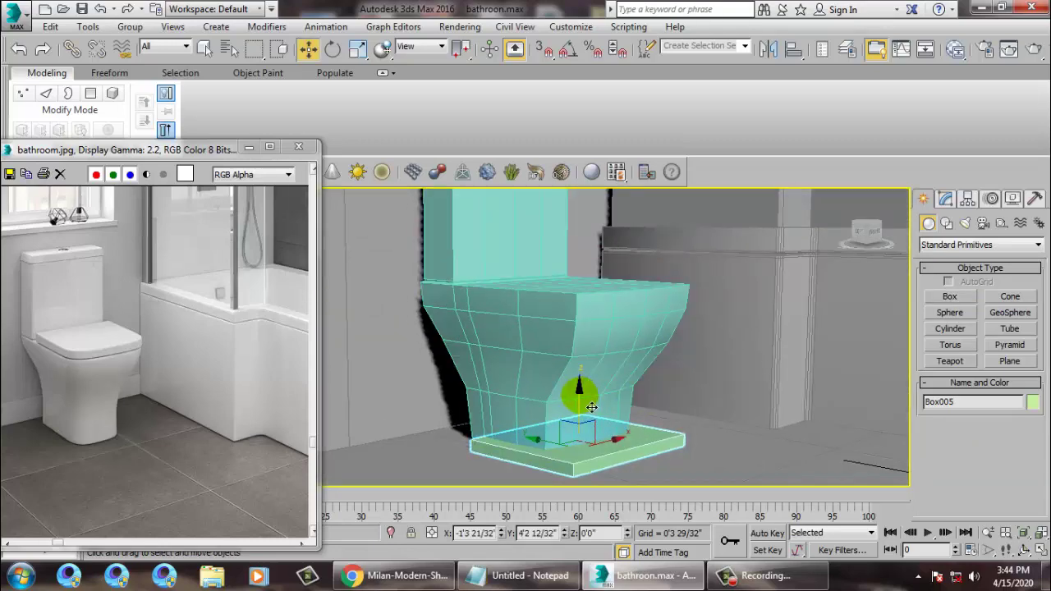
left_click_drag(580, 396, 581, 229)
middle_click_drag(582, 240, 579, 342, "alt")
Step: Convert the seat lid box to an Editable Poly
key("alt+w")
middle_click_drag(427, 290, 407, 285)
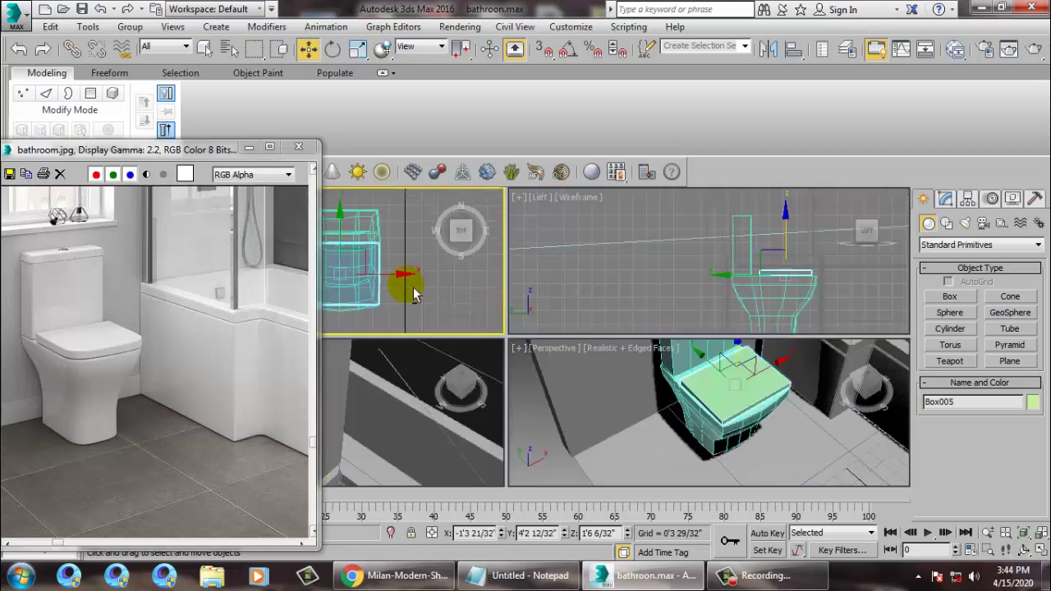
key("alt+w")
middle_click_drag(592, 297, 658, 288)
left_click(946, 202)
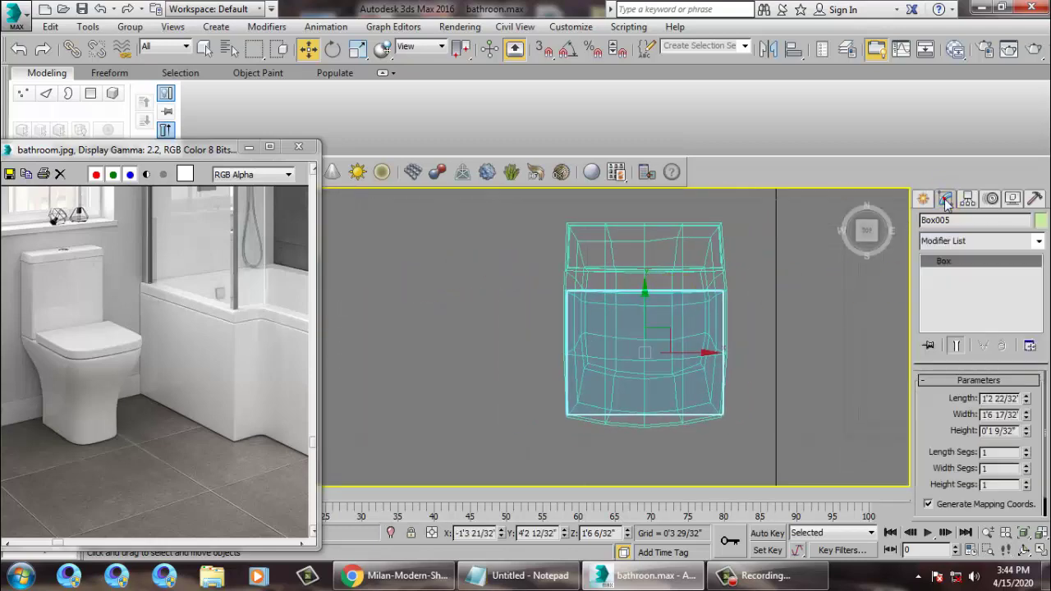
right_click(959, 262)
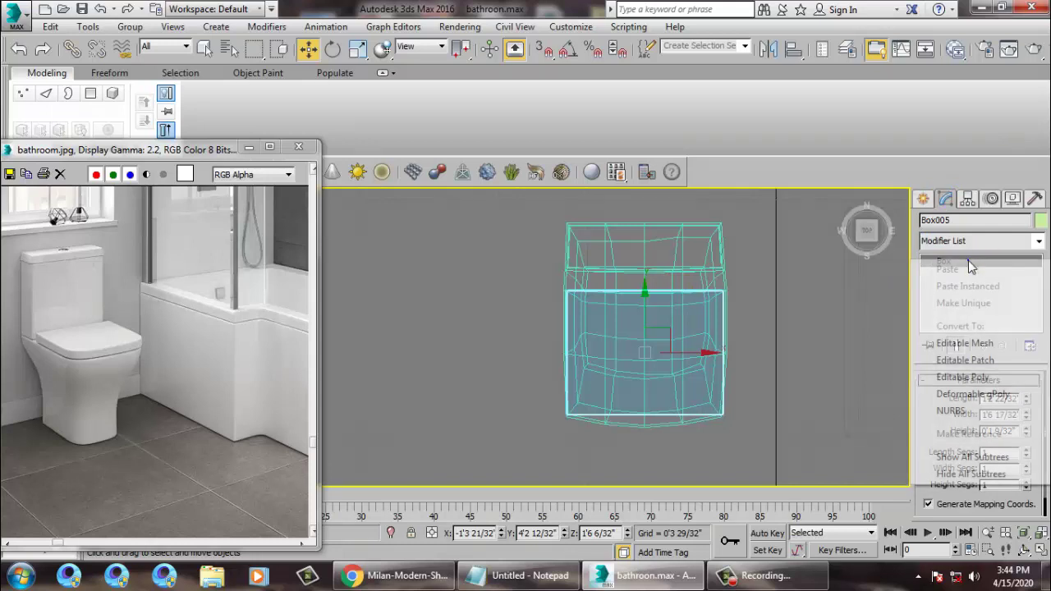
left_click(972, 382)
Step: Connect the lid's front and back edges with three segments to add lengthwise divisions
key("2")
left_click_drag(639, 283, 652, 433)
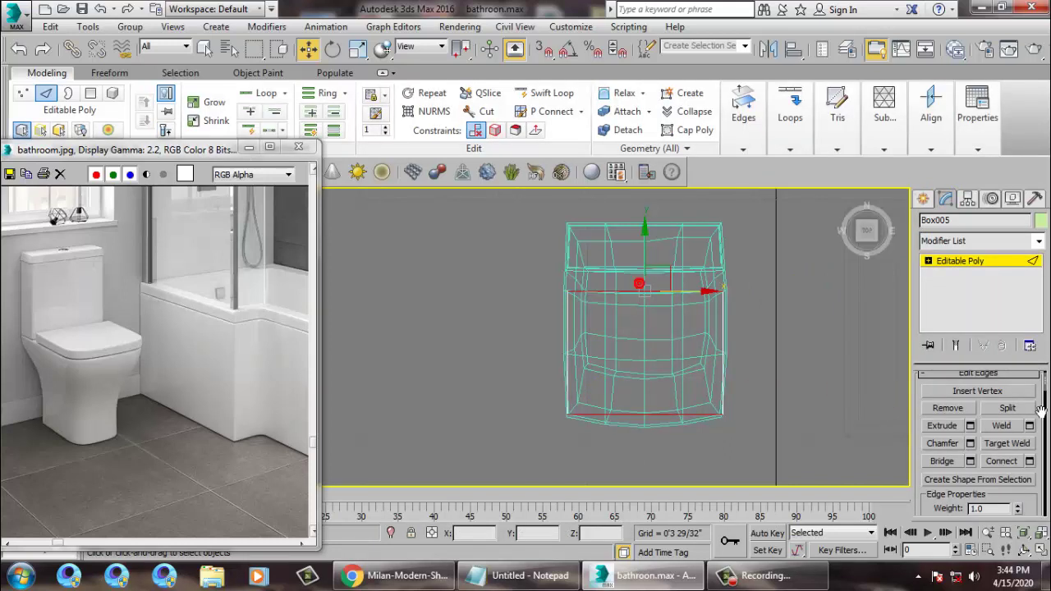
left_click(1030, 461)
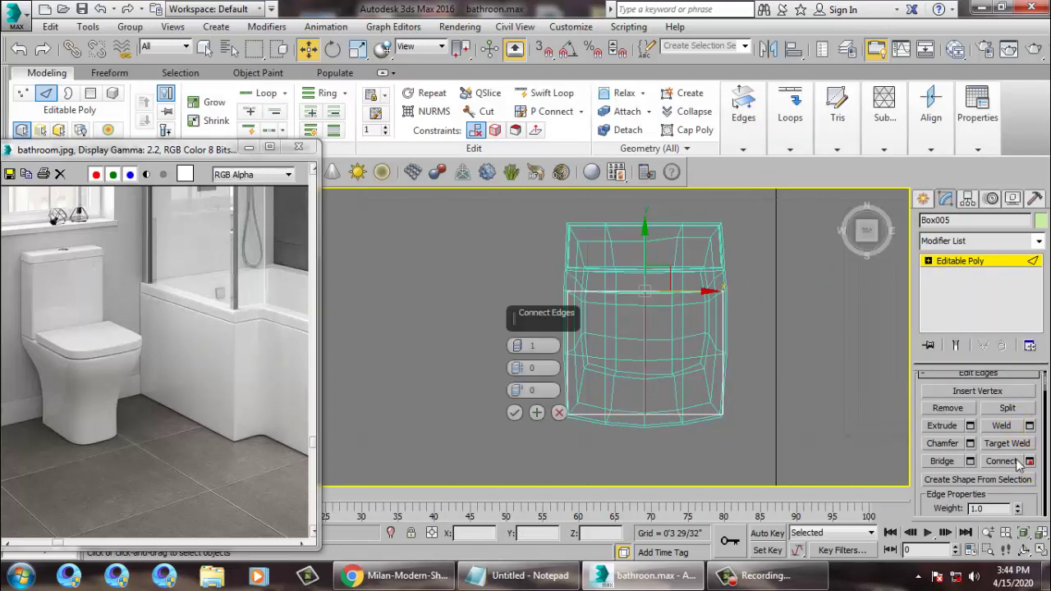
left_click(517, 342)
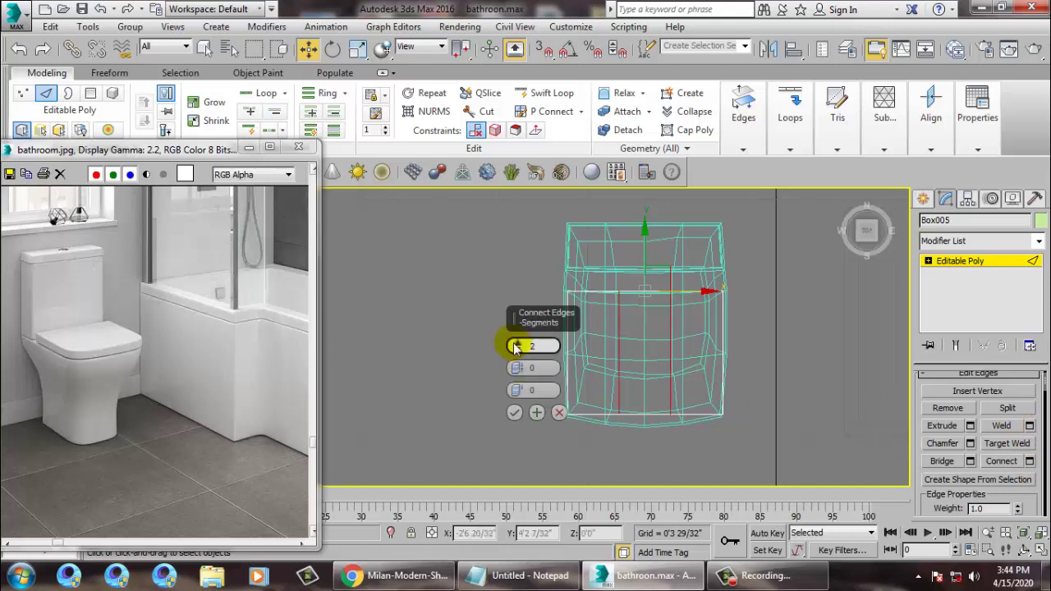
left_click(515, 344)
left_click(514, 412)
Step: Move the lid's inner front vertices forward, the centre one furthest, to curve the front edge along the bowl's outline
middle_click_drag(716, 399, 692, 383)
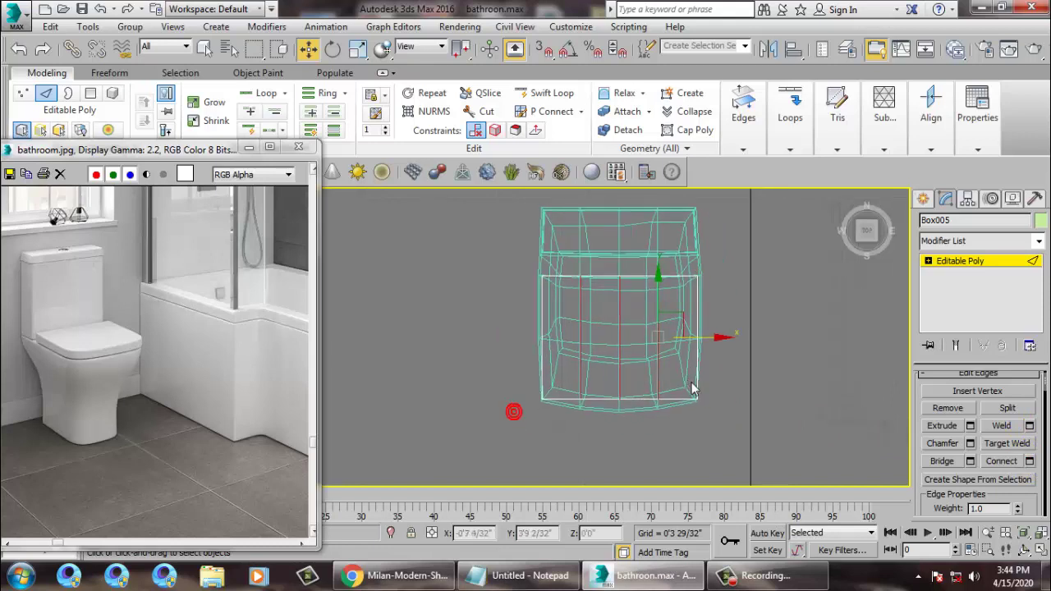
scroll(691, 384, "up", 3)
key("1")
left_click_drag(440, 455, 651, 396)
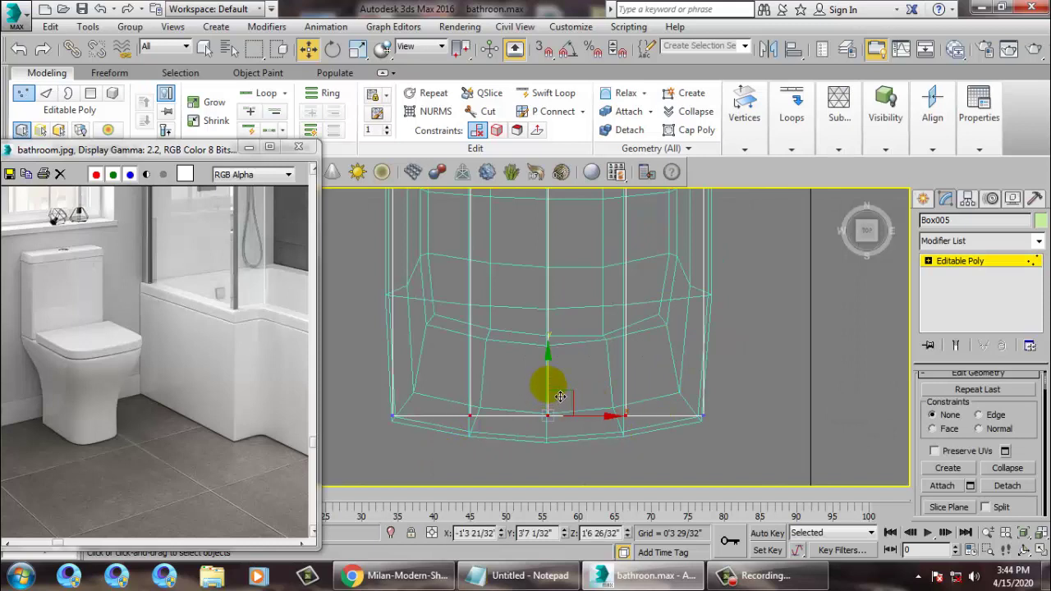
left_click_drag(559, 397, 567, 412)
left_click_drag(528, 453, 567, 420)
middle_click_drag(450, 358, 482, 362)
scroll(511, 308, "down", 3)
middle_click_drag(536, 289, 595, 358)
Step: Connect the lid's ring of lengthwise edges with one segment to add a crosswise division through its middle
key("alt+w")
middle_click(711, 386)
key("alt+w")
key("2")
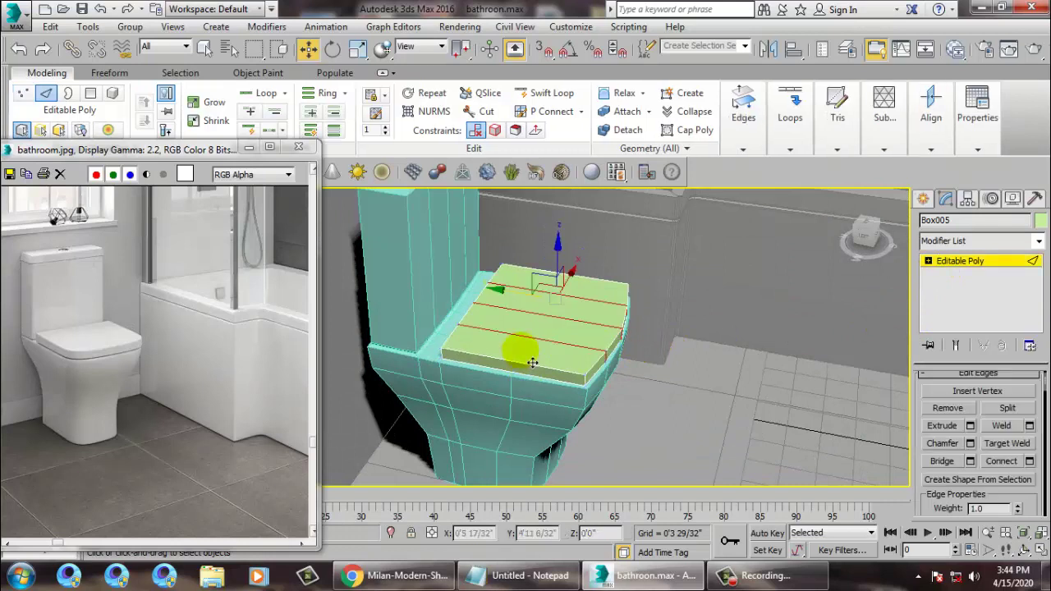
left_click(532, 373)
key("alt+r")
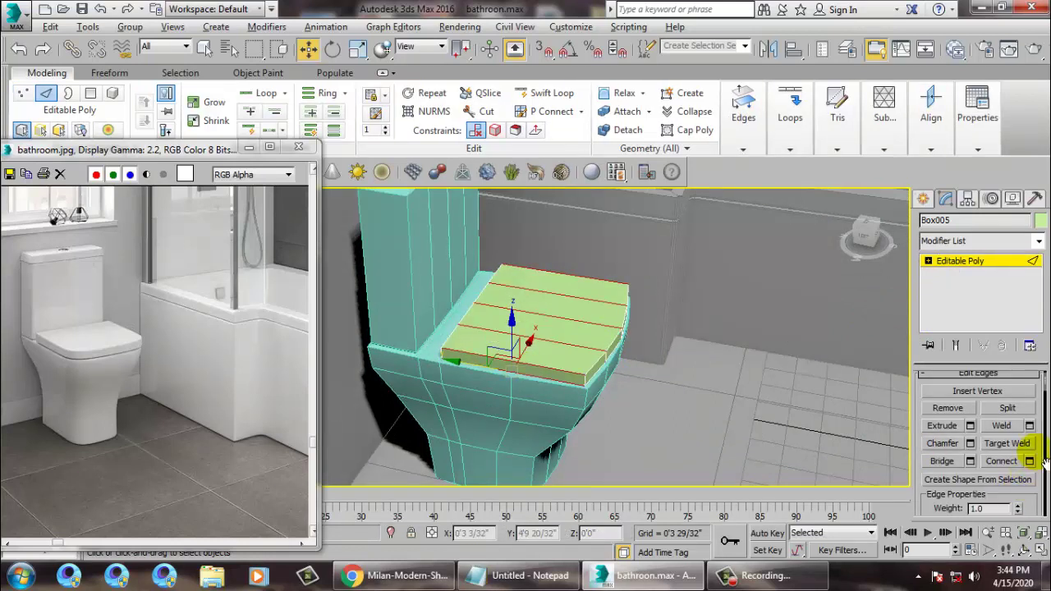
left_click(1029, 462)
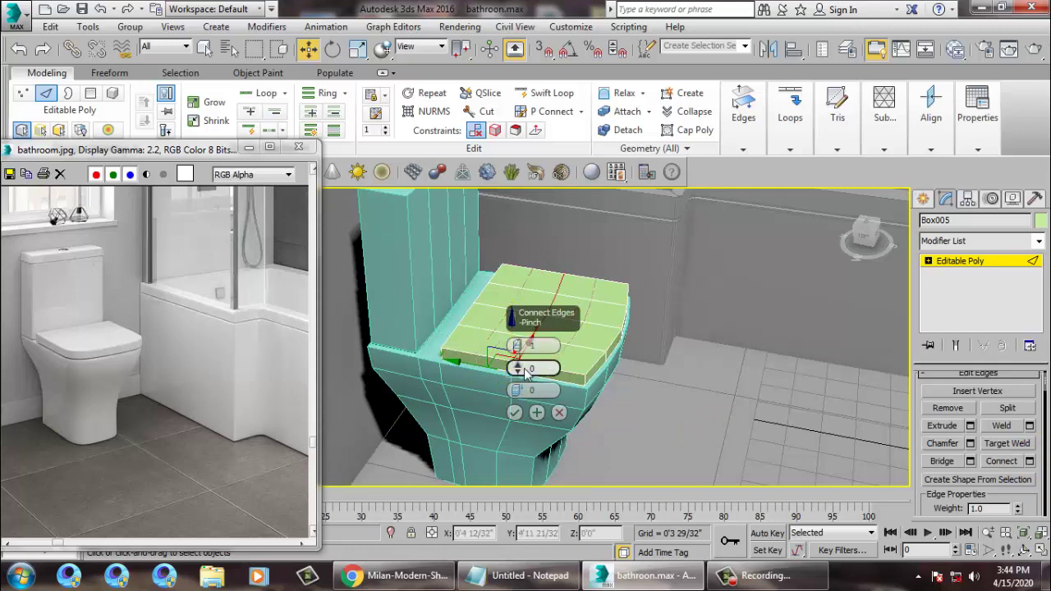
left_click(515, 413)
Step: Move the side vertices of the lid's middle row outward in the Top view to match the bowl's width
key("alt+w")
right_click(408, 285)
key("alt+w")
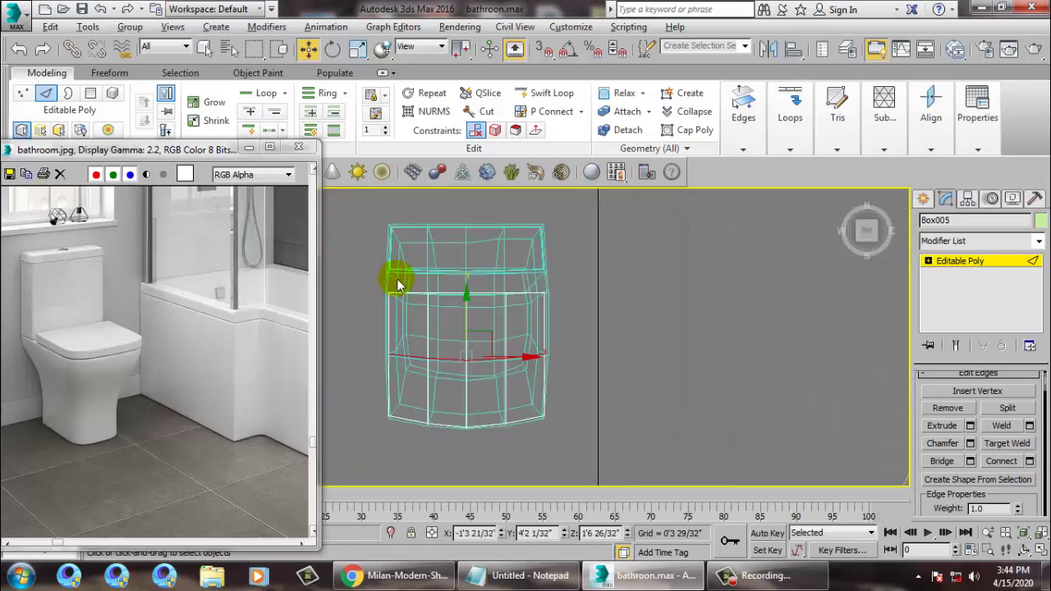
middle_click_drag(457, 345, 532, 285)
scroll(532, 285, "up", 7)
scroll(515, 315, "down", 5)
key("1")
middle_click_drag(402, 305, 444, 332)
left_click_drag(406, 304, 501, 341)
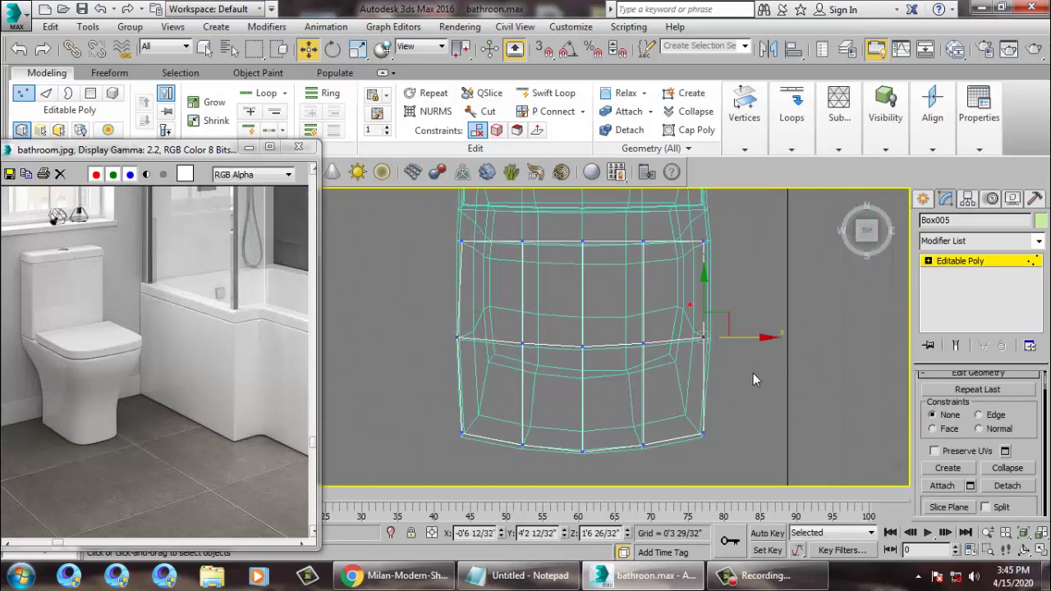
left_click_drag(762, 349, 770, 351)
middle_click_drag(724, 297, 722, 324)
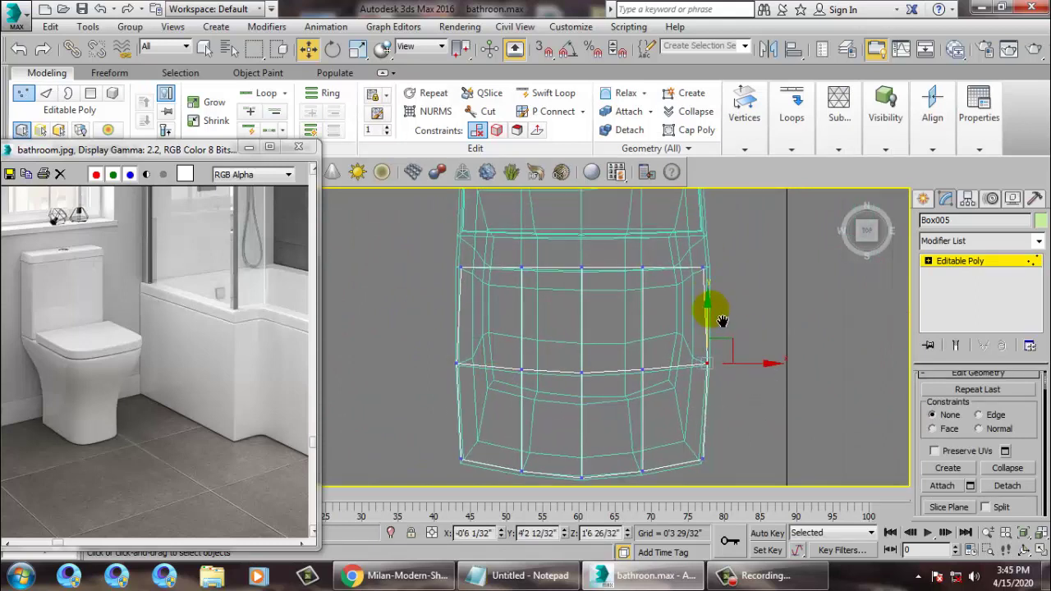
Step: Move the lid's back corner outward about 0'0 14/32" and shift the back vertex row about 0'0 28/32" toward the tank
left_click_drag(669, 245, 746, 301)
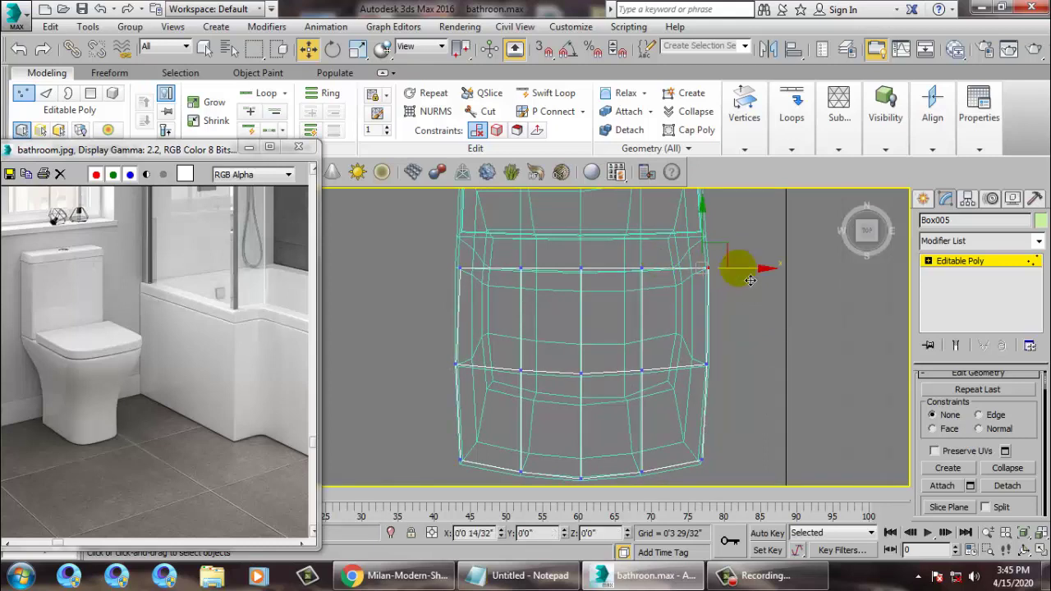
left_click_drag(750, 281, 751, 280)
middle_click_drag(712, 258, 790, 336)
left_click_drag(488, 329, 577, 347)
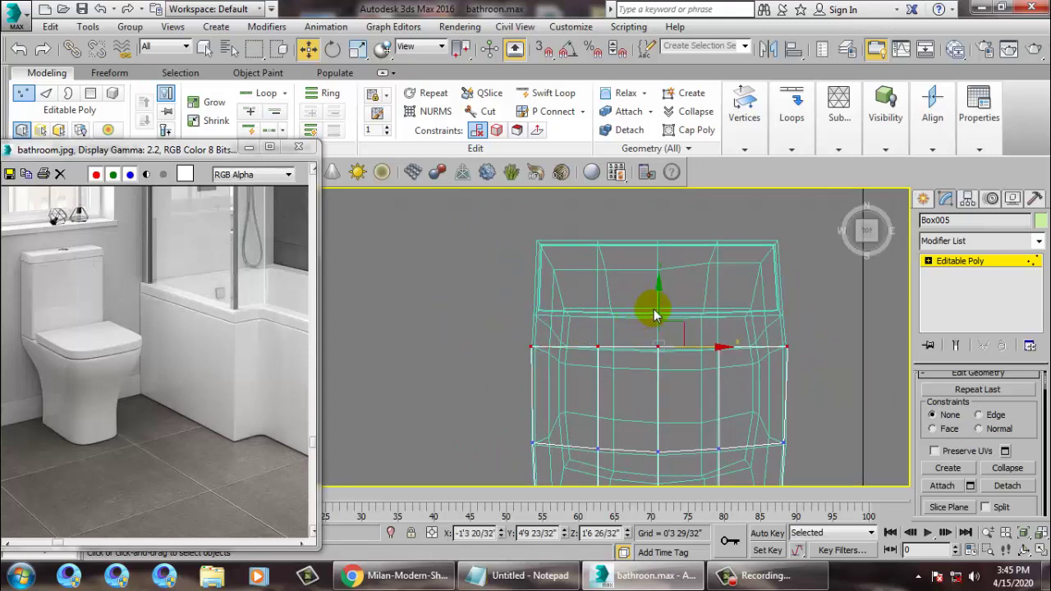
left_click_drag(658, 309, 659, 293)
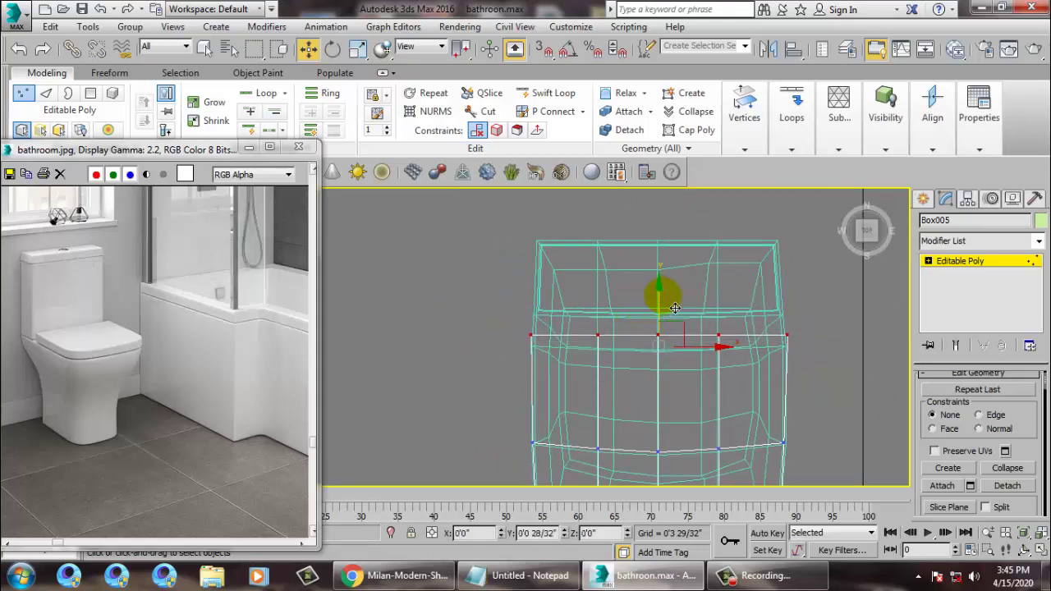
Step: Pull the lid's back corner vertices inward by about 0'0 16/32" and check the lid's shape in the Perspective view
left_click_drag(508, 307, 573, 358)
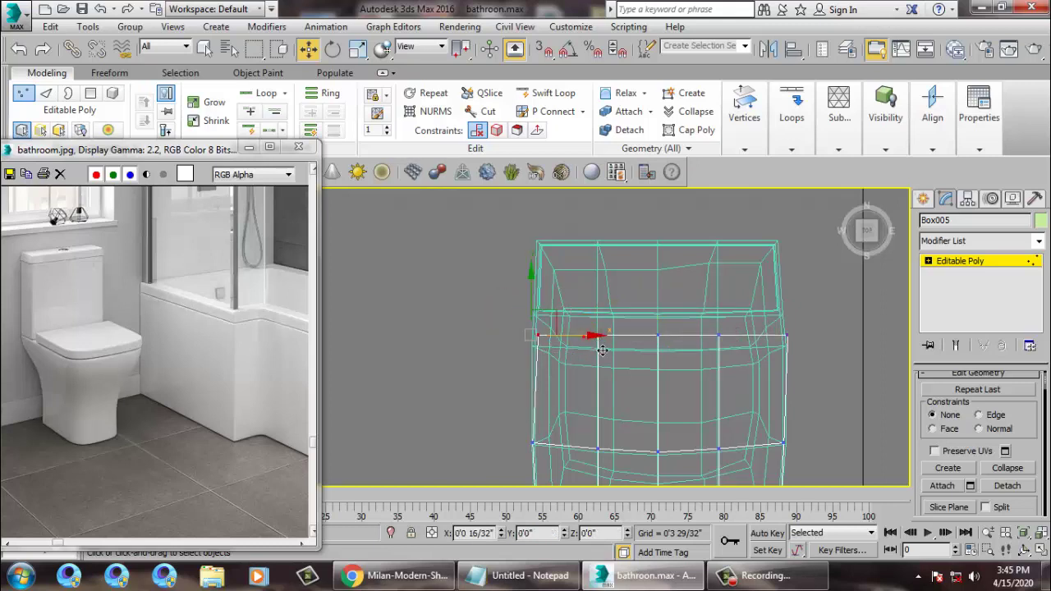
left_click_drag(774, 308, 832, 349)
key("alt+w")
right_click(800, 427)
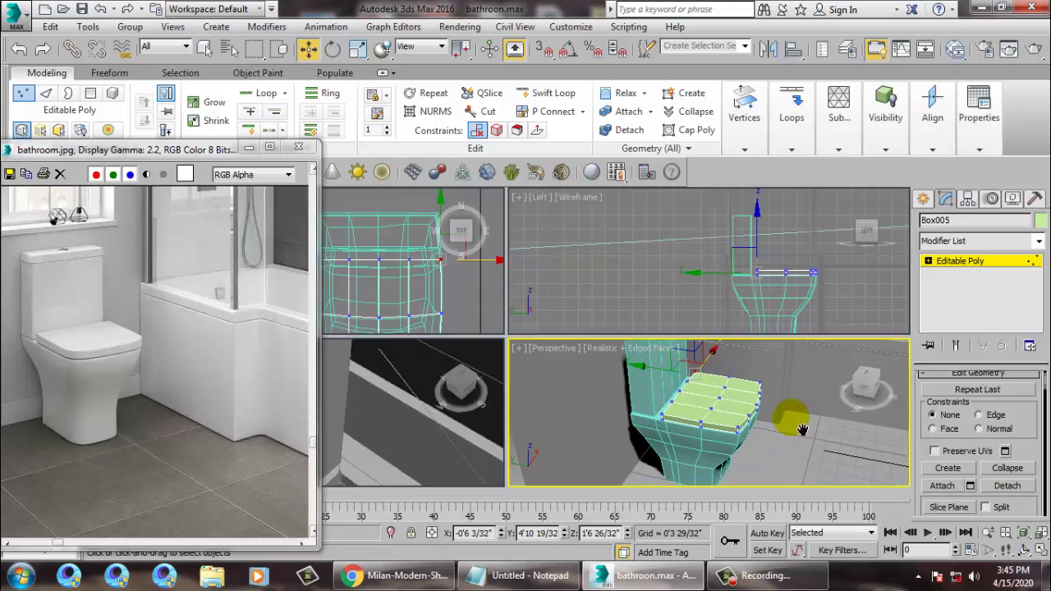
key("alt+w")
middle_click_drag(712, 379, 695, 353, "alt")
scroll(691, 356, "up", 3)
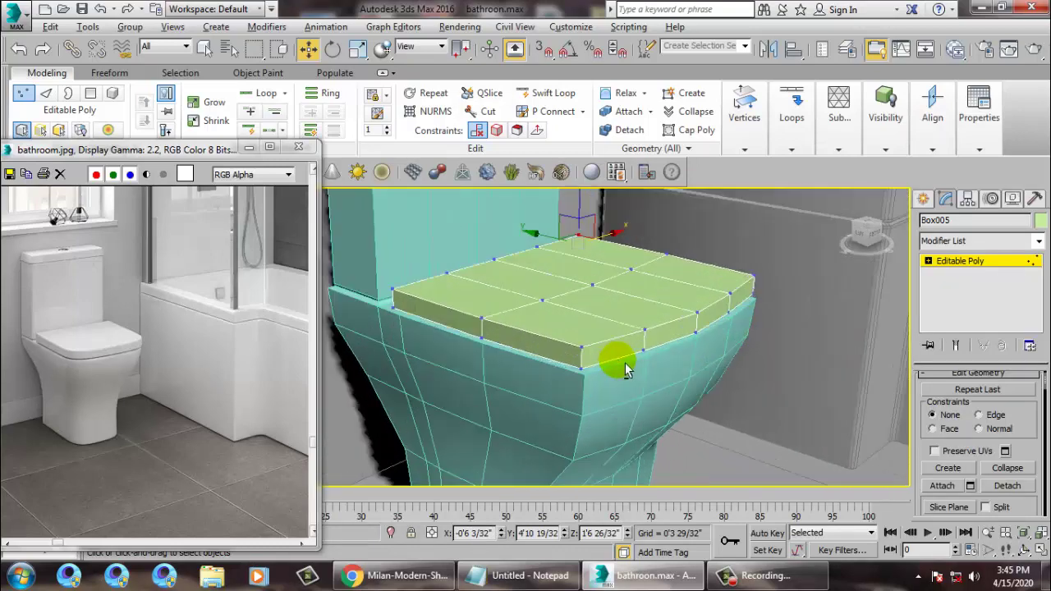
middle_click_drag(625, 367, 596, 372, "alt")
Step: Align the lid's front-left corner and the adjacent front vertex with the bowl rim, at about Y 3'6 24/32" and 3'5 25/32"
key("alt+w")
right_click(428, 246)
key("alt+w")
middle_click_drag(587, 476, 566, 283)
scroll(542, 300, "up", 2)
middle_click_drag(424, 278, 505, 343)
scroll(504, 344, "up", 3)
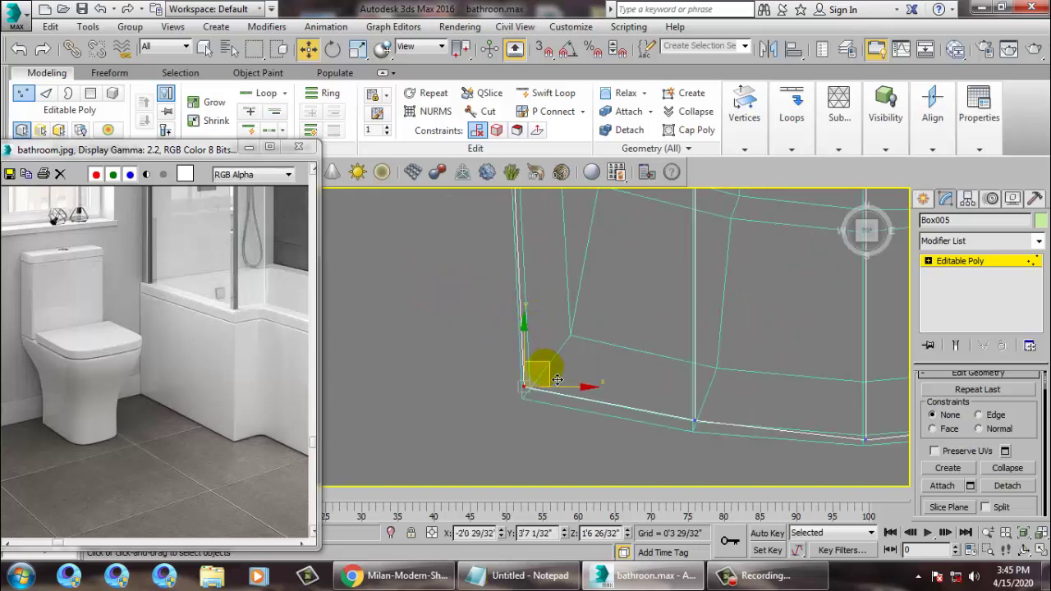
middle_click_drag(709, 369, 544, 350)
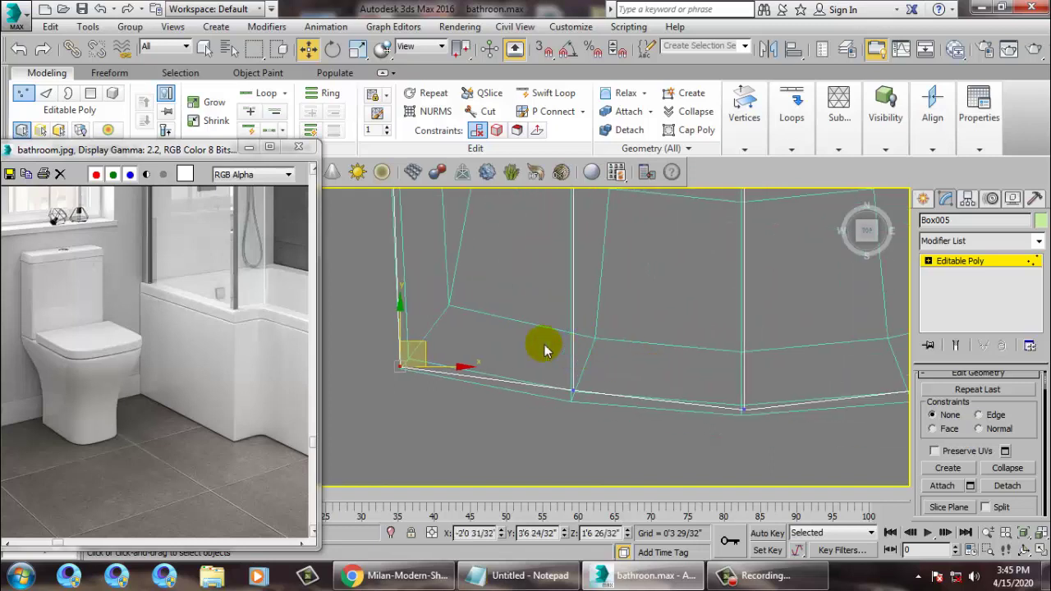
left_click_drag(549, 365, 615, 450)
left_click_drag(584, 360, 585, 373)
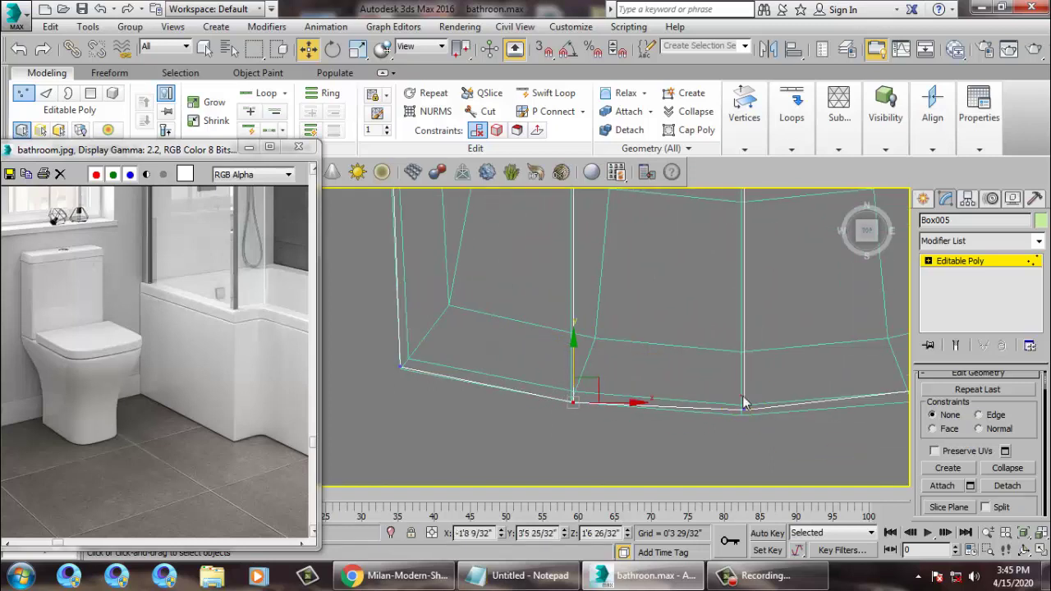
Step: Align the lid's front-right corner and the adjacent front vertex with the bowl rim in the Top view
middle_click_drag(755, 363, 600, 375)
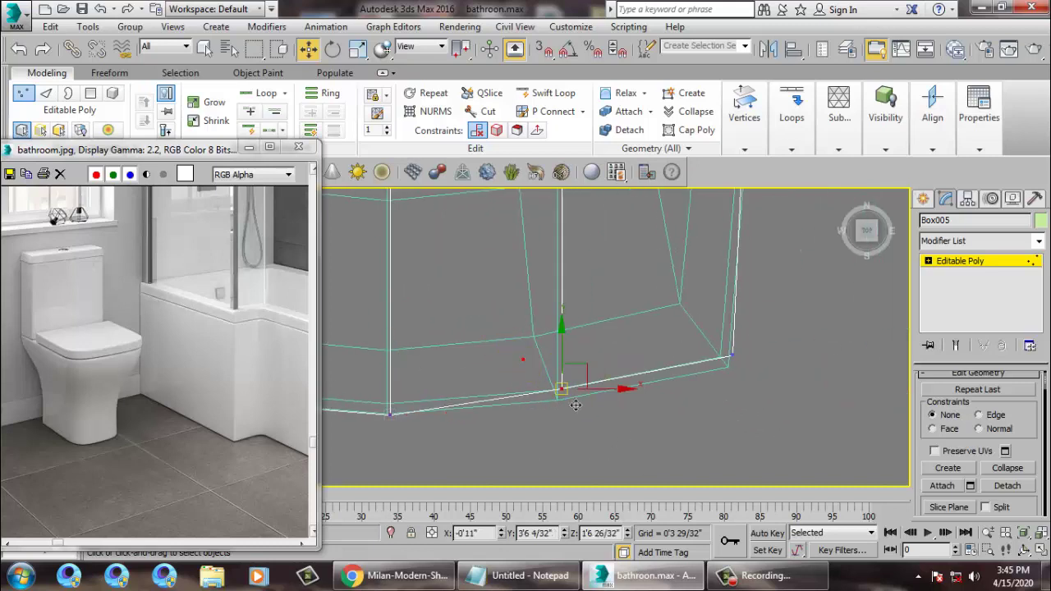
left_click_drag(583, 369, 584, 380)
left_click_drag(711, 339, 760, 381)
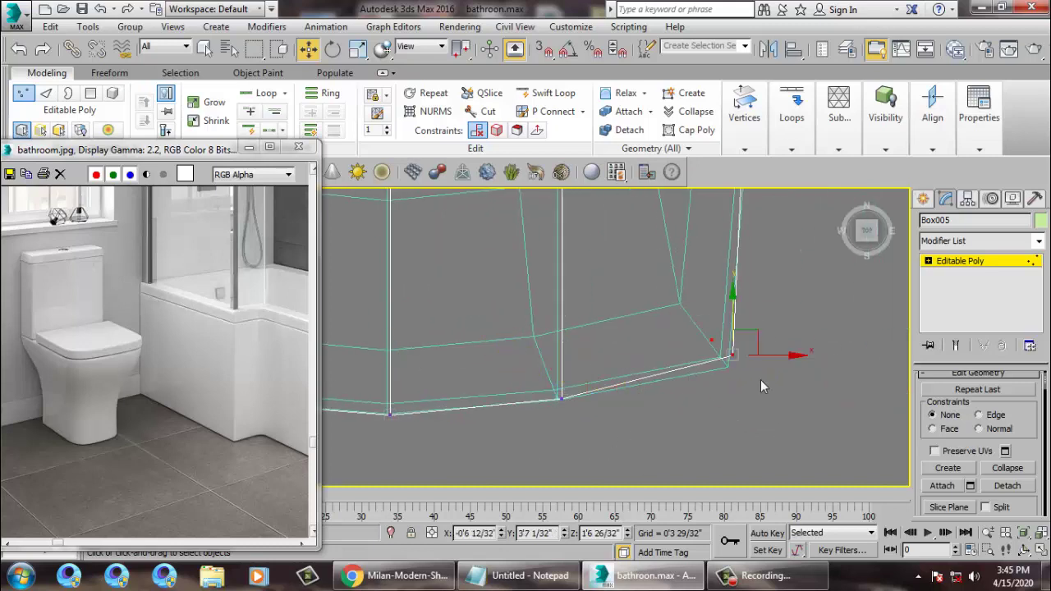
left_click_drag(754, 340, 750, 348)
Step: Move the lid's right middle vertex outward about 0'0 3/32" and its right back corner about 0'0 6/32" to fit the bowl
middle_click_drag(798, 197, 767, 346)
middle_click_drag(765, 240, 759, 323)
left_click(712, 331)
left_click_drag(741, 316, 745, 321)
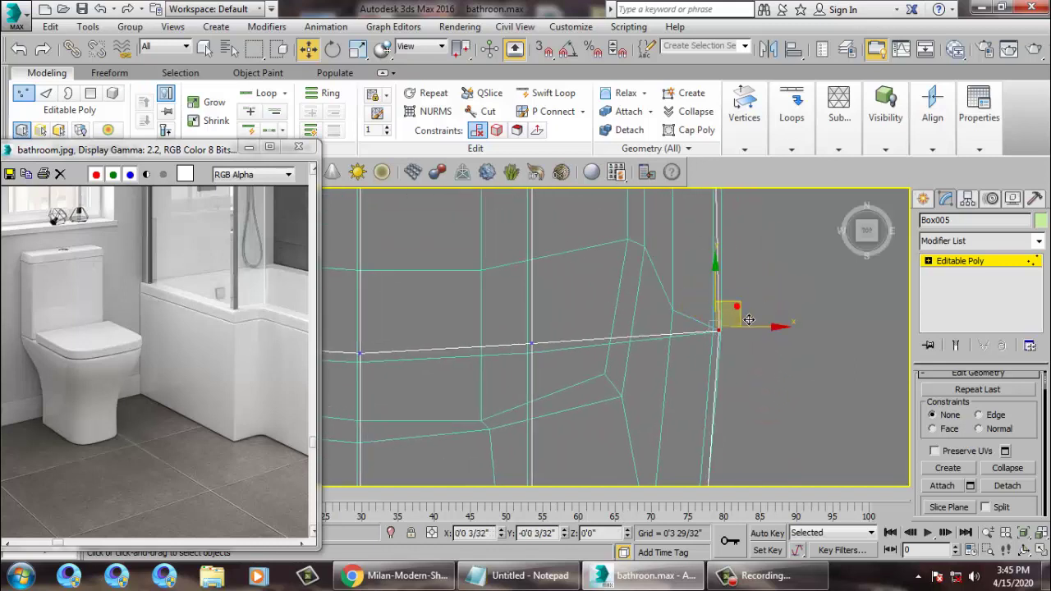
middle_click_drag(785, 280, 814, 432)
scroll(759, 235, "down", 2)
middle_click_drag(759, 235, 750, 320)
left_click_drag(728, 249, 804, 296)
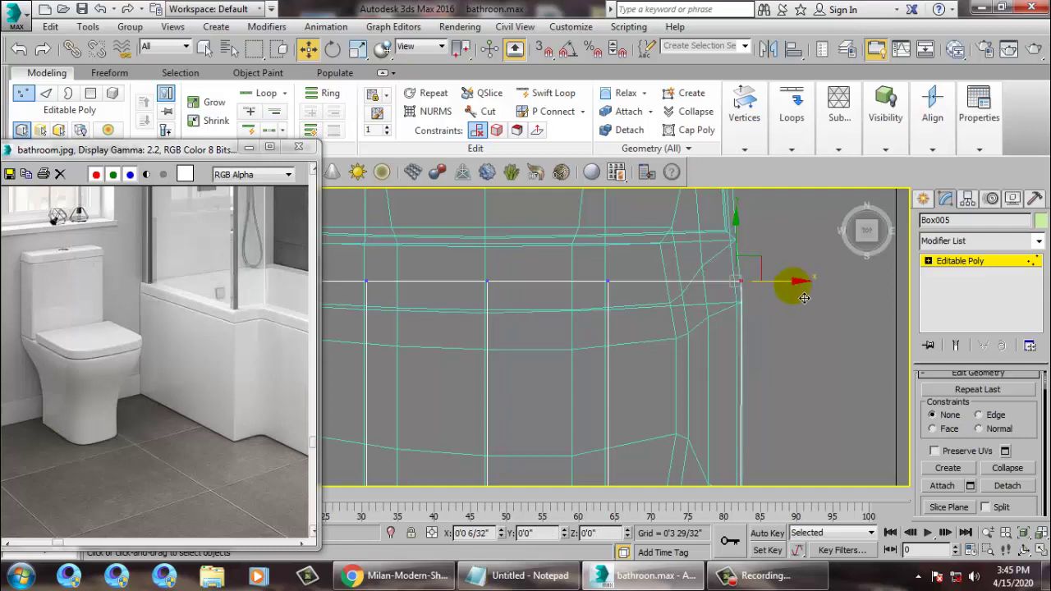
middle_click_drag(634, 335, 929, 366)
Step: Fit the lid's left back corner to the bowl outline and move its left middle vertex to about X -2'1 10/32"
left_click_drag(523, 293, 579, 379)
scroll(591, 366, "down", 2)
middle_click_drag(590, 366, 751, 183)
scroll(628, 391, "up", 3)
left_click_drag(534, 326, 635, 432)
scroll(578, 353, "up", 3)
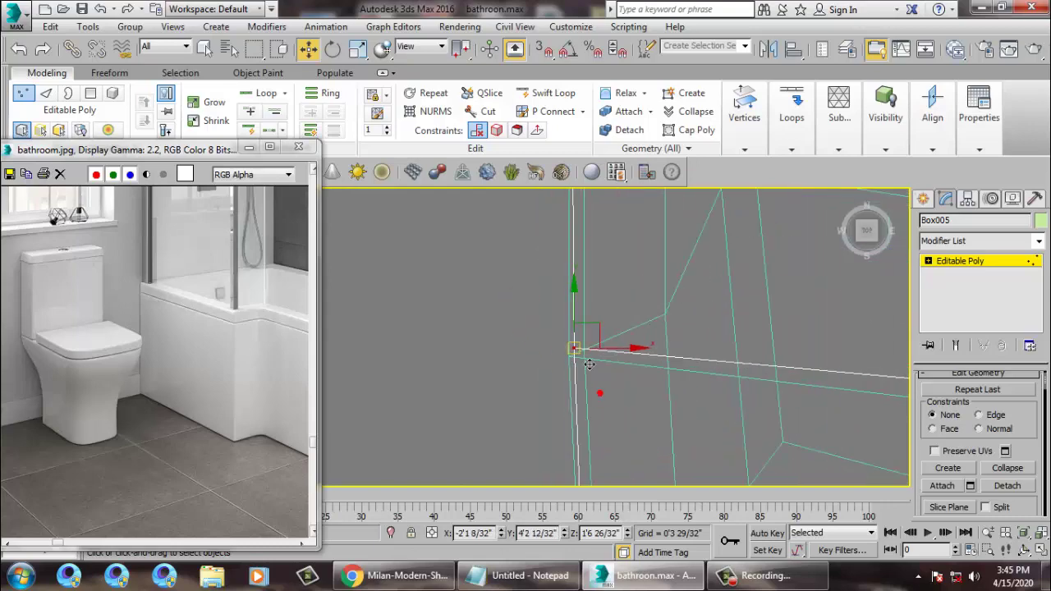
left_click_drag(635, 359, 630, 360)
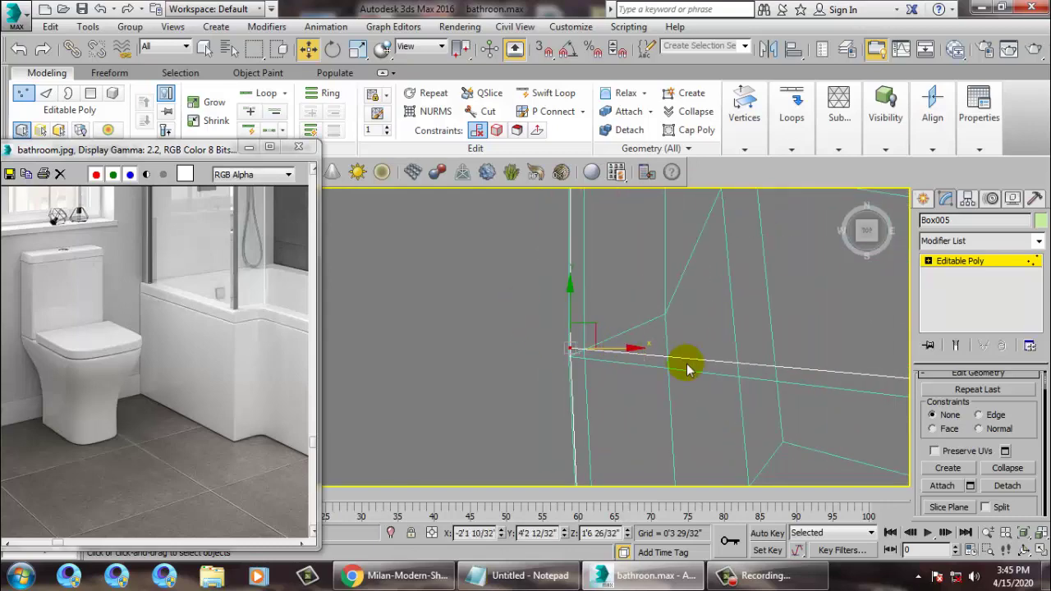
scroll(688, 366, "down", 4)
middle_click_drag(710, 465, 690, 307)
key("alt+w")
right_click(777, 403)
key("alt+w")
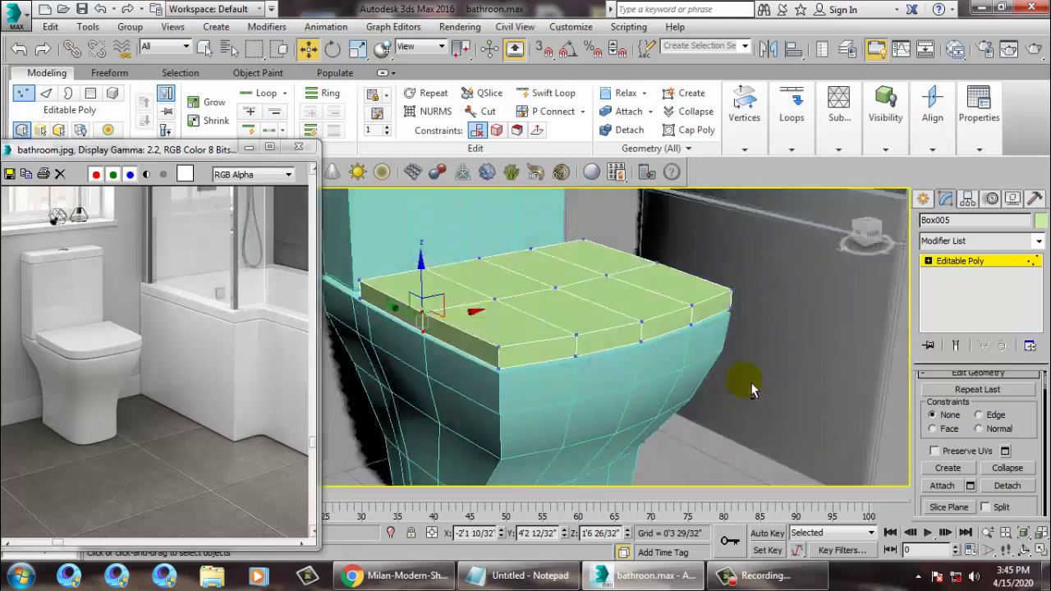
middle_click_drag(750, 389, 698, 376, "alt")
Step: Raise the lid's top vertices by about 0'0 8/32" in the Left view to thicken the lid
left_click(977, 264)
key("alt+w")
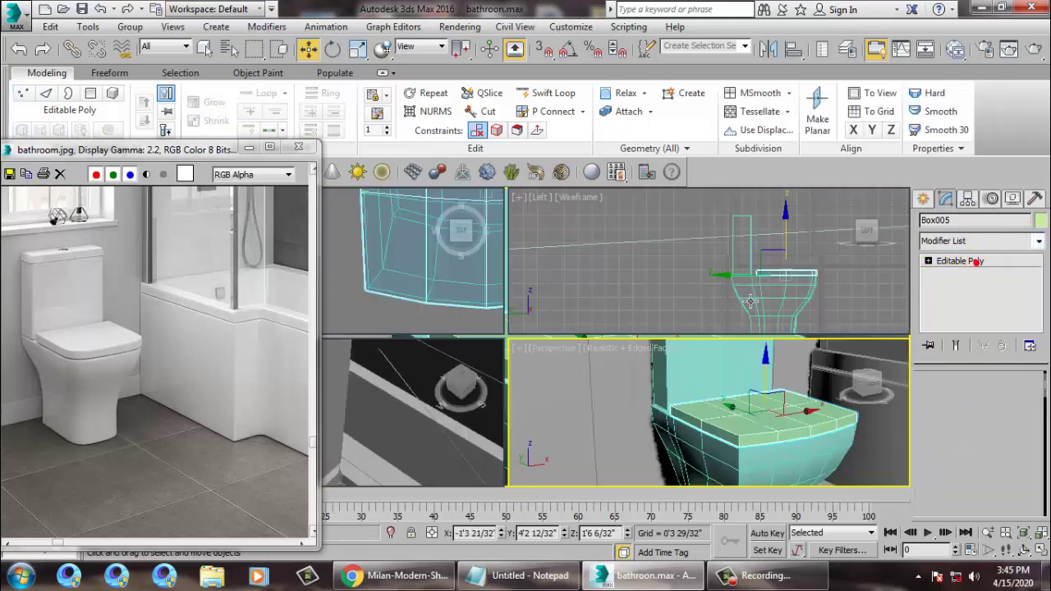
right_click(731, 274)
key("alt+w")
scroll(698, 298, "up", 3)
key("1")
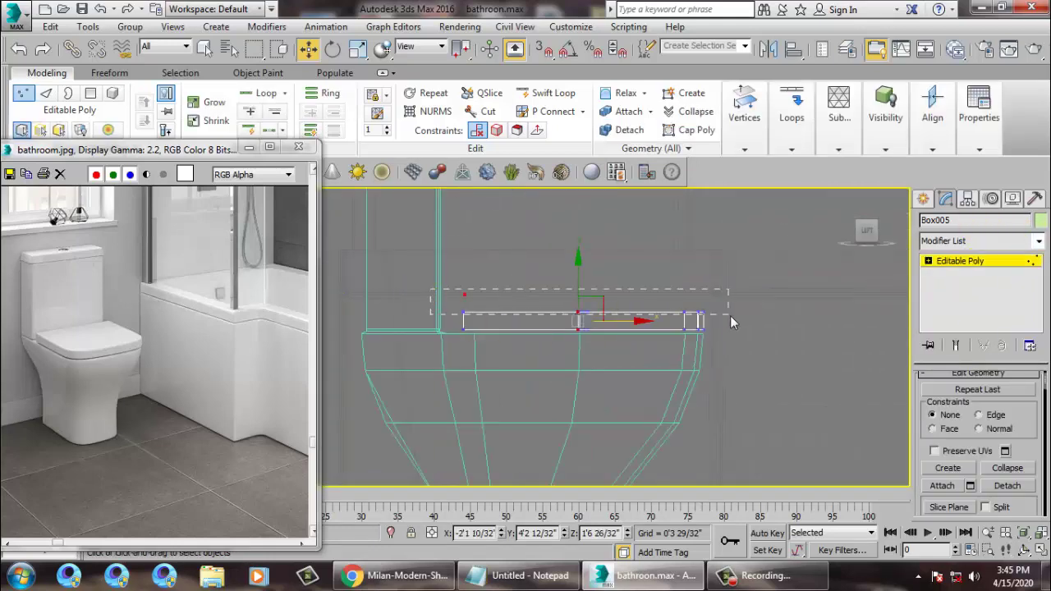
left_click_drag(730, 315, 730, 316)
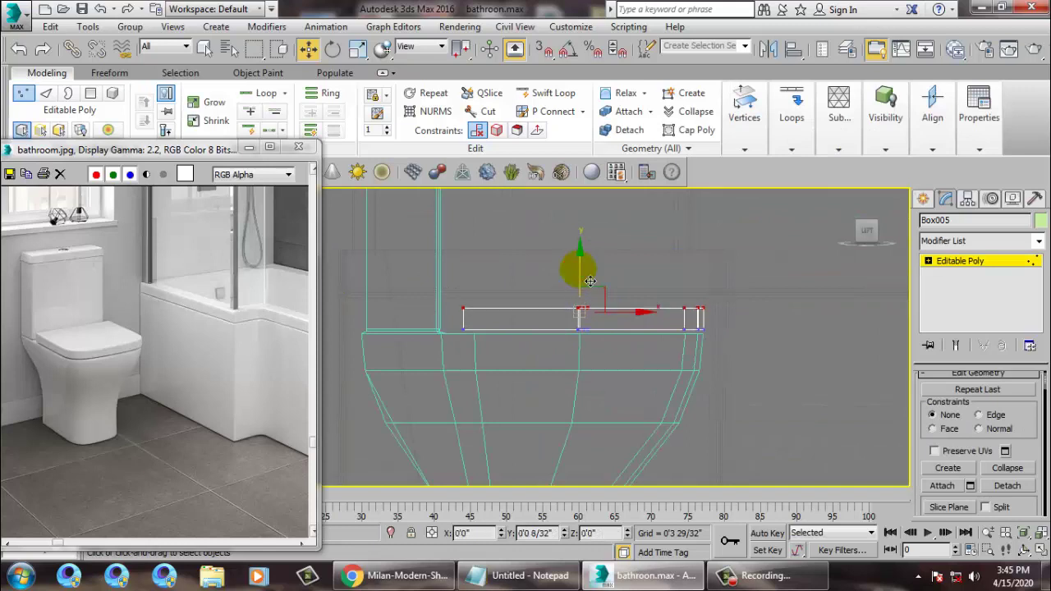
left_click_drag(578, 269, 578, 269)
Step: Lower the lid's bottom vertices to about Z 1'5 29/32" so the lid meets the bowl
left_click_drag(757, 316, 757, 315)
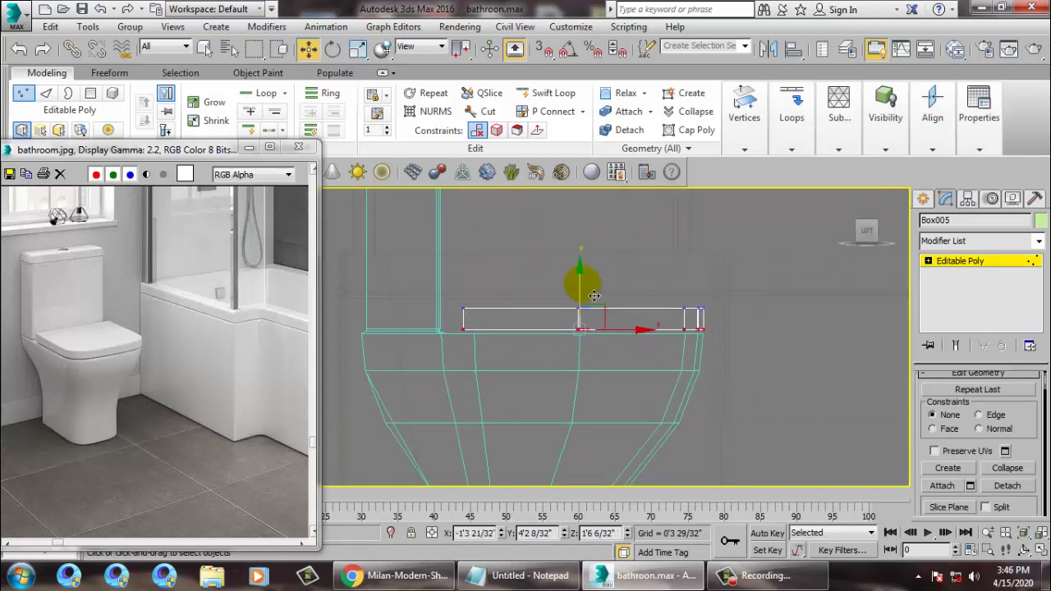
left_click_drag(592, 296, 596, 301)
key("alt+w")
right_click(779, 386)
key("alt+w")
middle_click_drag(753, 361, 800, 378, "alt")
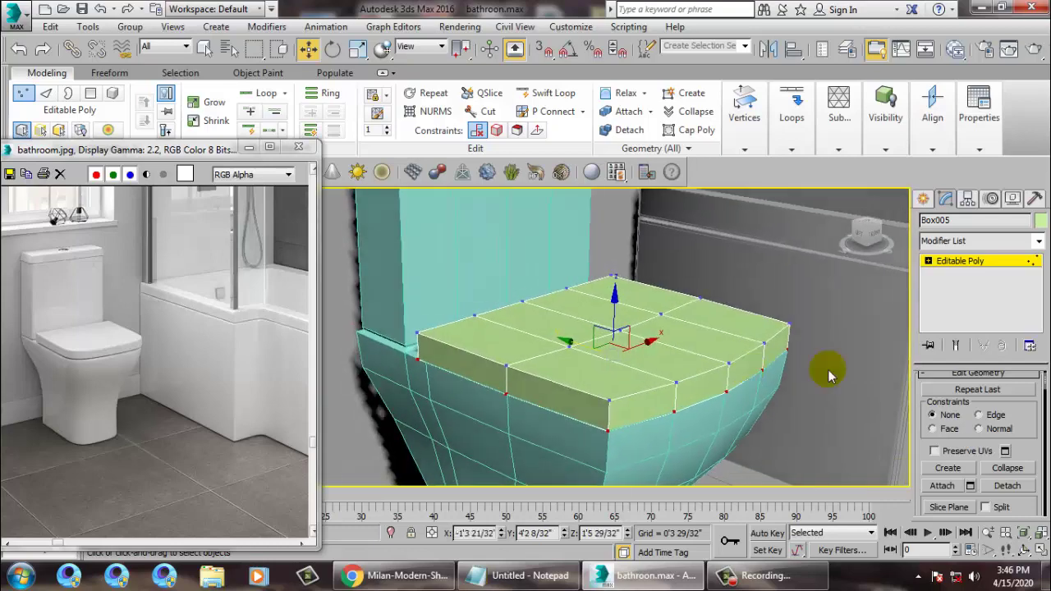
Step: Insert a horizontal edge loop around the lid's sides at about mid-height with Swift Loop
left_click(558, 93)
left_click(607, 415)
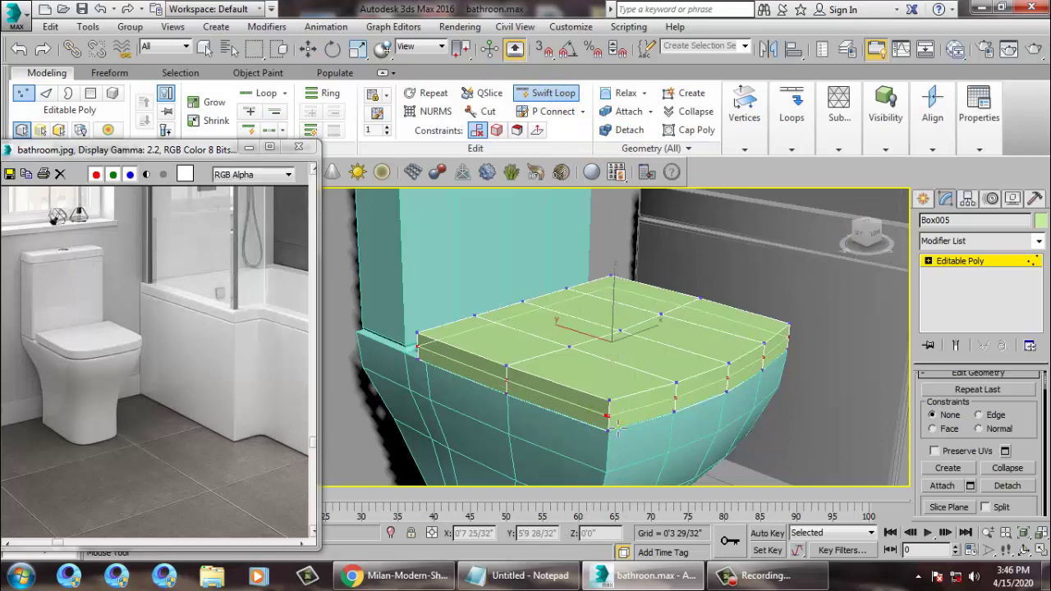
right_click(609, 415)
Step: Chamfer the lid's outer top edges by 0'0 17/32" with 3 segments
middle_click_drag(666, 382, 696, 381, "alt")
key("2")
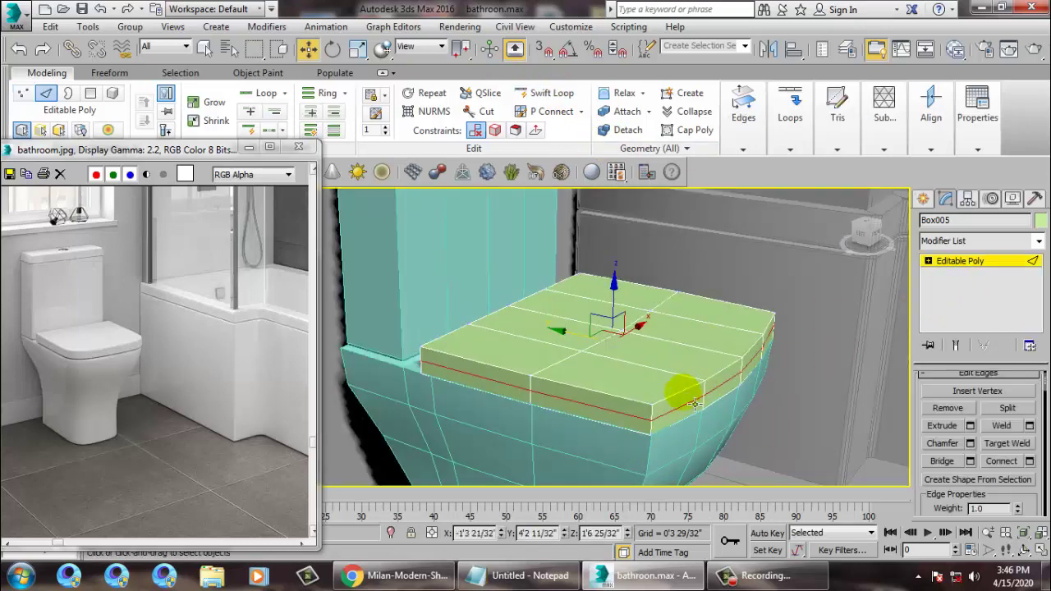
double_click(619, 399)
double_click(660, 399, "ctrl")
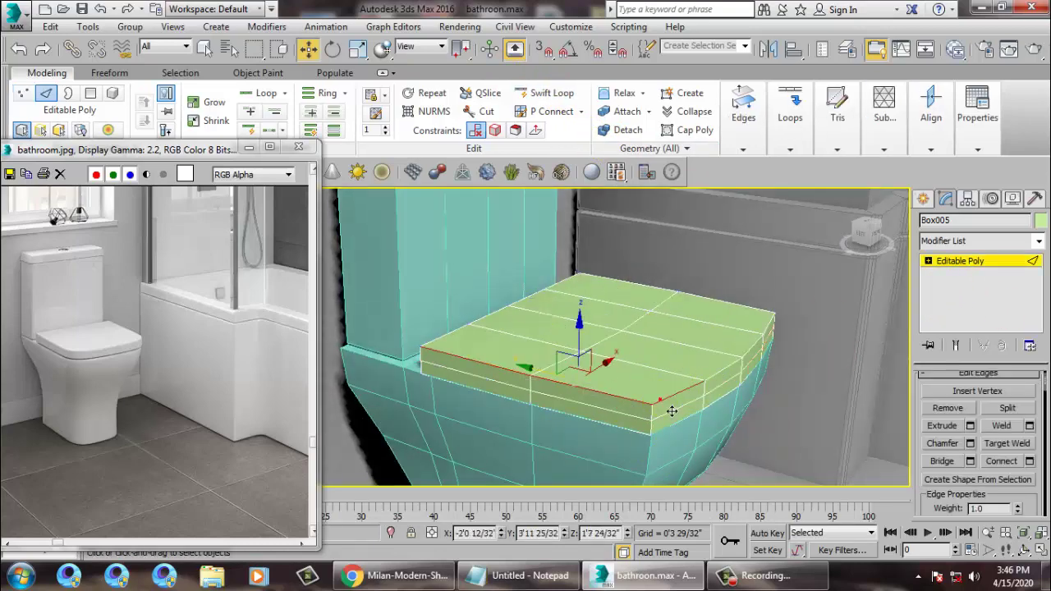
left_click(719, 303, "ctrl")
double_click(531, 297, "ctrl")
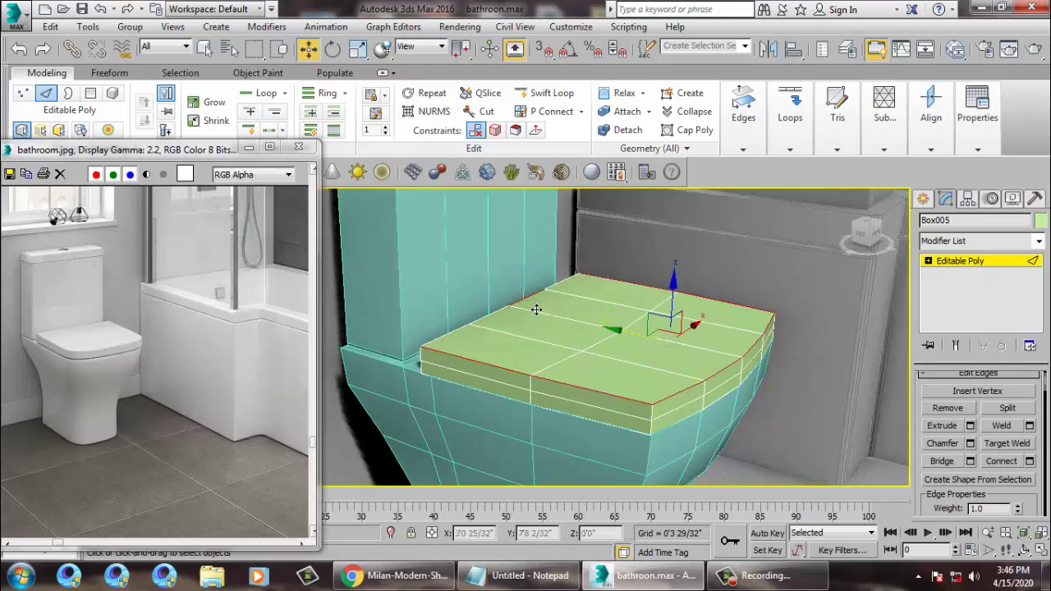
left_click(971, 444)
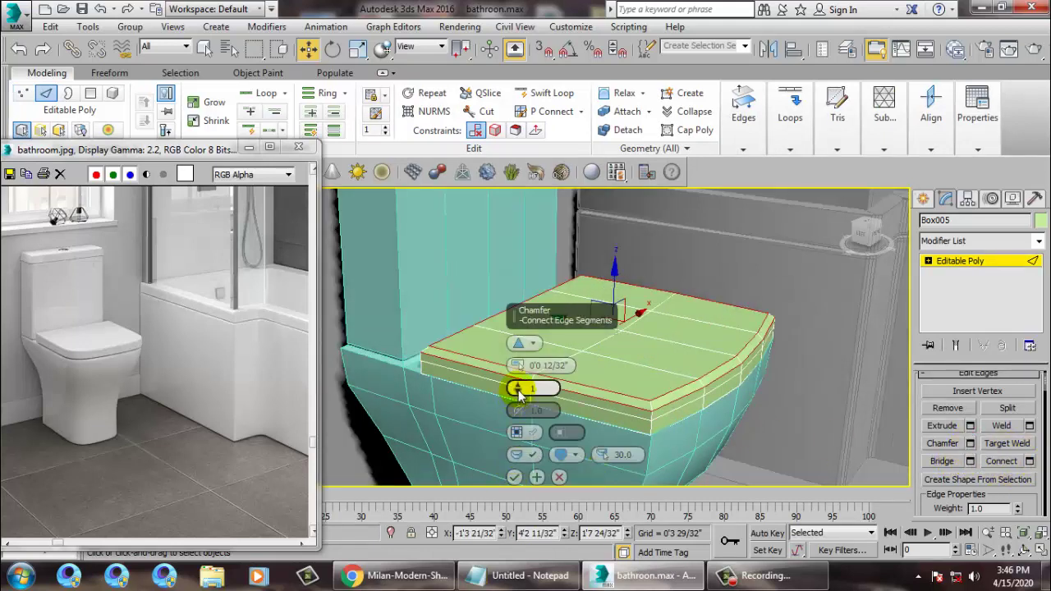
left_click_drag(520, 389, 521, 374)
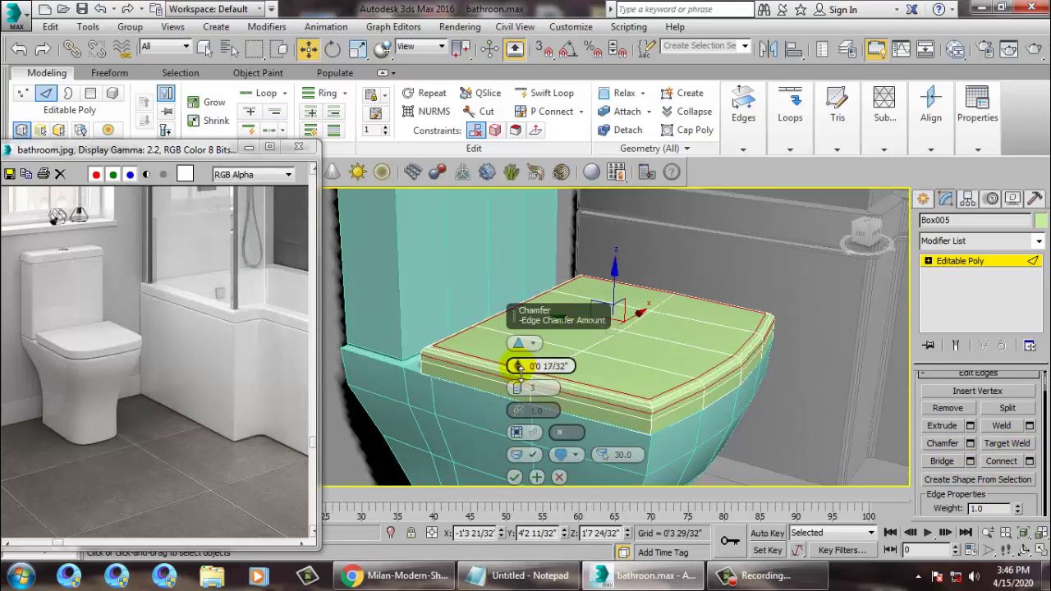
left_click(513, 477)
scroll(681, 349, "up", 5)
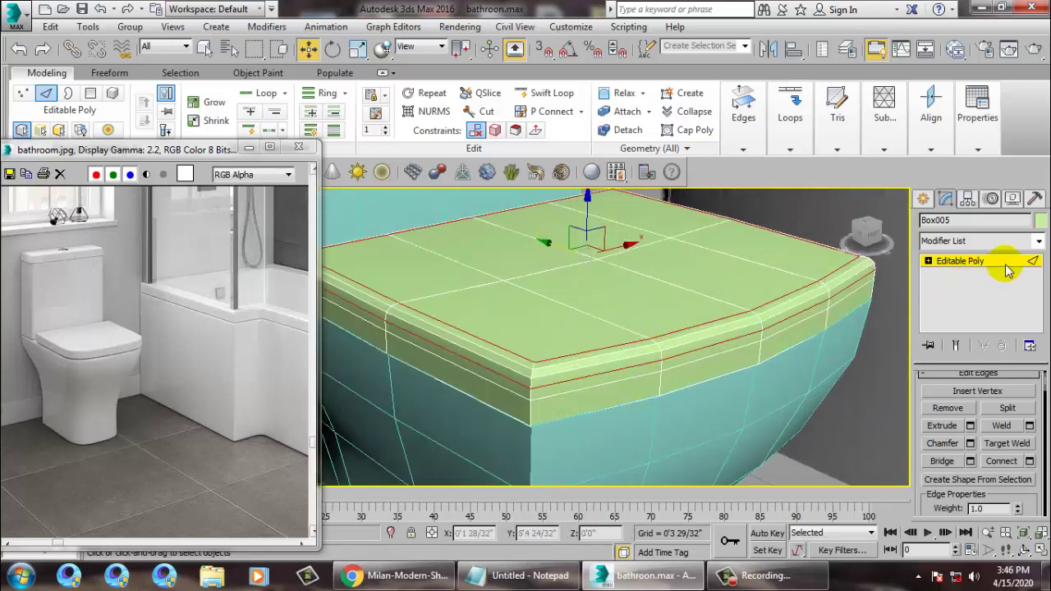
Step: Leave edge editing and raise the whole lid by about 0'0 13/32" above the bowl
left_click(972, 262)
left_click(703, 434)
scroll(701, 433, "down", 4)
middle_click_drag(629, 317, 650, 332, "alt")
left_click(618, 342)
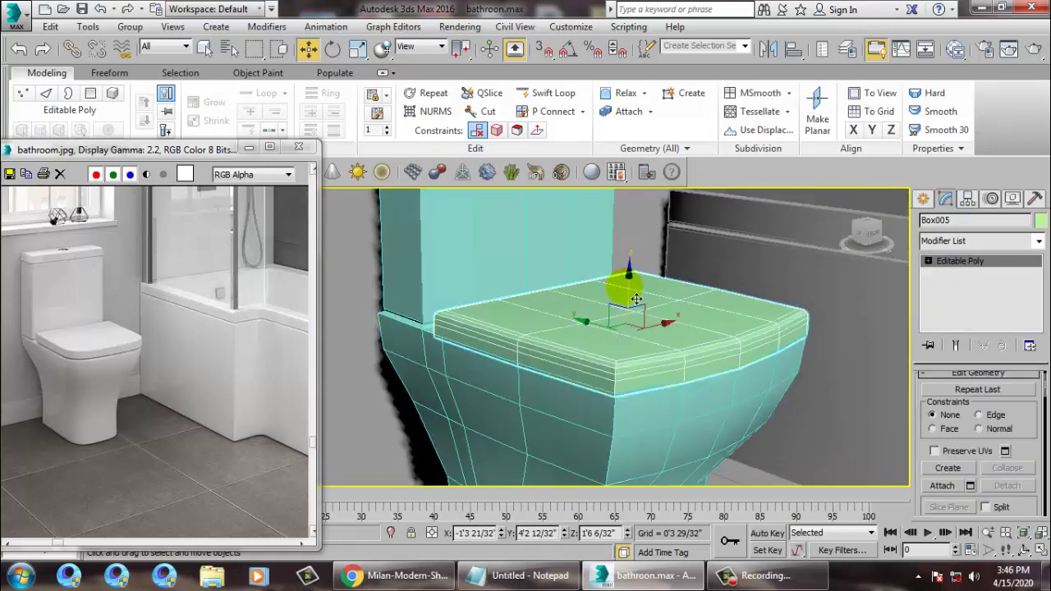
left_click_drag(640, 295, 639, 293)
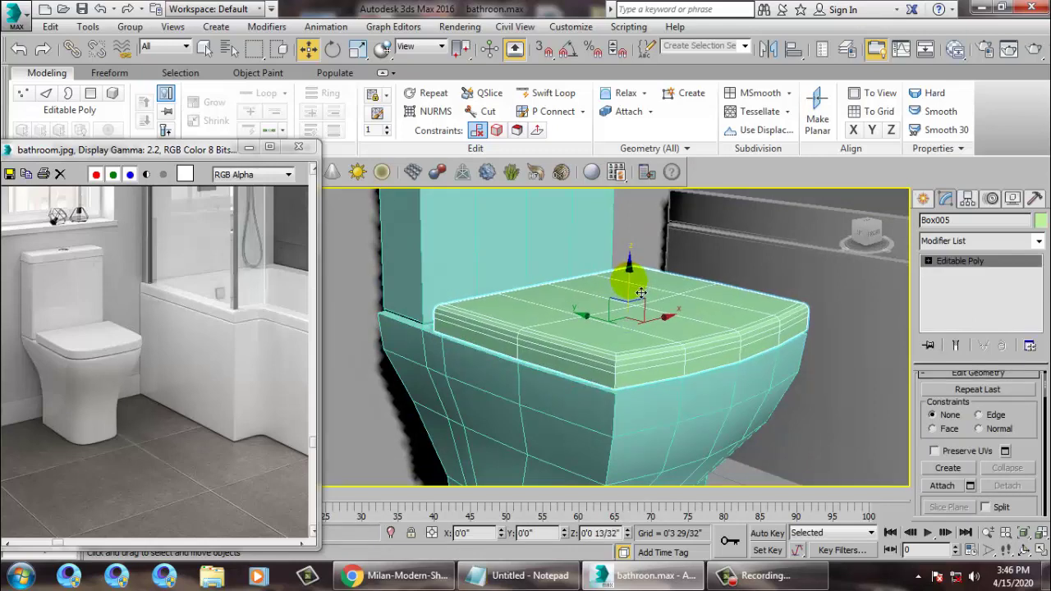
Step: Isolate the toilet body to expose the top of the bowl
left_click(664, 457)
key("alt+q")
middle_click_drag(623, 389, 563, 416, "alt")
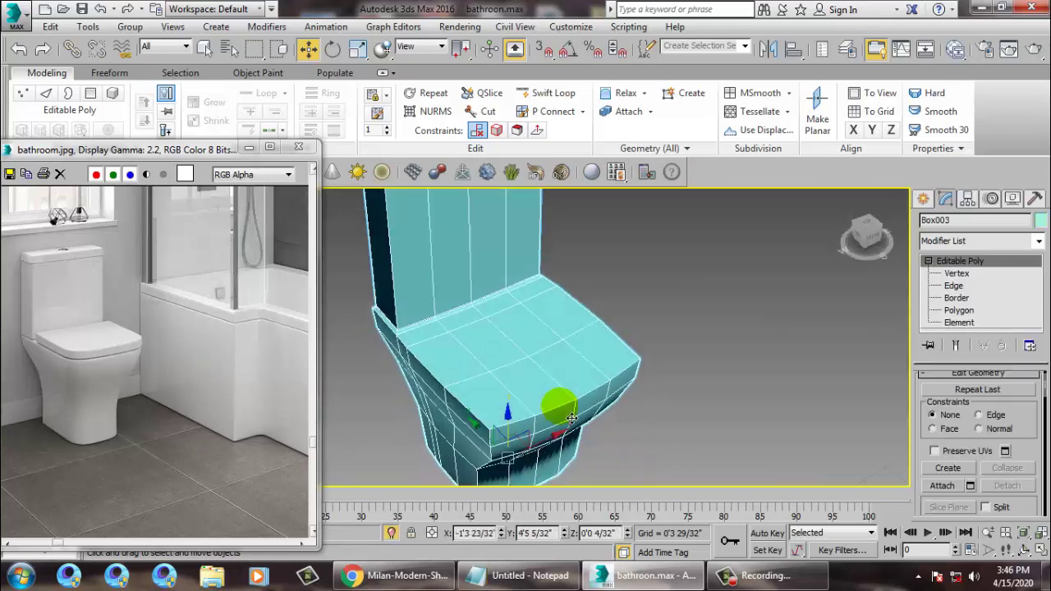
scroll(563, 417, "up", 4)
Step: Inset the polygons covering the bowl's top, in front of the tank ledge, as one group by about 0'1 5/32"
left_click(972, 311)
middle_click_drag(503, 361, 636, 346)
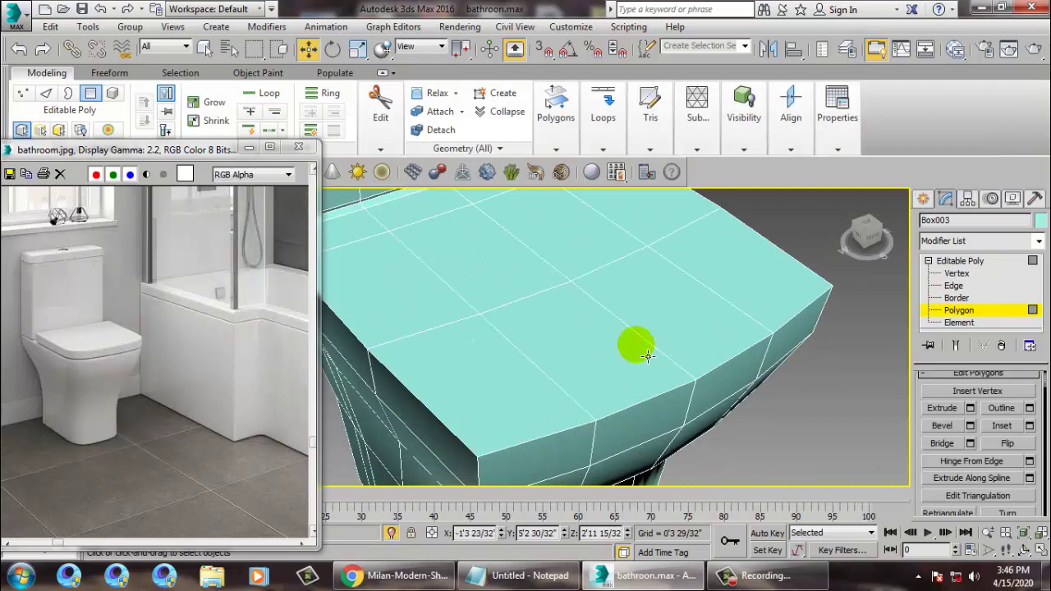
left_click(764, 288)
left_click(663, 335, "ctrl")
left_click(646, 231, "ctrl")
left_click(578, 258, "ctrl")
left_click(483, 282, "ctrl")
left_click(415, 306, "ctrl")
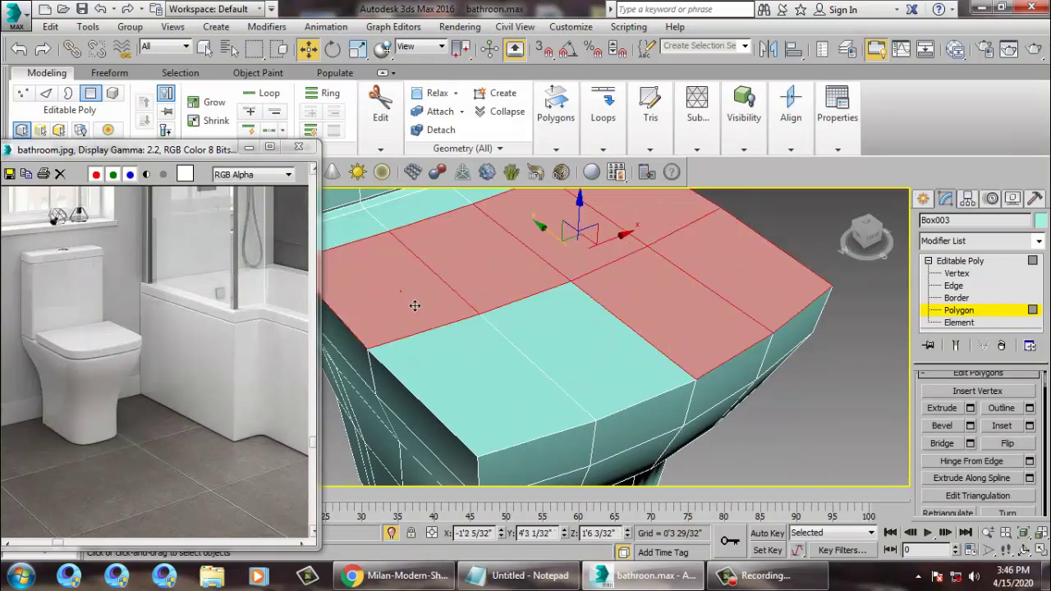
left_click(442, 367, "ctrl")
left_click(599, 347, "ctrl")
left_click(1030, 426)
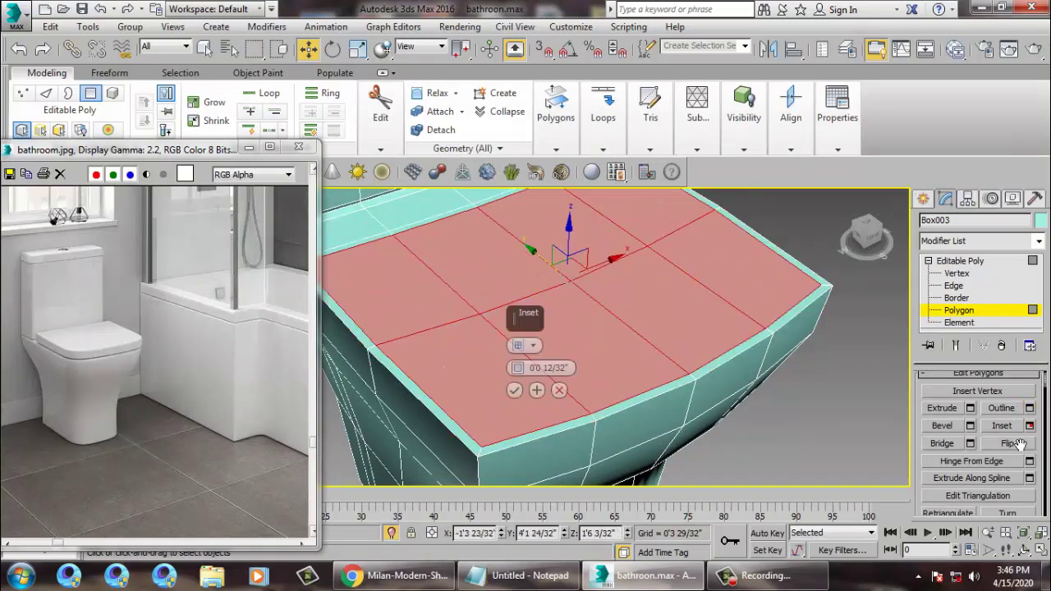
left_click_drag(516, 367, 517, 368)
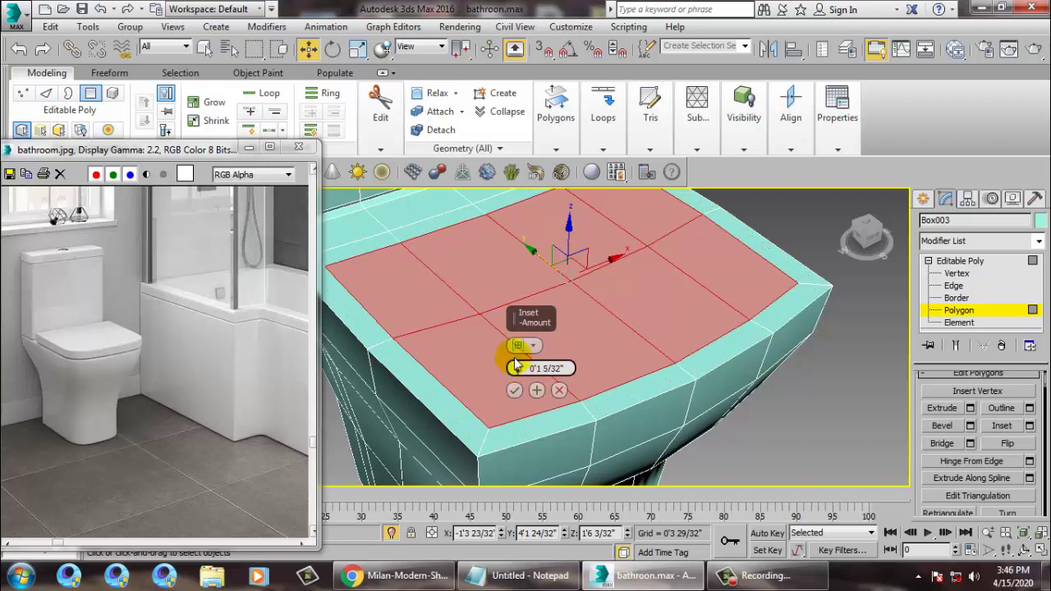
left_click(514, 390)
Step: Bevel the inset polygons down into the bowl to form a deep basin and scale its floor smaller
left_click(971, 426)
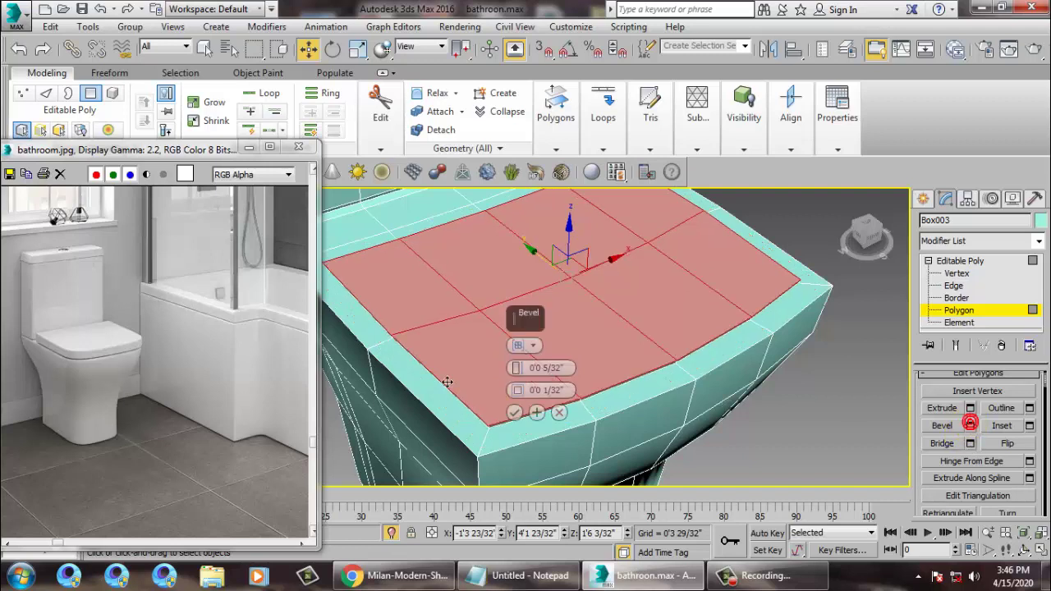
mouse_move(516, 402)
left_mouse_down()
mouse_move(517, 424)
mouse_move(513, 390)
mouse_move(519, 414)
left_mouse_up()
left_click(518, 415)
key("r")
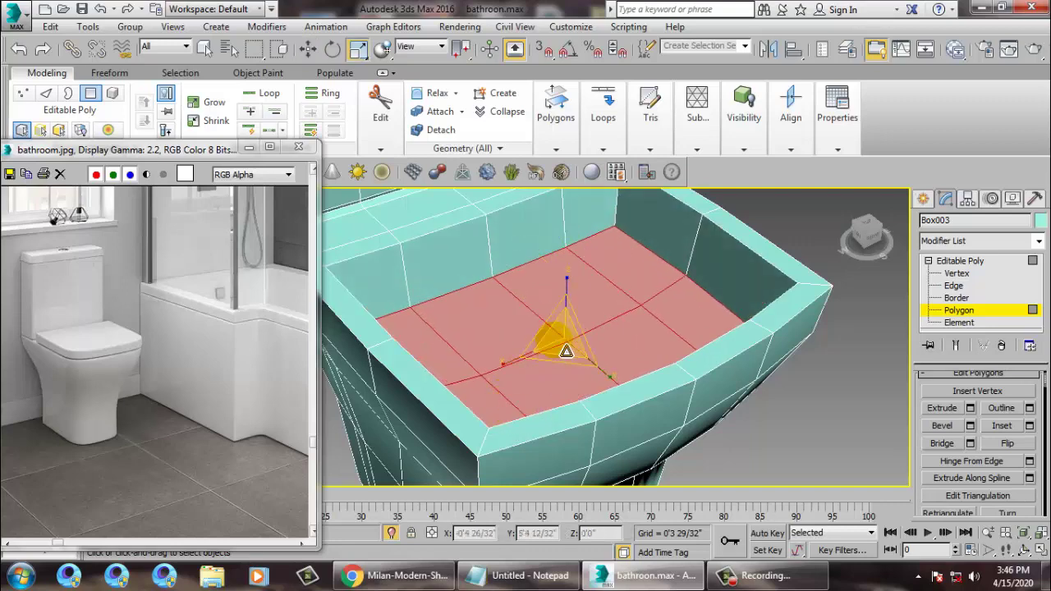
mouse_move(554, 341)
left_mouse_down()
mouse_move(578, 357)
mouse_move(557, 359)
left_mouse_up()
key("w")
middle_click_drag(520, 394, 539, 374, "alt")
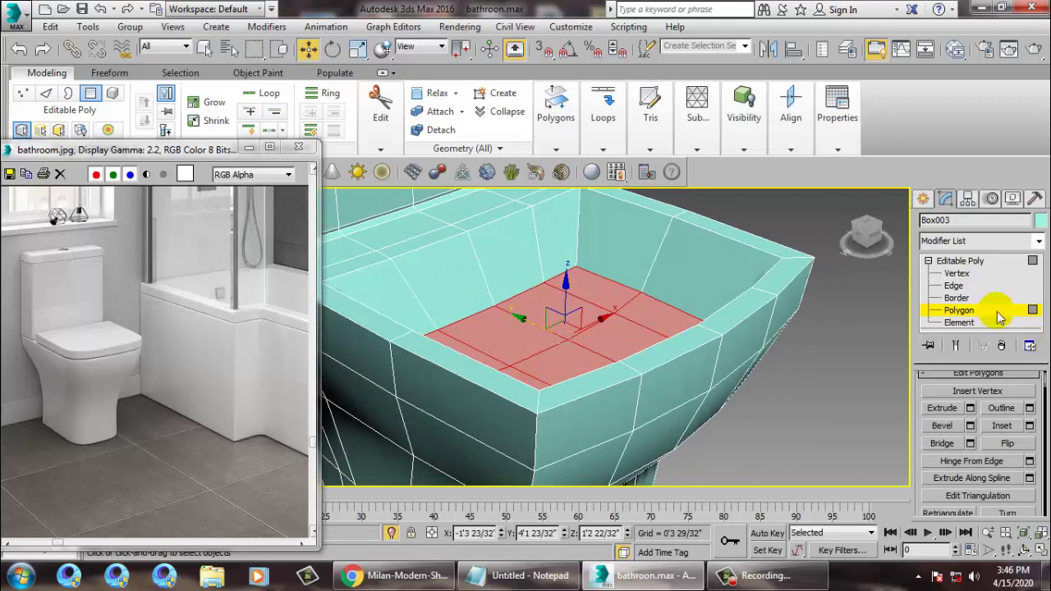
Step: Chamfer the edges along the bowl's outer top rim by 0'0 17/32" with 4 segments
left_click(952, 286)
double_click(574, 402)
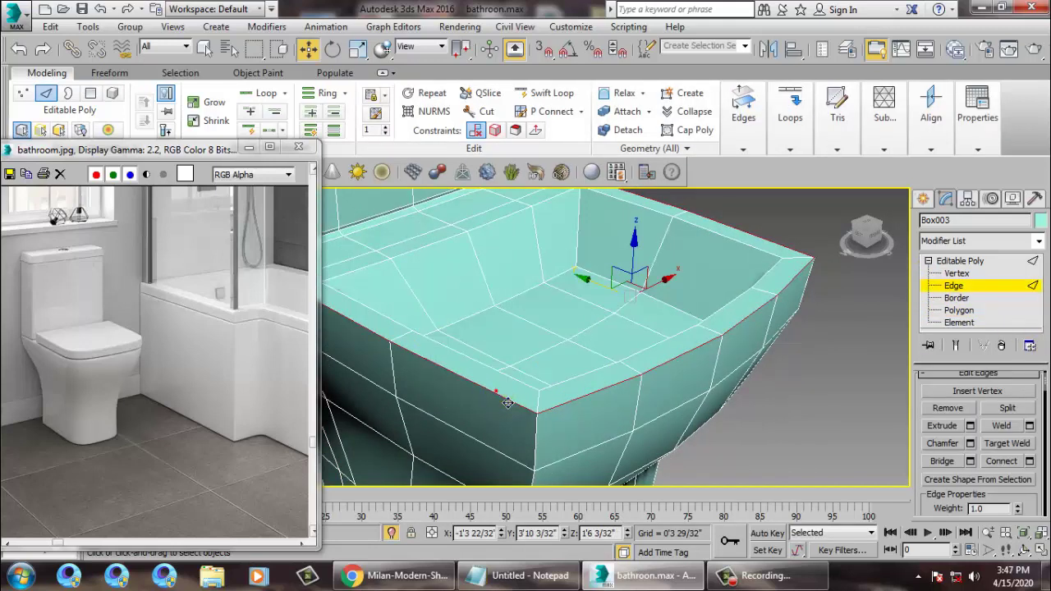
left_click(763, 438)
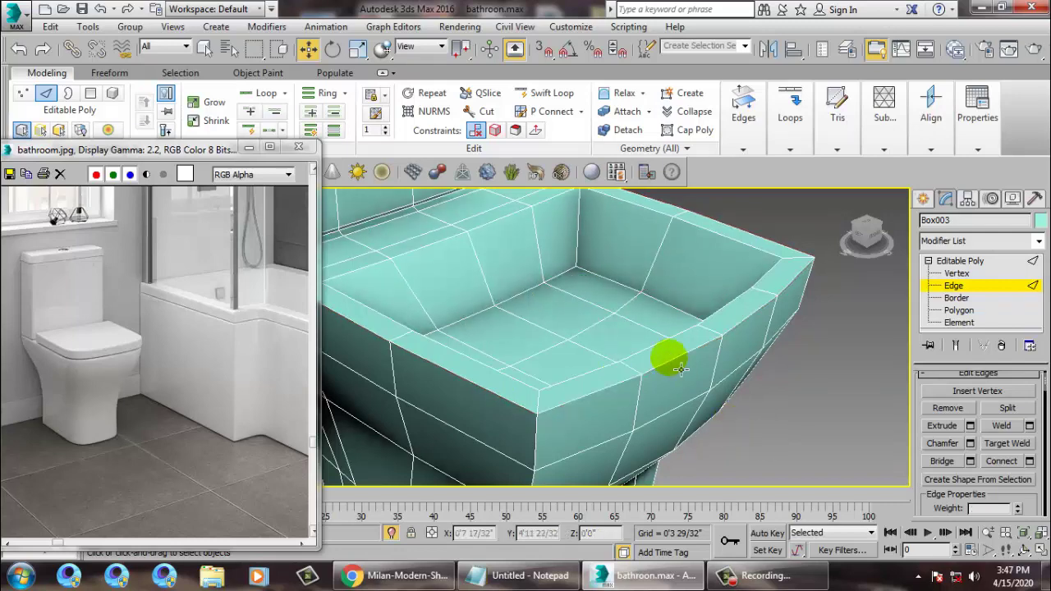
double_click(680, 368)
middle_click_drag(681, 368, 574, 365, "alt")
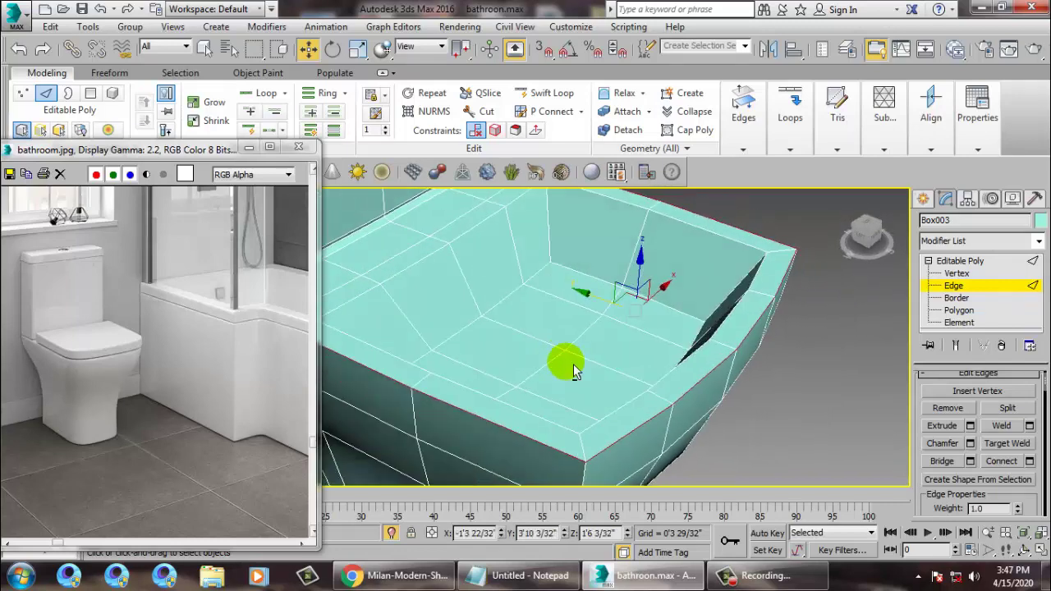
key("F3")
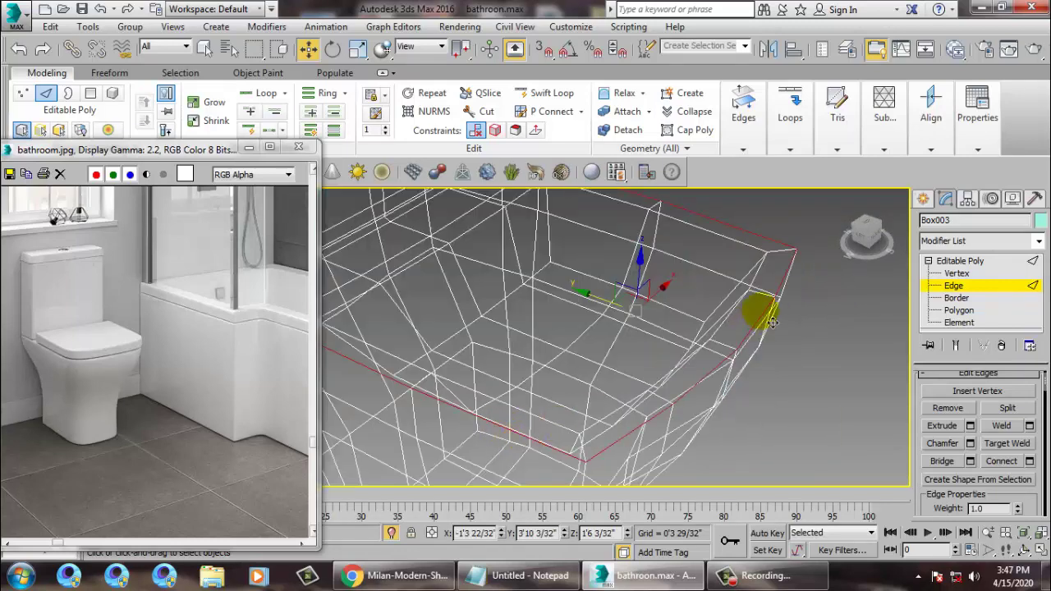
middle_click_drag(772, 322, 770, 286, "alt")
scroll(723, 281, "down", 4)
key("F3")
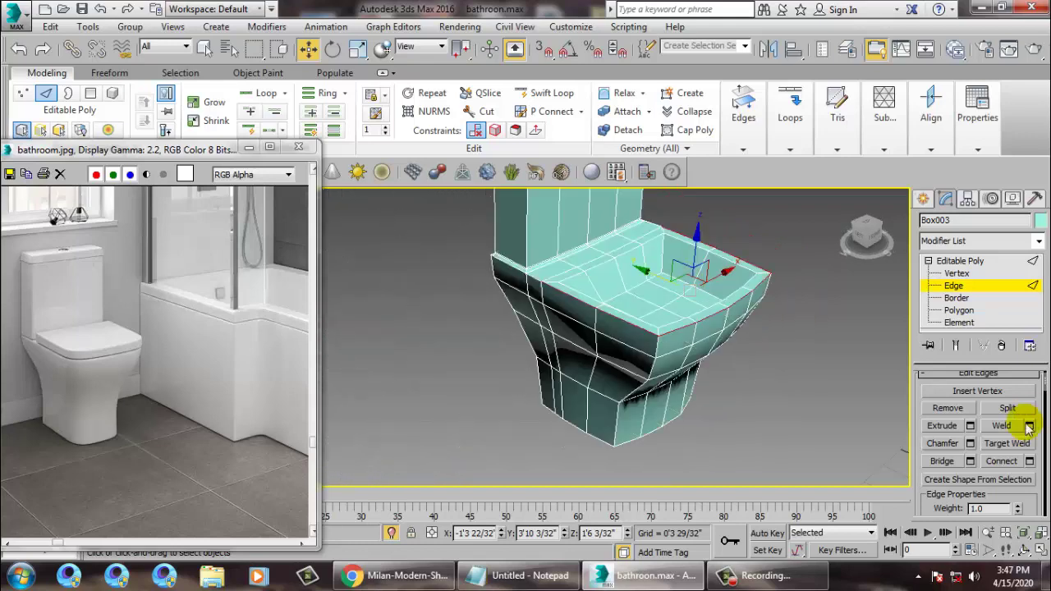
left_click(972, 444)
scroll(439, 472, "up", 5)
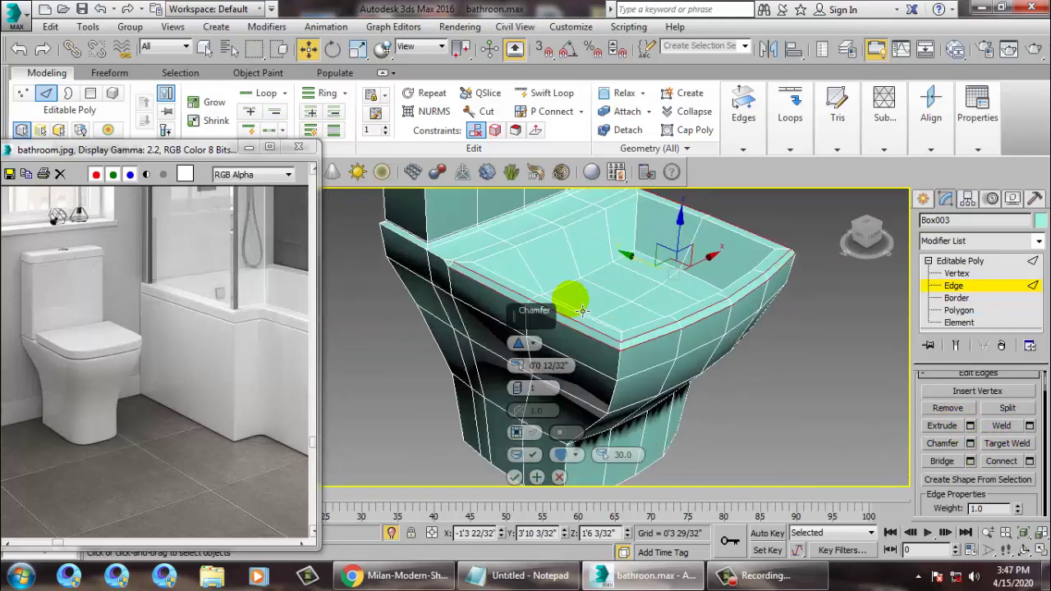
left_click(518, 386)
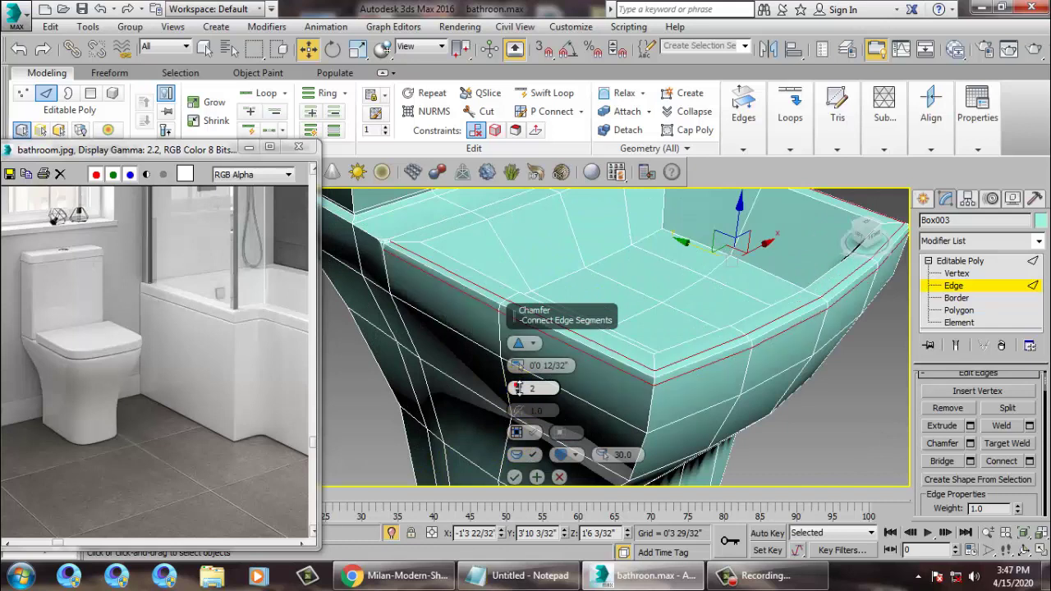
left_click(518, 366)
left_click(518, 366)
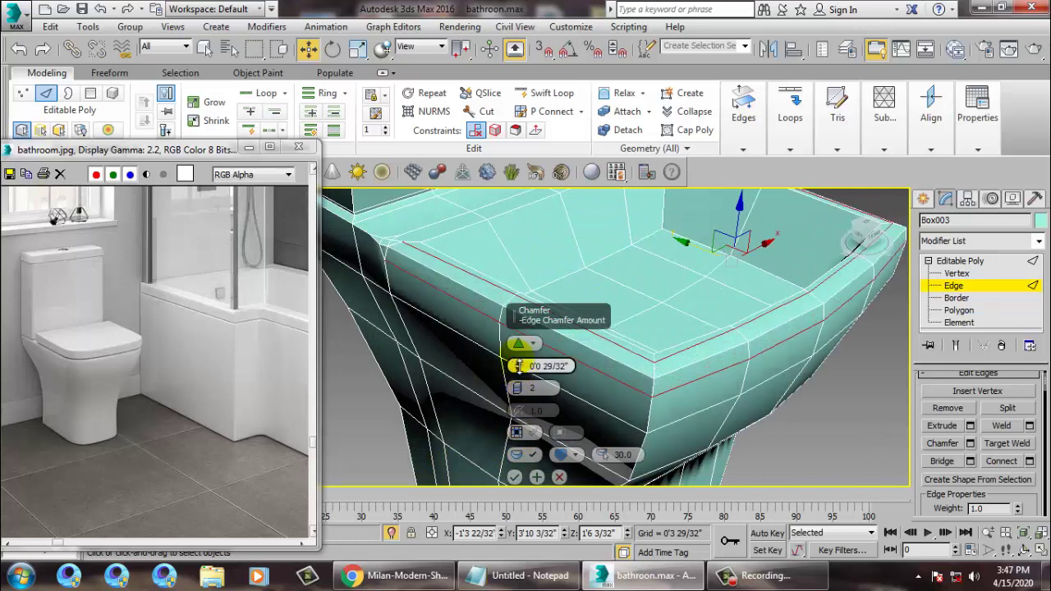
left_click(518, 366)
left_click_drag(519, 369, 523, 390)
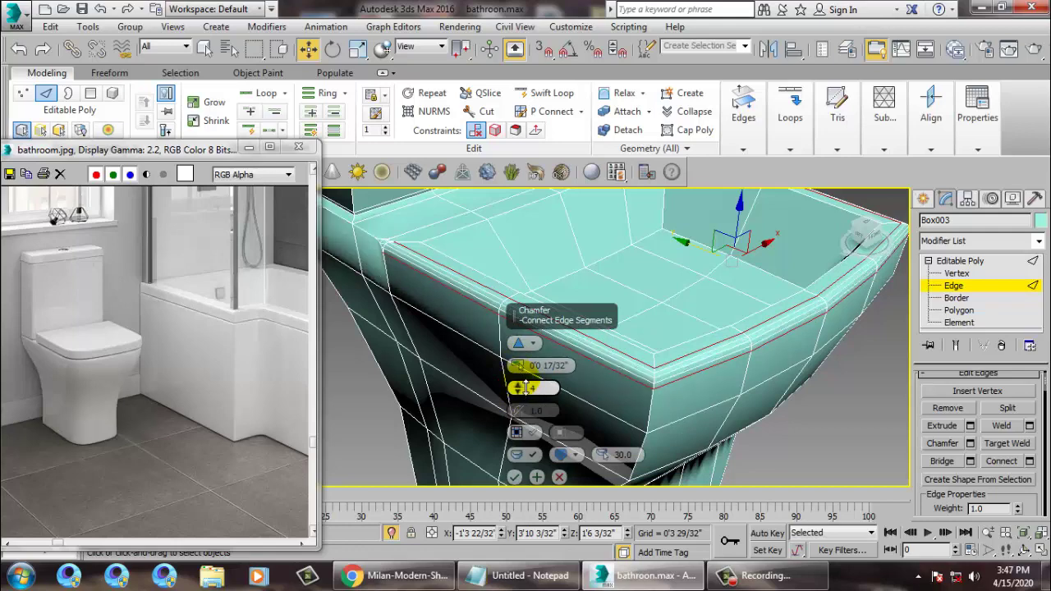
left_click(515, 477)
Step: End the isolation to bring back the lid and the rest of the bathroom
right_click(834, 402)
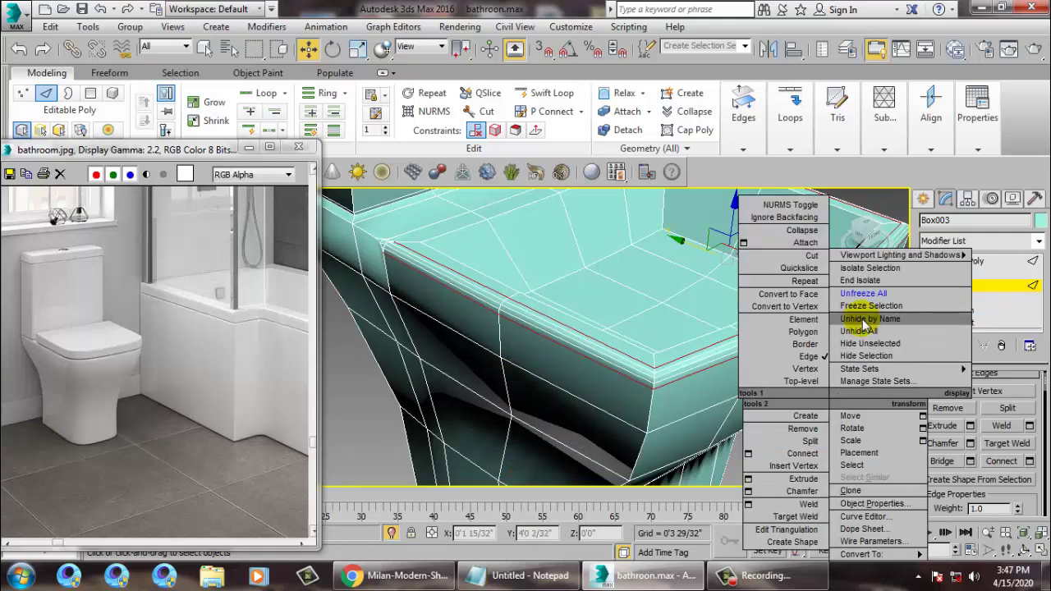
left_click(866, 303)
scroll(716, 376, "down", 10)
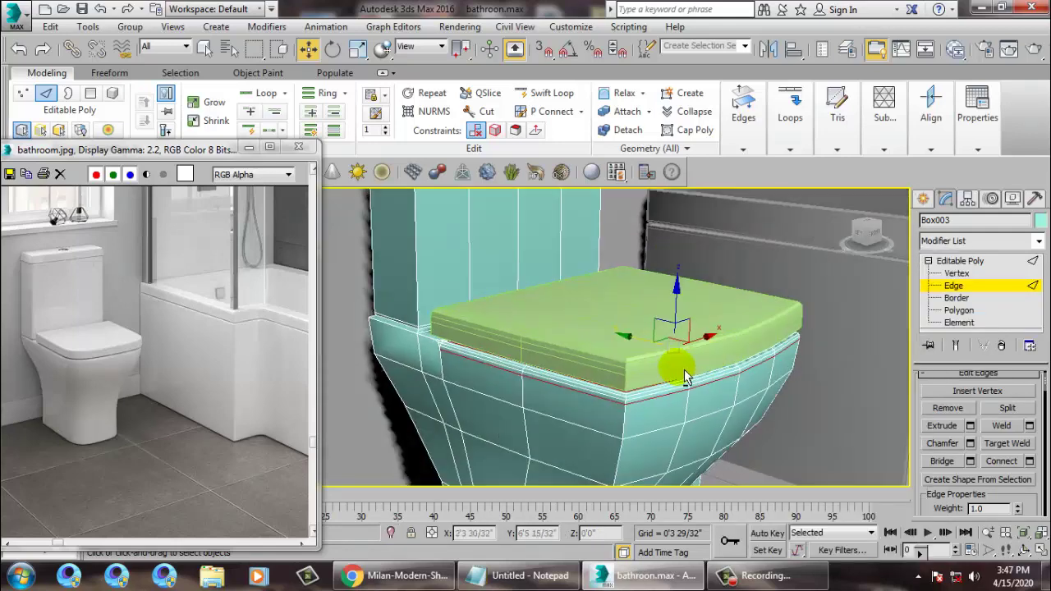
scroll(717, 351, "down", 5)
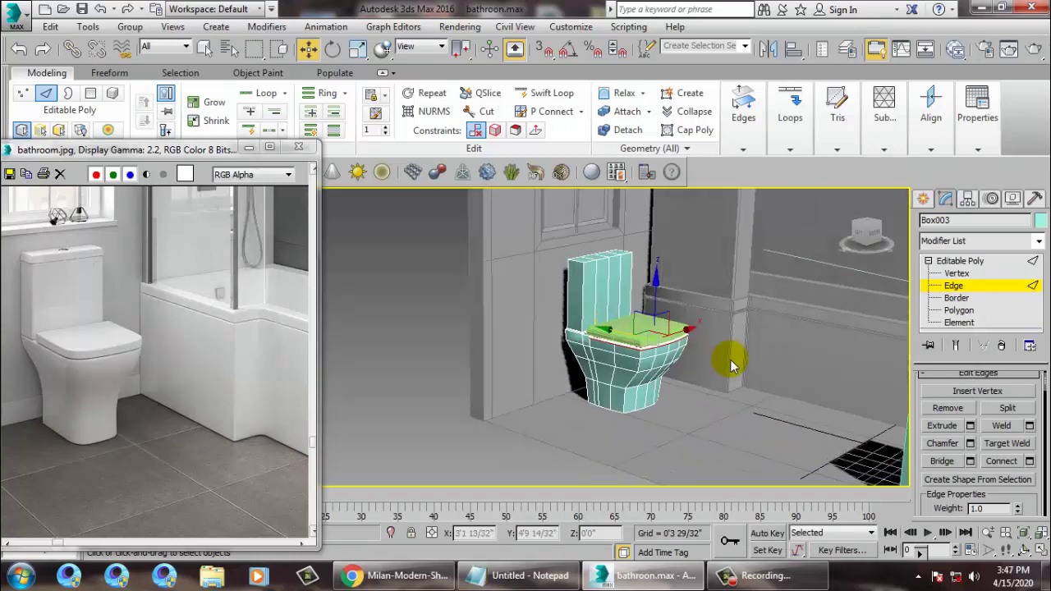
Step: Examine the toilet bowl and base in the Left and Perspective views
key("alt+w")
middle_click_drag(705, 280, 650, 252)
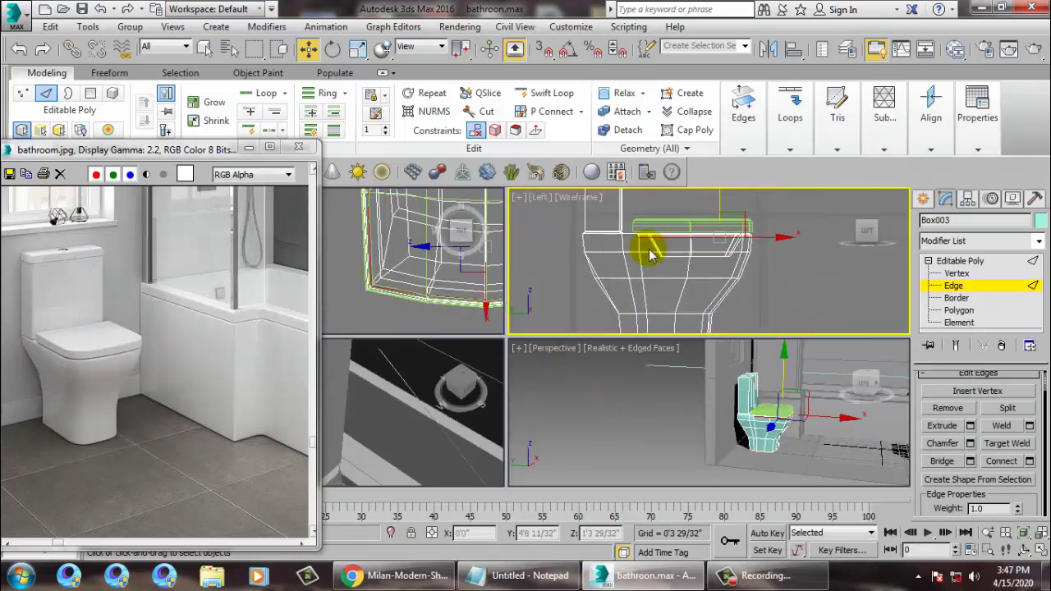
key("alt+w")
middle_click_drag(603, 439, 639, 362)
key("1")
key("alt+w")
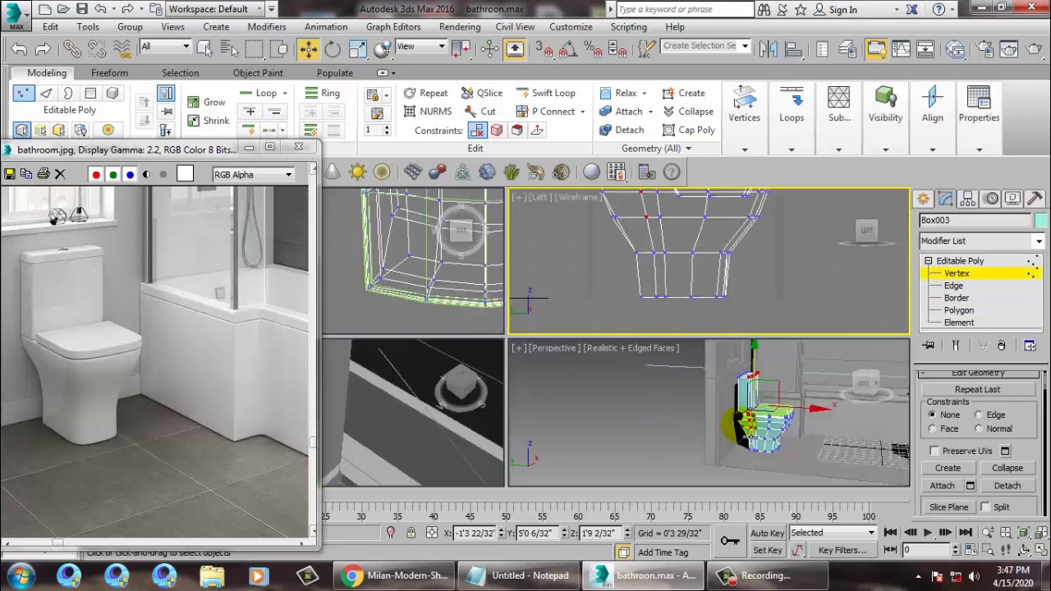
right_click(731, 424)
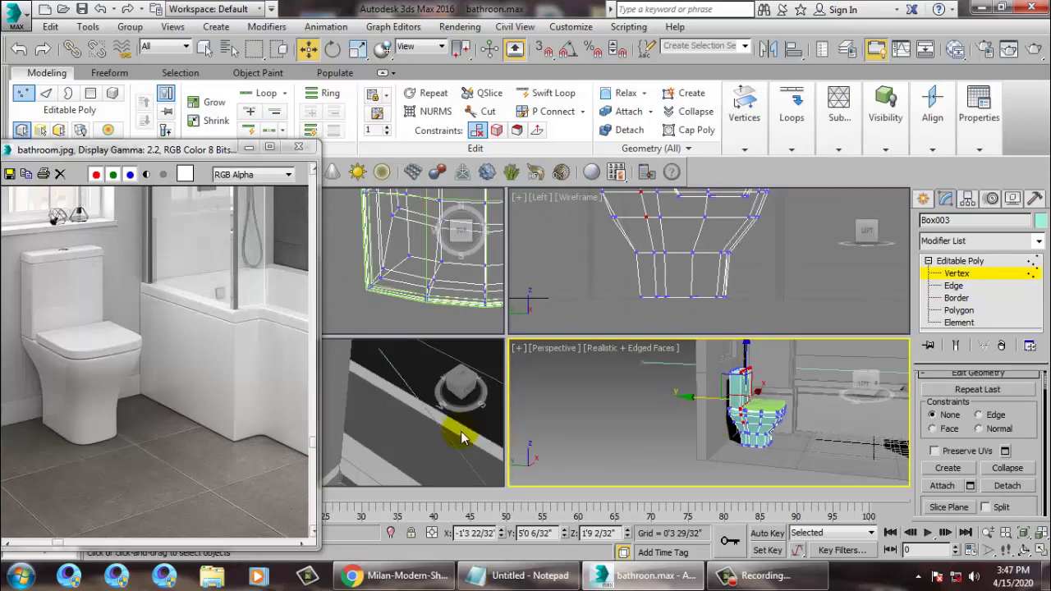
middle_click_drag(763, 391, 736, 399, "alt")
key("alt+w")
scroll(670, 396, "up", 3)
middle_click_drag(651, 383, 655, 356, "alt")
key("alt+w")
right_click(416, 427)
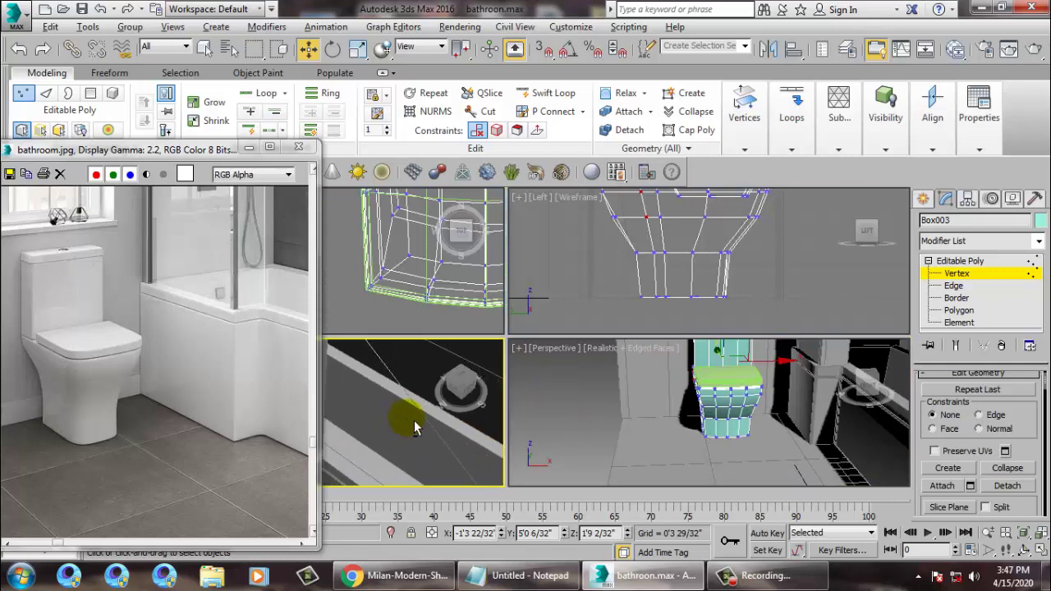
key("alt+w")
key("alt+w")
Step: Change the Left viewport to a maximized Front view framed on the toilet bowl and base
right_click(722, 247)
key("f")
scroll(725, 283, "up", 2)
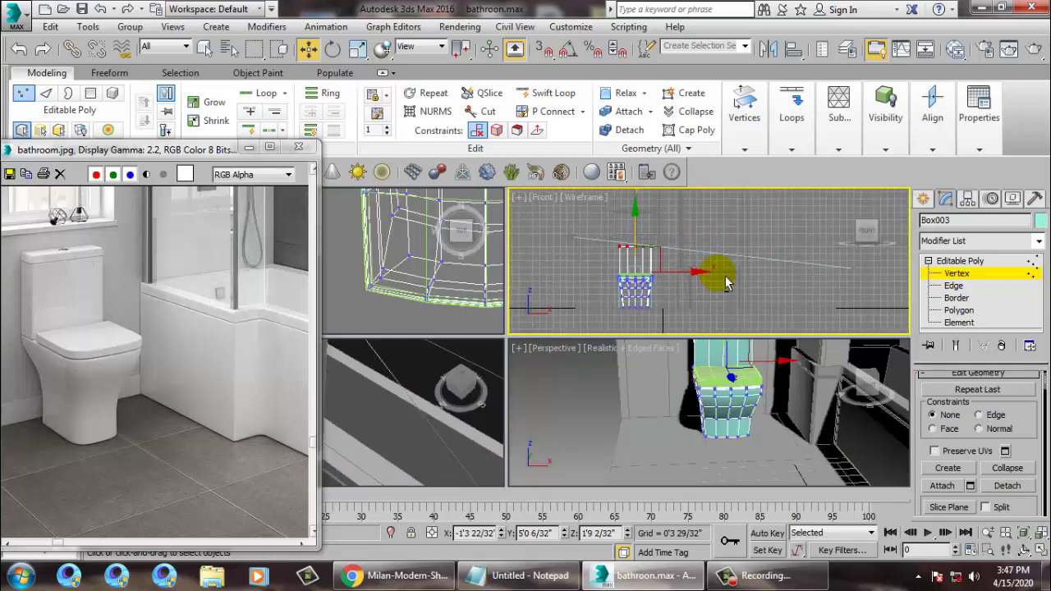
key("alt+w")
middle_click_drag(666, 368, 760, 295)
scroll(707, 307, "up", 4)
middle_click_drag(578, 343, 760, 344)
Step: Select the two lowest vertex rows of the toilet base in the Front view and scale them narrower horizontally
key("1")
key("F3")
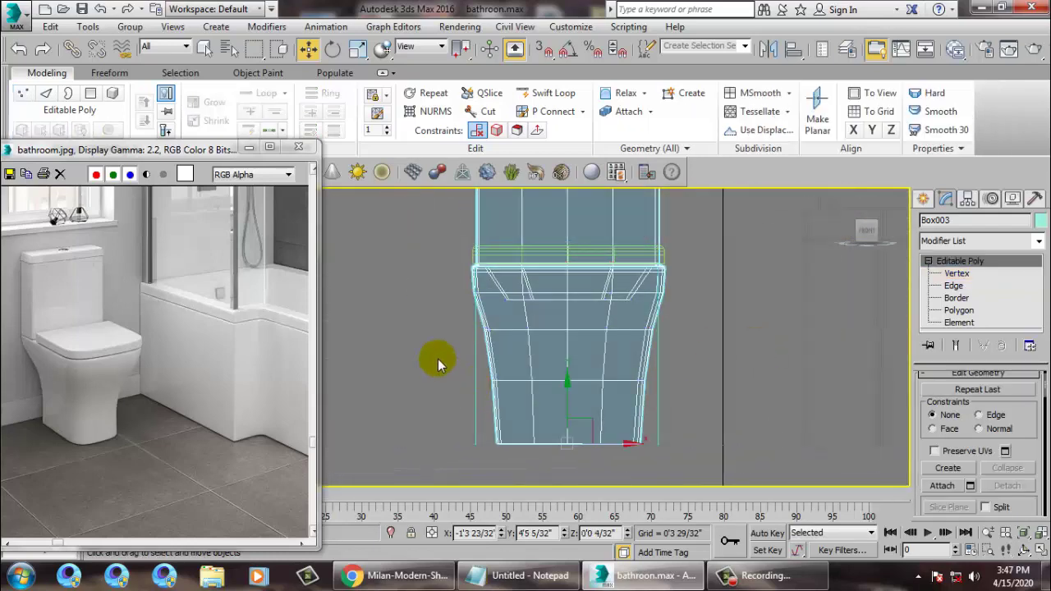
key("1")
key("F3")
left_click_drag(821, 532, 819, 484)
key("r")
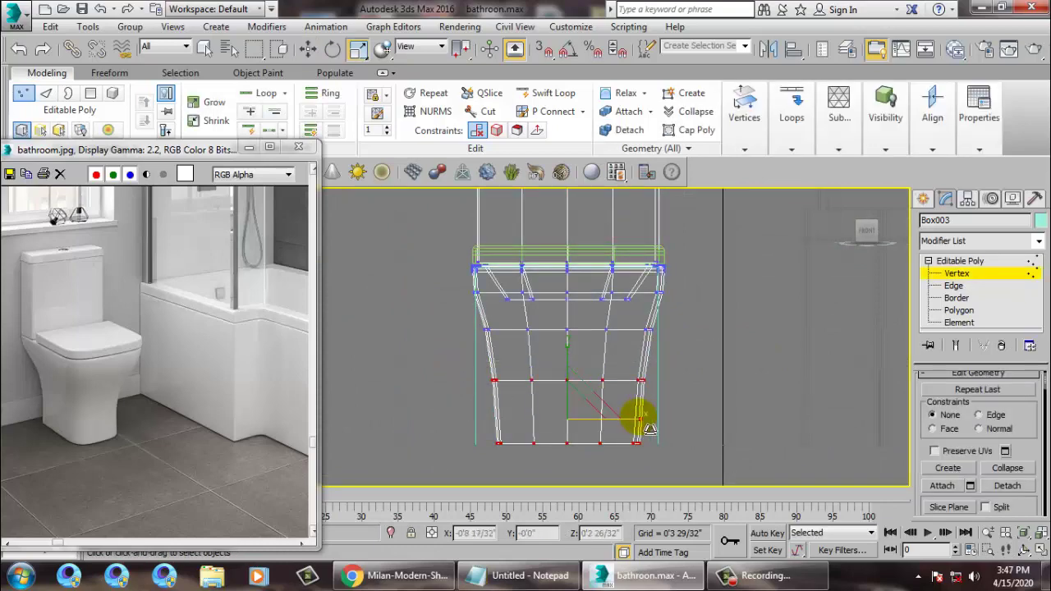
left_click_drag(649, 428, 617, 416)
key("alt+w")
right_click(821, 428)
key("alt+w")
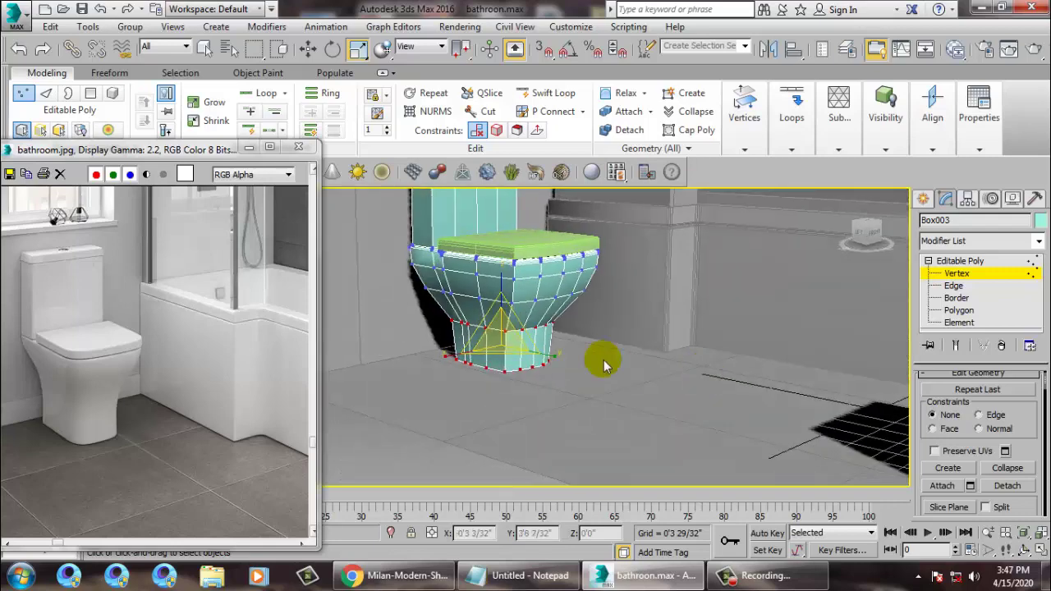
Step: Set the toilet body's object color to the grey custom color
middle_click_drag(603, 359, 593, 378, "alt")
middle_click_drag(562, 349, 643, 405)
middle_click_drag(619, 325, 595, 301, "alt")
middle_click_drag(594, 300, 739, 292)
scroll(674, 356, "up", 3)
key("ctrl+a")
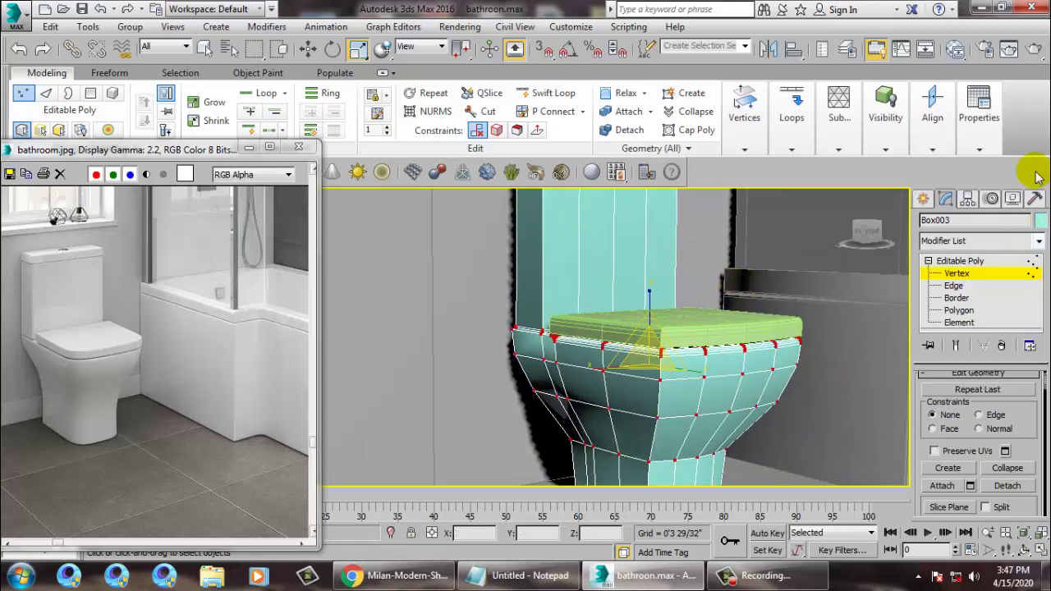
left_click(1038, 220)
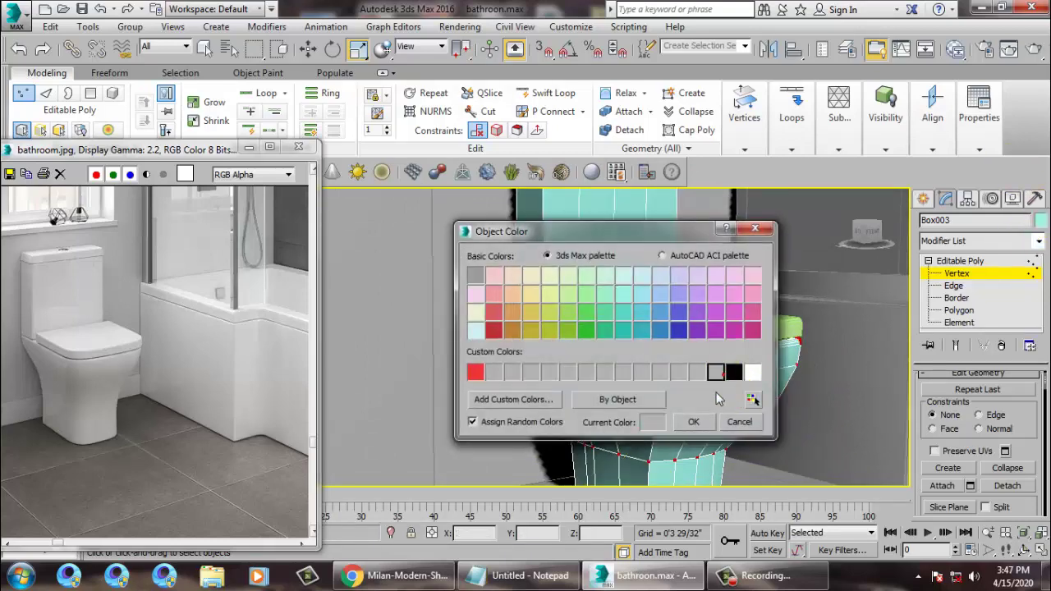
left_click(705, 423)
Step: Leave vertex editing, select the toilet lid and give it the same grey custom object color
left_click(1001, 256)
left_click(735, 321)
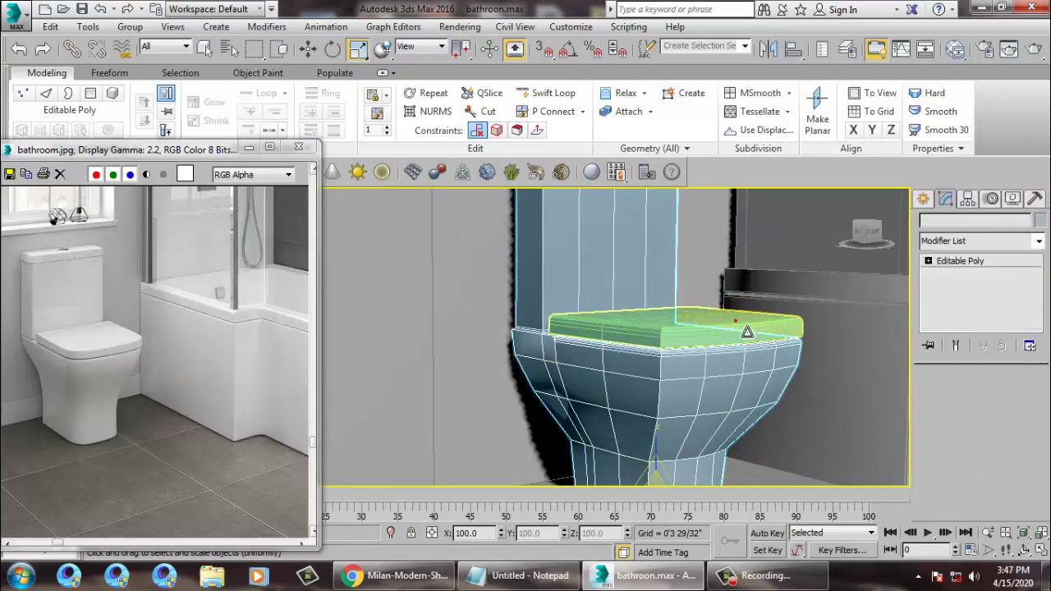
left_click(747, 332)
left_click(1038, 220)
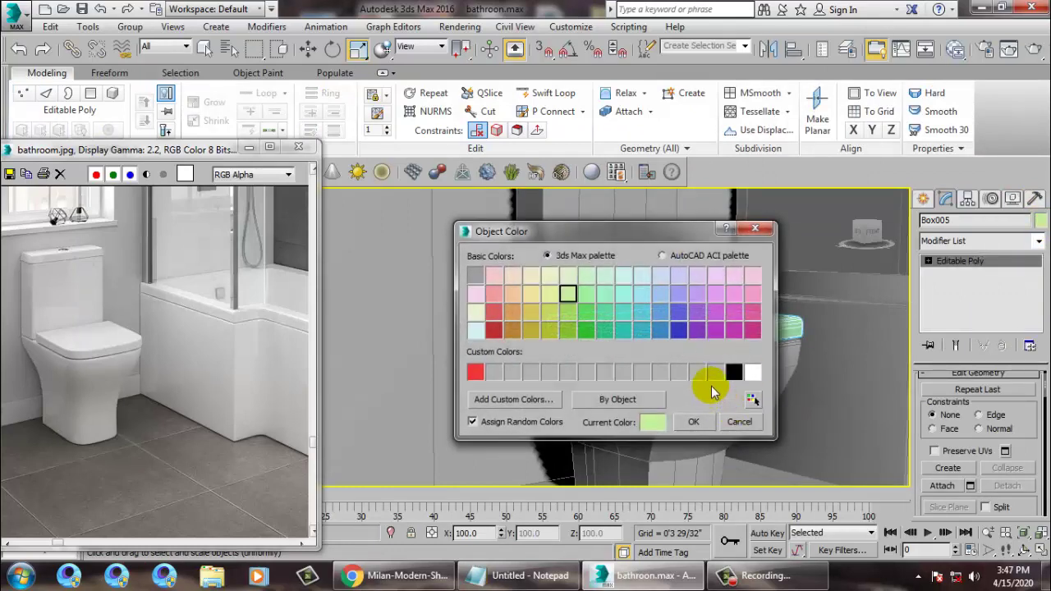
left_click(695, 422)
Step: Select the side vertices of the row midway down the bowl in the Front view and adjust their width by scaling
middle_click_drag(684, 359, 710, 334, "alt")
left_click(620, 366)
key("alt+w")
left_click(739, 286)
key("alt+w")
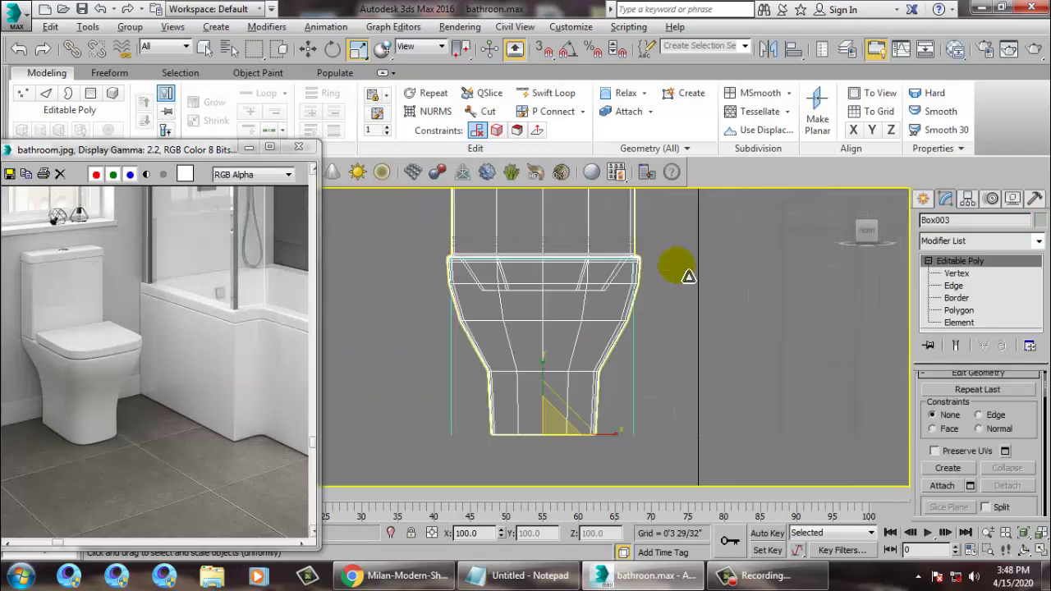
key("F3")
scroll(759, 325, "up", 2)
key("1")
left_click(314, 372)
left_click_drag(397, 394, 425, 360)
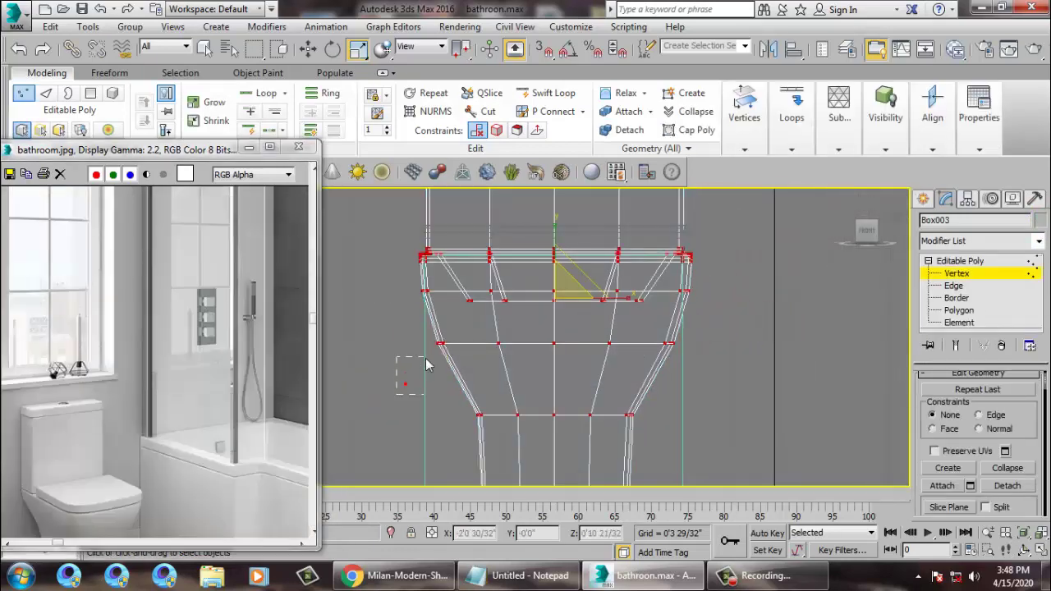
left_click_drag(478, 324, 480, 325)
Step: In the Left view, move the rear vertices of the bowl's middle row slightly toward the front of the toilet
key("l")
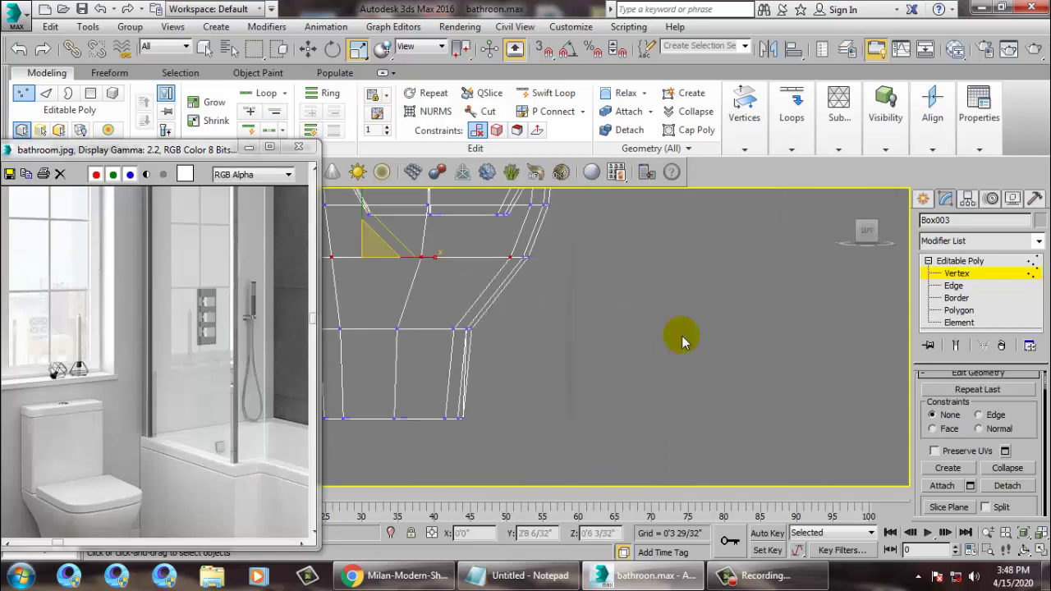
middle_click_drag(398, 299, 611, 344)
left_click_drag(449, 289, 480, 275)
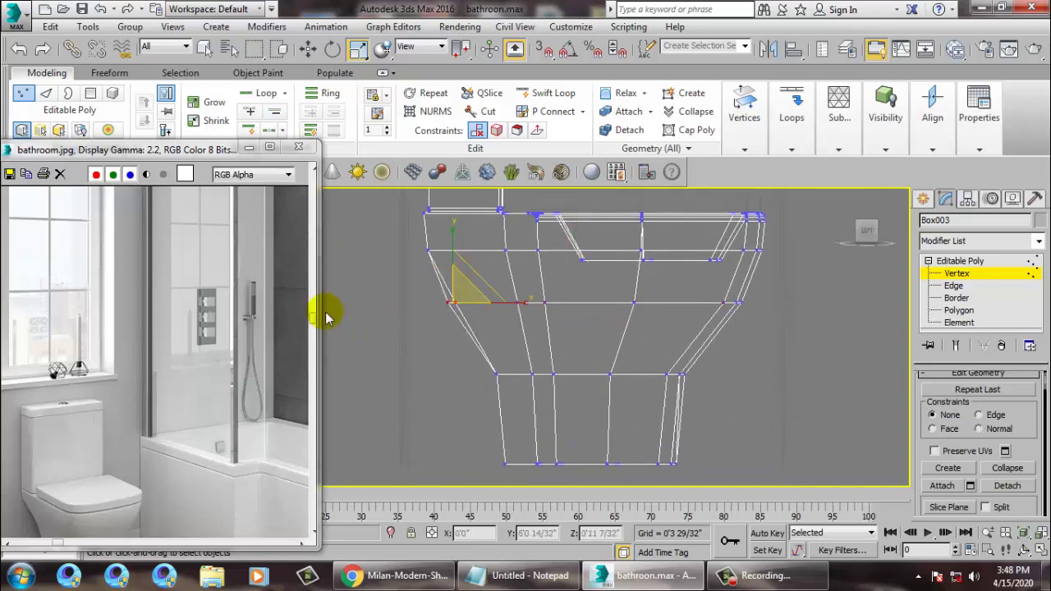
key("w")
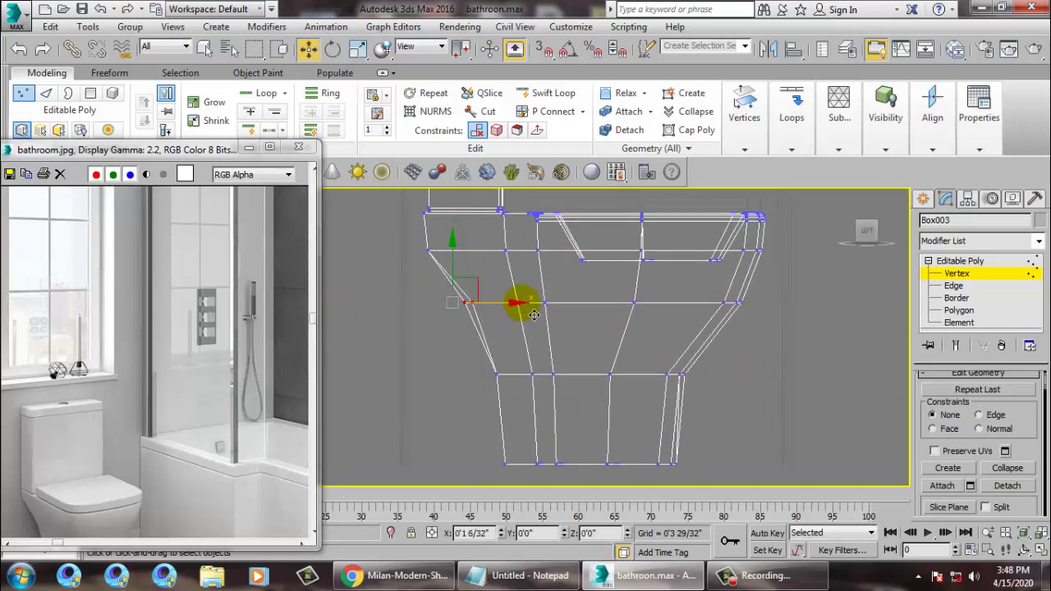
left_click_drag(534, 315, 535, 315)
key("alt+w")
right_click(727, 401)
key("alt+w")
Step: Add three closely spaced horizontal edge loops around the toilet tank near its top with Swift Loop
middle_click_drag(766, 392, 696, 397, "alt")
left_click_drag(145, 153, 180, 133)
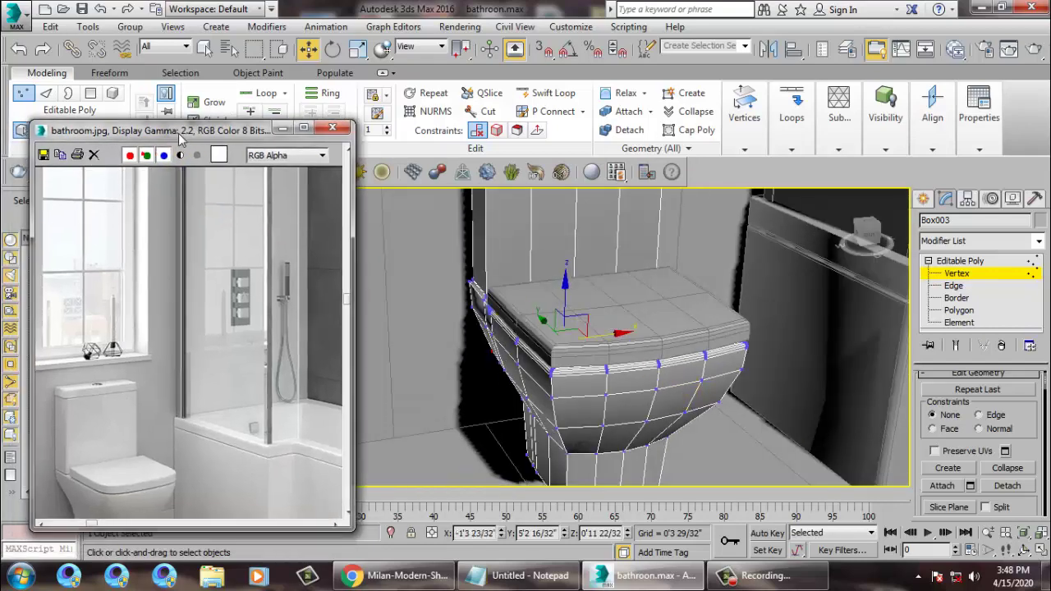
middle_click_drag(657, 244, 647, 285, "alt")
scroll(682, 323, "up", 3)
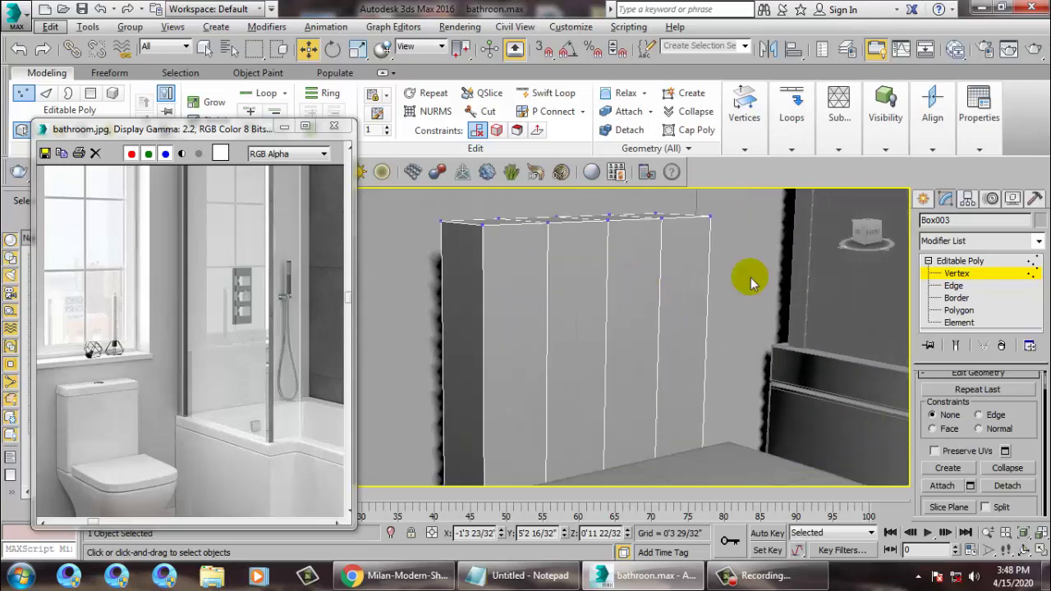
left_click(954, 261)
left_click(549, 93)
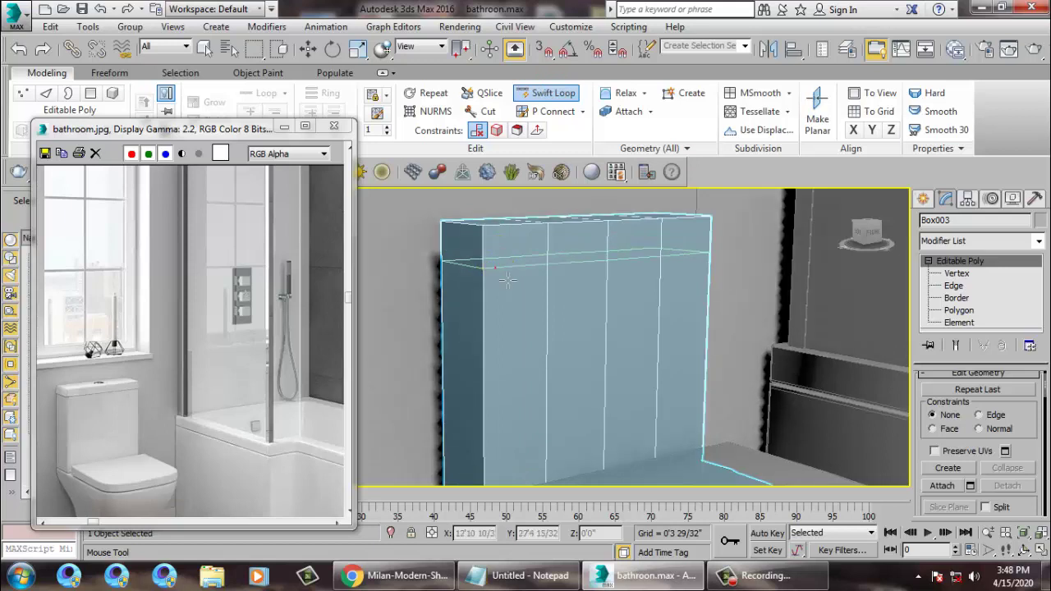
scroll(507, 281, "up", 5)
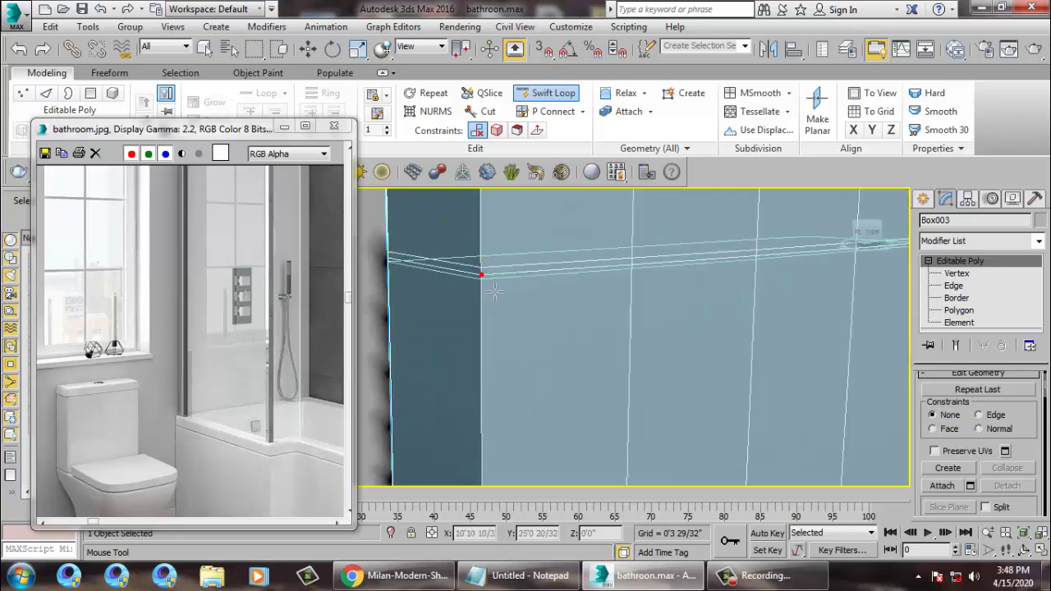
left_click(483, 283)
Step: Extrude the middle of the three tank edge loops inward with height -0'0 6/32" and width 0'0 16/32" to form a groove
key("w")
left_click(956, 285)
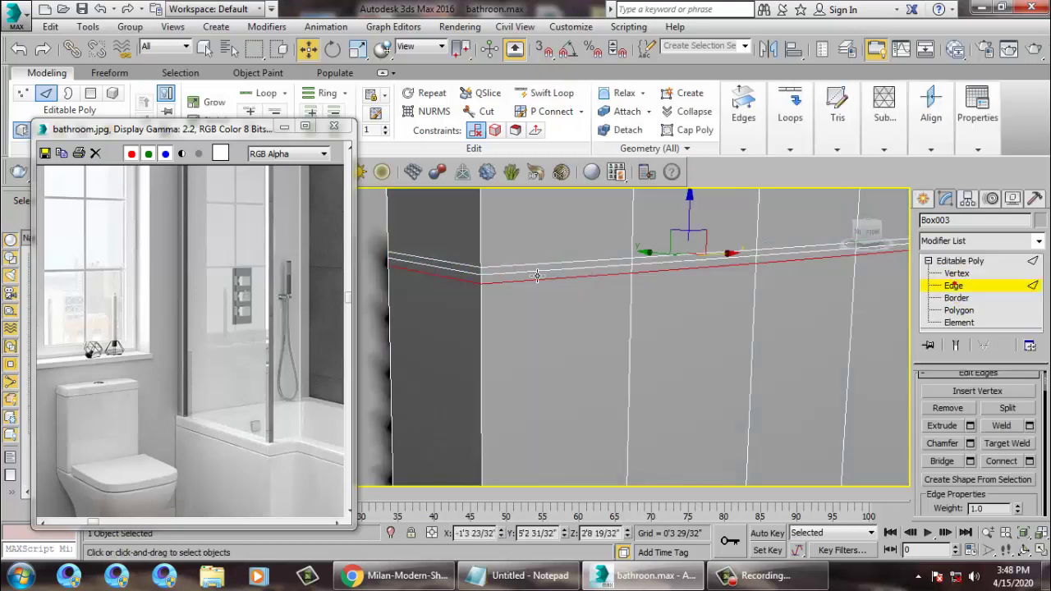
left_click_drag(551, 280, 552, 284)
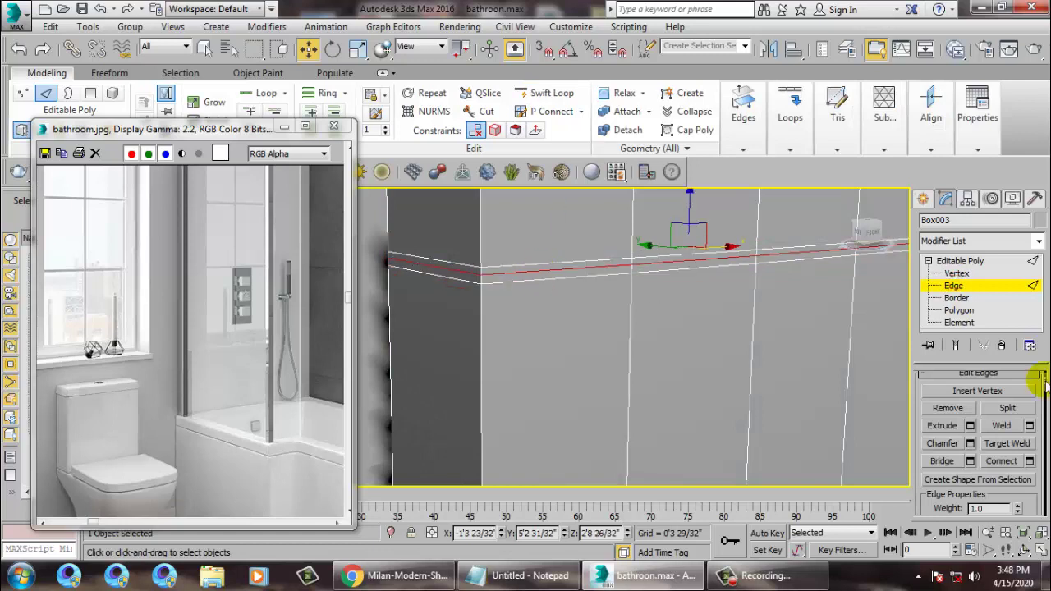
left_click(971, 426)
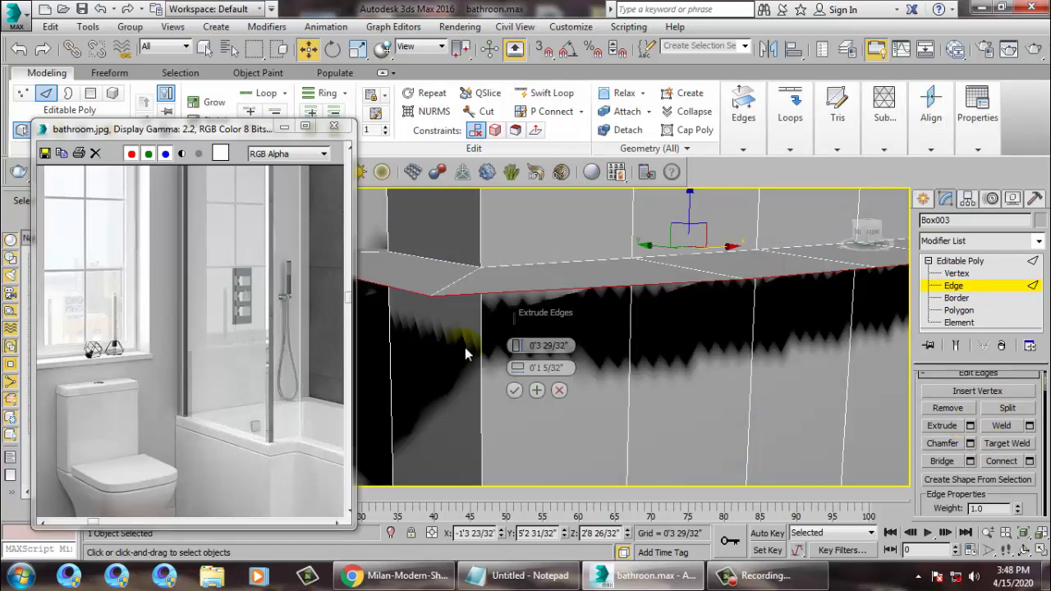
left_click_drag(519, 351, 532, 411)
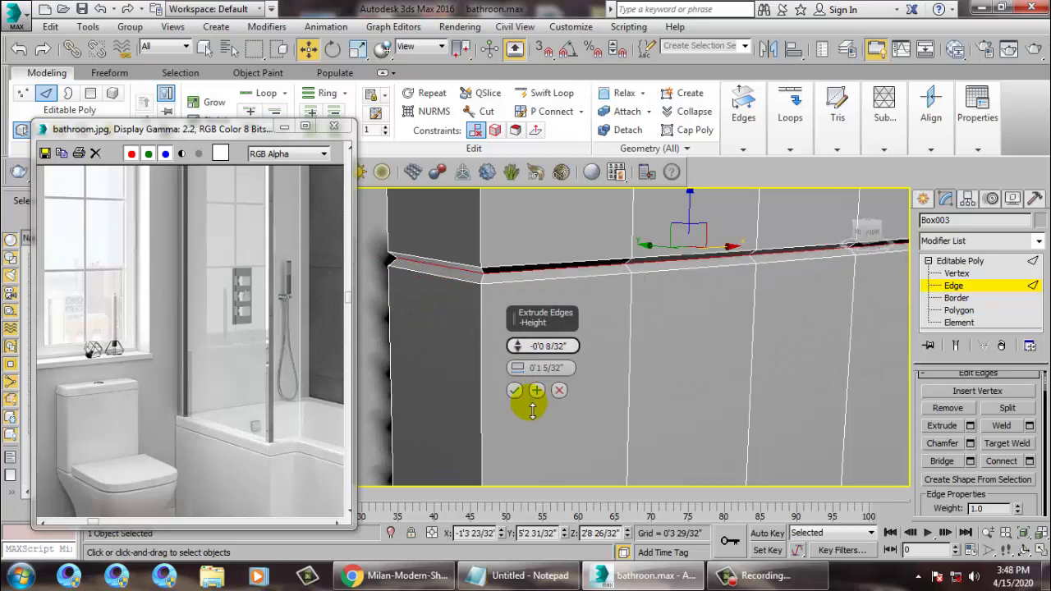
left_click(517, 365)
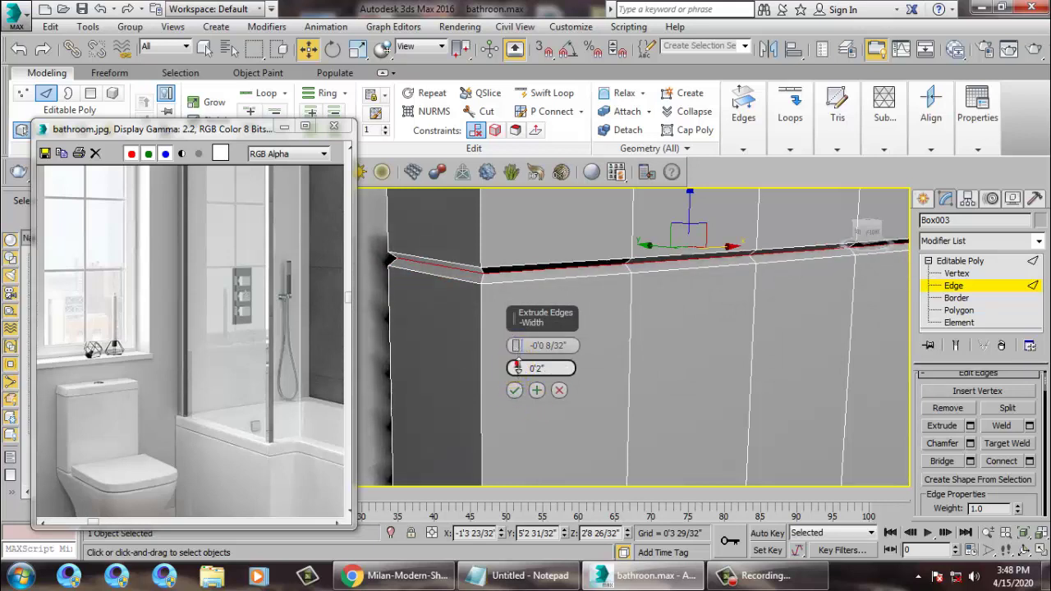
left_click_drag(518, 345, 519, 348)
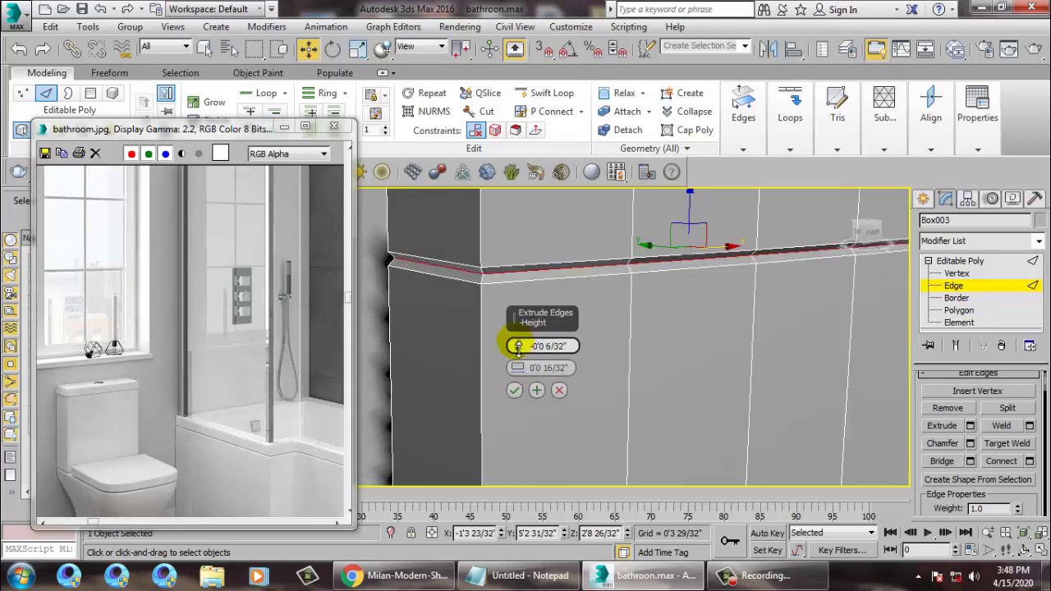
left_click(514, 390)
Step: Chamfer the outer edges of the tank's top face by 0'0 17/32" with 4 segments
middle_click_drag(698, 281, 640, 307)
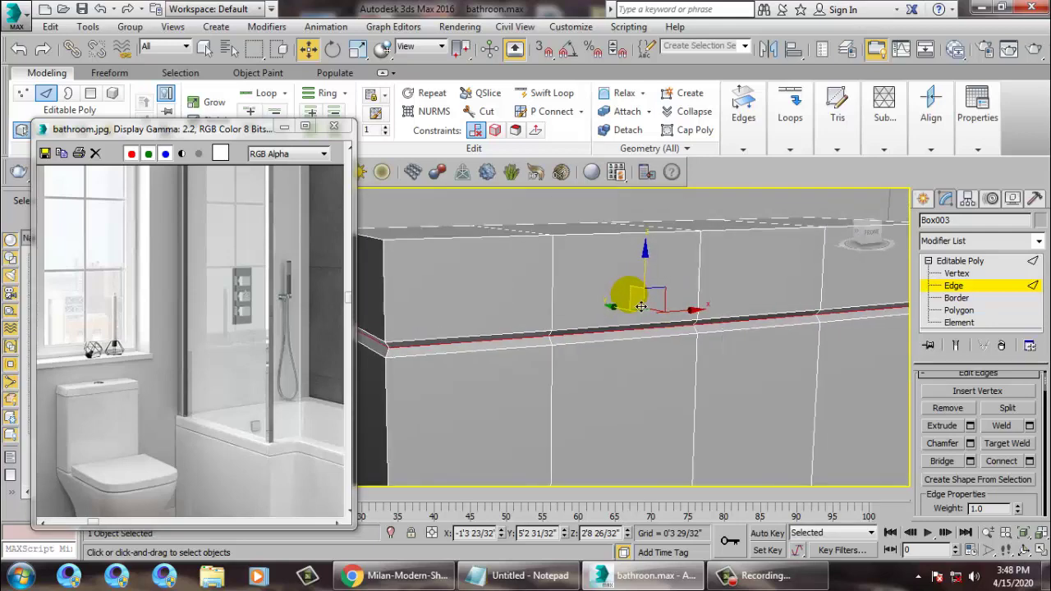
scroll(631, 306, "down", 5)
left_click(547, 283)
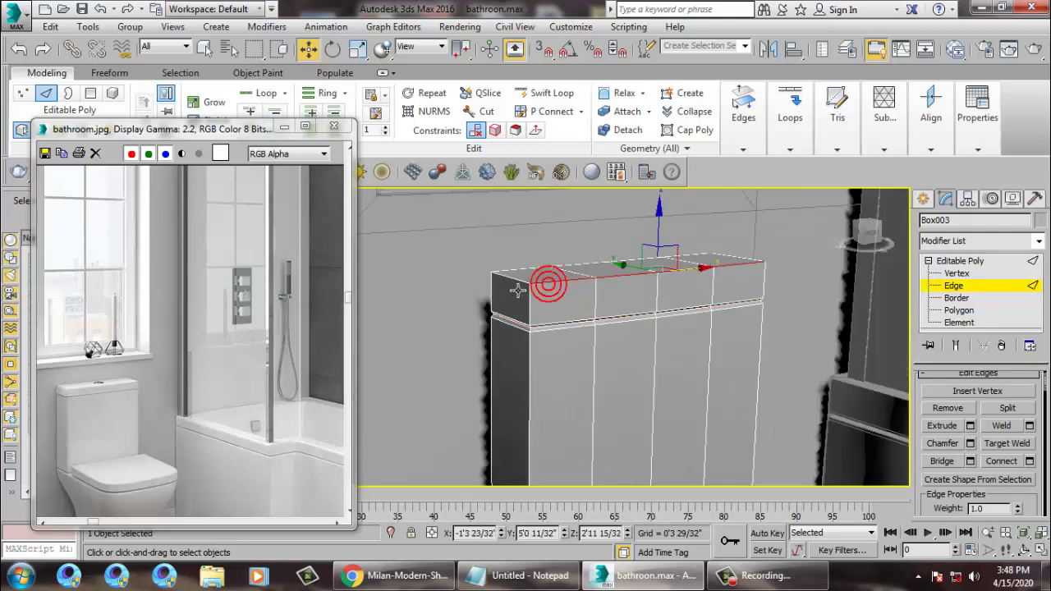
middle_click_drag(518, 290, 616, 300, "alt")
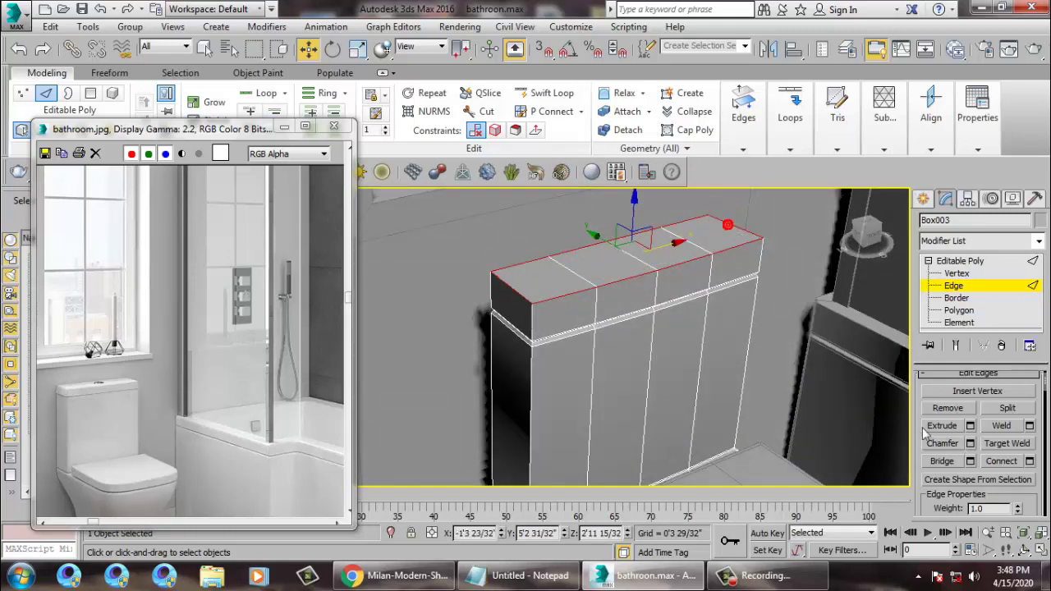
left_click(969, 444)
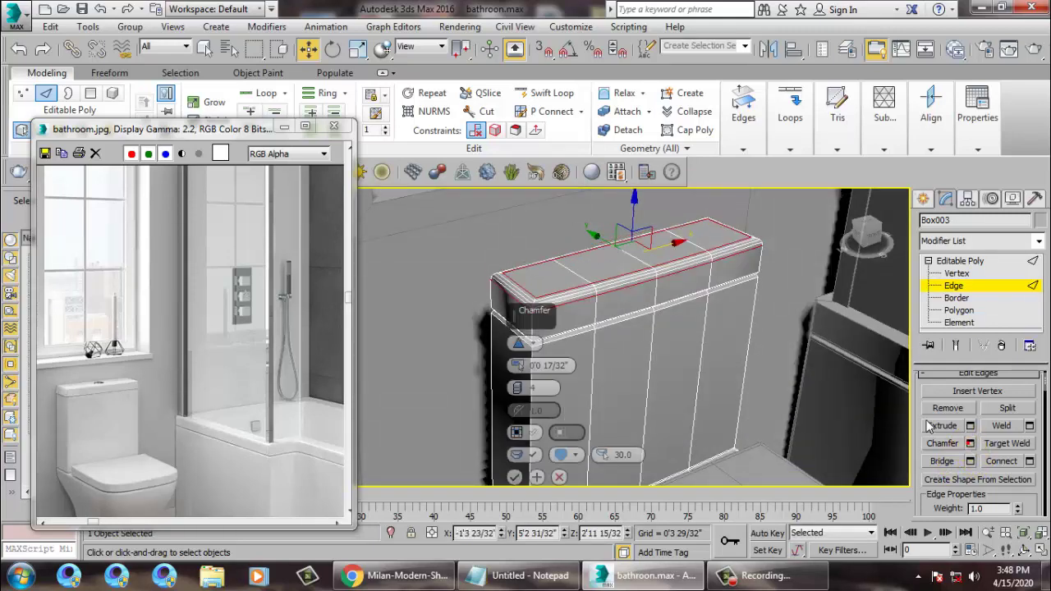
left_click(515, 478)
Step: Examine the toilet's overall shape in the Left and Perspective views
middle_click_drag(715, 387, 734, 252, "alt")
scroll(735, 252, "down", 3)
key("alt+w")
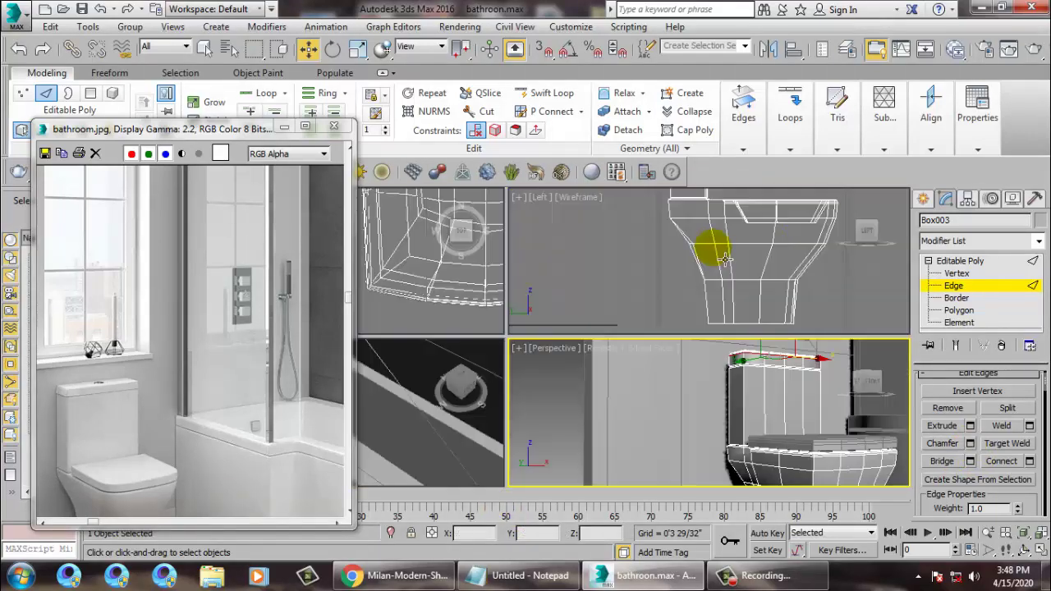
right_click(702, 259)
key("alt+w")
key("alt+w")
right_click(747, 394)
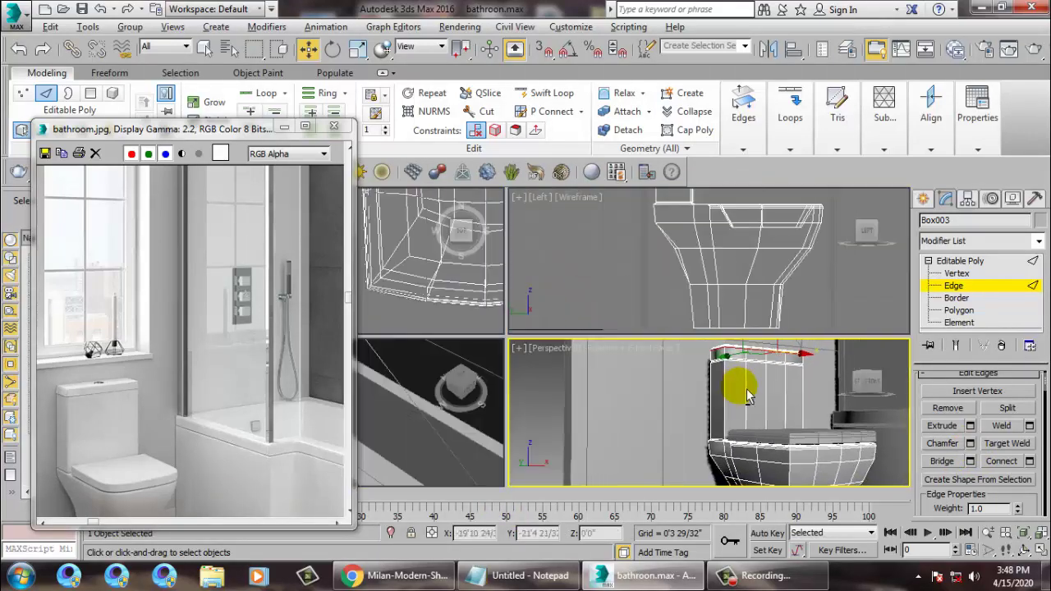
key("alt+w")
Step: Add horizontal Swift Loop edge loops around the junction of bowl and foot and near the floor
middle_click_drag(704, 410, 729, 301)
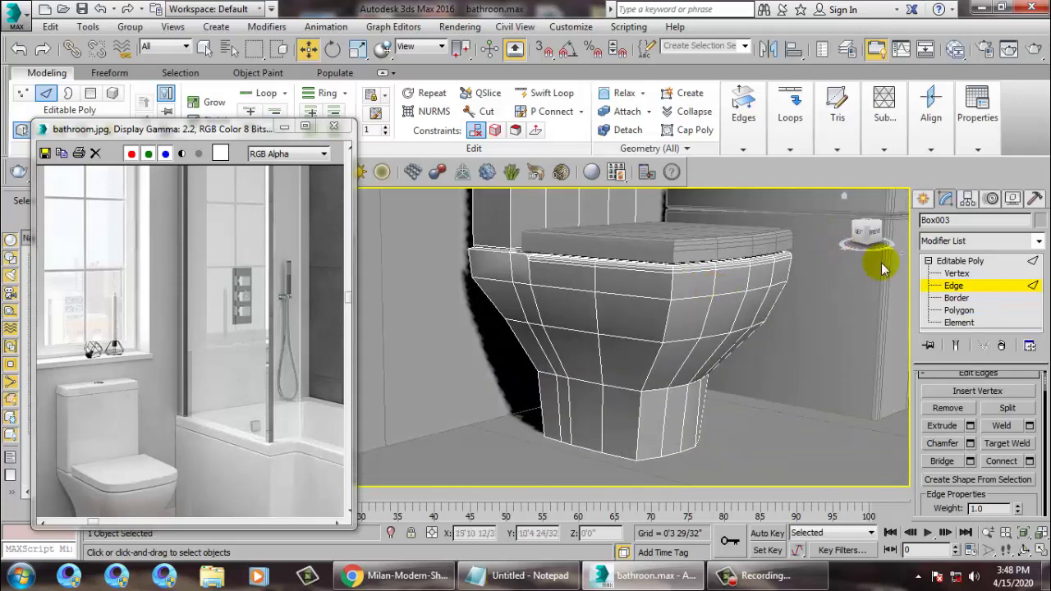
left_click(955, 263)
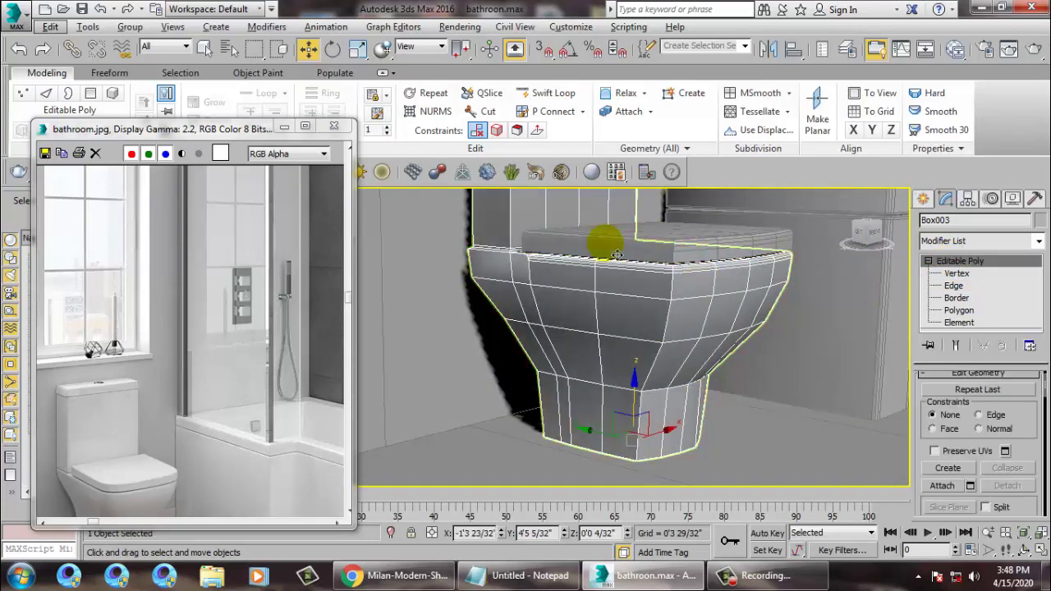
left_click(570, 93)
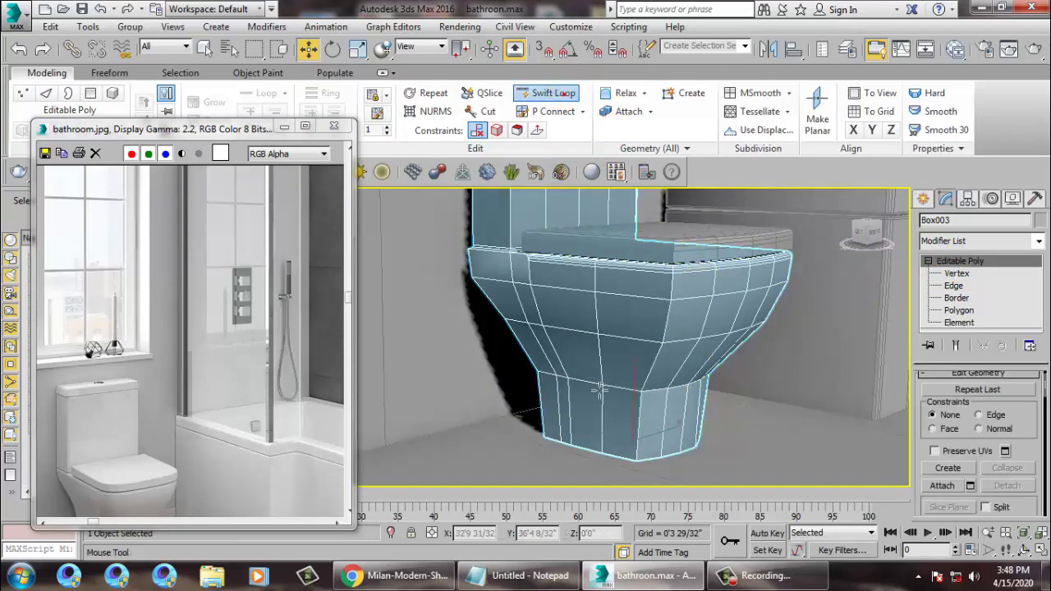
left_click(642, 373)
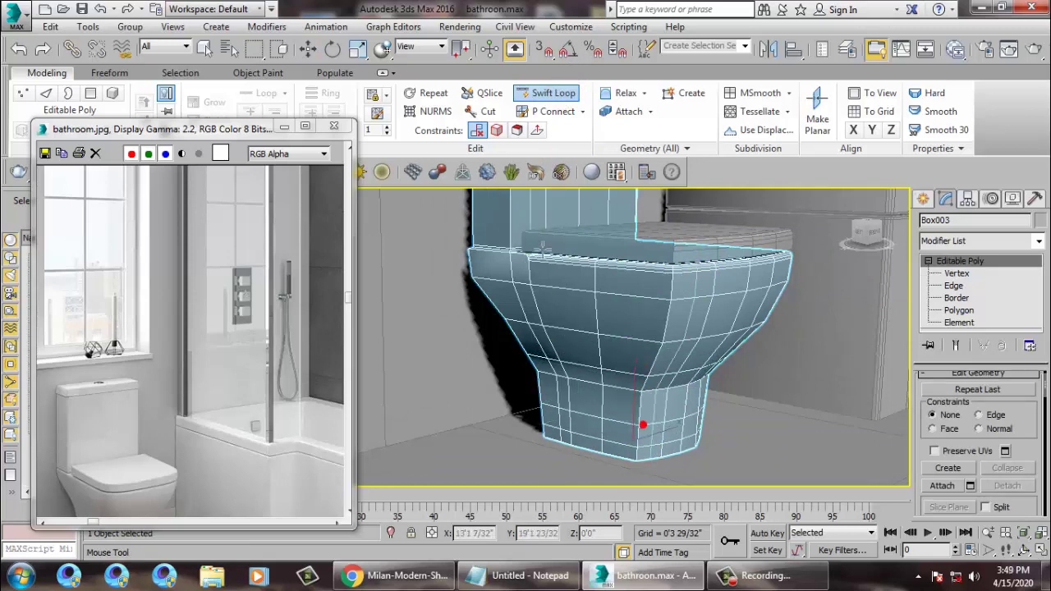
Step: Add Swift Loop edge loops near the tank's top and bottom, vertically along its side, and around the bowl below the rim
middle_click_drag(532, 240, 656, 397, "alt")
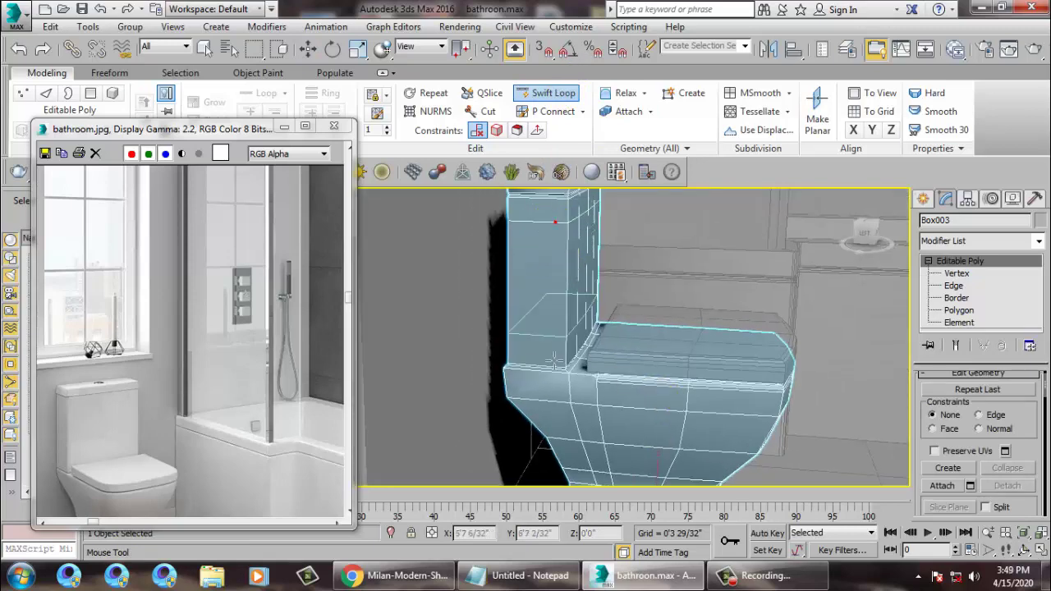
left_click(535, 237)
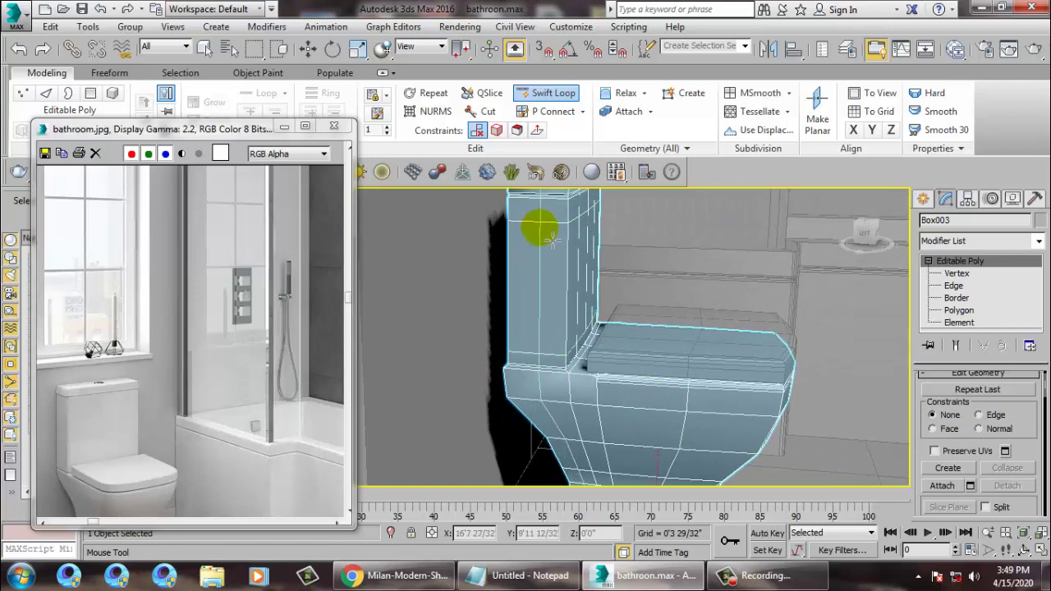
left_click_drag(551, 241, 551, 241)
middle_click_drag(552, 241, 480, 268, "alt")
left_click(713, 417)
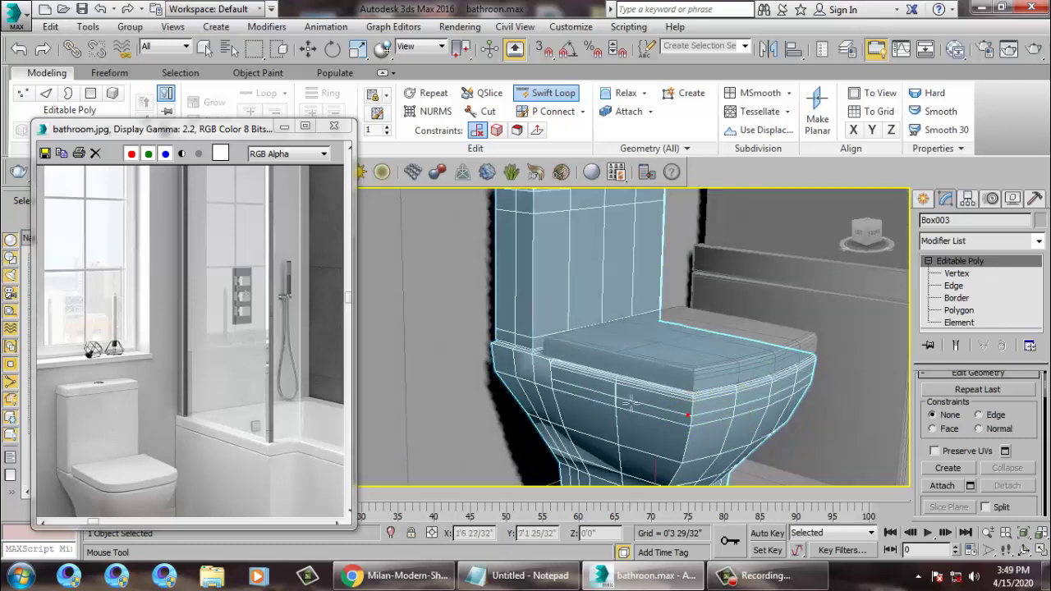
Step: Add further Swift Loop edge loops to the toilet bowl just below the rim and leave the tool
middle_click_drag(631, 402, 727, 400, "alt")
left_click(658, 400)
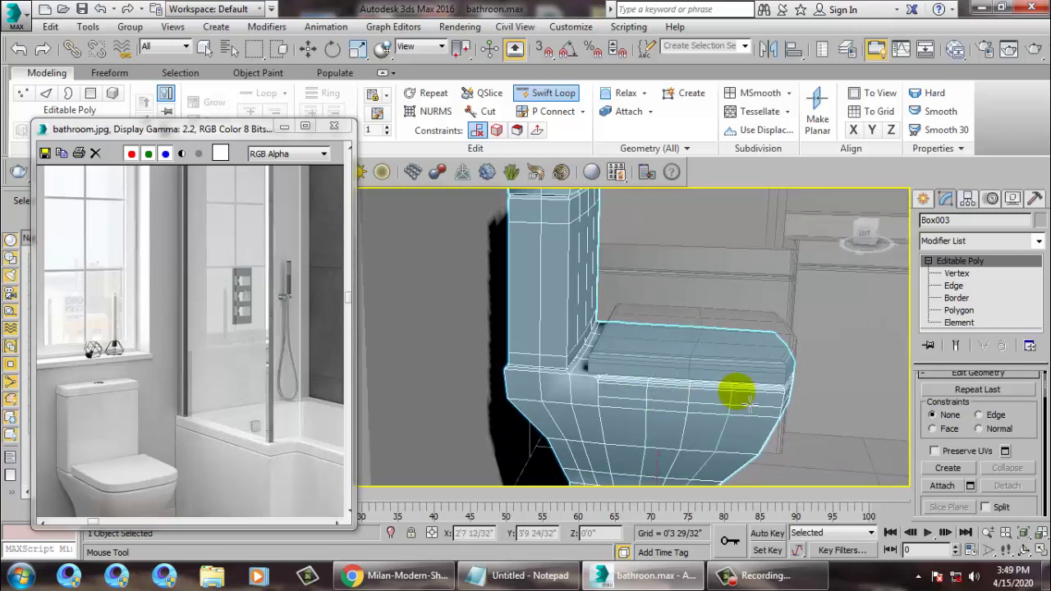
left_click(779, 402)
middle_click_drag(782, 403, 753, 371, "alt")
key("w")
Step: Apply a MeshSmooth modifier to the toilet body and examine the smoothed tank and bowl
left_click(1037, 244)
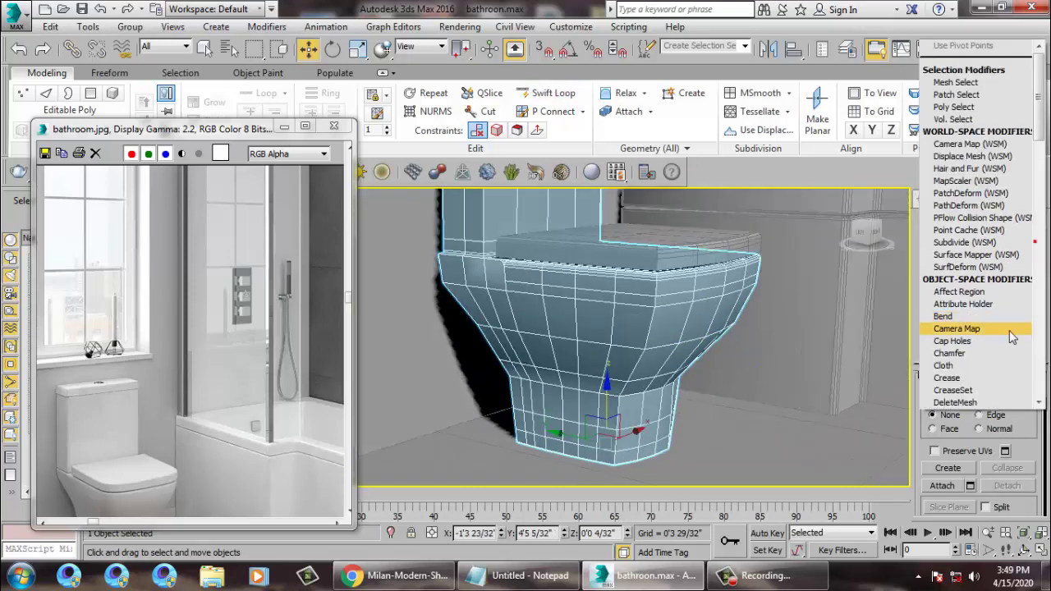
scroll(1030, 271, "down", 10)
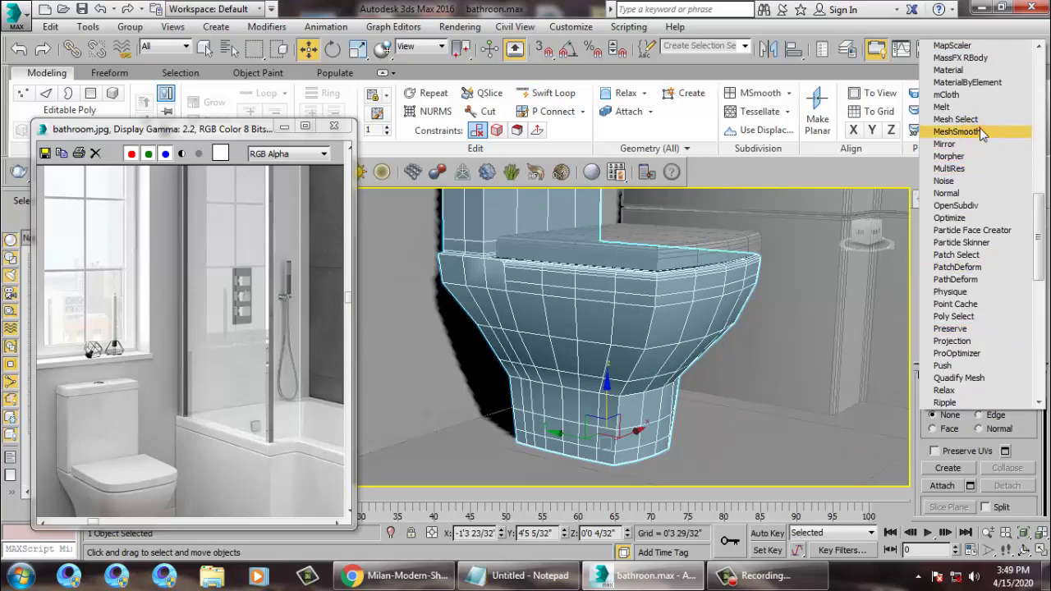
left_click(981, 134)
middle_click_drag(688, 271, 751, 393)
middle_click_drag(687, 325, 719, 374)
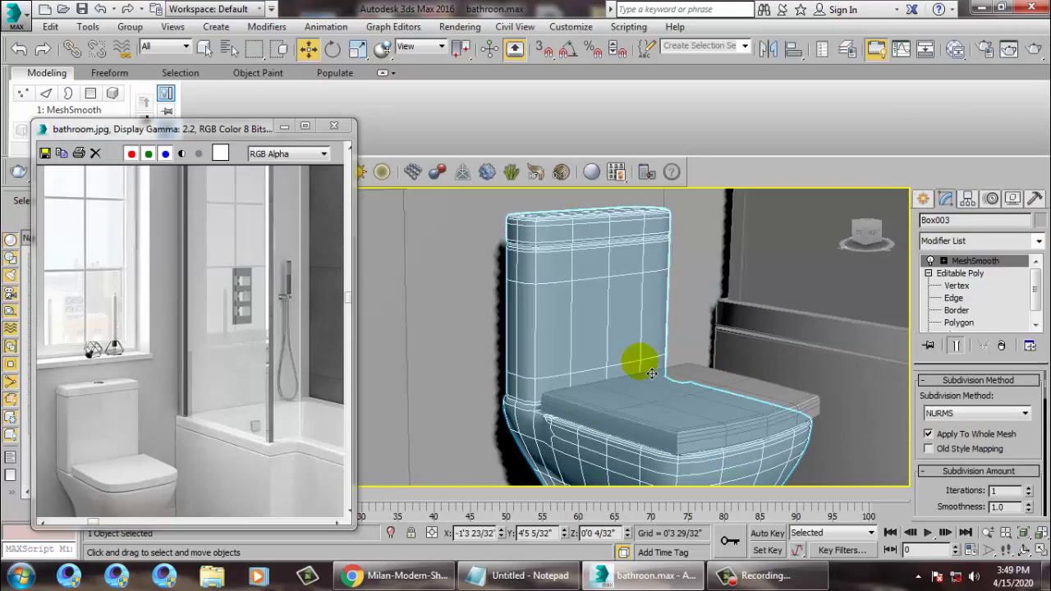
middle_click_drag(721, 332, 612, 317, "alt")
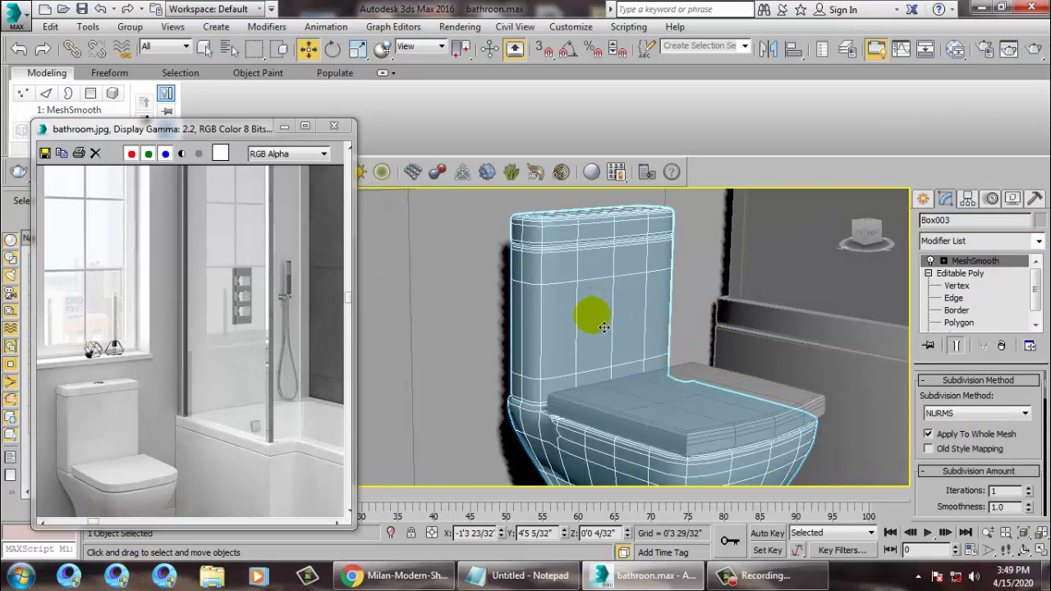
Step: Toggle off the toilet body's MeshSmooth effect, then reselect the body and return to its Editable Poly level
left_click(930, 260)
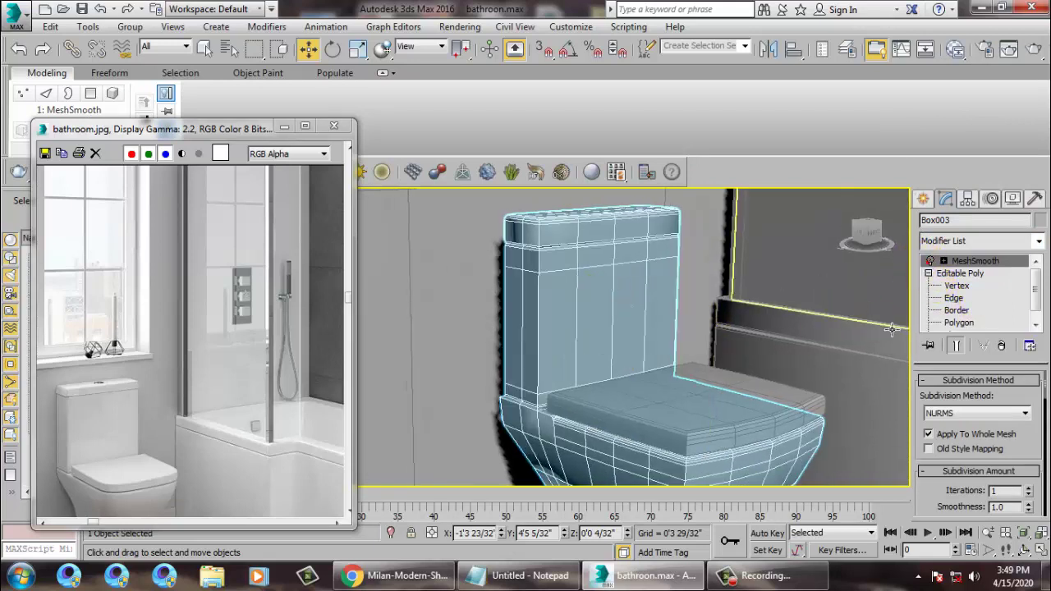
left_click(648, 268)
left_click(775, 295)
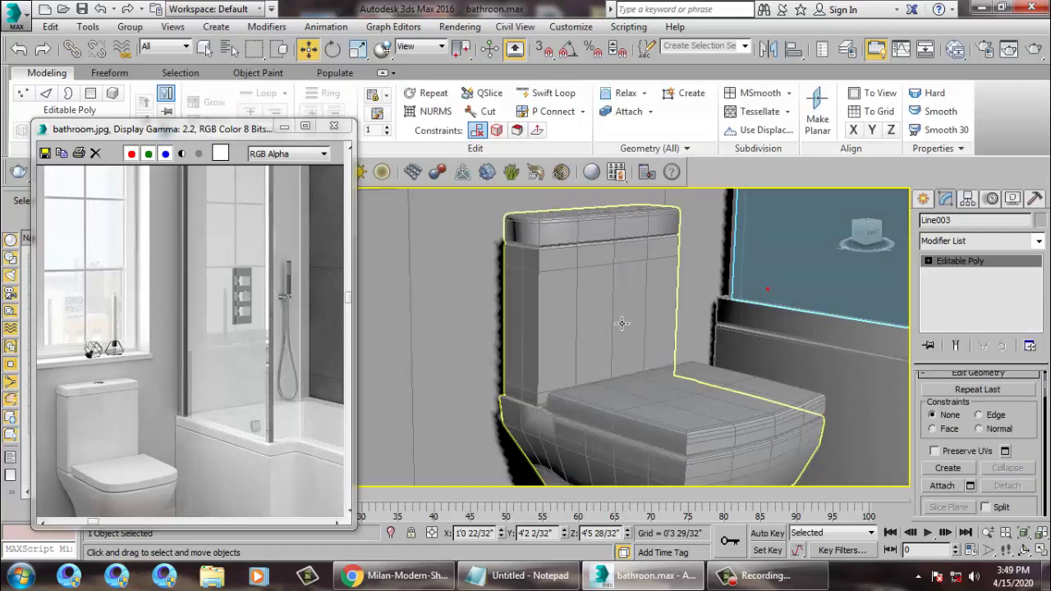
left_click(609, 312)
left_click(959, 272)
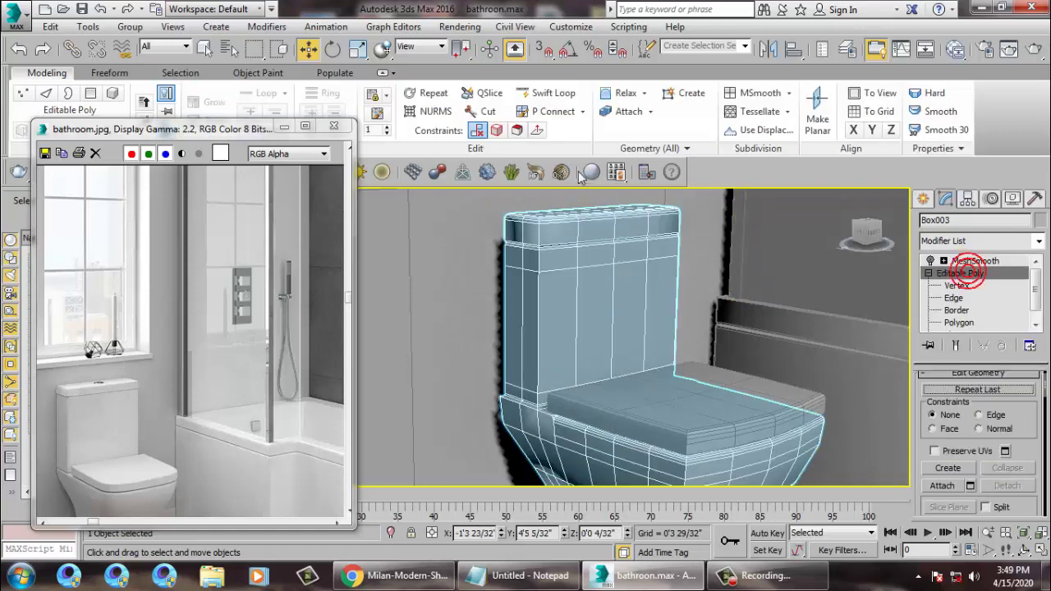
Step: Add horizontal Swift Loop edge loops across the tank's middle and close to its base, then return to the MeshSmooth level
left_click(550, 93)
middle_click_drag(550, 267, 566, 314)
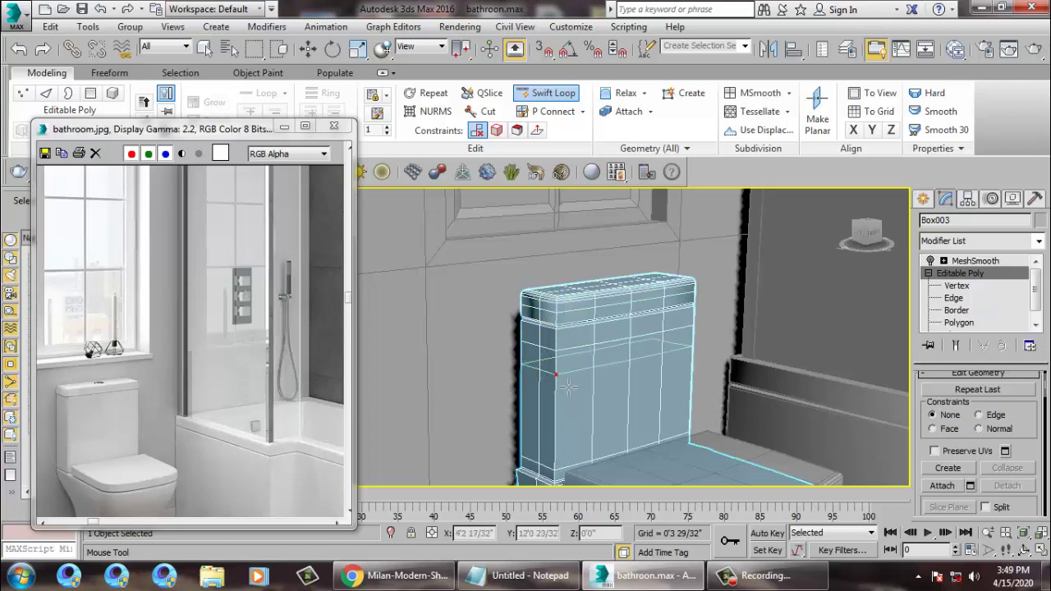
left_click(559, 423)
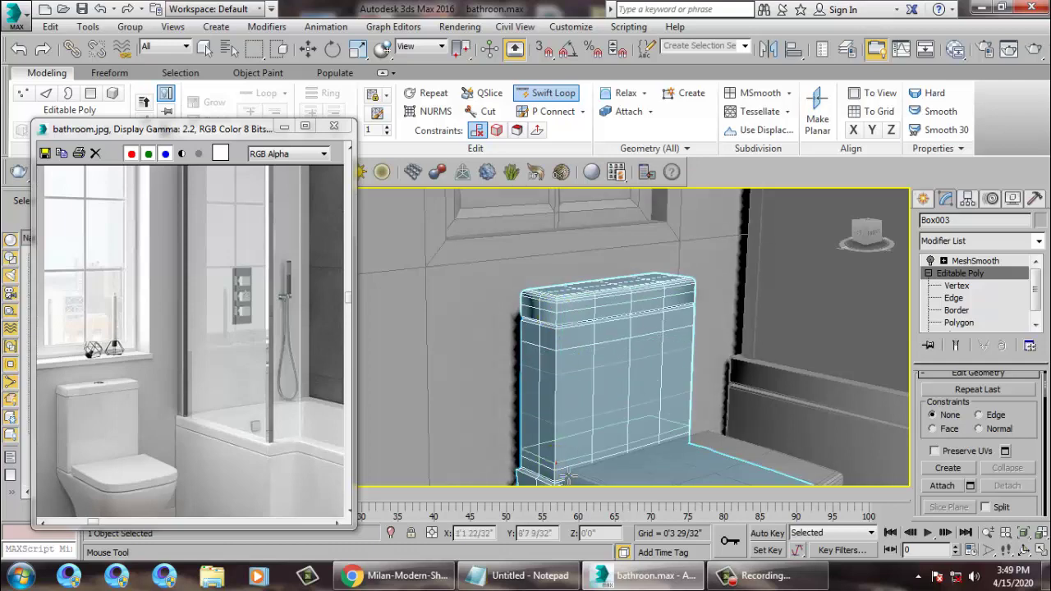
scroll(556, 464, "up", 6)
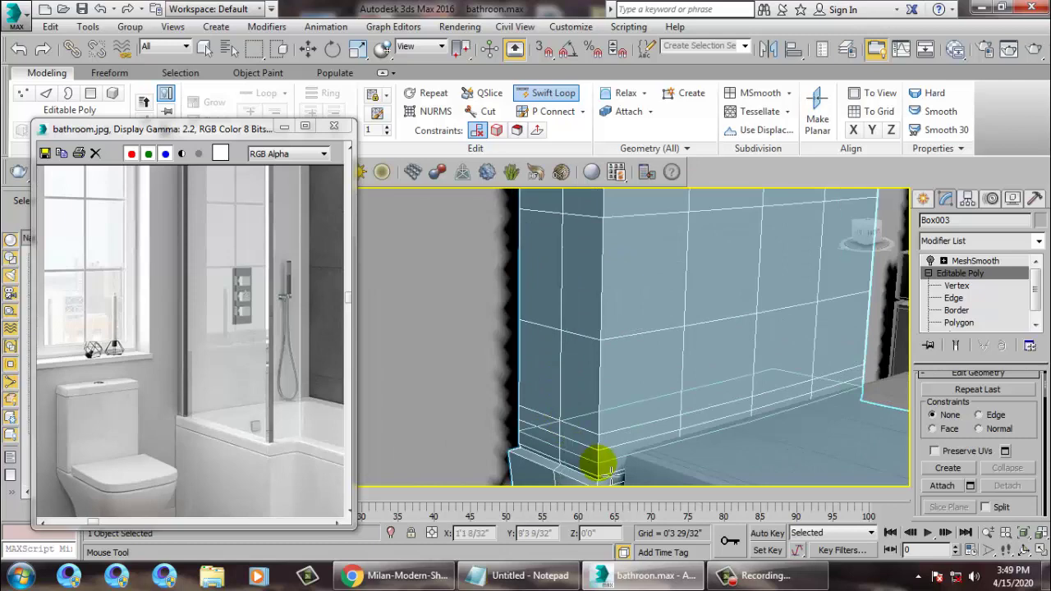
left_click(600, 468)
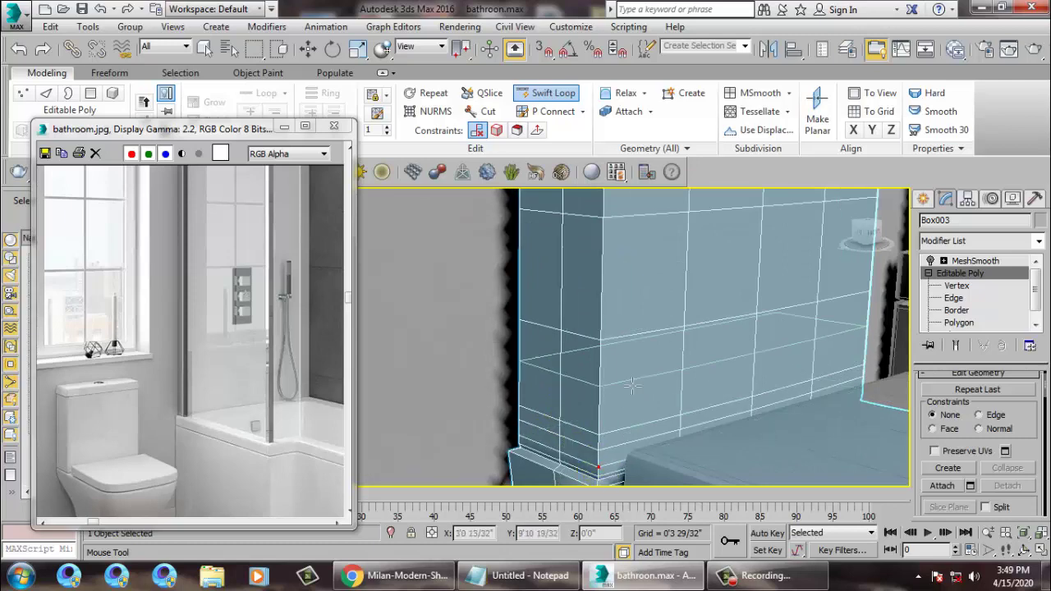
middle_click_drag(616, 419, 621, 333)
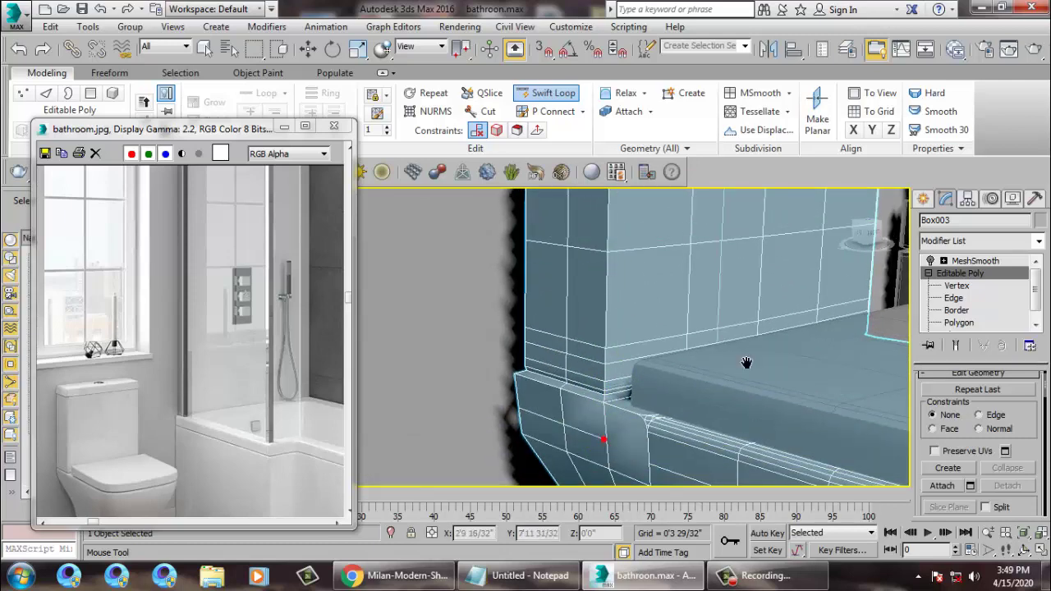
middle_click_drag(746, 363, 694, 306)
middle_click_drag(699, 359, 640, 315)
scroll(667, 308, "down", 5)
key("w")
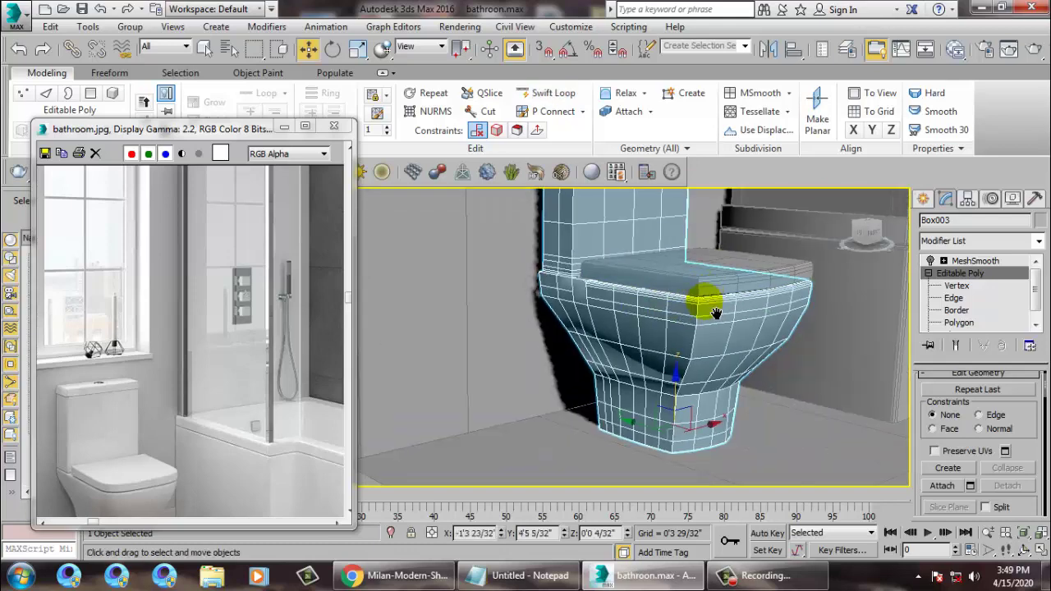
middle_click_drag(706, 304, 730, 426)
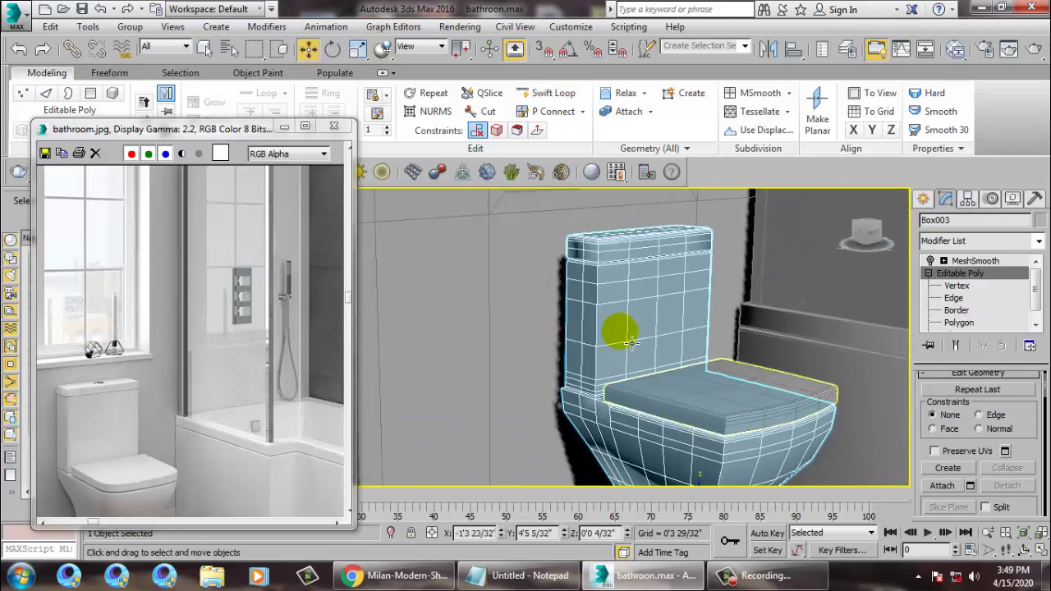
left_click(957, 261)
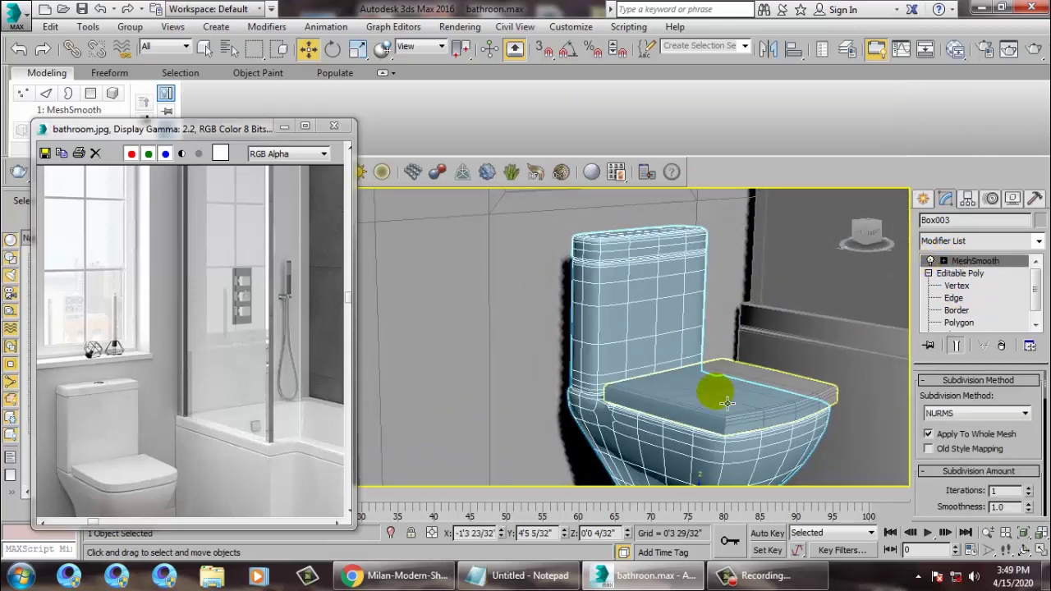
Step: Apply a MeshSmooth modifier to the toilet seat lid and examine its rounded corners
left_click(727, 404)
left_click(1041, 237)
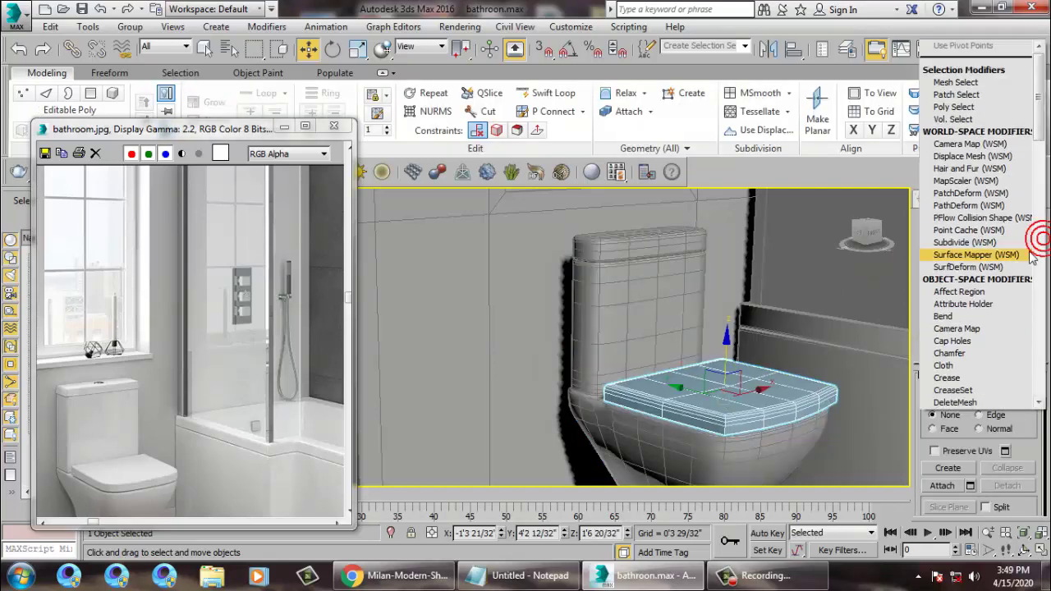
scroll(1033, 296, "down", 10)
left_click(957, 131)
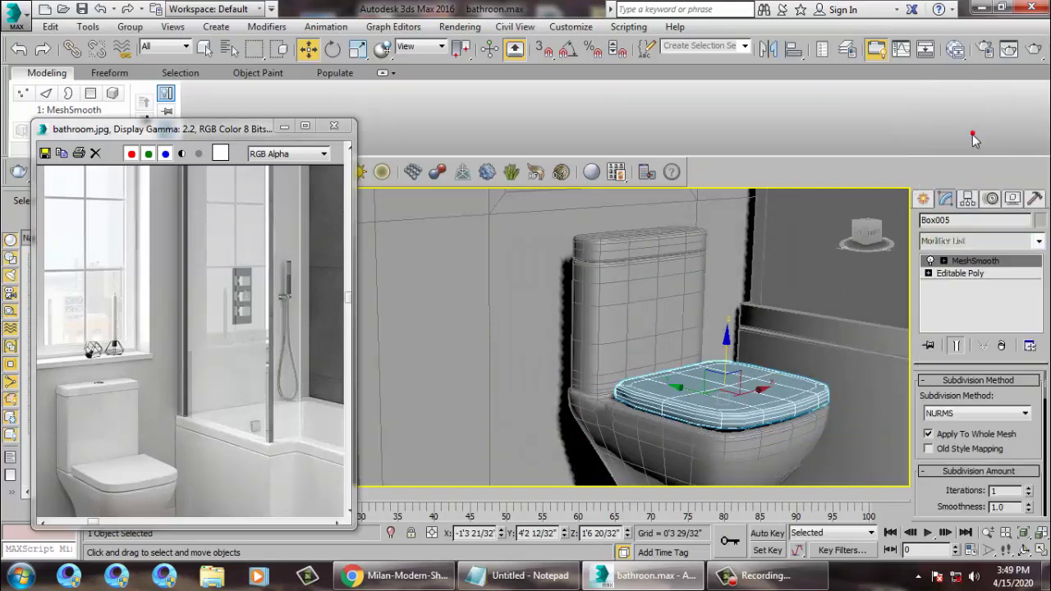
middle_click_drag(737, 350, 681, 283, "alt")
middle_click_drag(587, 381, 525, 444, "alt")
Step: Turn off the seat lid's MeshSmooth effect and return to the lid's Editable Poly level
left_click(517, 441)
scroll(525, 444, "up", 4)
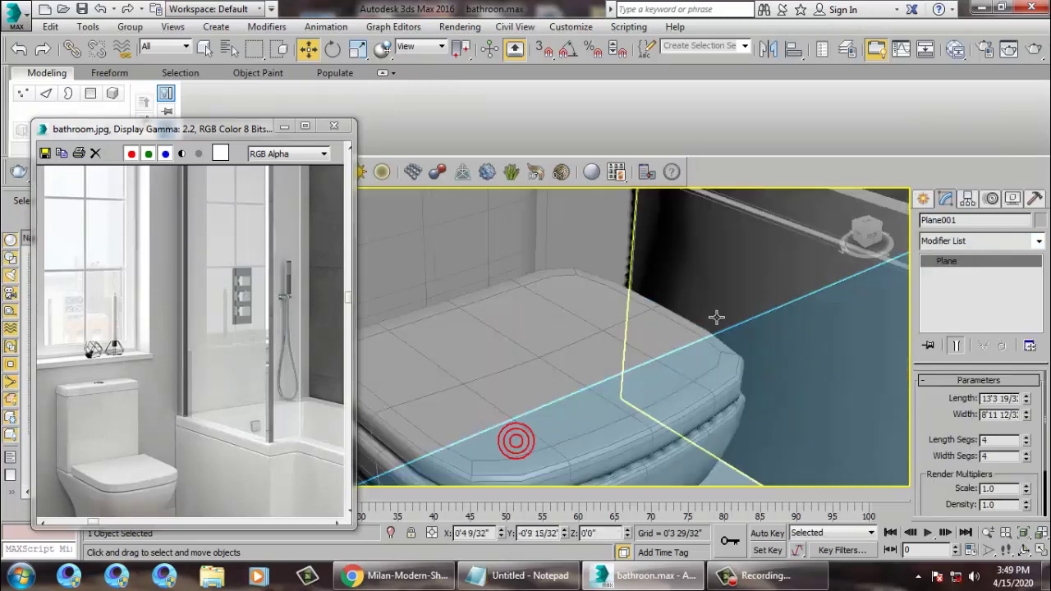
left_click(485, 366)
left_click(931, 261)
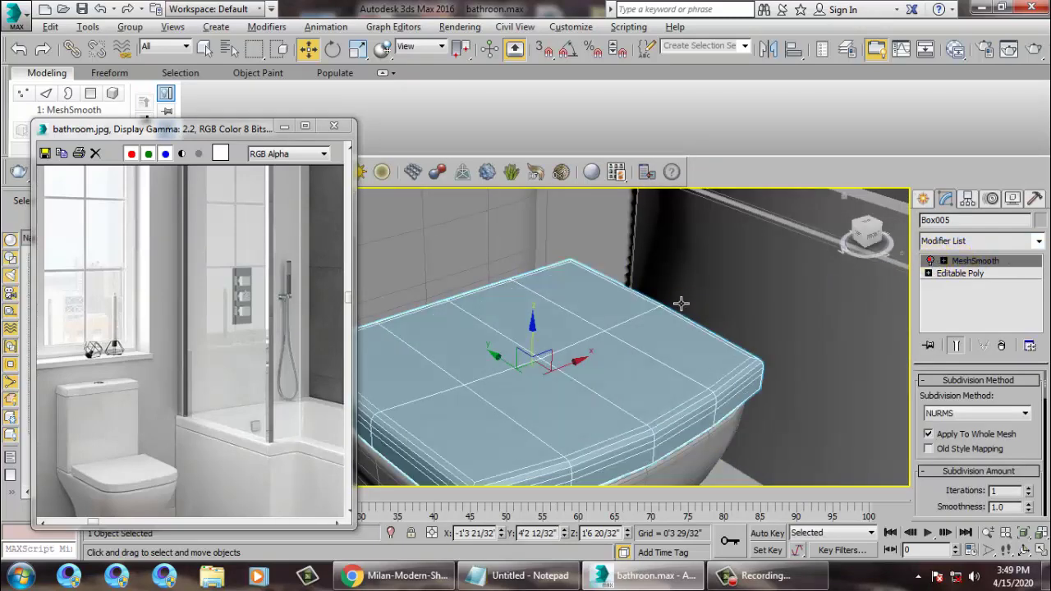
middle_click_drag(681, 303, 764, 269, "alt")
left_click(959, 274)
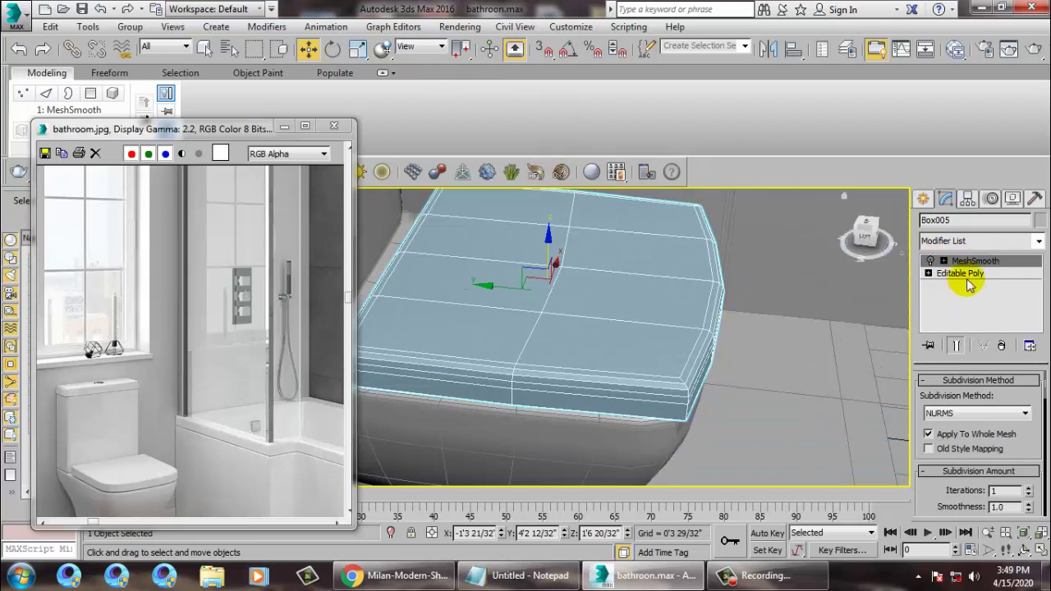
Step: Add Swift Loop edge loops across and along the seat lid, then turn its MeshSmooth effect back on
left_click(553, 92)
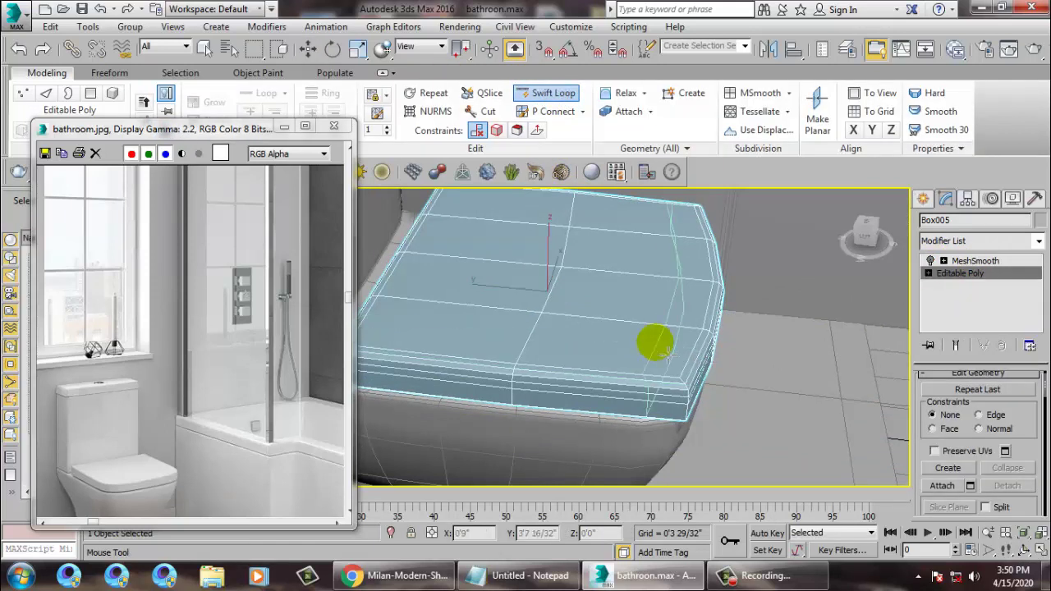
left_click(658, 343)
left_click(406, 329)
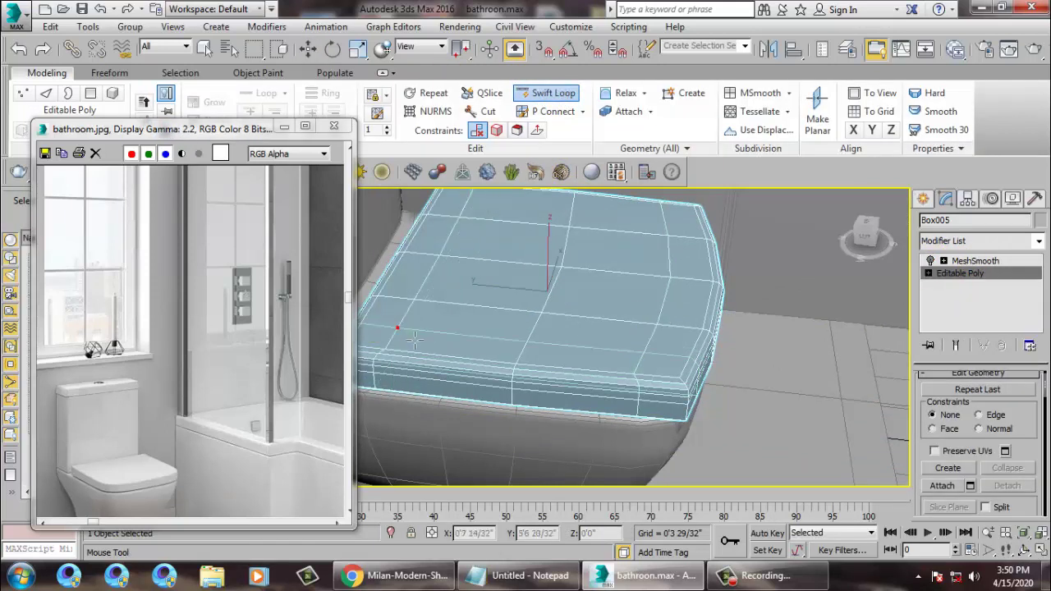
middle_click_drag(399, 330, 484, 323, "alt")
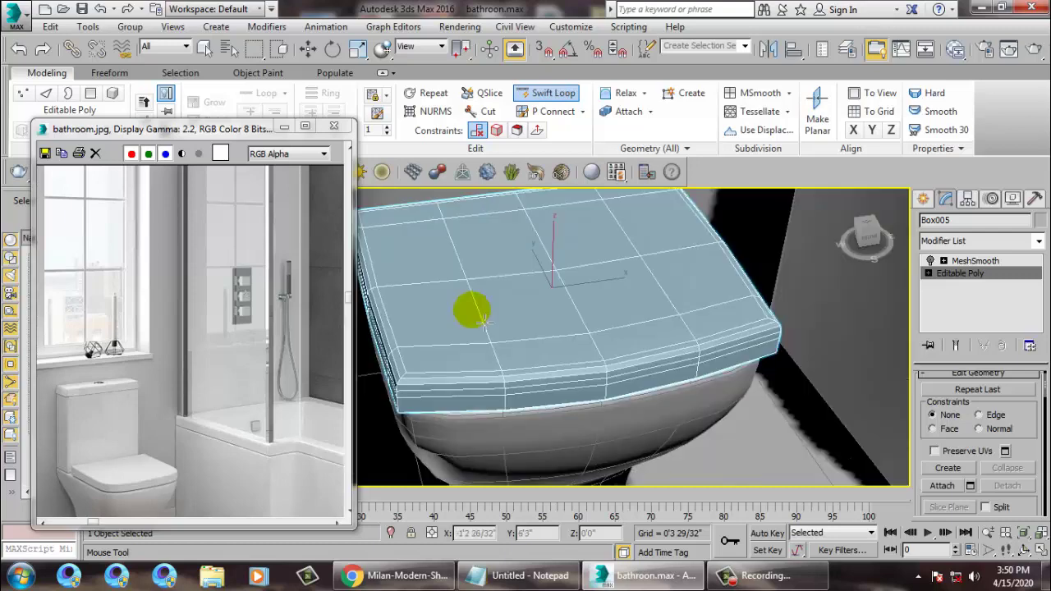
left_click(553, 349)
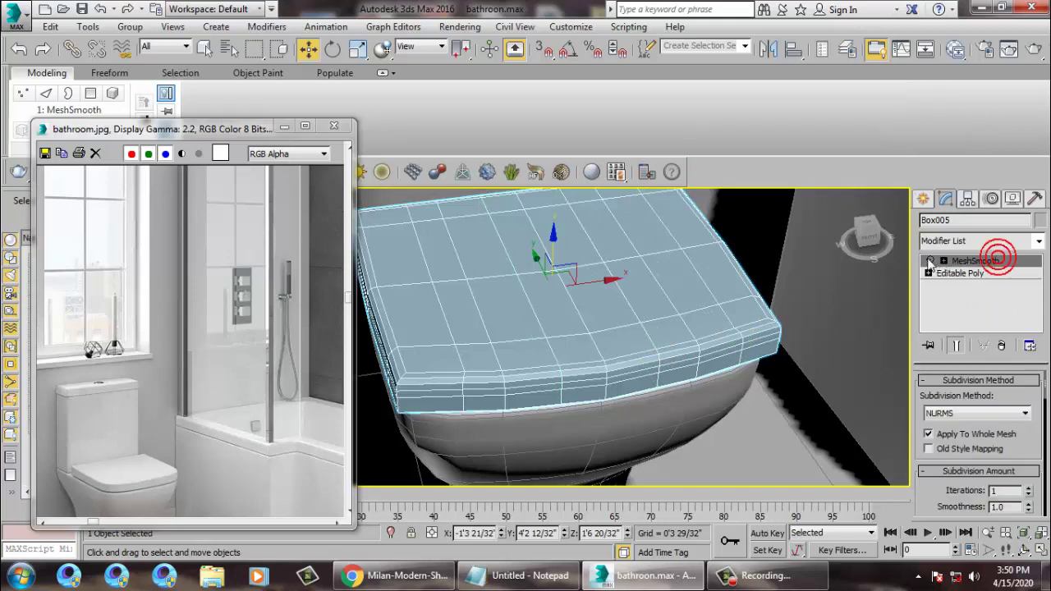
left_click(930, 260)
Step: Delete the leftover box standing on the floor beside the bathtub
middle_click_drag(616, 316, 722, 395, "alt")
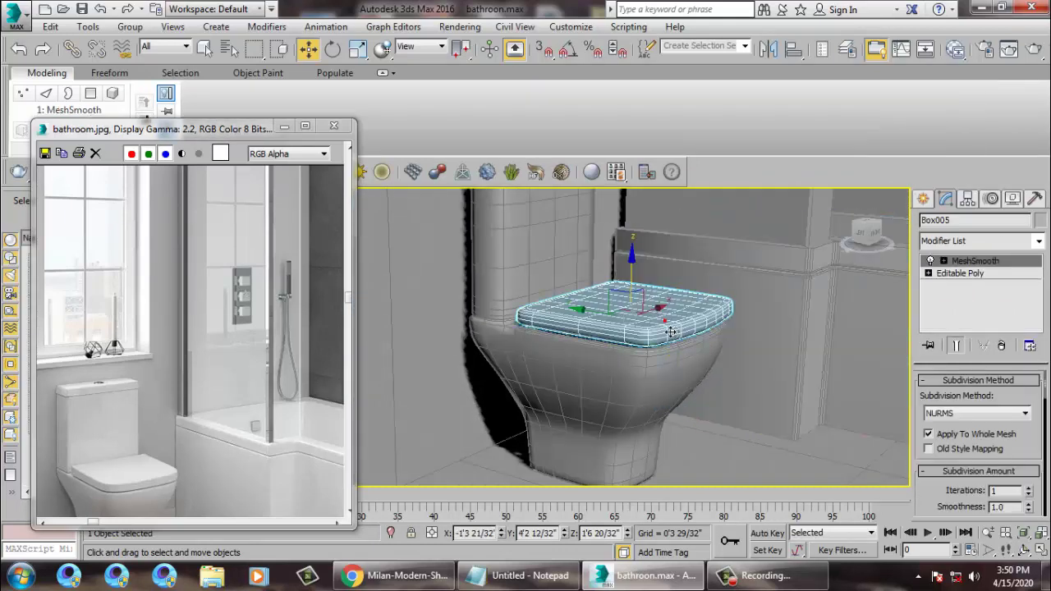
middle_click_drag(722, 394, 696, 338, "alt")
scroll(696, 338, "down", 5)
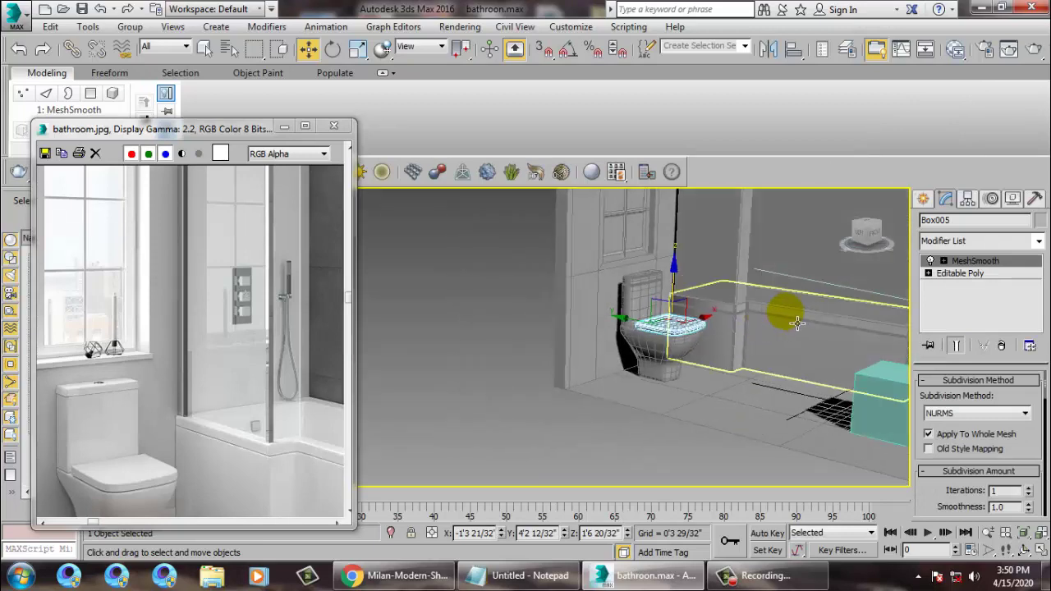
middle_click_drag(796, 326, 700, 354)
middle_click_drag(700, 355, 716, 336, "alt")
left_click(774, 423)
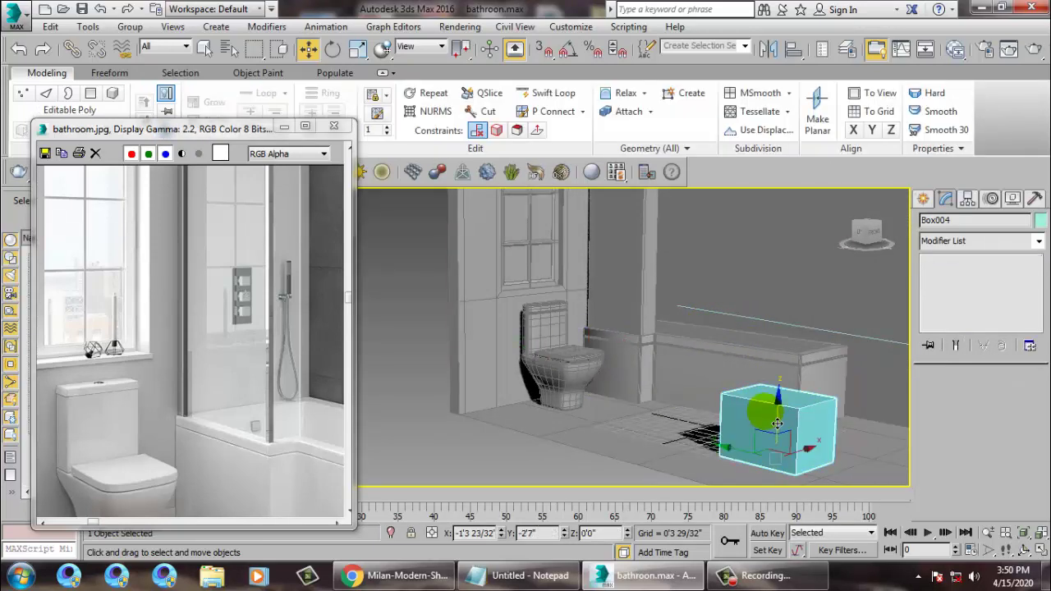
key("Delete")
Step: Compare the PhysCamera001 view with the full reference image and minimize the image window
scroll(754, 341, "up", 5)
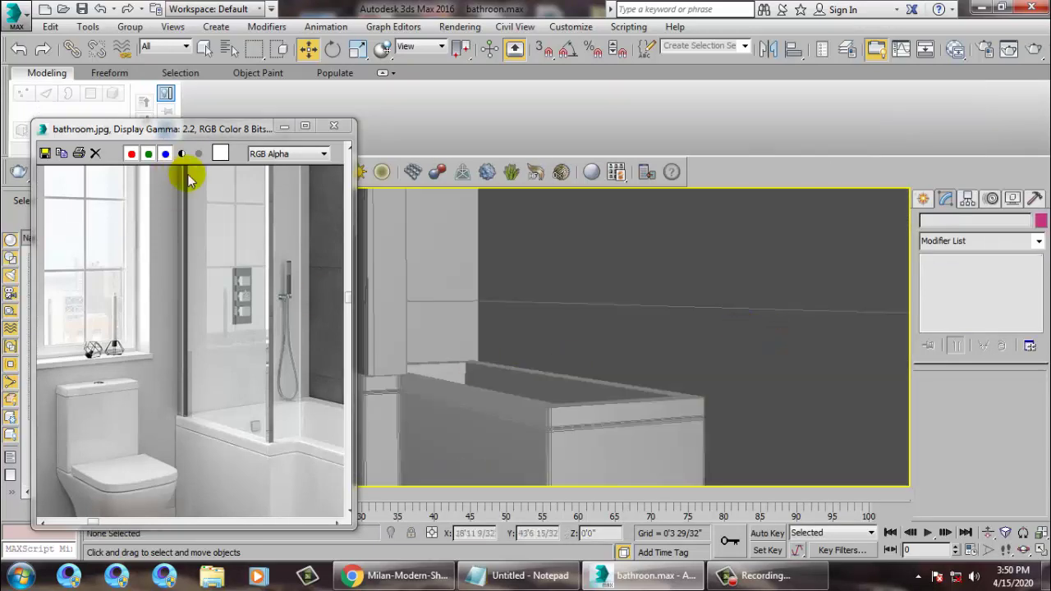
key("c")
mouse_move(159, 138)
left_mouse_down()
mouse_move(782, 178)
mouse_move(271, 184)
mouse_move(164, 141)
left_mouse_up()
scroll(169, 353, "down", 1)
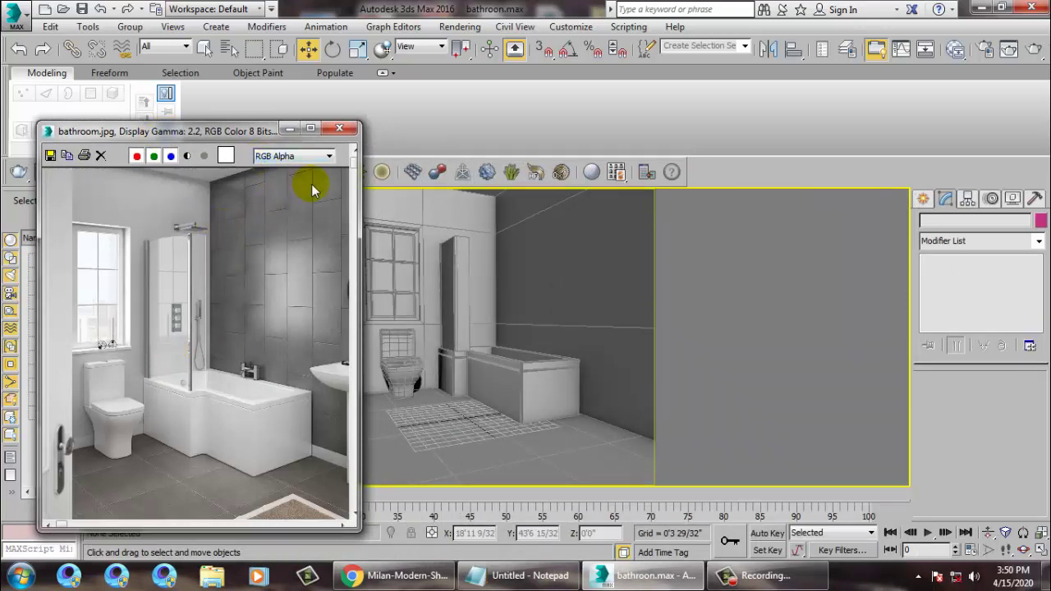
left_click(288, 131)
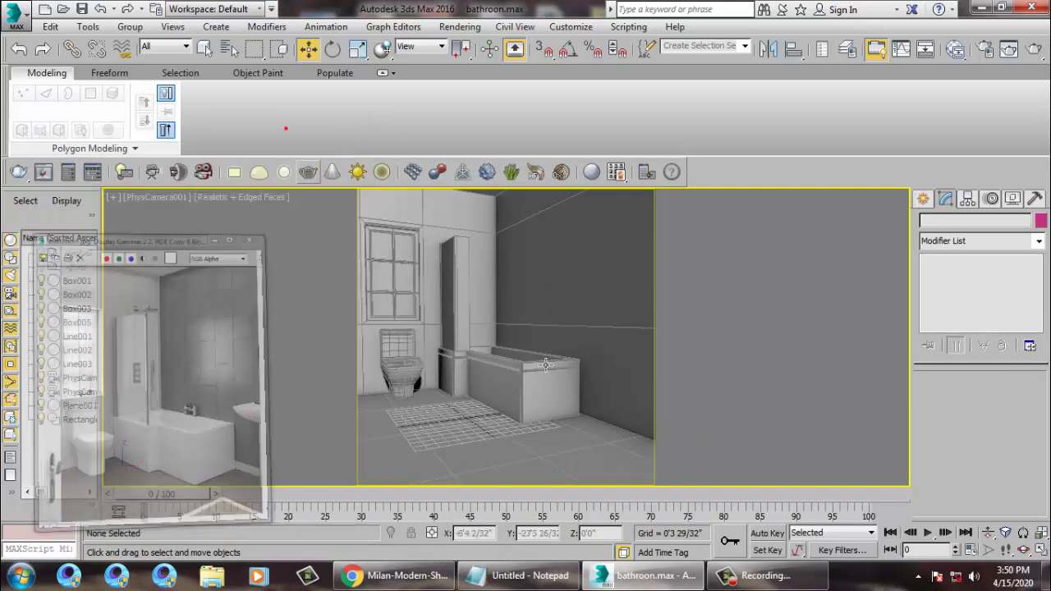
Step: Return to the Perspective view, focus on the toilet body and turn off its MeshSmooth effect
left_click(520, 371)
key("p")
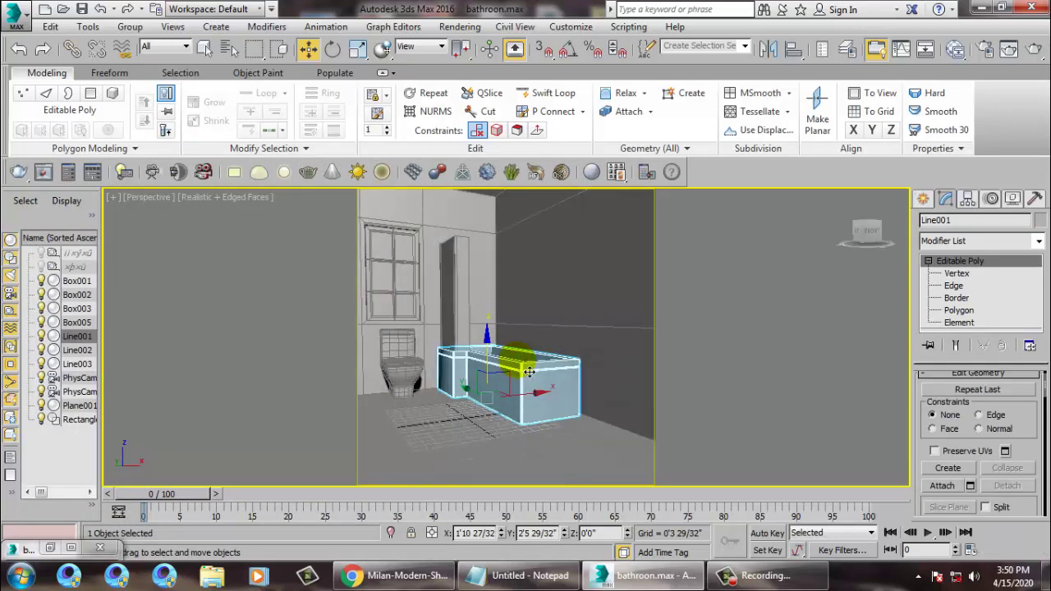
middle_click_drag(498, 312, 530, 324)
key("alt+w")
key("alt+w")
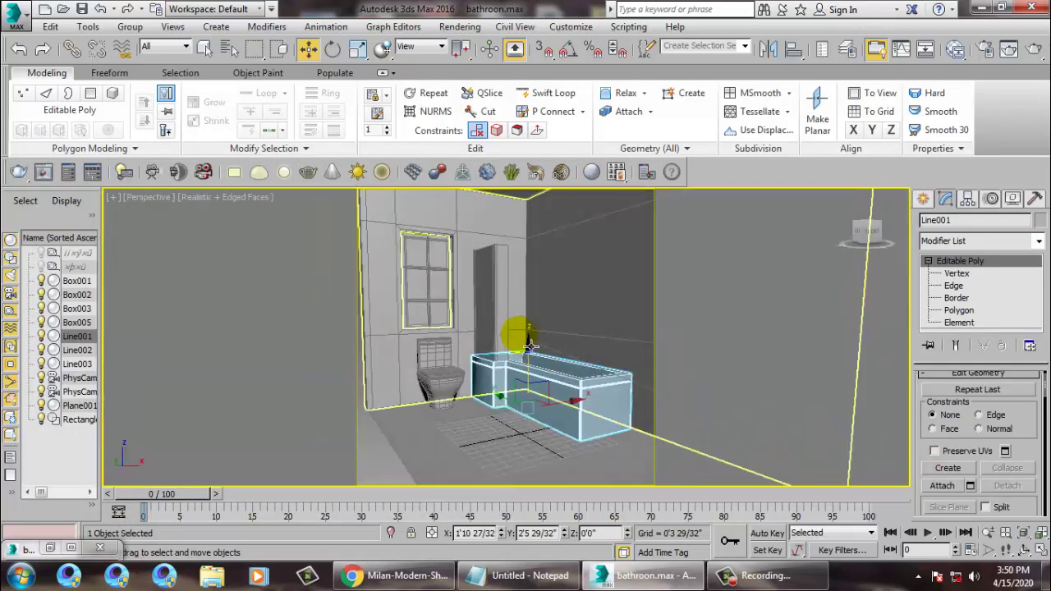
scroll(530, 347, "up", 5)
middle_click_drag(461, 317, 512, 336)
left_click(429, 452)
key("z")
middle_click_drag(431, 451, 503, 353, "alt")
middle_click_drag(503, 329, 648, 311)
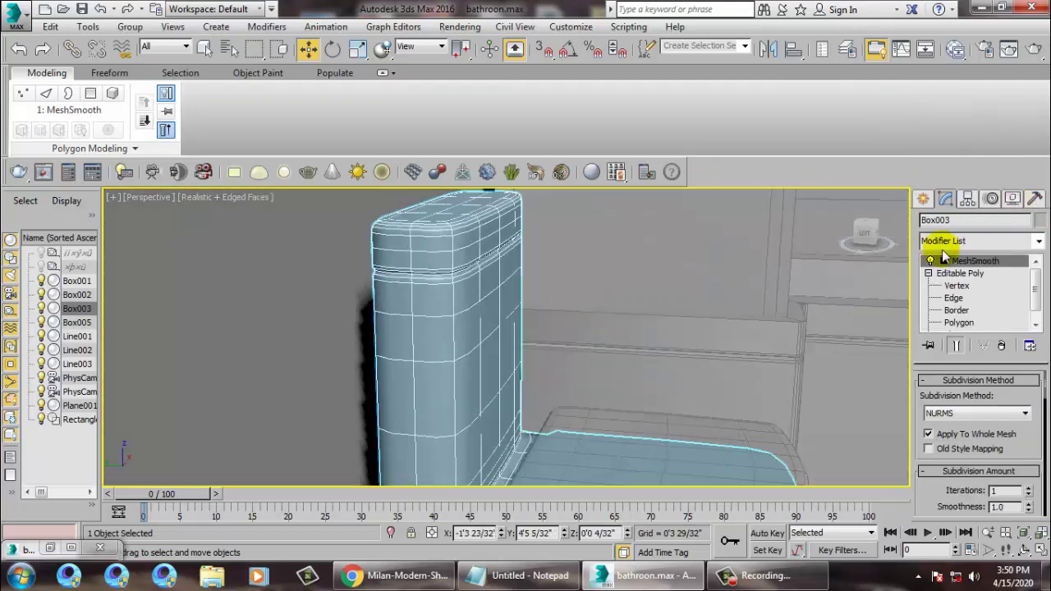
left_click(930, 261)
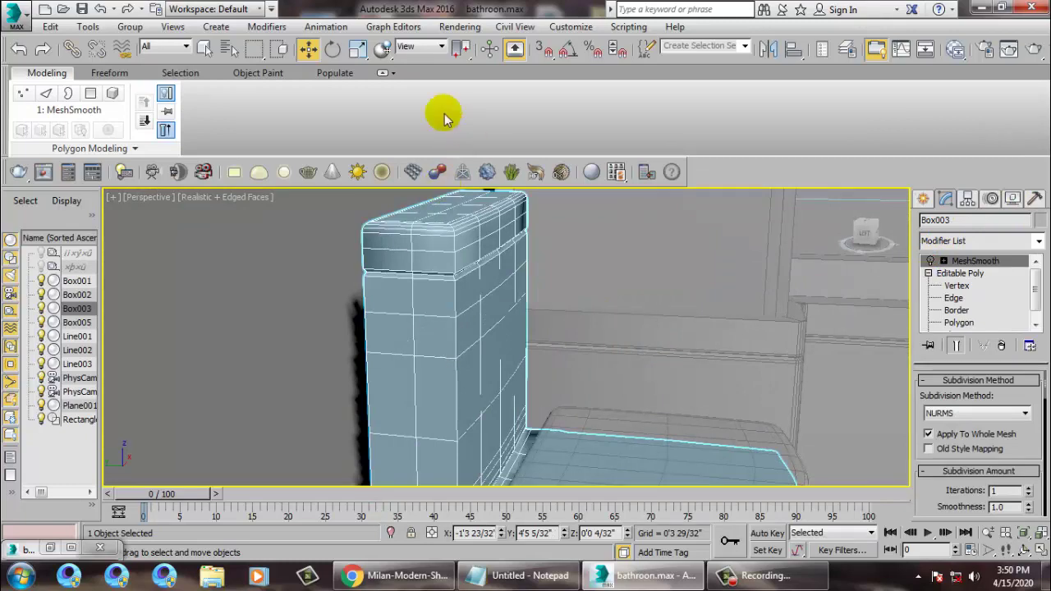
Step: Add a Swift Loop edge loop near the corner of the toilet tank and turn the MeshSmooth effect back on
left_click(960, 273)
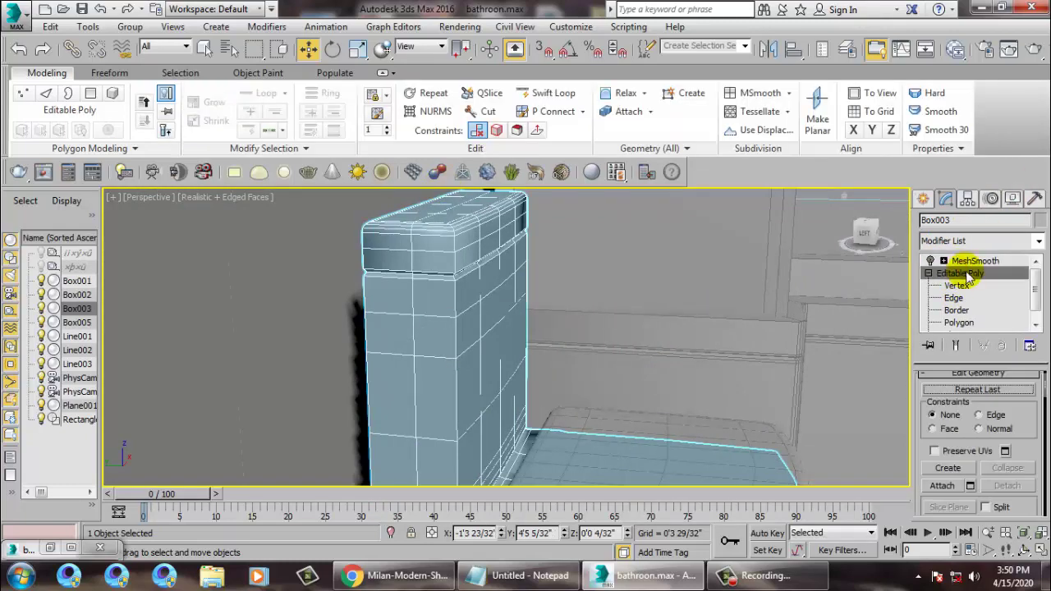
left_click(567, 95)
middle_click_drag(374, 215, 411, 234, "alt")
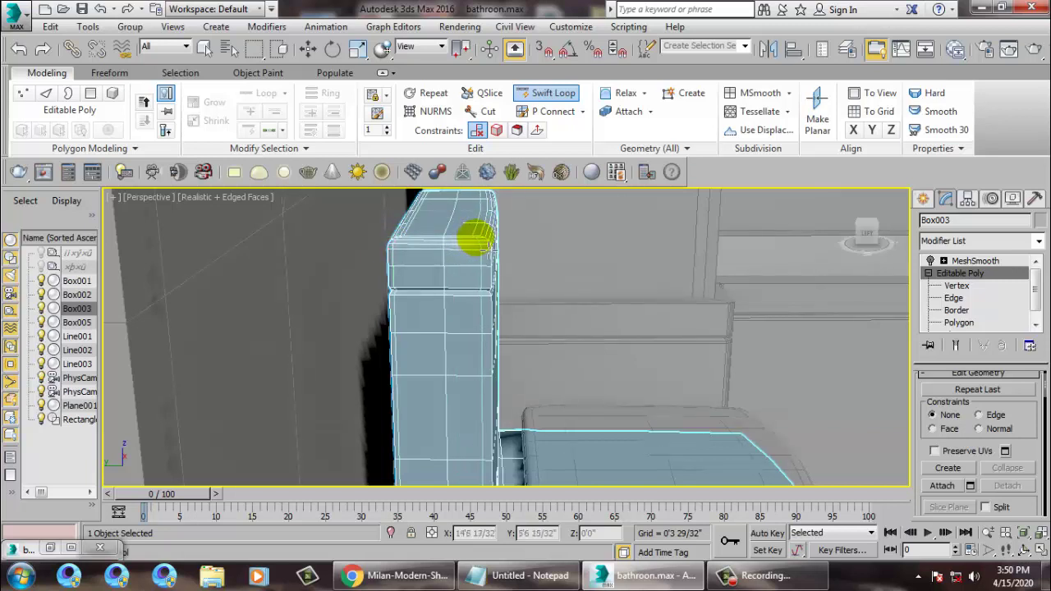
left_click(491, 250)
middle_click_drag(606, 261, 586, 296, "alt")
key("w")
left_click(987, 262)
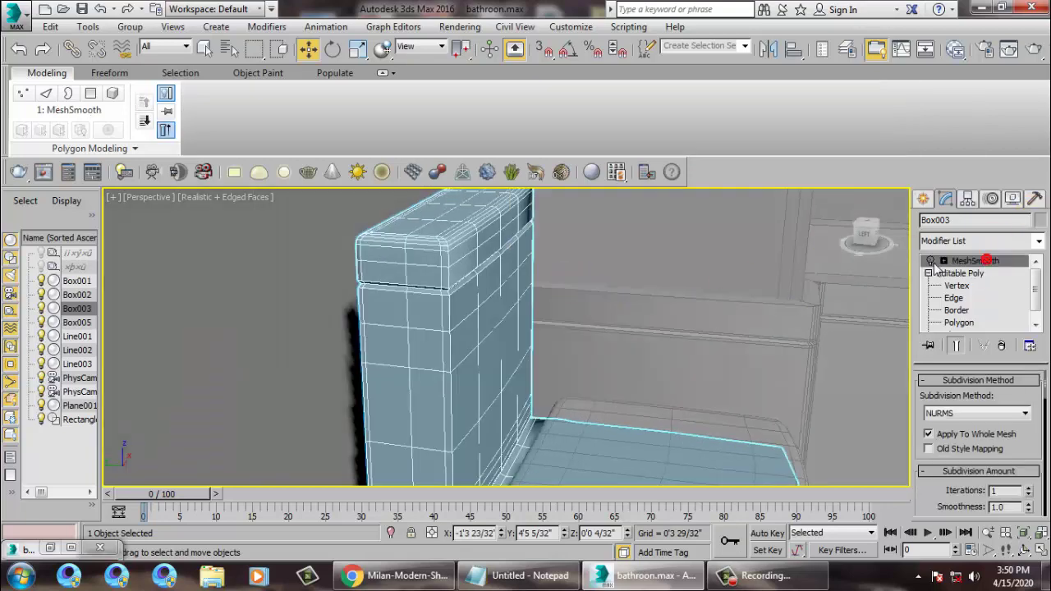
left_click(930, 262)
middle_click_drag(657, 283, 638, 299, "alt")
scroll(560, 320, "down", 5)
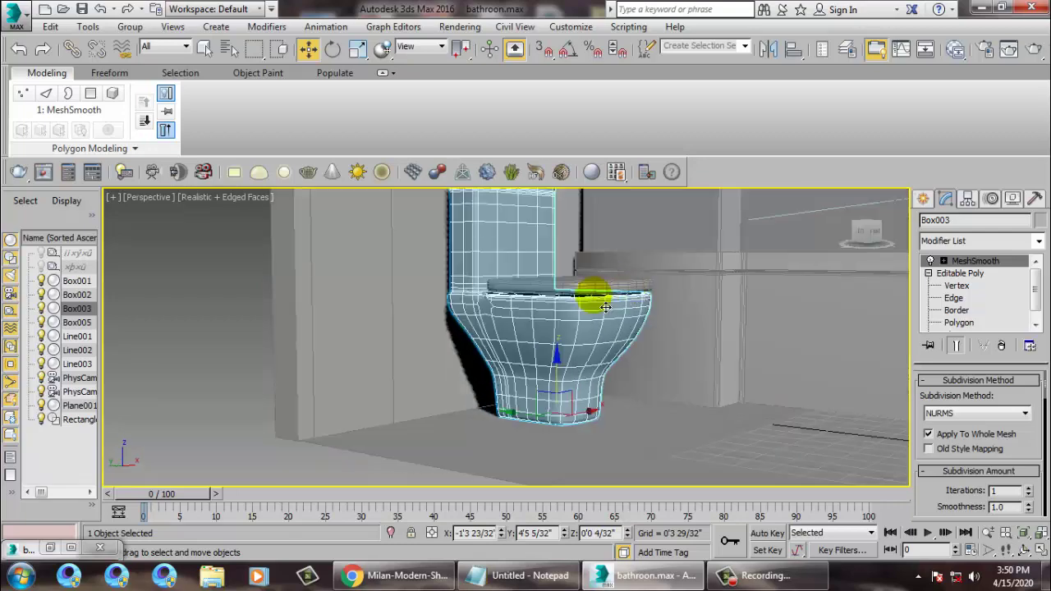
Step: Restore the bathroom.jpg reference image and examine the shower head and the matching wall area beside the window
left_click(51, 549)
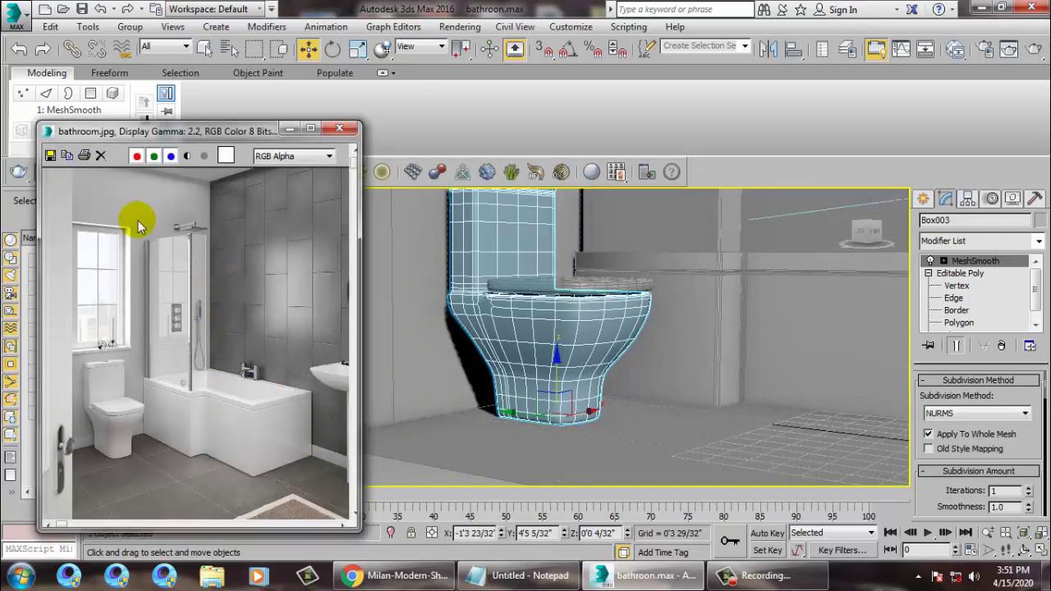
scroll(138, 226, "up", 4)
scroll(697, 276, "down", 8)
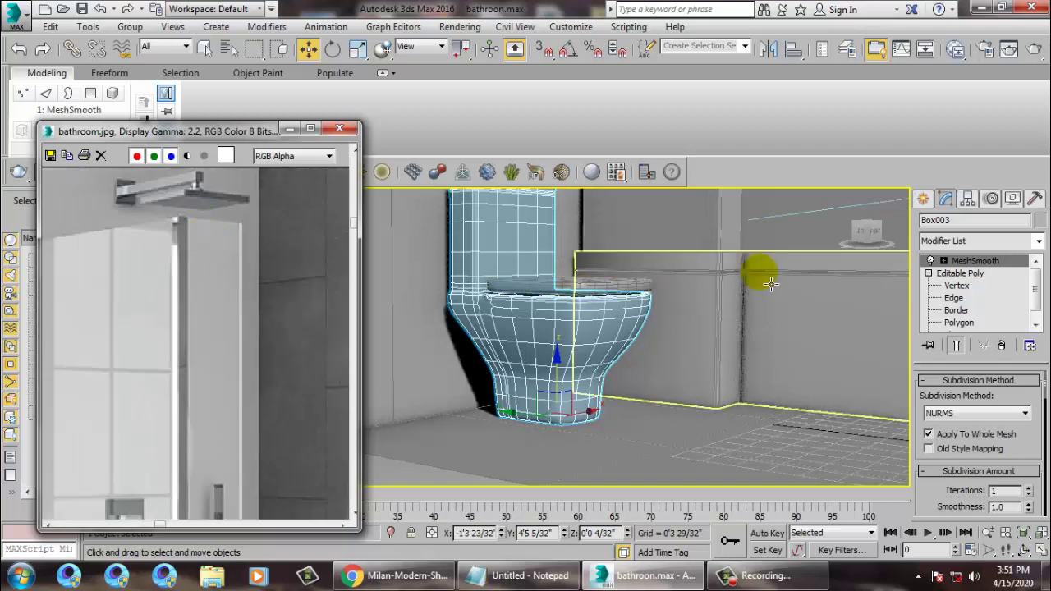
middle_click_drag(695, 335, 667, 344)
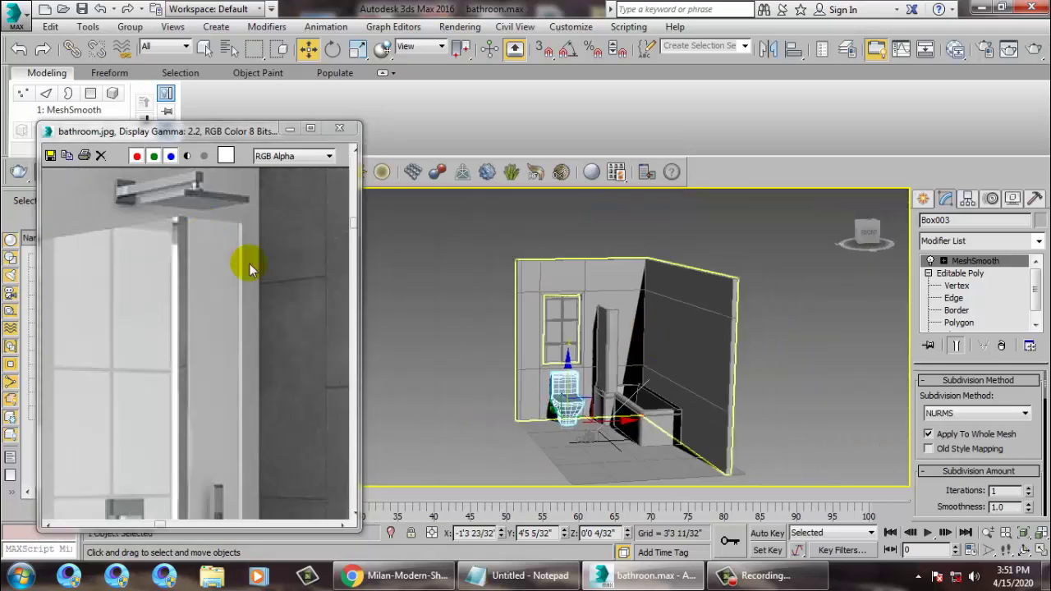
middle_click_drag(656, 307, 647, 321, "alt")
left_click(647, 321)
scroll(648, 321, "up", 3)
scroll(657, 323, "up", 3)
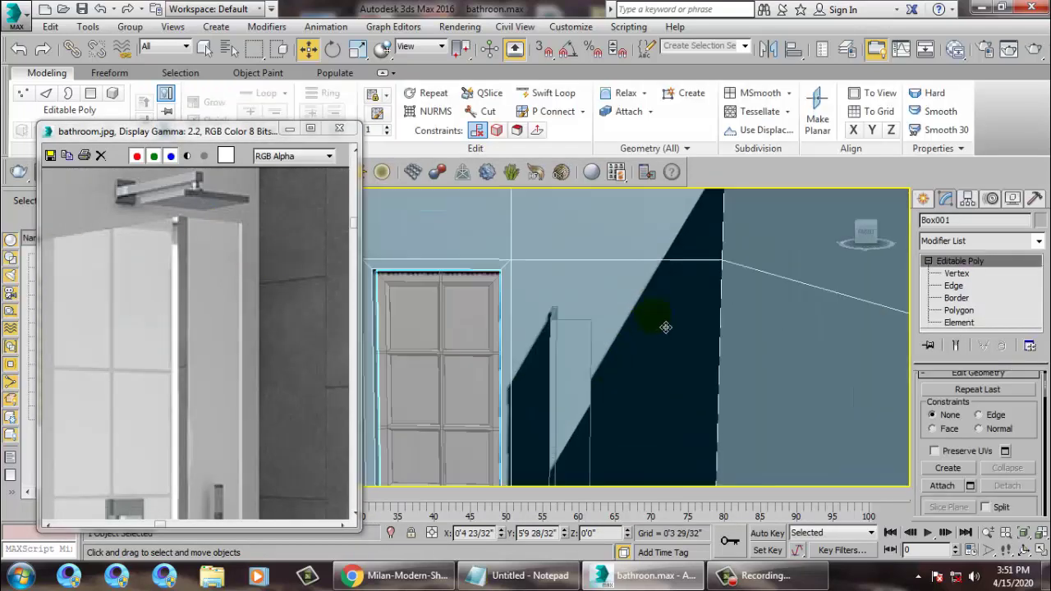
Step: Draw a small flat box about 2 inches long with AutoGrid in the Front view, on the wall above the shower screen
left_click(925, 200)
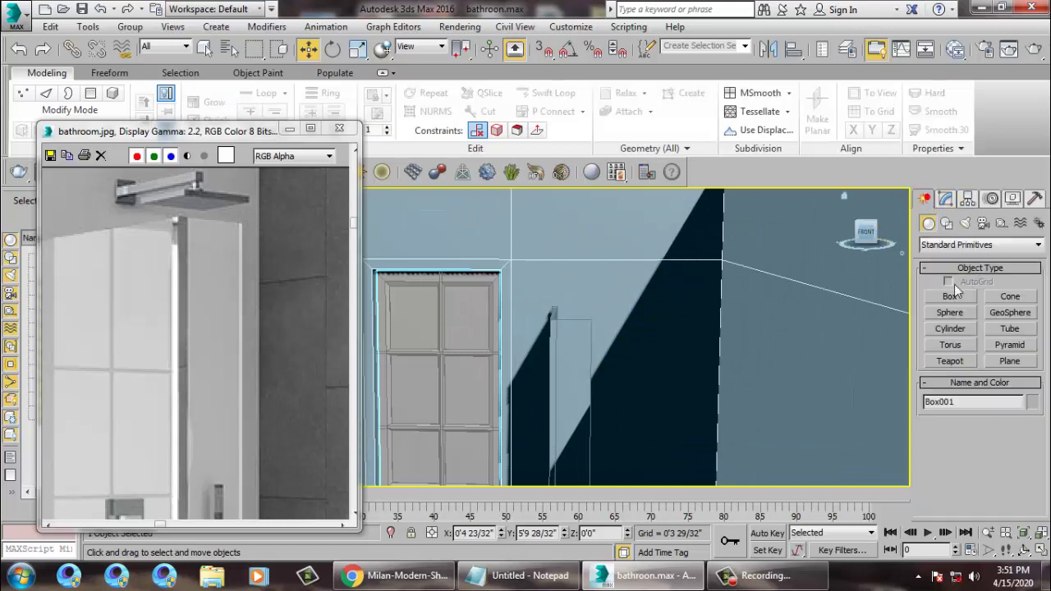
left_click(950, 296)
key("alt+w")
middle_click(749, 269)
key("alt+w")
key("alt+w")
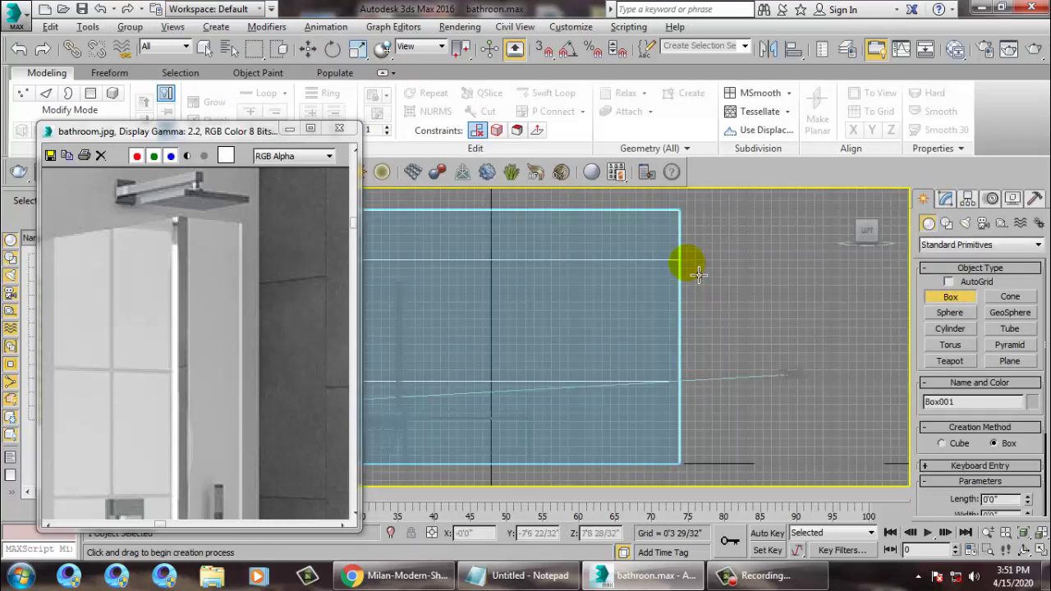
key("f")
middle_click_drag(693, 307, 666, 375)
scroll(666, 376, "down", 5)
middle_click_drag(579, 390, 567, 409)
middle_click_drag(666, 245, 655, 364)
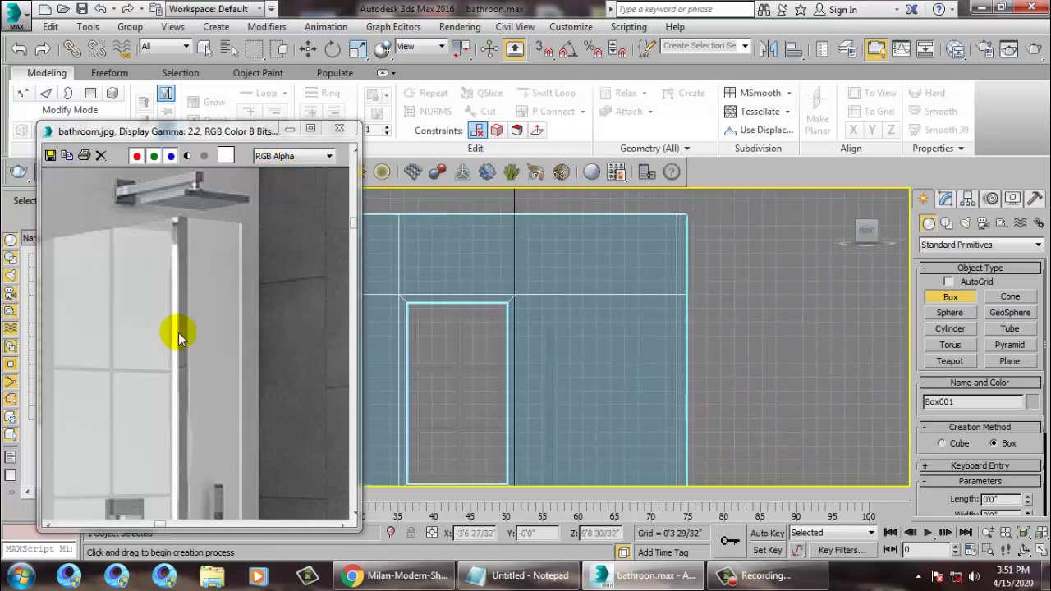
left_click(178, 333)
scroll(178, 333, "down", 2)
scroll(614, 304, "up", 5)
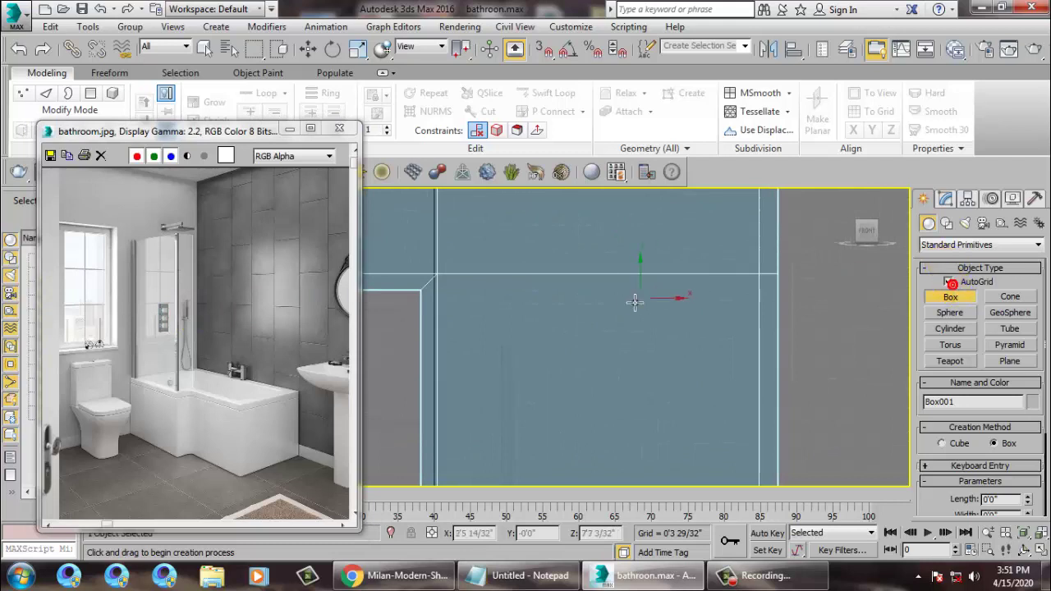
left_click_drag(628, 287, 642, 294)
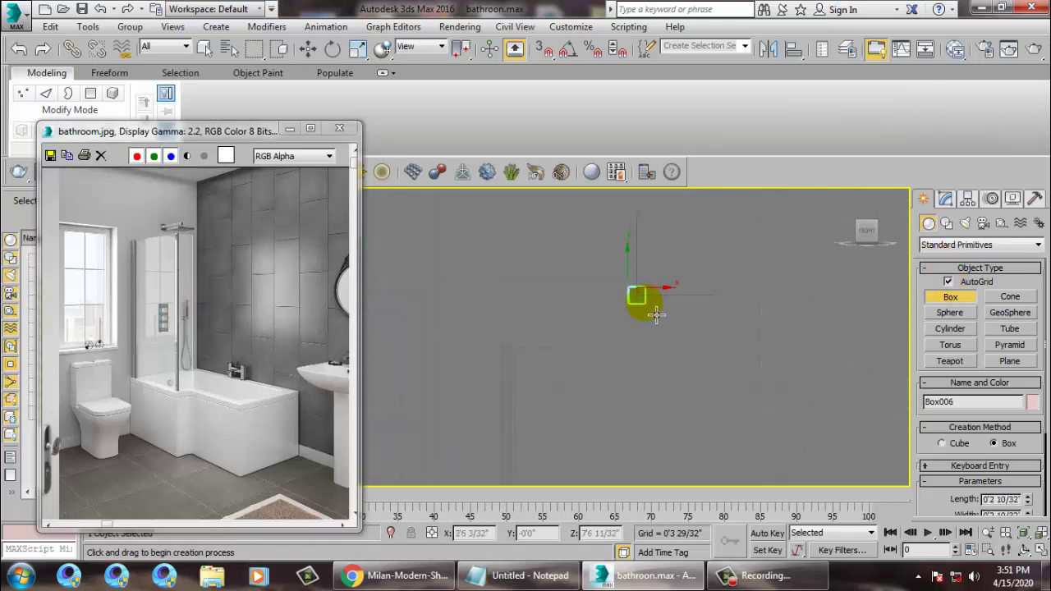
left_click(662, 313)
Step: Move the small box along the Y axis to the window wall, at about Y 5'8 27/32"
key("w")
key("alt+w")
left_click(765, 424)
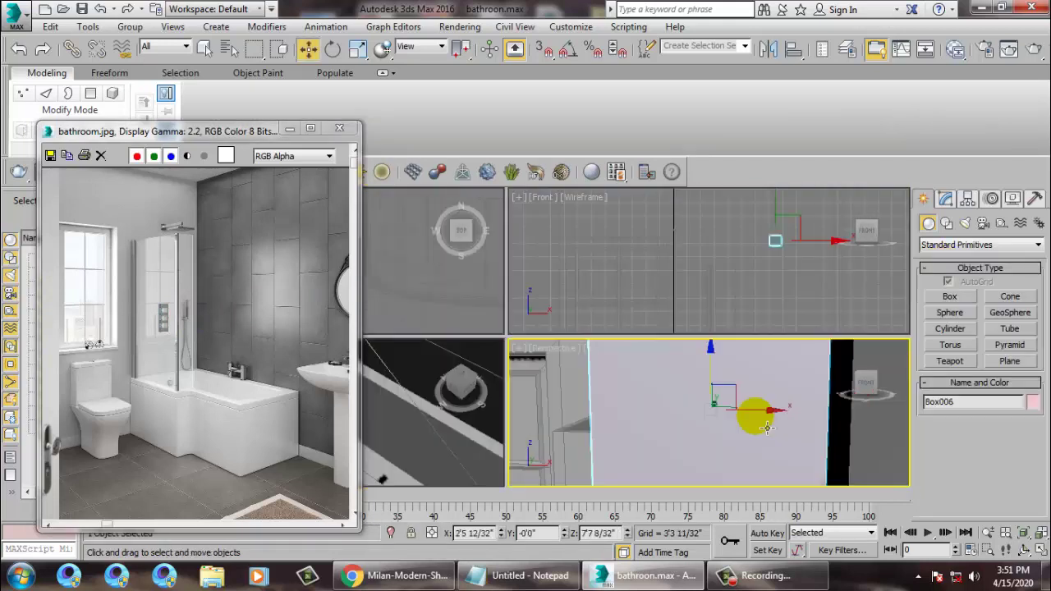
key("alt+w")
scroll(683, 381, "down", 5)
scroll(683, 380, "down", 5)
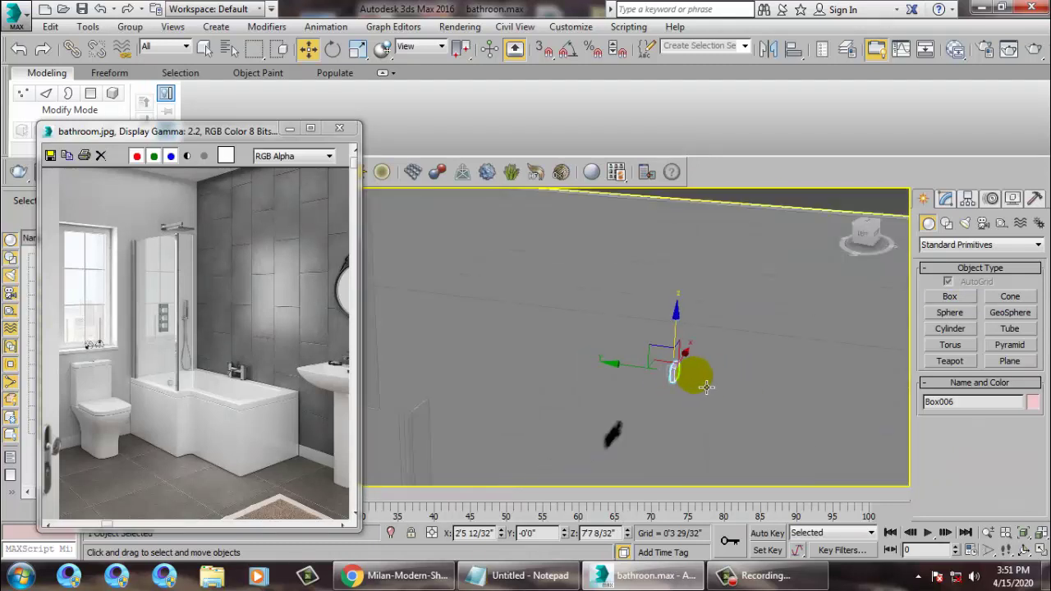
left_click_drag(647, 374, 528, 320)
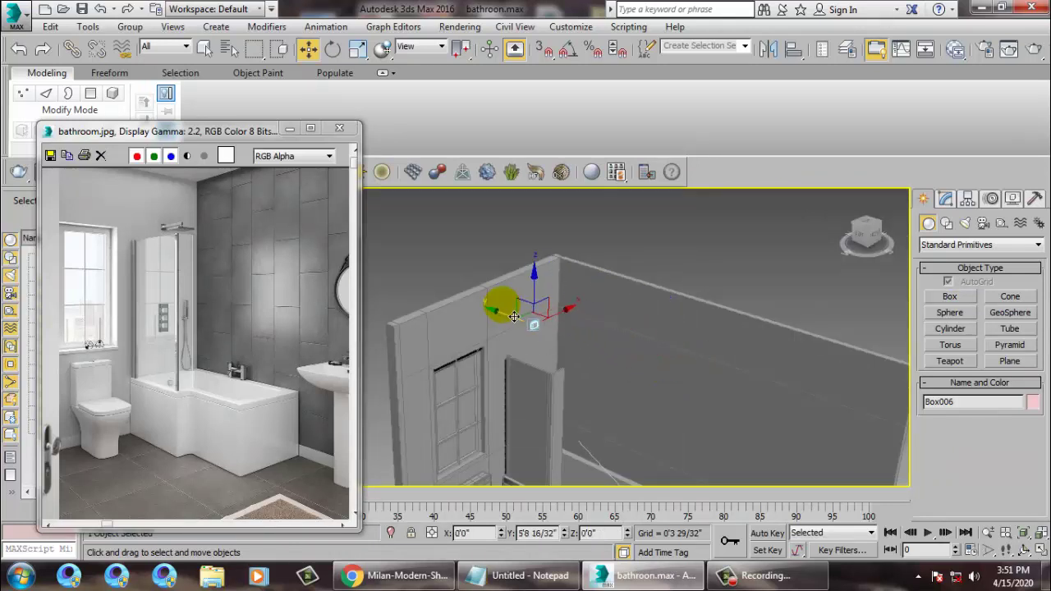
key("z")
middle_click_drag(609, 342, 562, 356, "alt")
scroll(562, 356, "down", 3)
left_click_drag(520, 349, 587, 356)
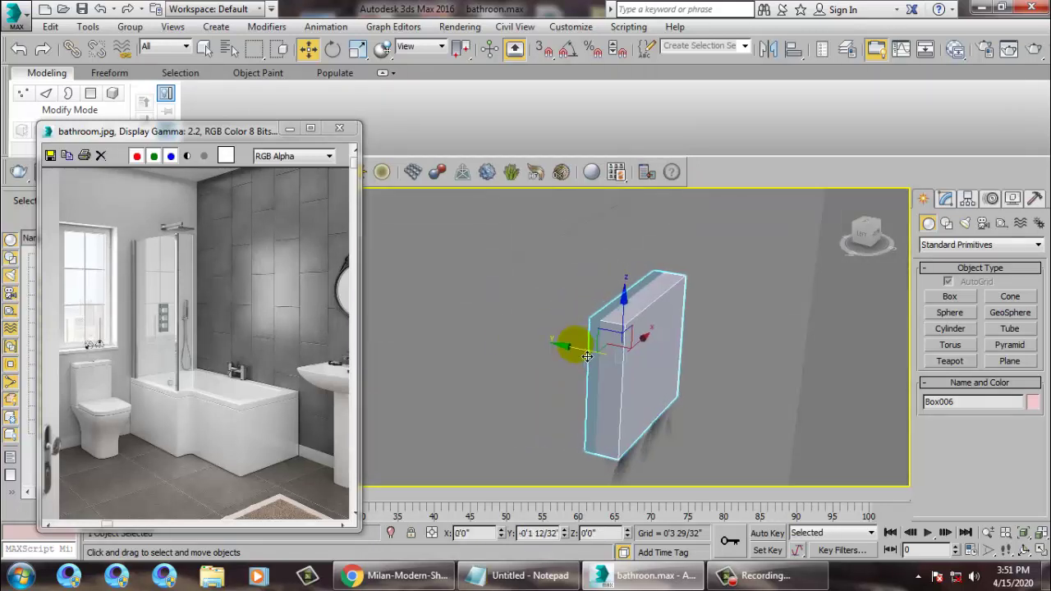
Step: Scale the wall plate box uniformly to about 137% in the Front view, using the shower arm in the reference image as a guide
key("alt+w")
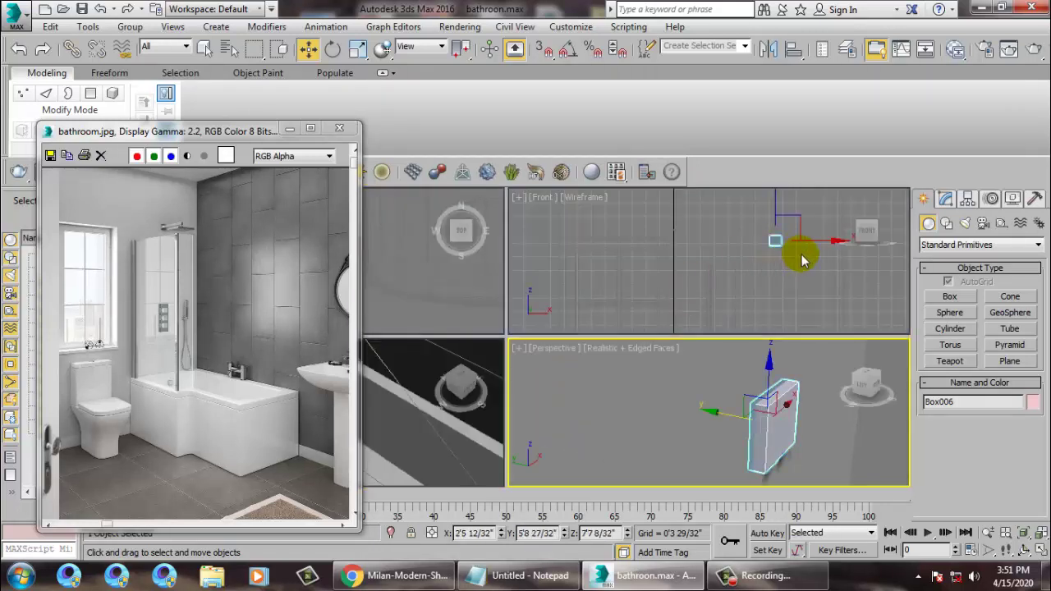
right_click(725, 259)
key("alt+w")
key("z")
middle_click_drag(617, 280, 661, 286)
key("r")
left_click_drag(564, 347, 542, 318)
scroll(196, 219, "up", 5)
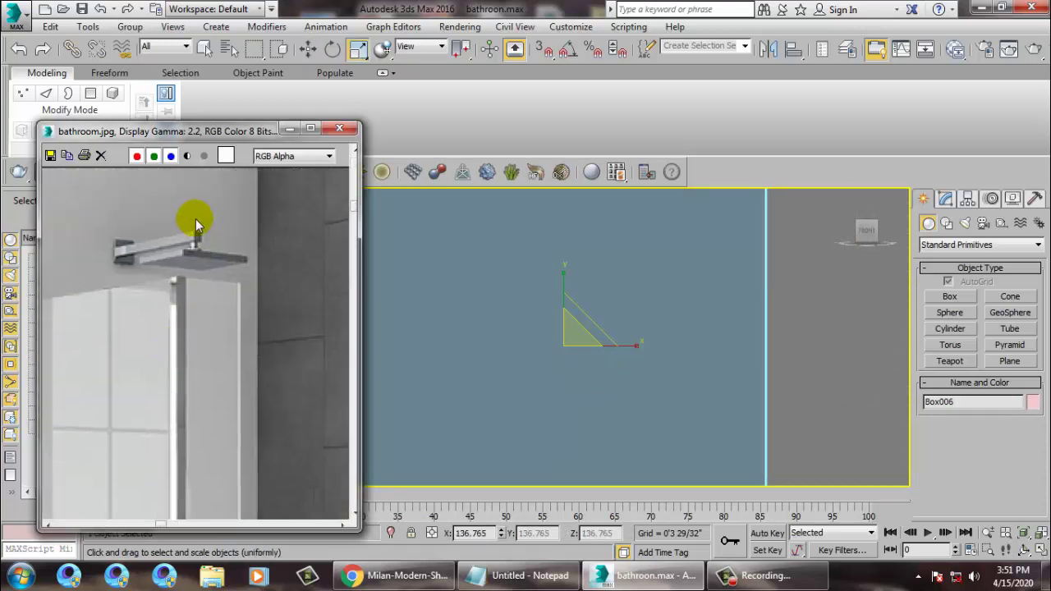
middle_click_drag(670, 345, 661, 327)
scroll(595, 321, "down", 5)
Step: Convert the wall plate box to an Editable Poly
key("w")
right_click(647, 267)
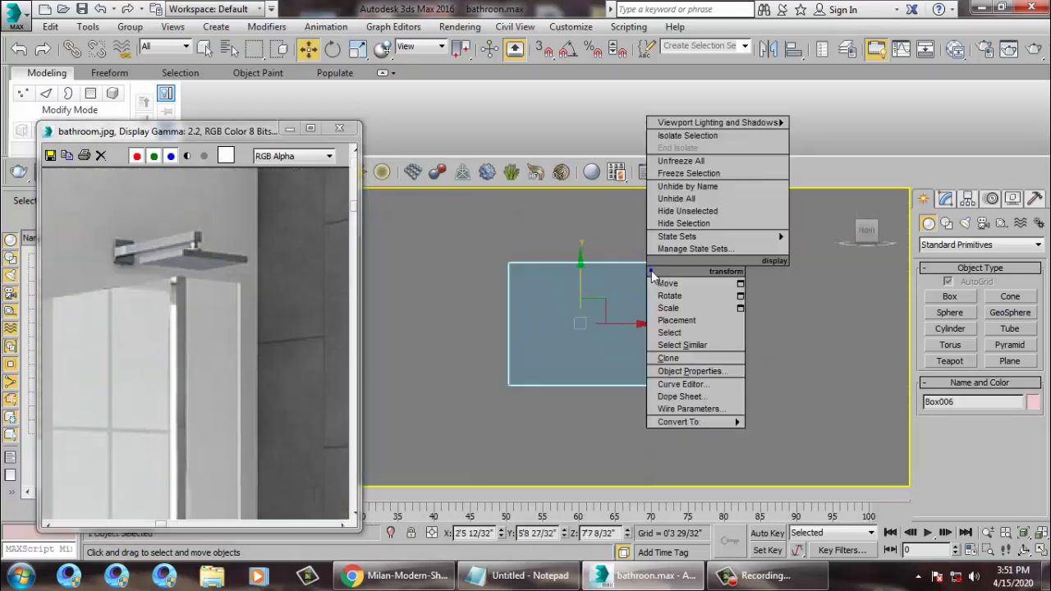
mouse_move(690, 422)
left_click(792, 446)
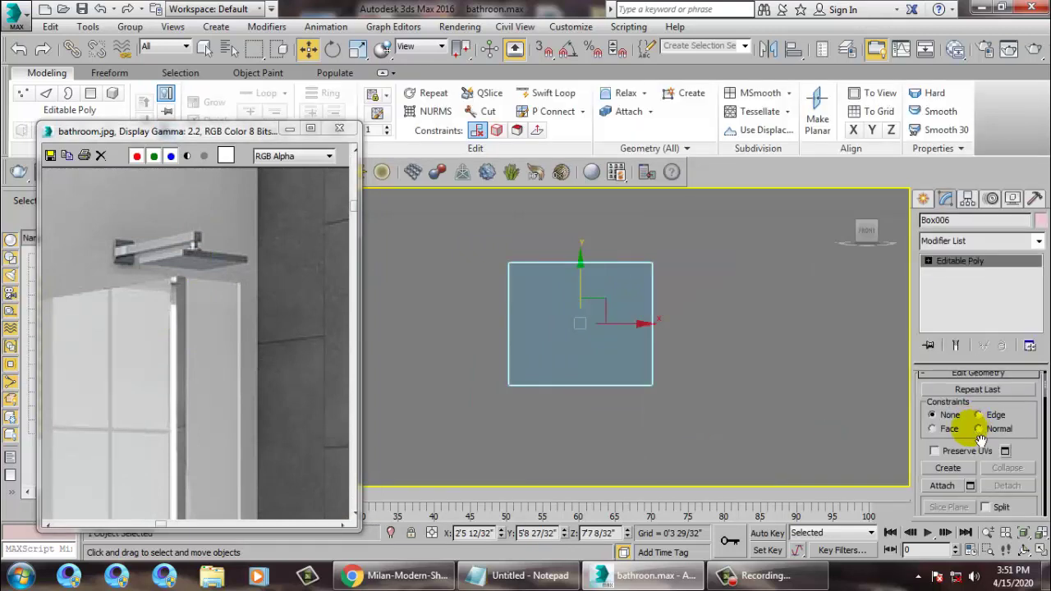
Step: Inset the front polygon of the wall plate to outline the base of the shower arm
key("4")
left_click(569, 330)
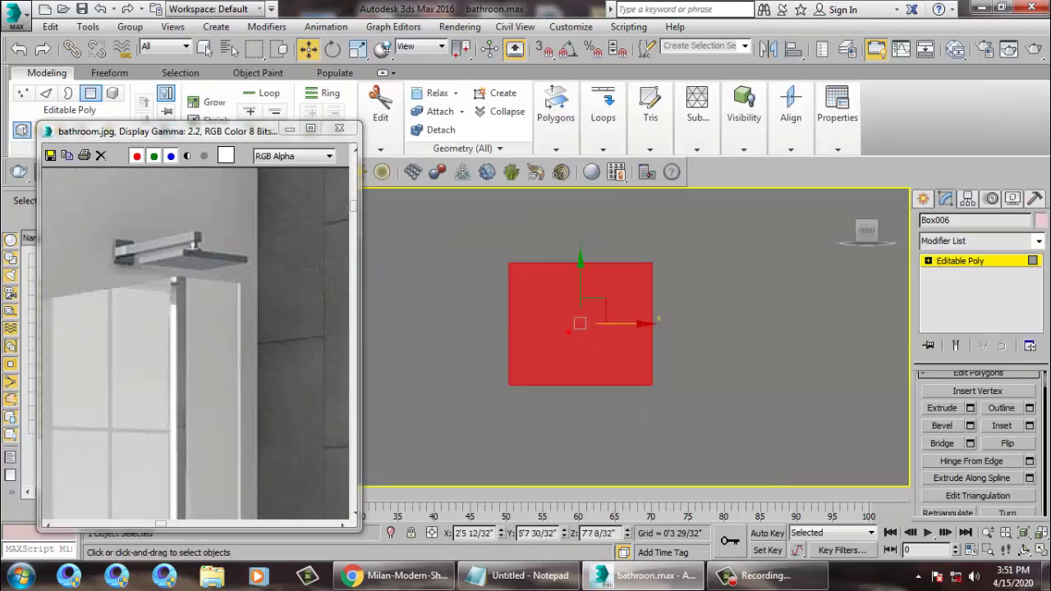
left_click(1030, 426)
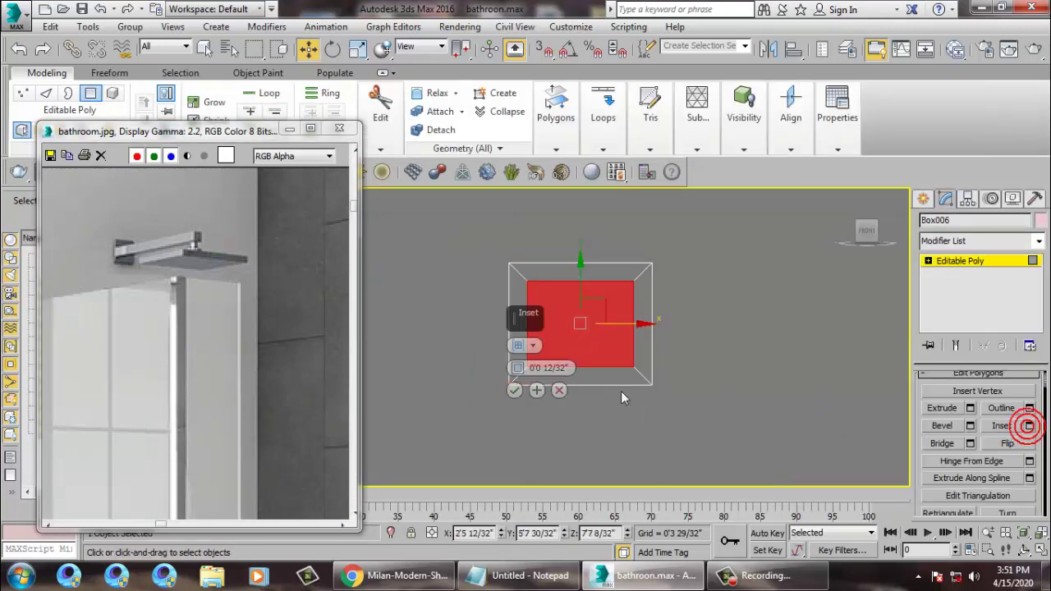
left_click(514, 390)
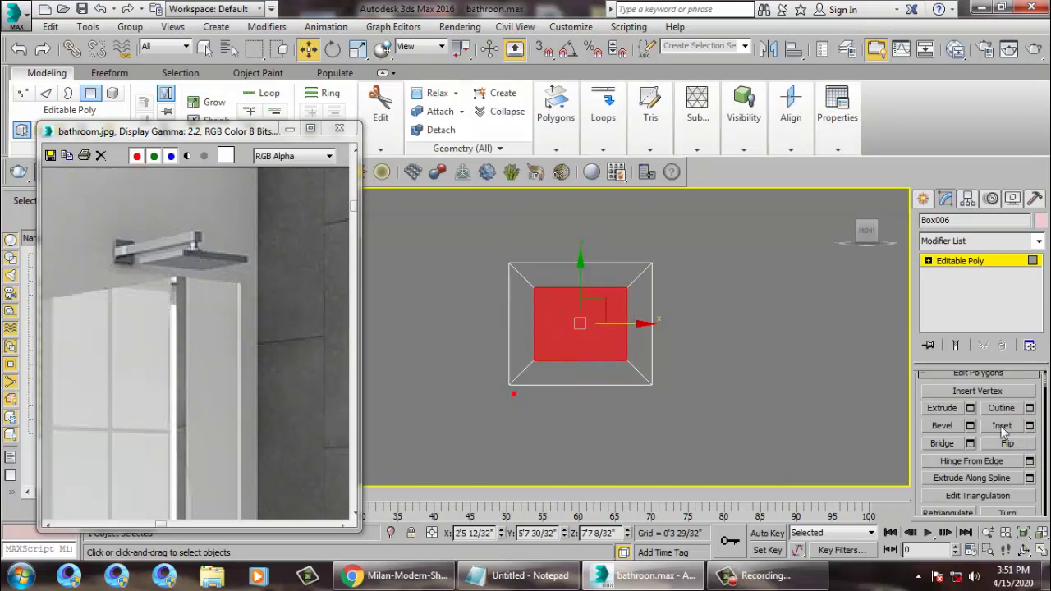
Step: Try to extrude the inset polygon 1'0 26/32" out from the wall plate
left_click(970, 408)
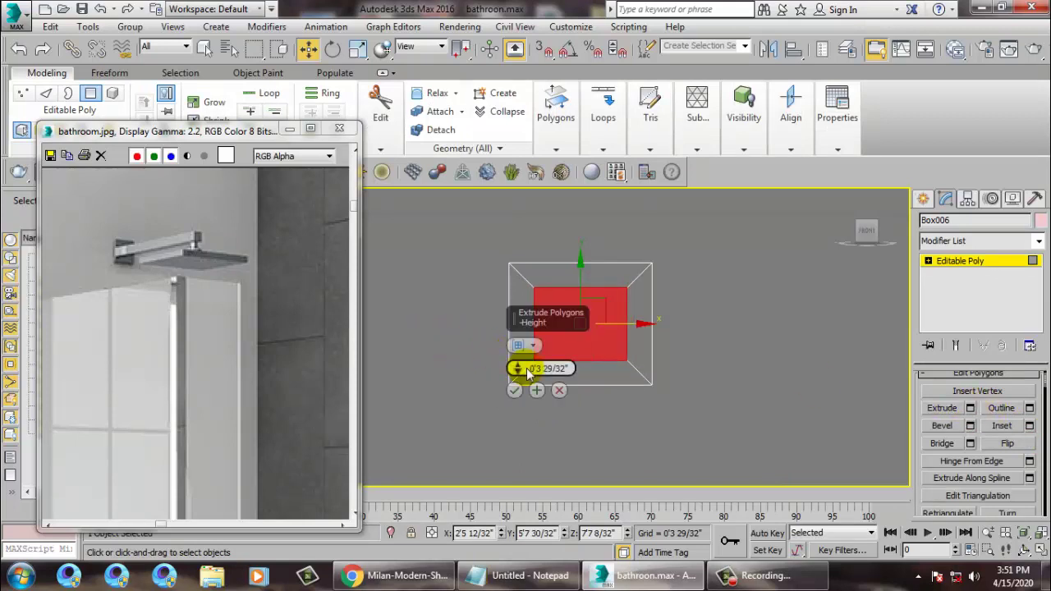
left_click_drag(498, 149, 484, 345)
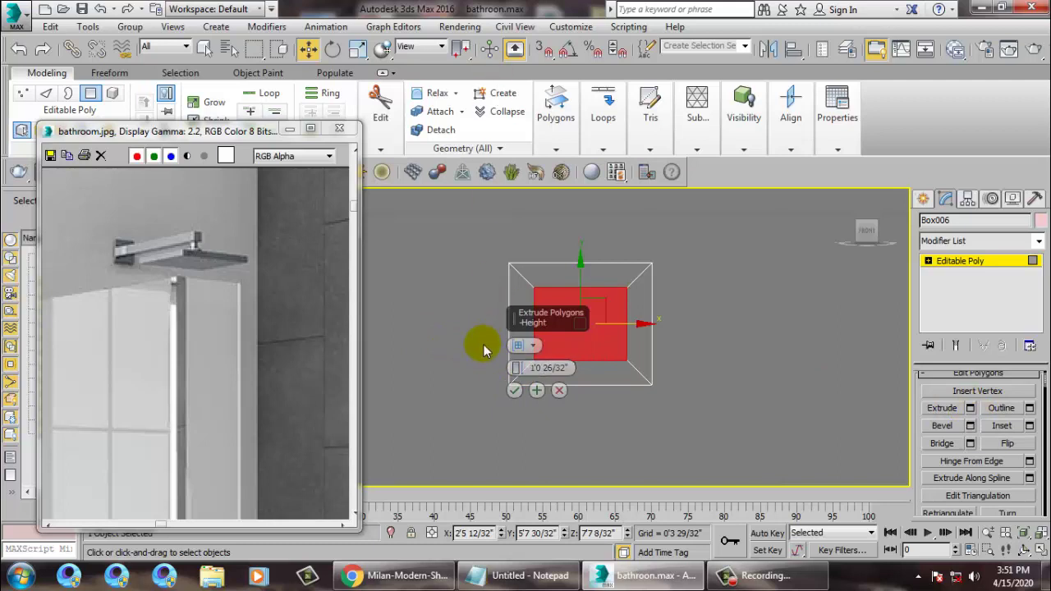
left_click(514, 390)
key("alt+w")
right_click(775, 418)
key("alt+w")
scroll(701, 389, "down", 8)
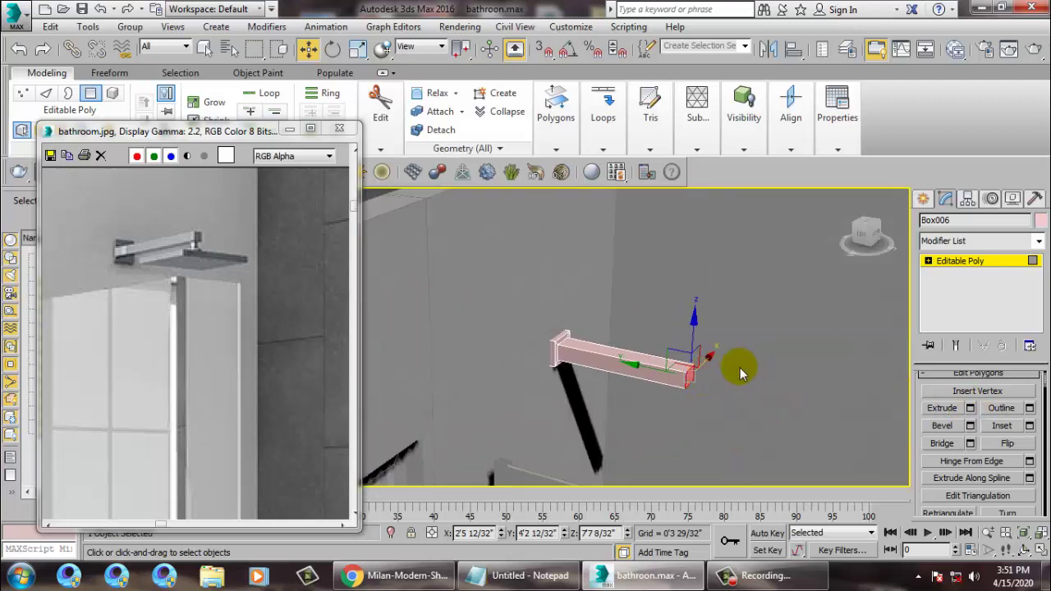
middle_click_drag(741, 373, 704, 310)
scroll(729, 352, "down", 5)
scroll(729, 353, "up", 8)
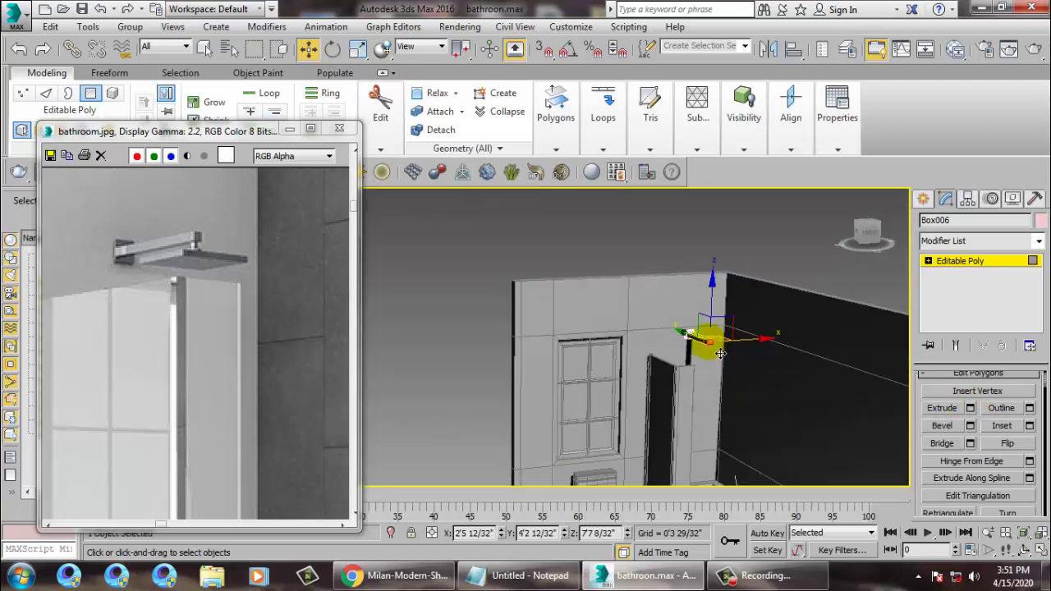
middle_click_drag(630, 309, 704, 319, "alt")
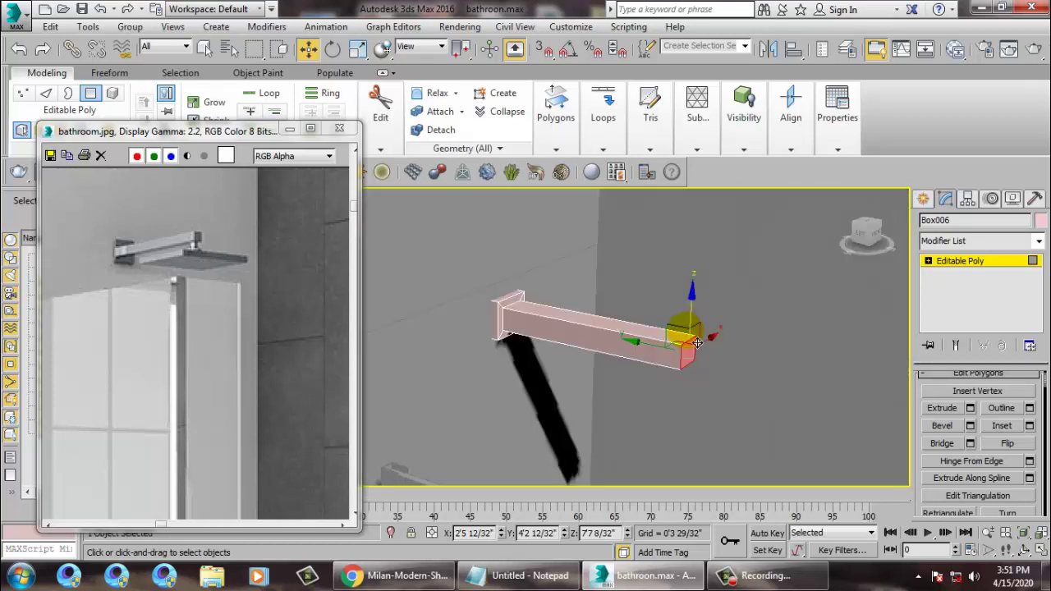
key("ctrl+z")
Step: Scale the plate's inset polygon down and extrude it outward to start a thinner shower arm
key("r")
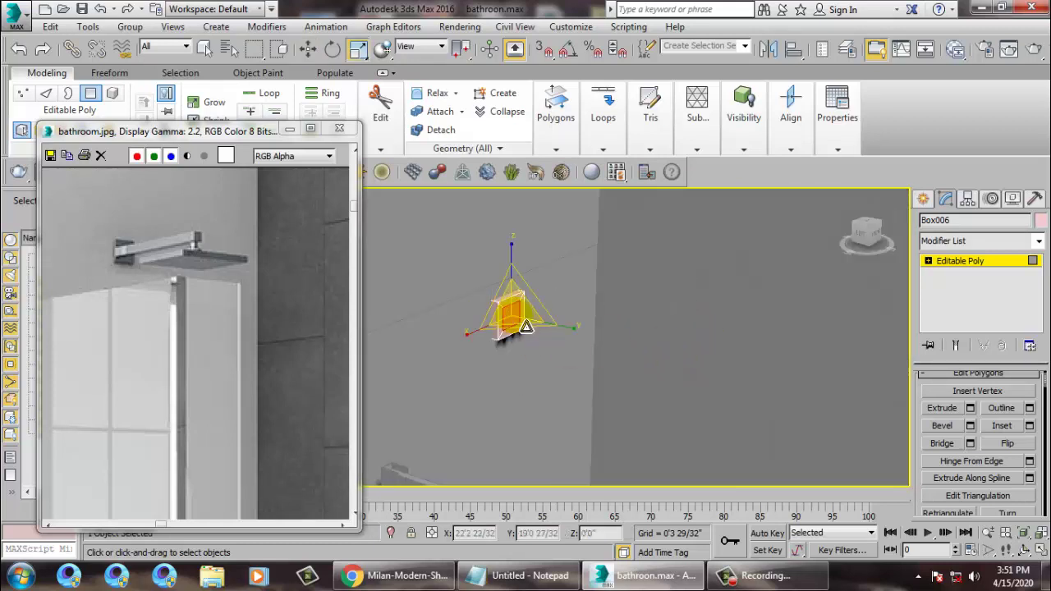
key("w")
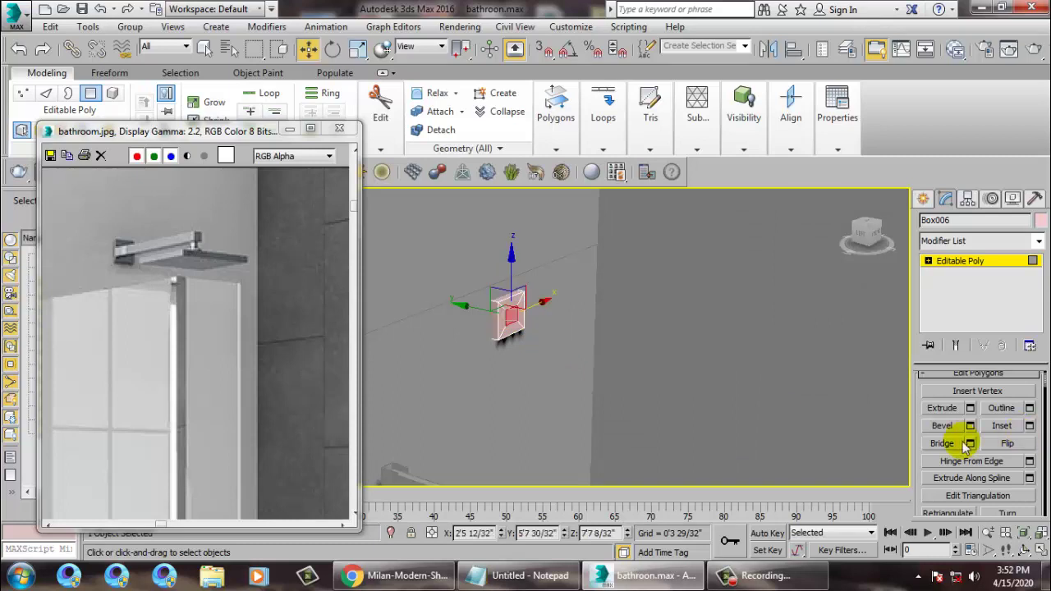
left_click(971, 409)
left_click(511, 390)
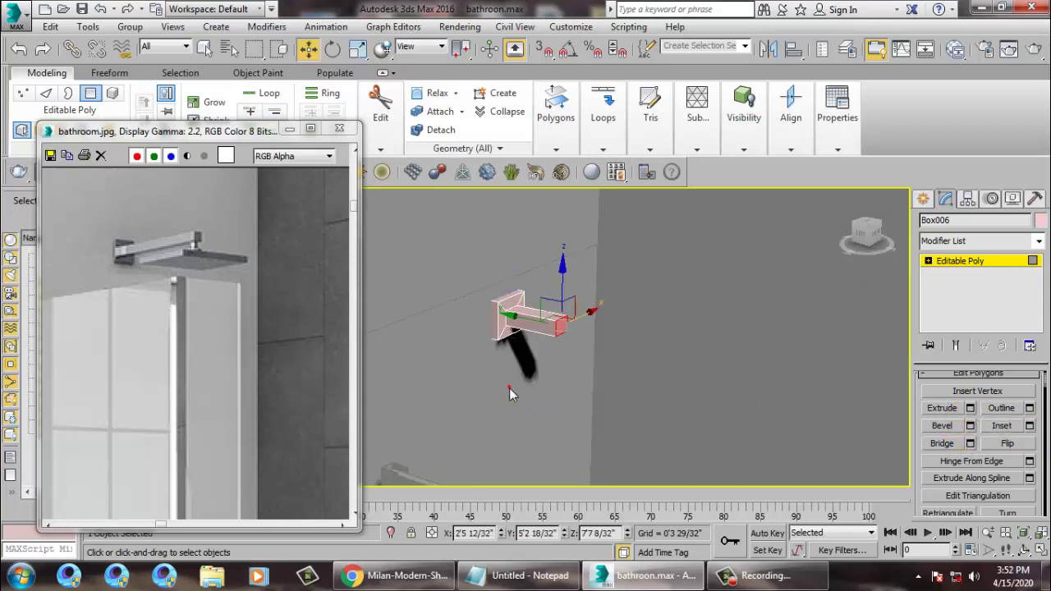
Step: Move the arm's end polygon outward along the Y axis to about Y 4'4 17/32", lengthening the shower arm
left_click_drag(539, 329, 640, 368)
scroll(647, 370, "down", 5)
middle_click_drag(729, 403, 667, 333, "alt")
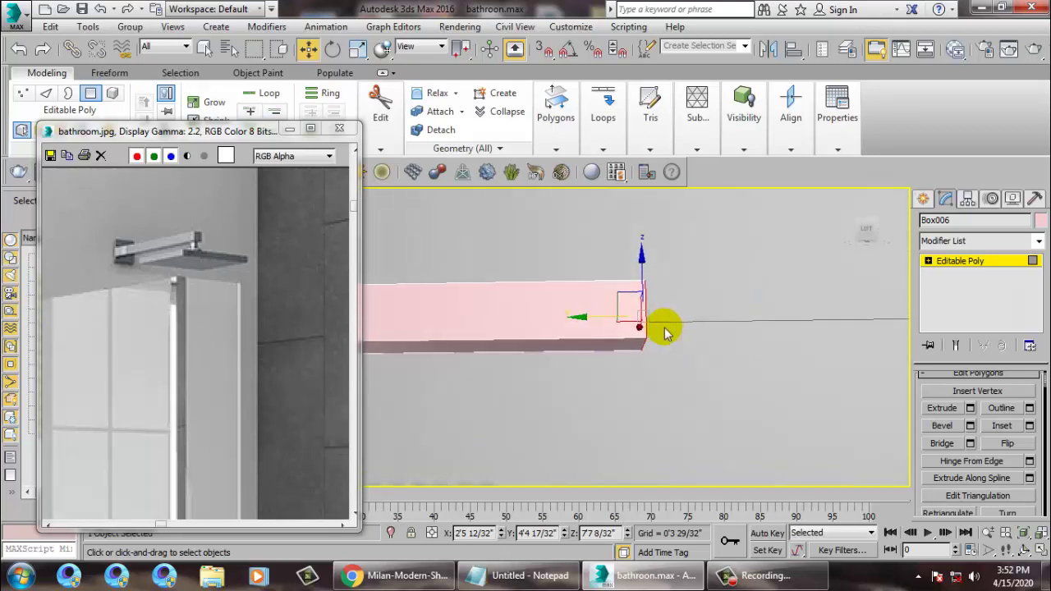
Step: Add a Swift Loop edge loop across the shower arm near its outer end
left_click(985, 264)
left_click(548, 92)
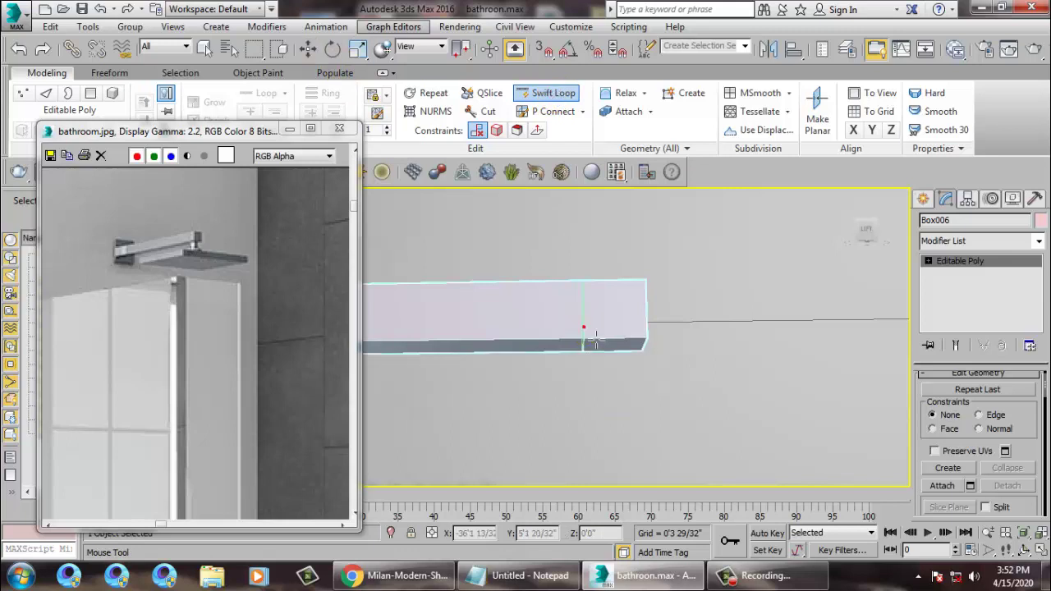
right_click(596, 339)
mouse_move(596, 339)
middle_mouse_down("alt")
mouse_move(657, 279)
mouse_move(646, 325)
mouse_move(566, 351)
mouse_move(582, 337)
middle_mouse_up("alt")
Step: Select the underside polygon at the shower arm's outer end and inset it by 0'0 13/32"
key("4")
left_click(622, 316)
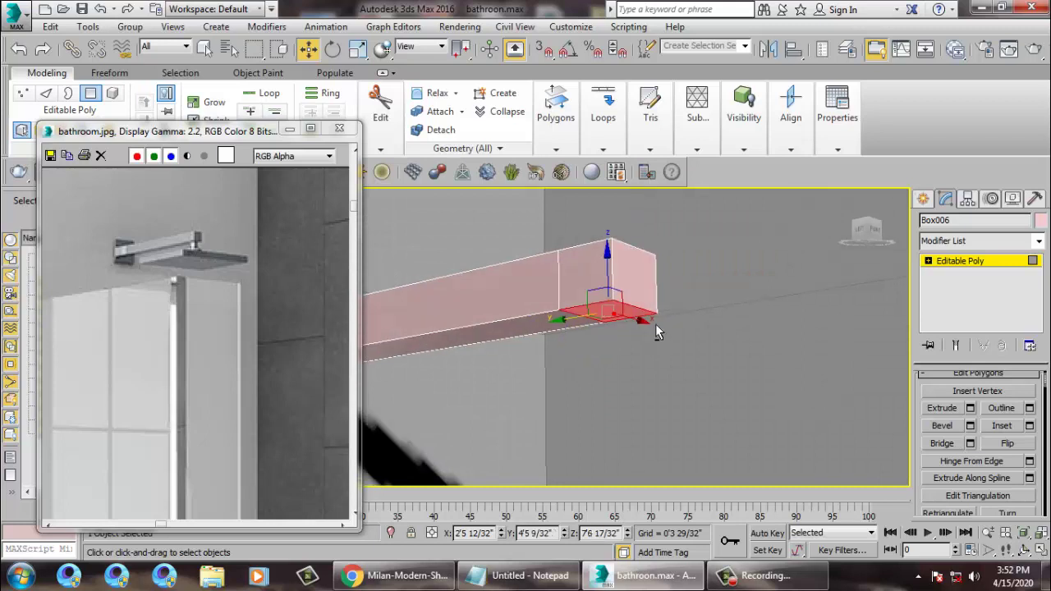
scroll(657, 328, "up", 5)
middle_click_drag(660, 312, 662, 289, "alt")
left_click(1030, 427)
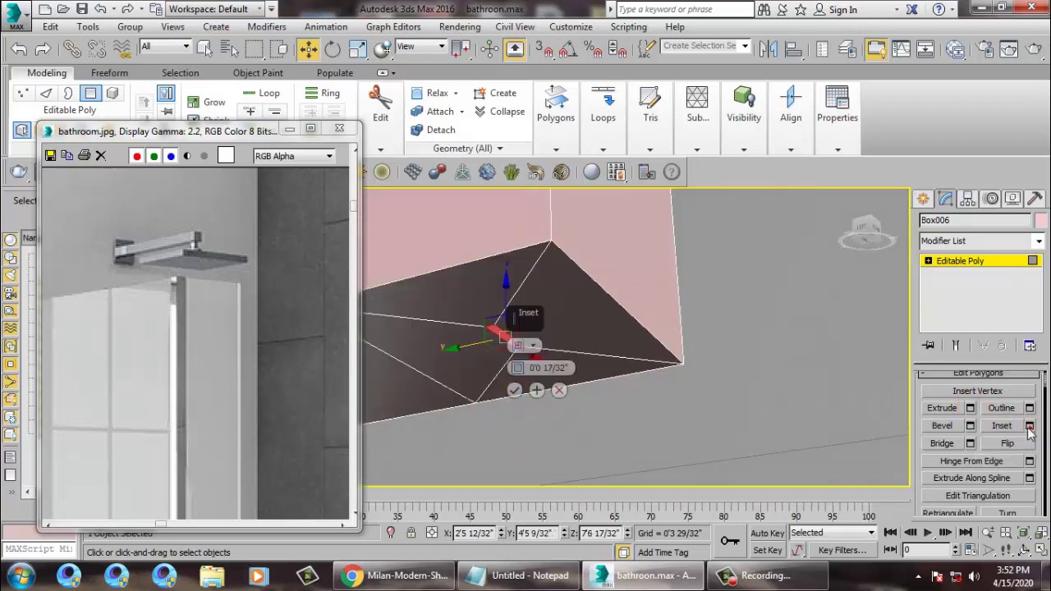
mouse_move(518, 369)
left_mouse_down()
mouse_move(519, 387)
mouse_move(519, 374)
left_mouse_up()
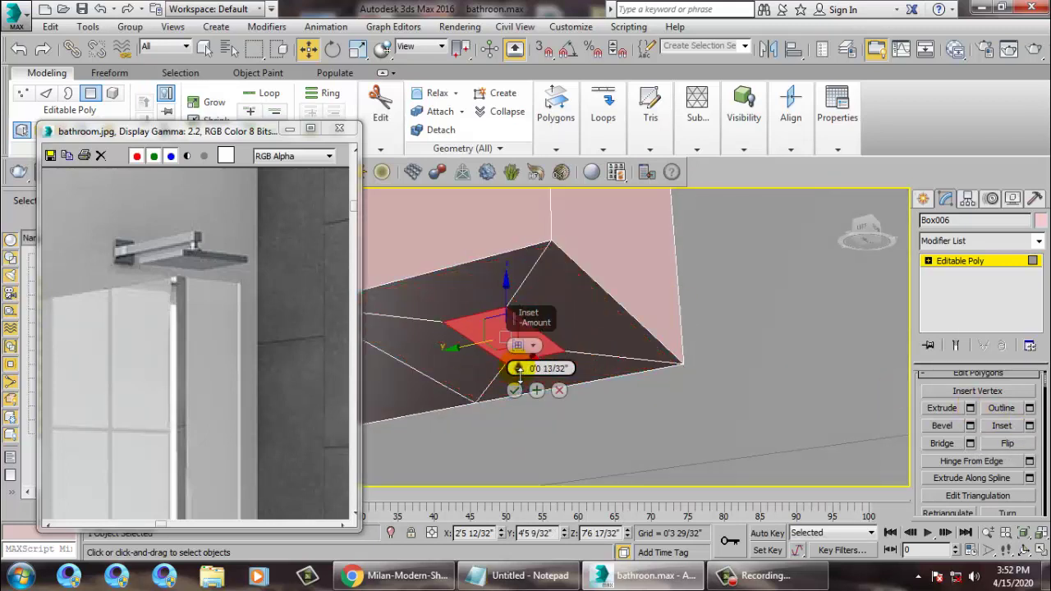
left_click(514, 393)
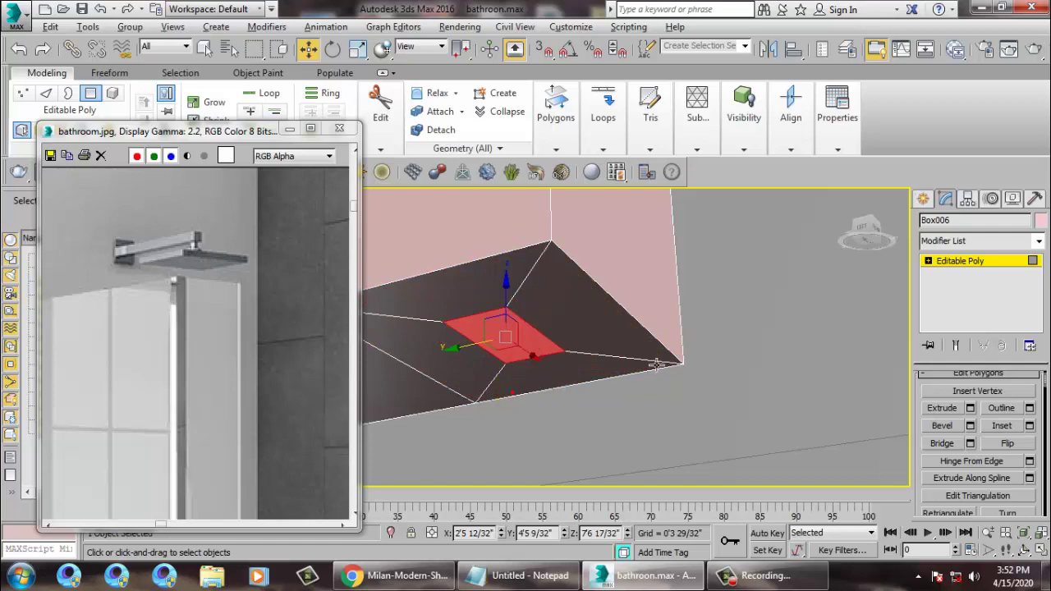
Step: Scale the inset polygon to 85% along the X axis and extrude it 0'3 29/32" downward as the shower head's stem
middle_click_drag(514, 386, 586, 346, "alt")
key("r")
left_click_drag(580, 338, 571, 338)
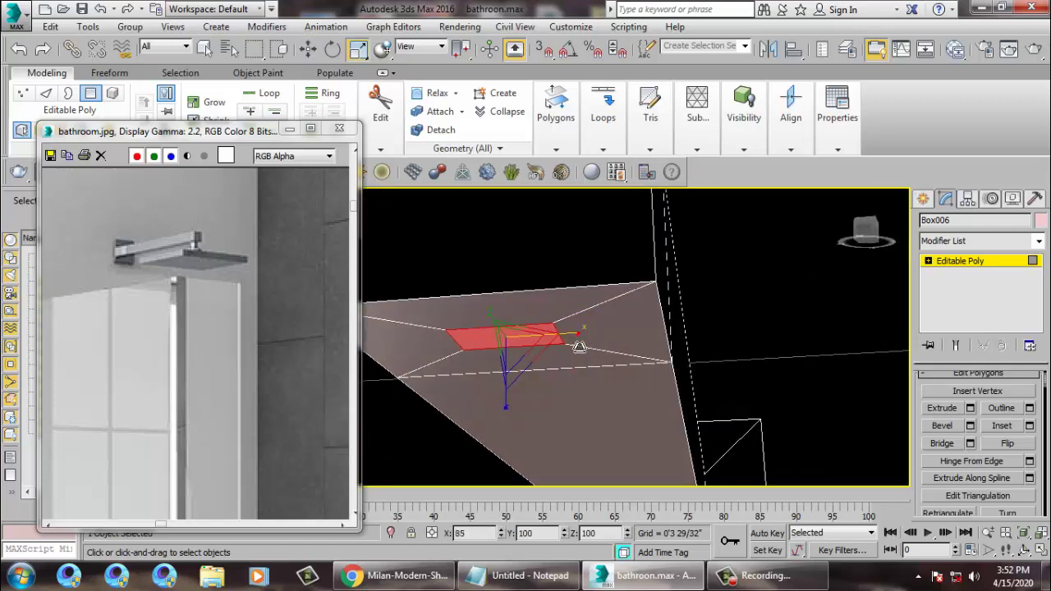
left_click(970, 409)
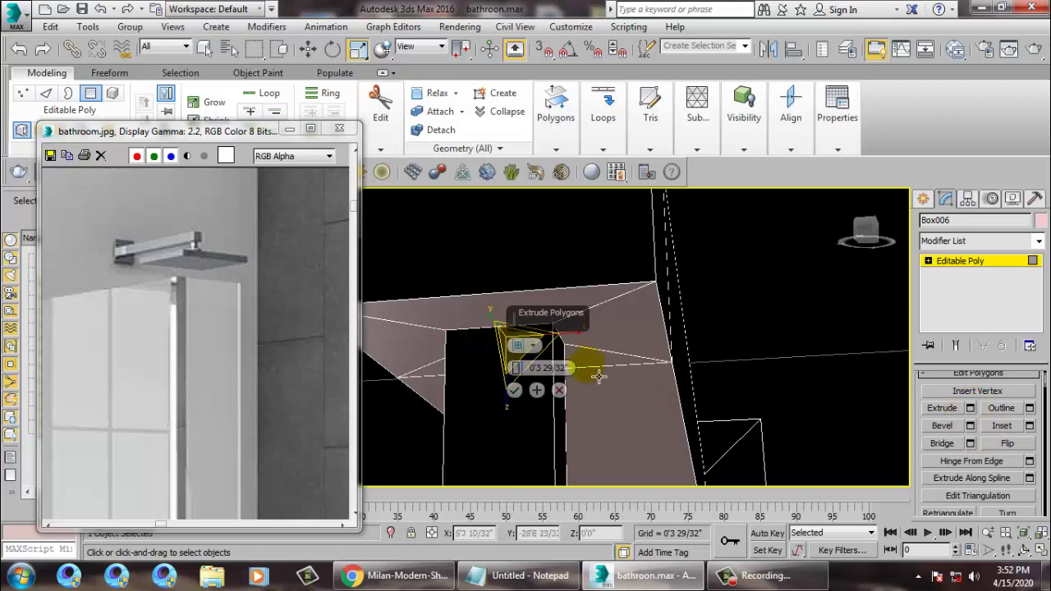
scroll(599, 376, "down", 5)
middle_click_drag(598, 376, 656, 394, "alt")
scroll(496, 398, "up", 2)
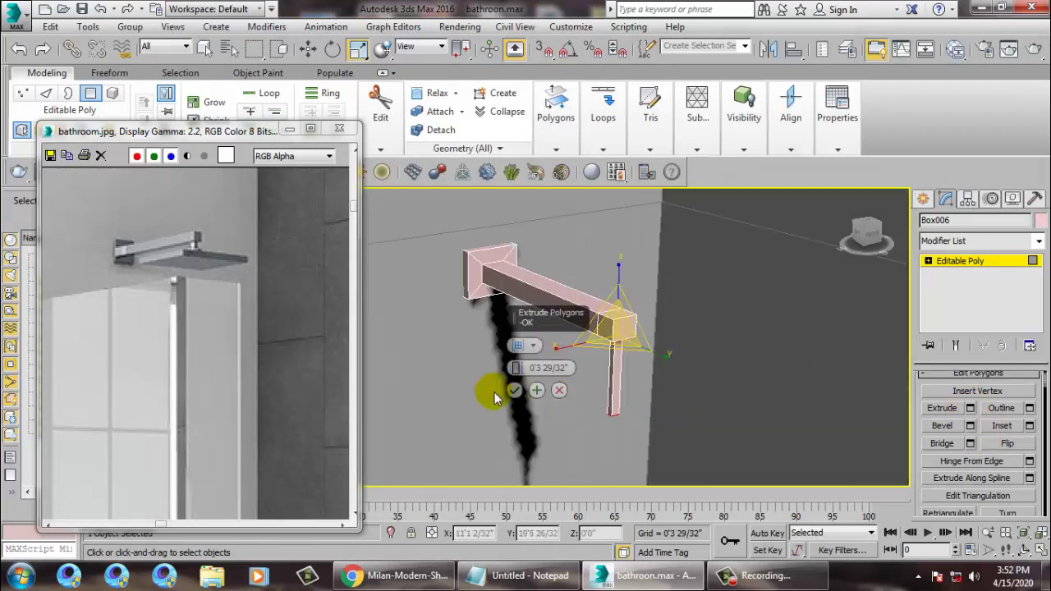
left_click(514, 391)
Step: Raise the stem's bottom polygon along the Z axis to about Z 7'5 1/32", shortening the stem
scroll(644, 353, "up", 3)
key("z")
scroll(585, 344, "down", 6)
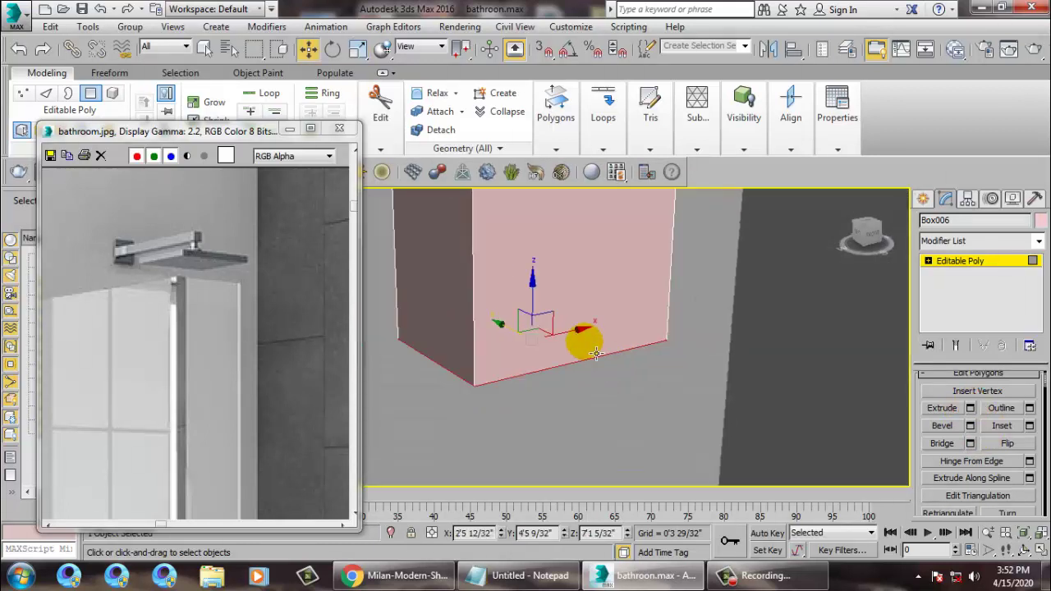
left_click_drag(598, 285, 604, 207)
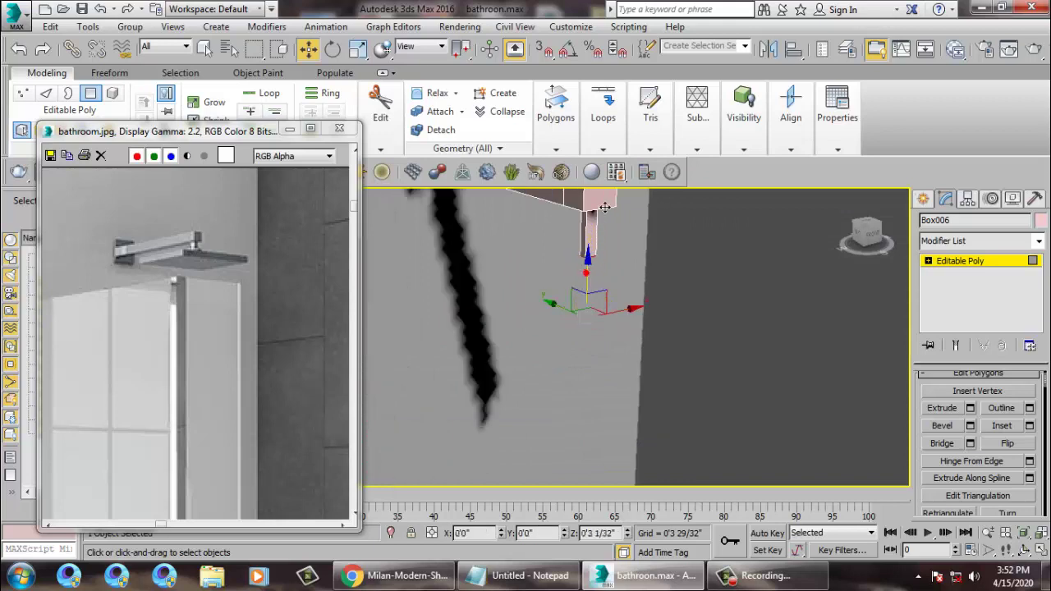
Step: In the Top view, create a flat box around the stem, about 0'4 24/32" long, 0'5 18/32" wide and 0'0 7/32" high
key("alt+w")
middle_click(446, 279)
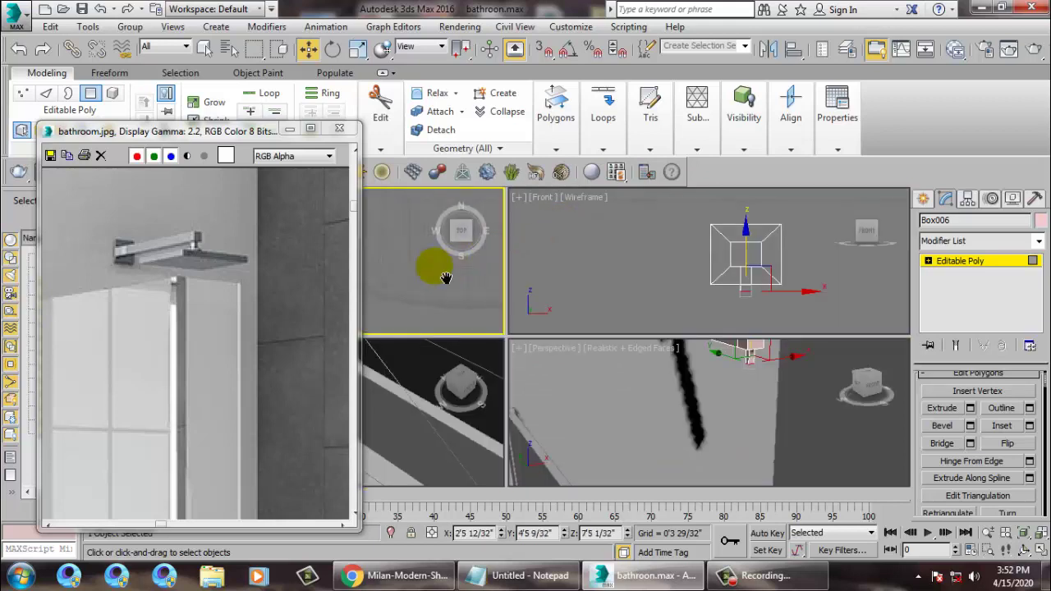
key("alt+w")
key("z")
scroll(586, 283, "down", 8)
middle_click_drag(608, 279, 619, 331)
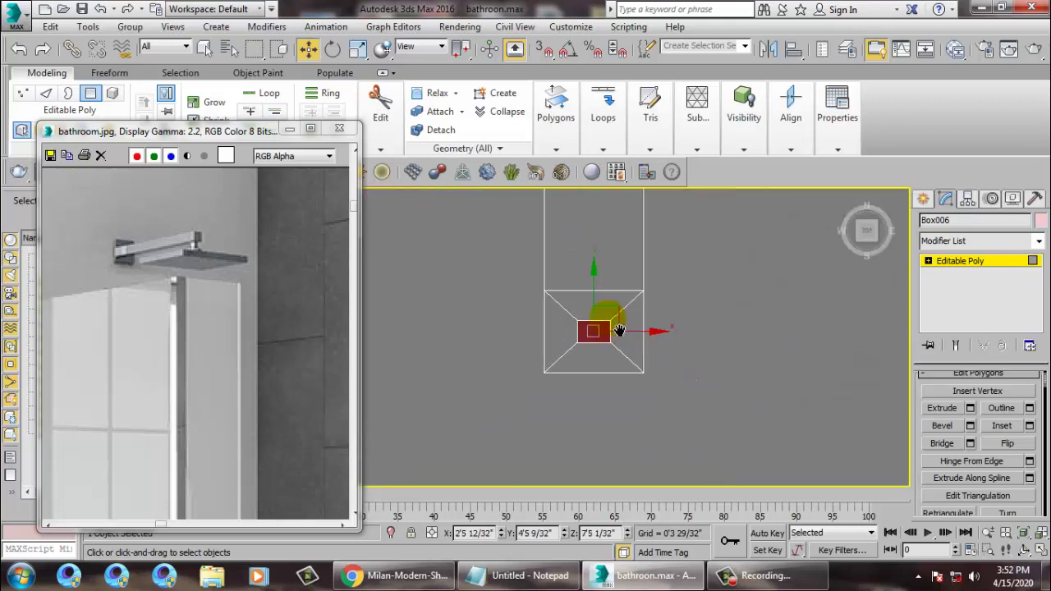
scroll(626, 327, "down", 3)
left_click(923, 199)
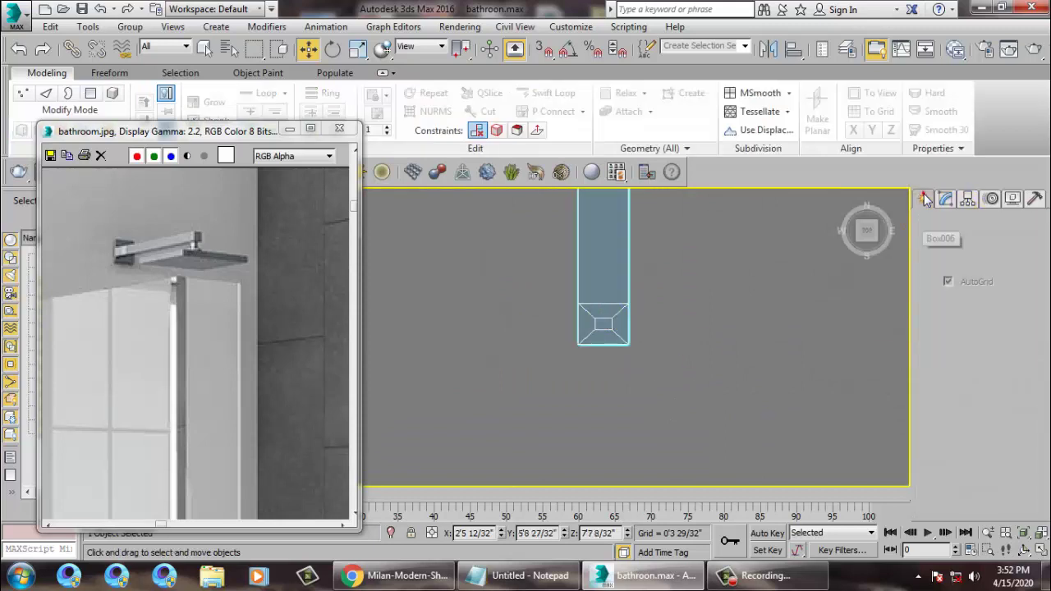
left_click(950, 296)
left_click_drag(526, 276, 678, 405)
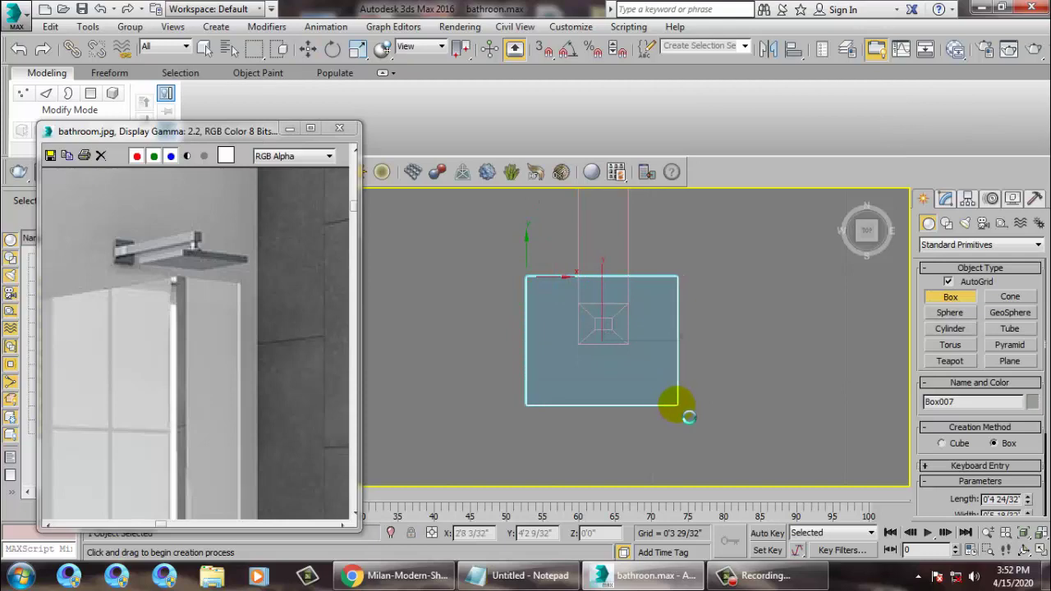
left_click(688, 410)
Step: Move the new flat box up along the Z axis to the stem's lower end, at about Z 7'5 1/32"
key("w")
key("alt+w")
right_click(816, 452)
key("z")
key("alt+w")
scroll(709, 370, "down", 8)
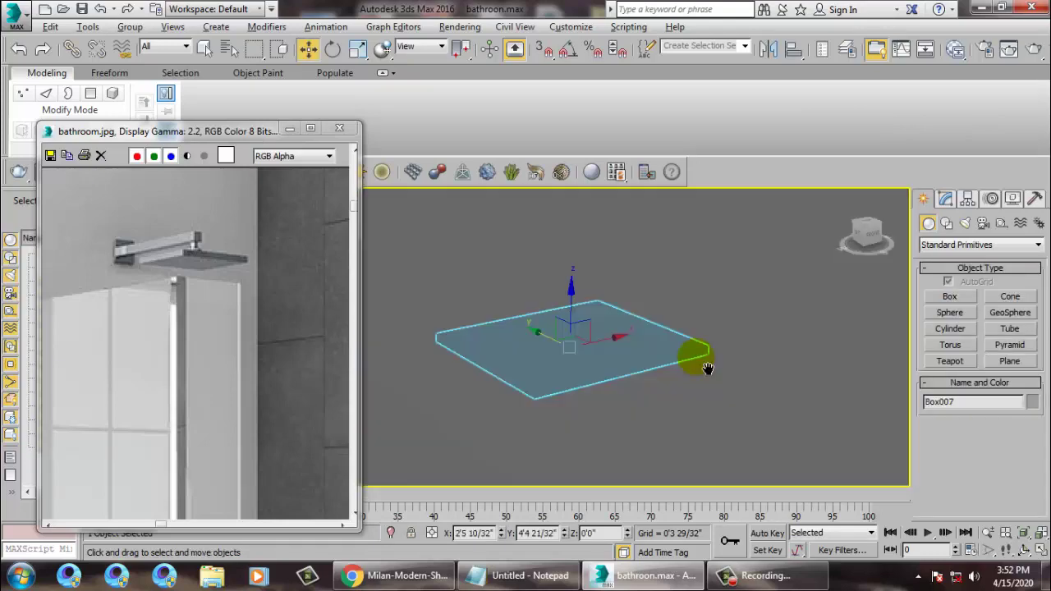
middle_click_drag(710, 344, 692, 404, "alt")
scroll(679, 411, "down", 4)
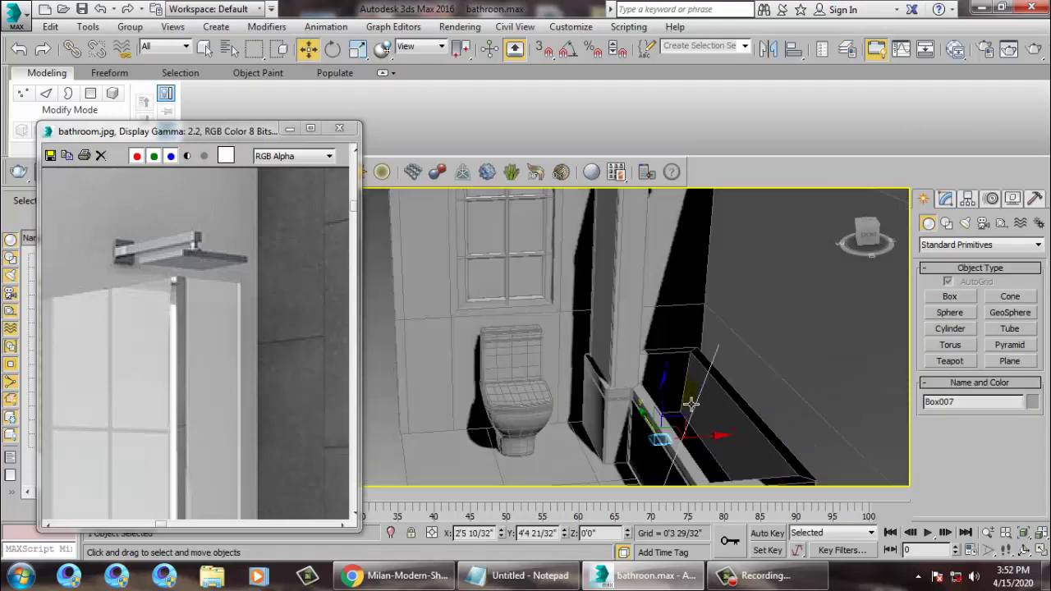
left_click_drag(669, 401, 678, 171)
middle_click_drag(739, 194, 702, 306)
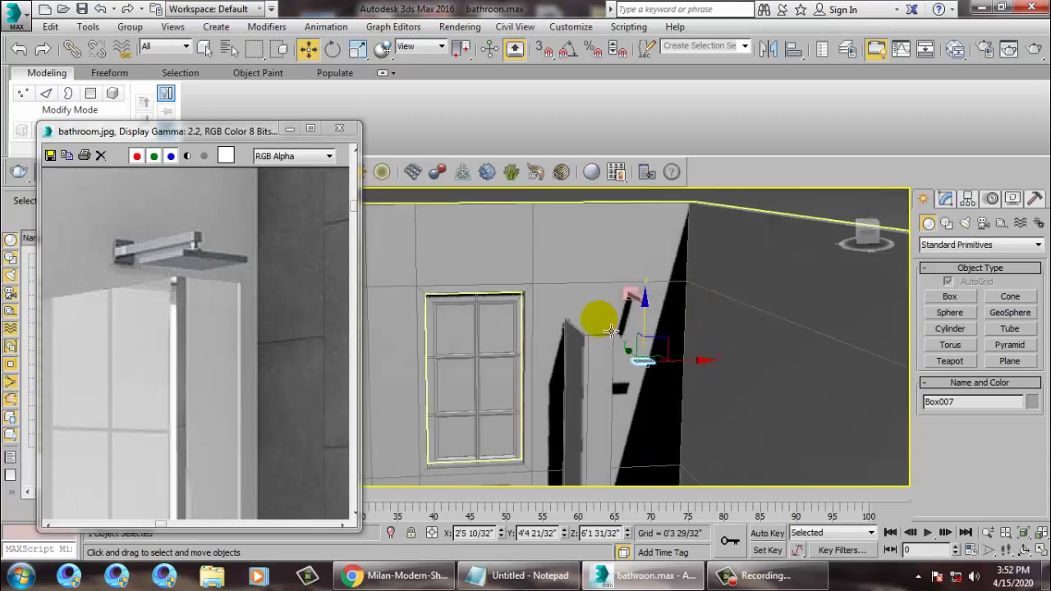
left_click_drag(653, 334, 662, 288)
Step: Centre the flat box under the stem at about Y 4'5 4/32" and stretch it to about 108% along the Y axis
key("z")
scroll(682, 321, "down", 5)
middle_click_drag(681, 321, 599, 408, "alt")
key("r")
key("w")
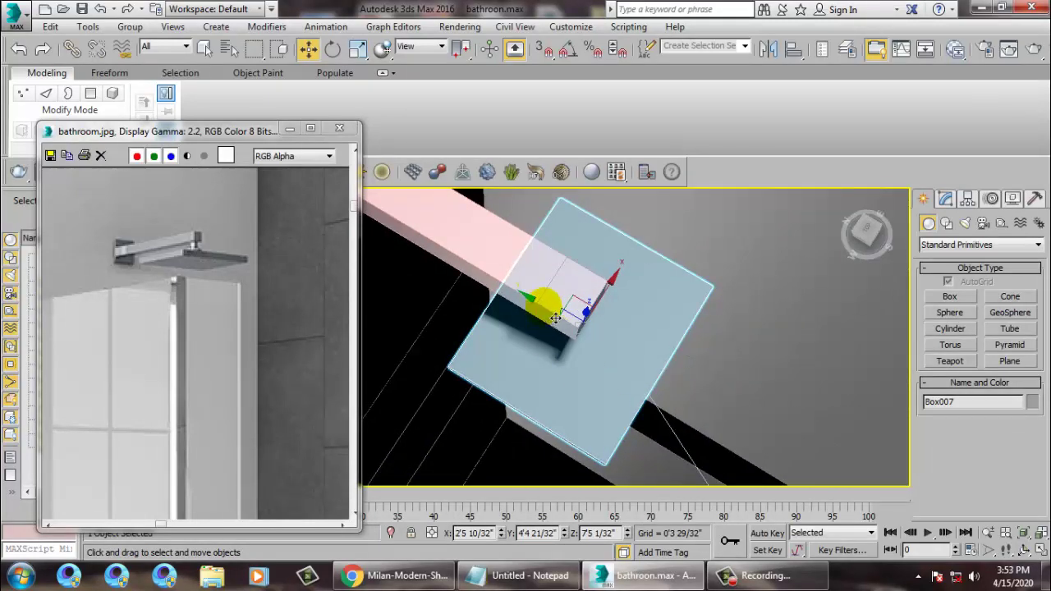
left_click_drag(560, 320, 550, 314)
key("r")
left_click_drag(641, 370, 645, 375)
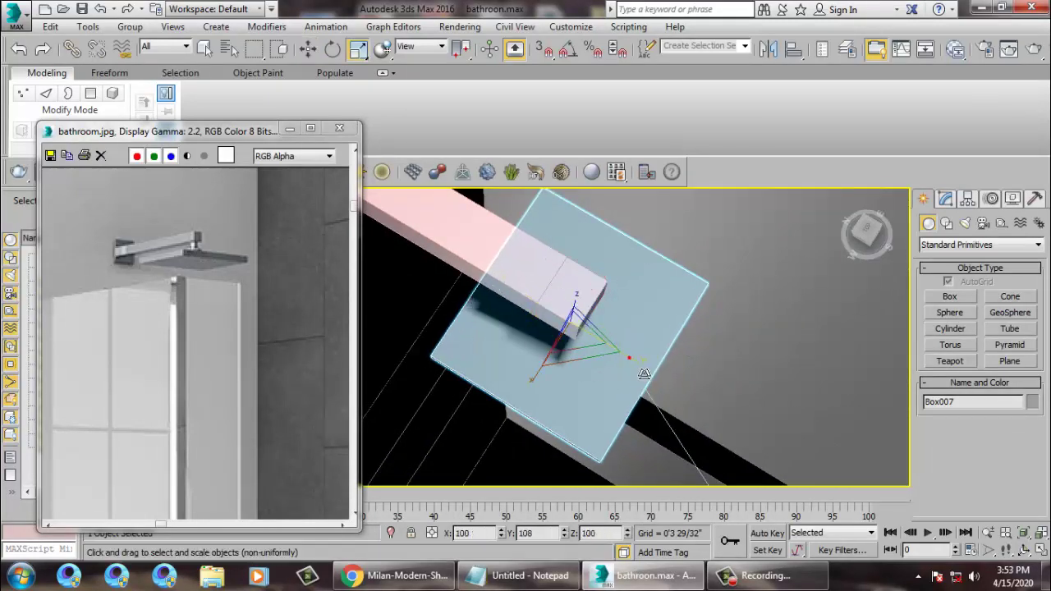
Step: Compare the shower head's size and placement in the room with the reference image
left_click(184, 372)
scroll(195, 342, "down", 2)
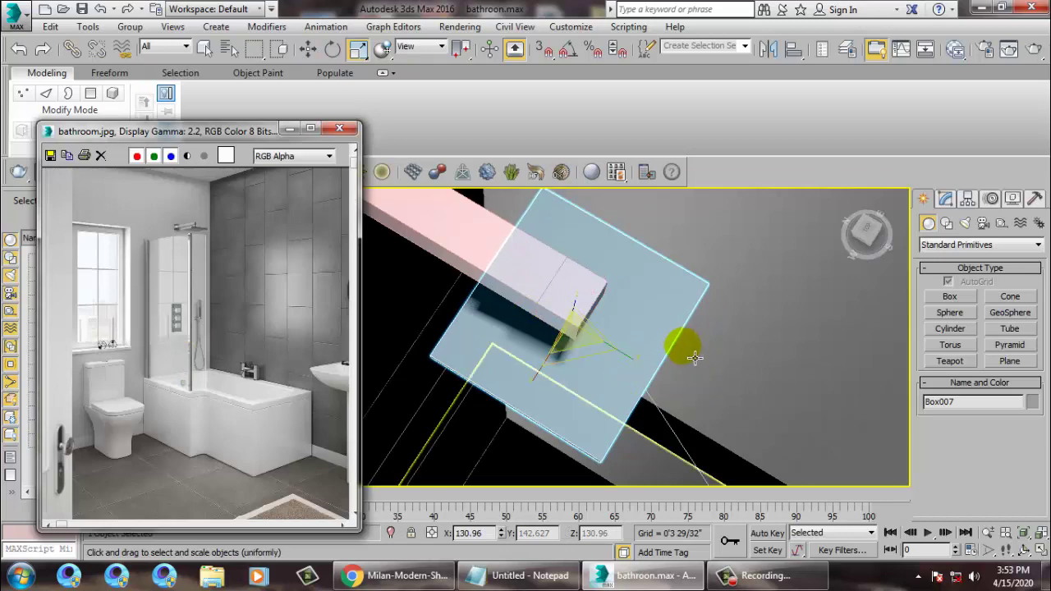
scroll(695, 358, "down", 1)
middle_click_drag(695, 358, 704, 293, "alt")
scroll(643, 277, "down", 5)
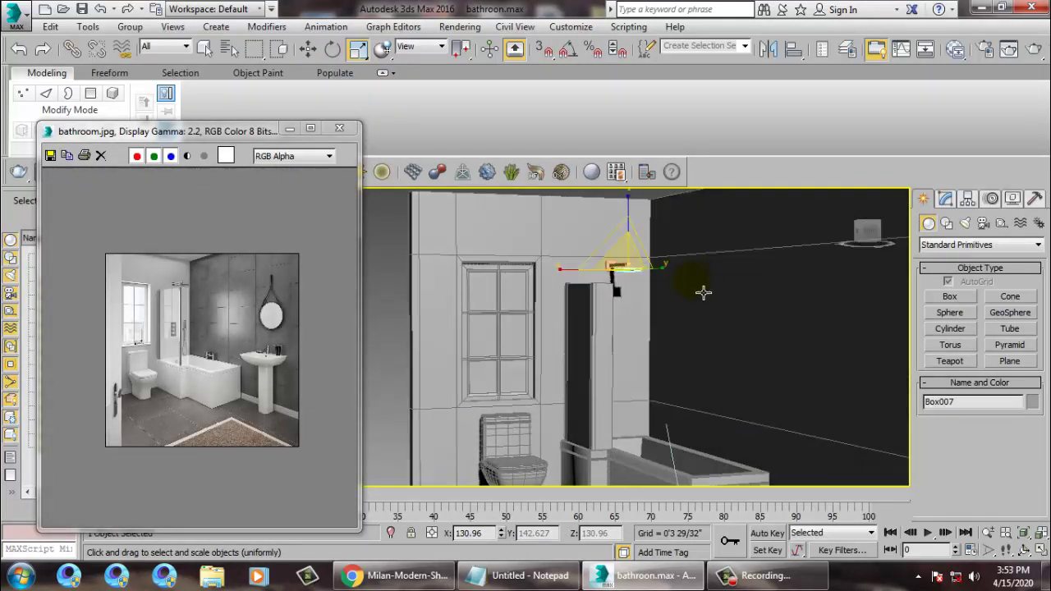
scroll(227, 344, "up", 3)
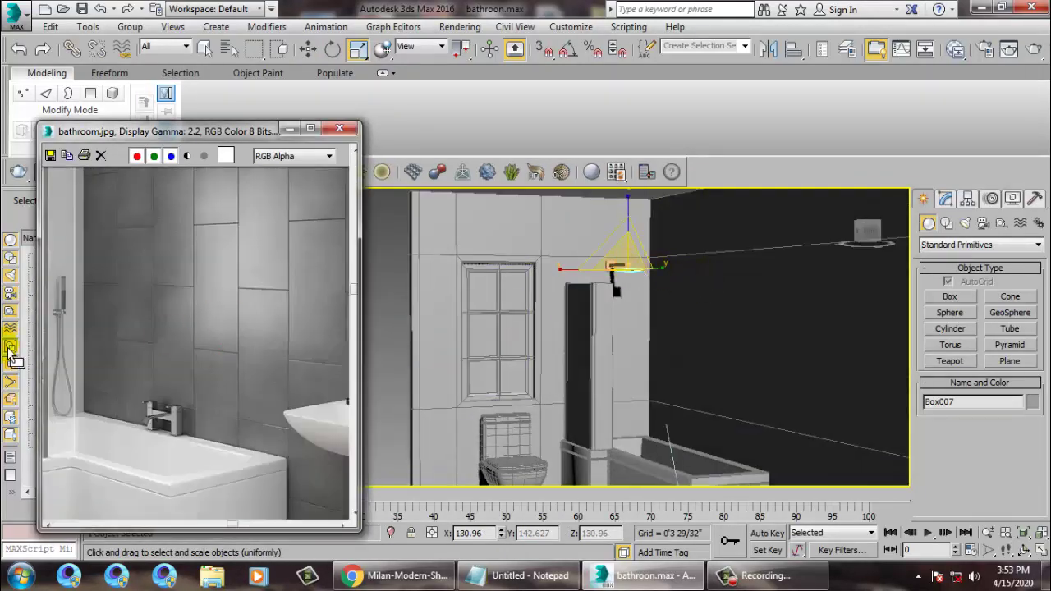
middle_click_drag(199, 481, 202, 485)
middle_click(620, 360)
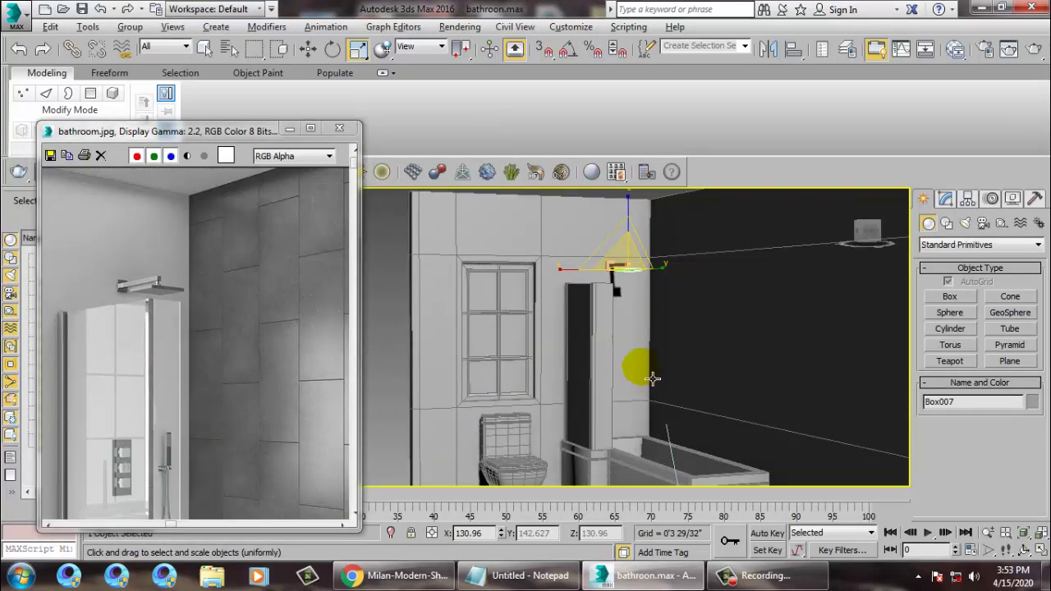
Step: Lower the shower head plate along the Z axis to about Z 7'4 29/32" so its top meets the stem's end
key("z")
middle_click_drag(625, 287, 541, 417, "alt")
key("w")
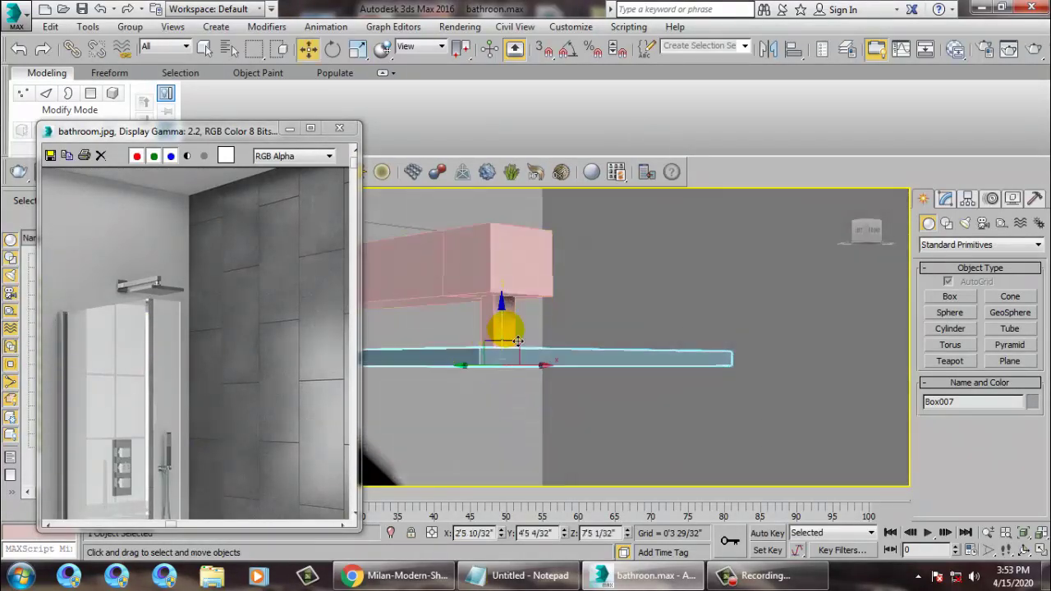
left_click_drag(511, 331, 518, 345)
middle_click_drag(602, 344, 764, 293, "alt")
scroll(675, 314, "down", 4)
middle_click_drag(676, 314, 668, 325)
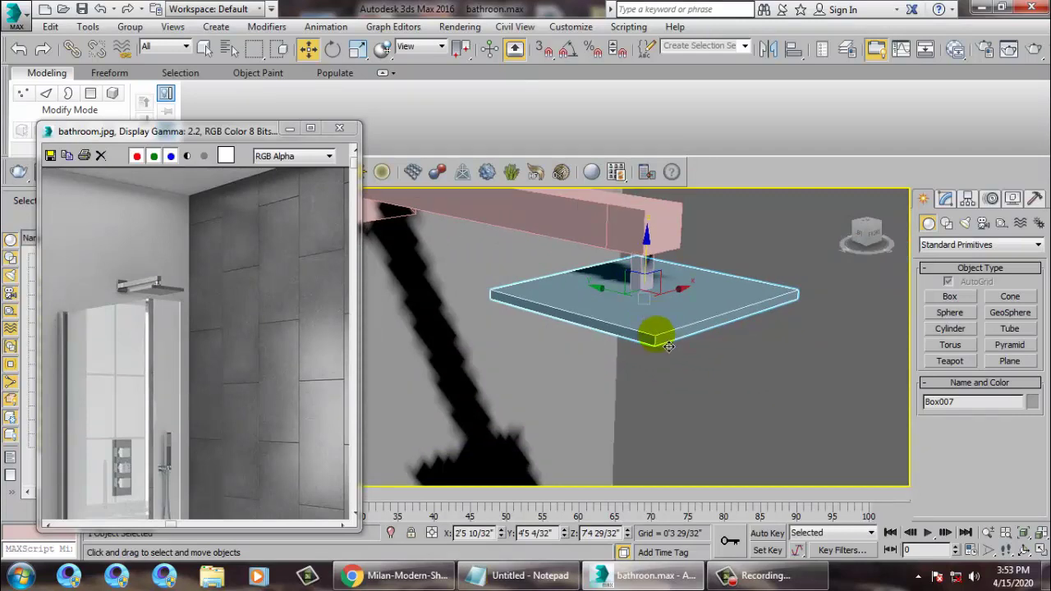
Step: Convert the shower head plate to an Editable Poly and add a Swift Loop edge loop around its thin sides
left_click(945, 199)
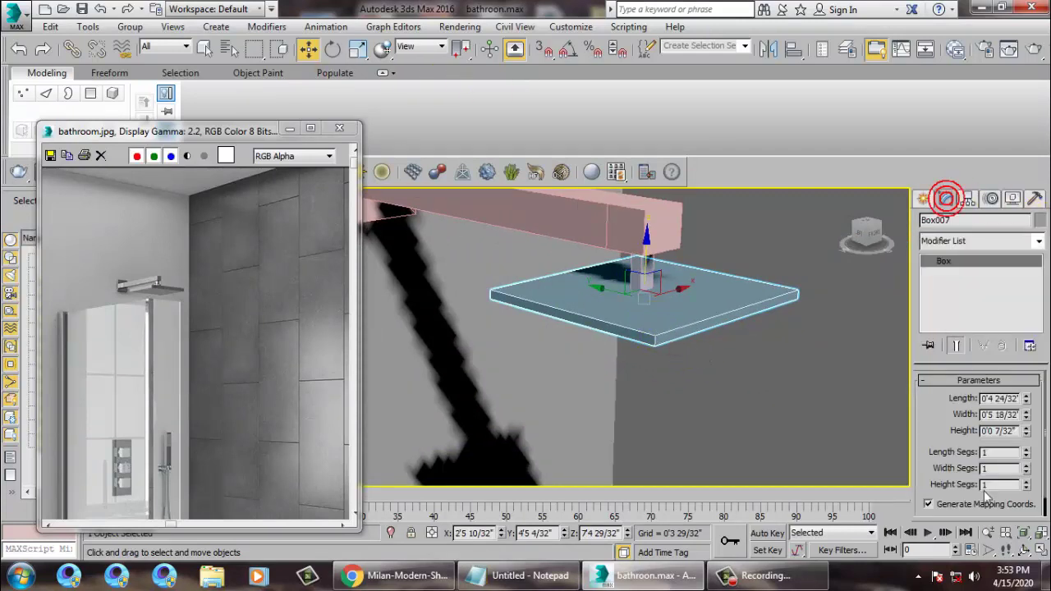
right_click(944, 261)
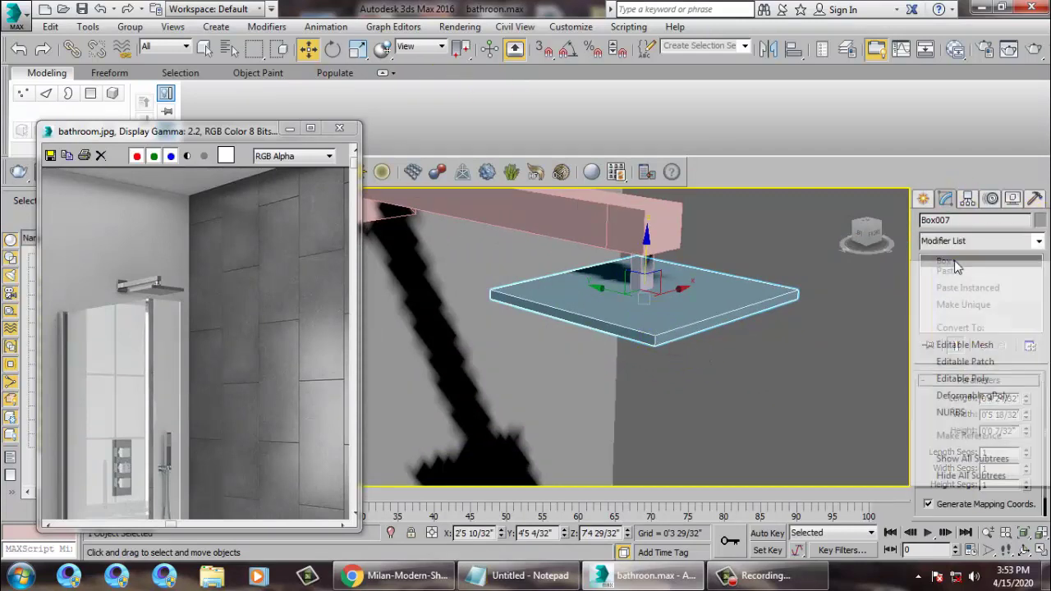
left_click(980, 381)
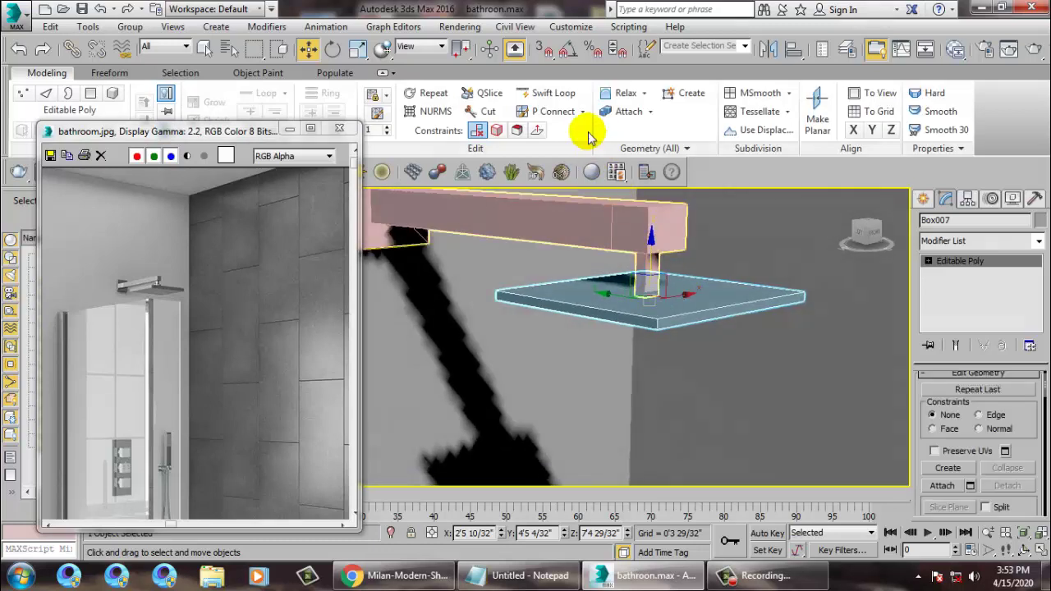
left_click(547, 92)
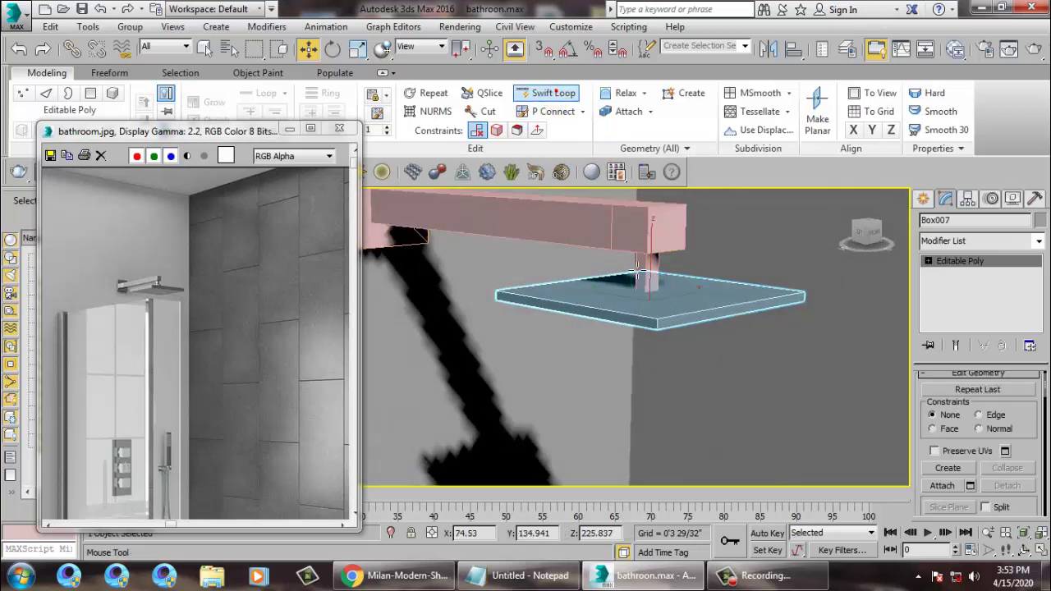
left_click(667, 338)
right_click(668, 339)
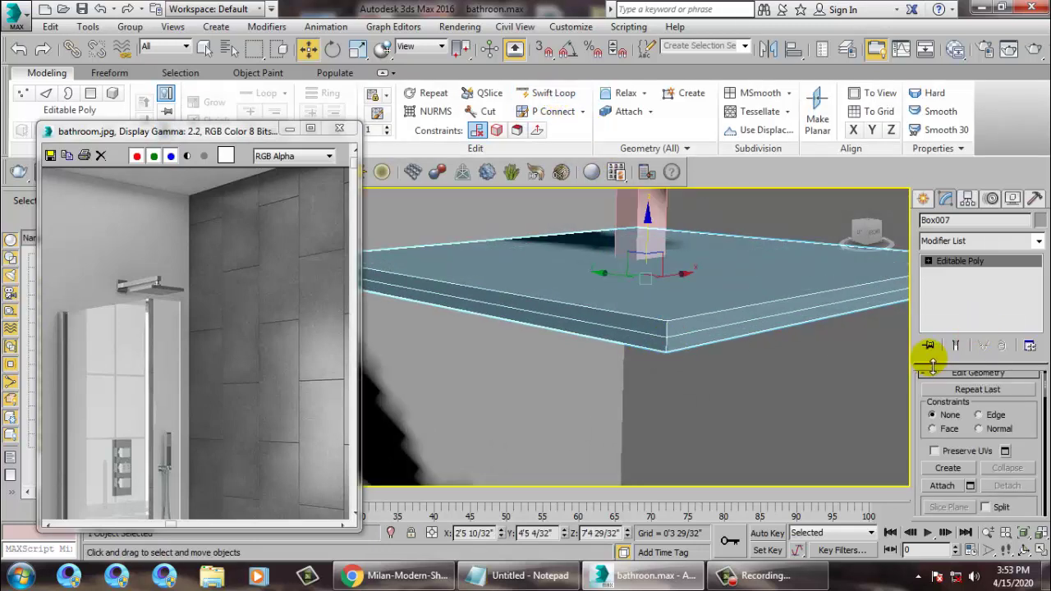
Step: Chamfer the four upper perimeter edges of the shower head plate by 0'0 15/32" with 3 segments
key("2")
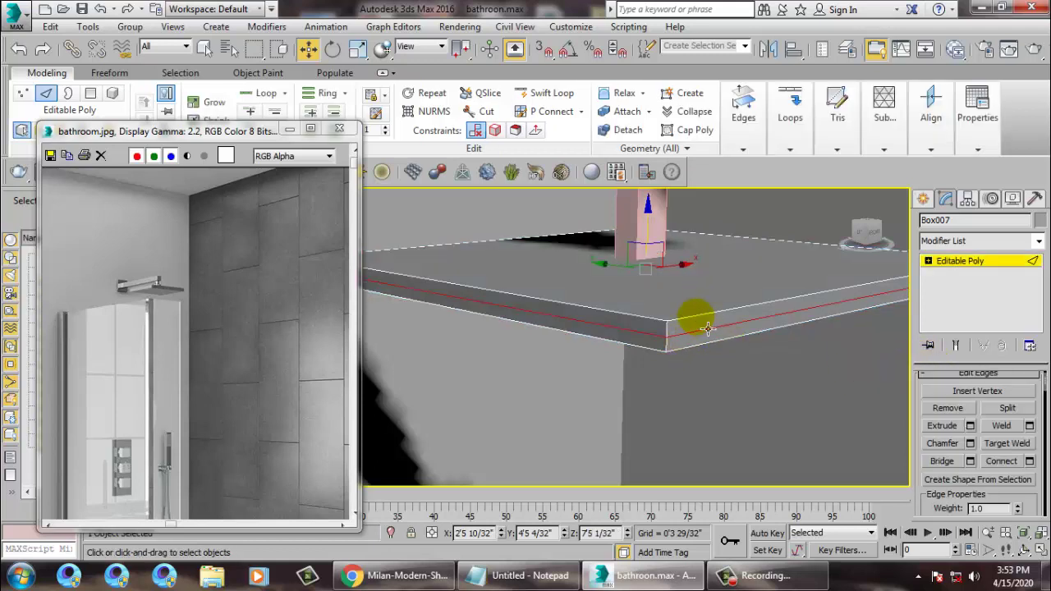
left_click(708, 329)
left_click(659, 326, "ctrl")
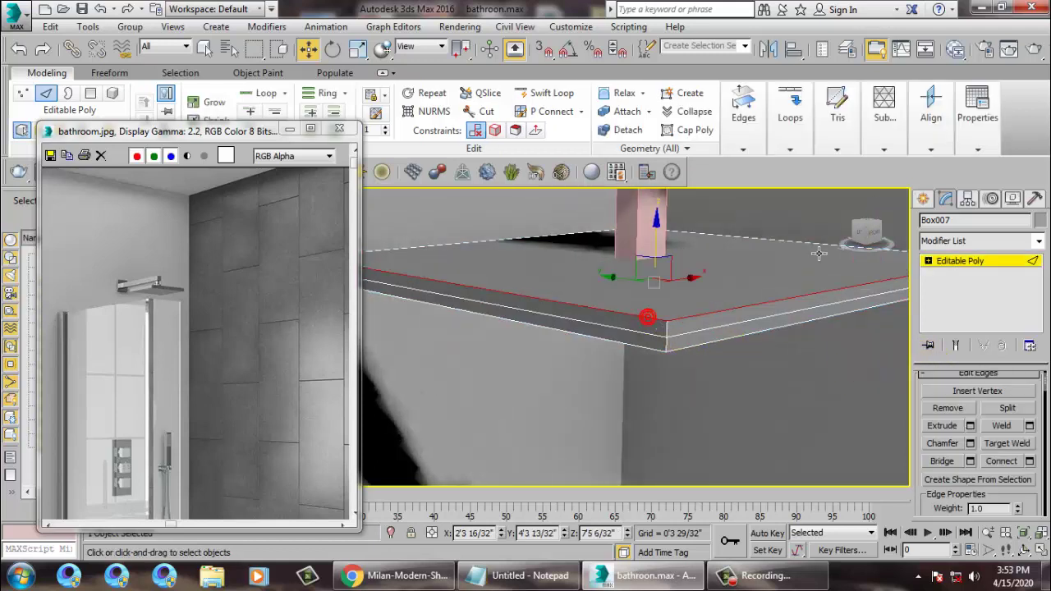
left_click(815, 255, "ctrl")
left_click(484, 243, "ctrl")
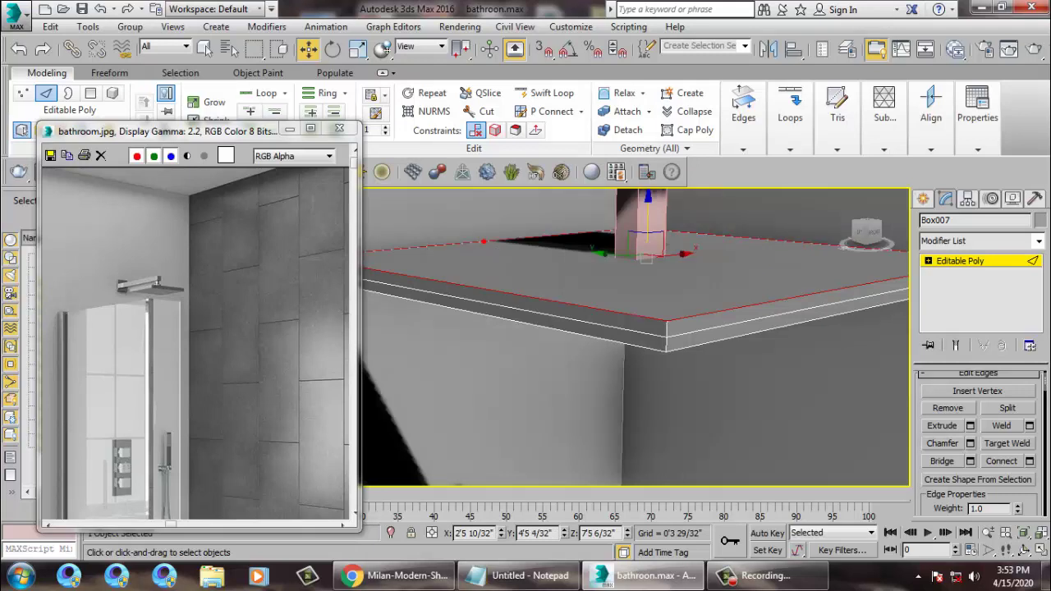
left_click(969, 444)
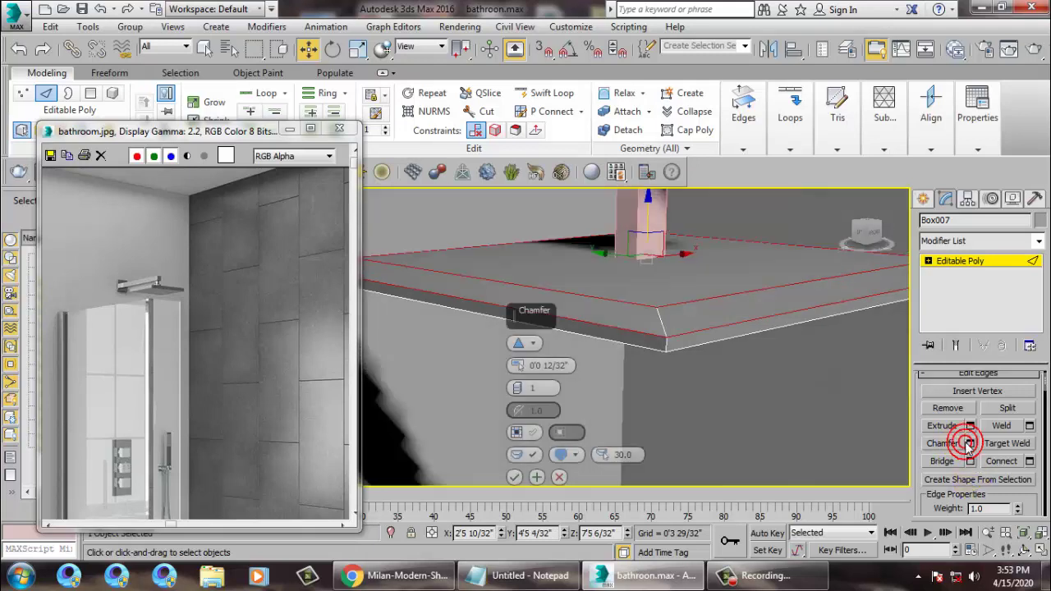
left_click_drag(518, 366, 523, 393)
left_click(519, 384)
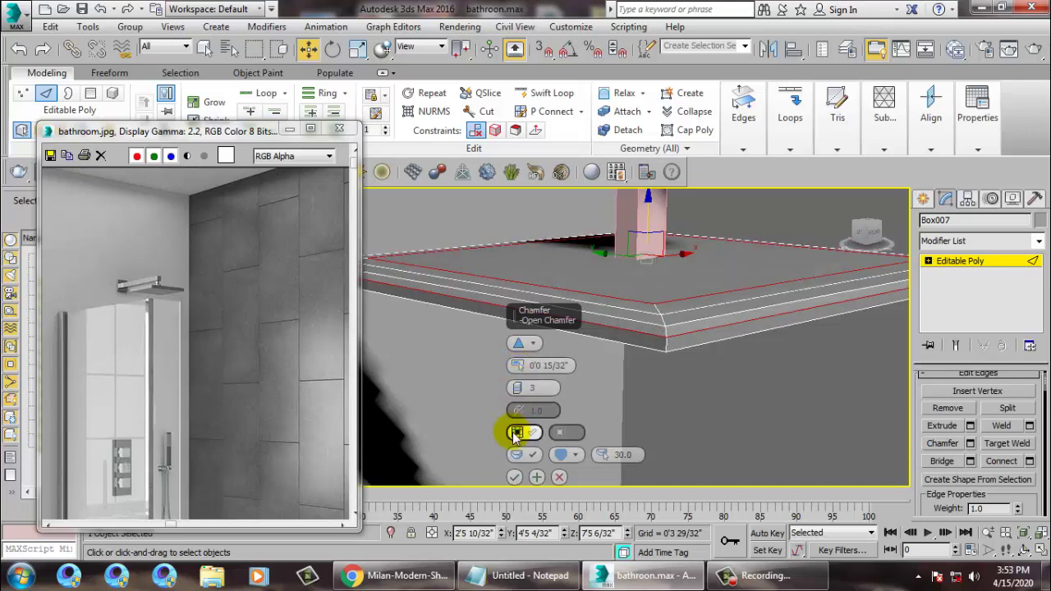
left_click(516, 475)
Step: Select the bottom polygon of the shower head plate, lower it slightly along the Z axis, and leave polygon editing
scroll(555, 398, "down", 4)
scroll(555, 395, "down", 3)
middle_click_drag(555, 396, 635, 398, "alt")
key("4")
left_click(580, 353)
scroll(586, 345, "up", 3)
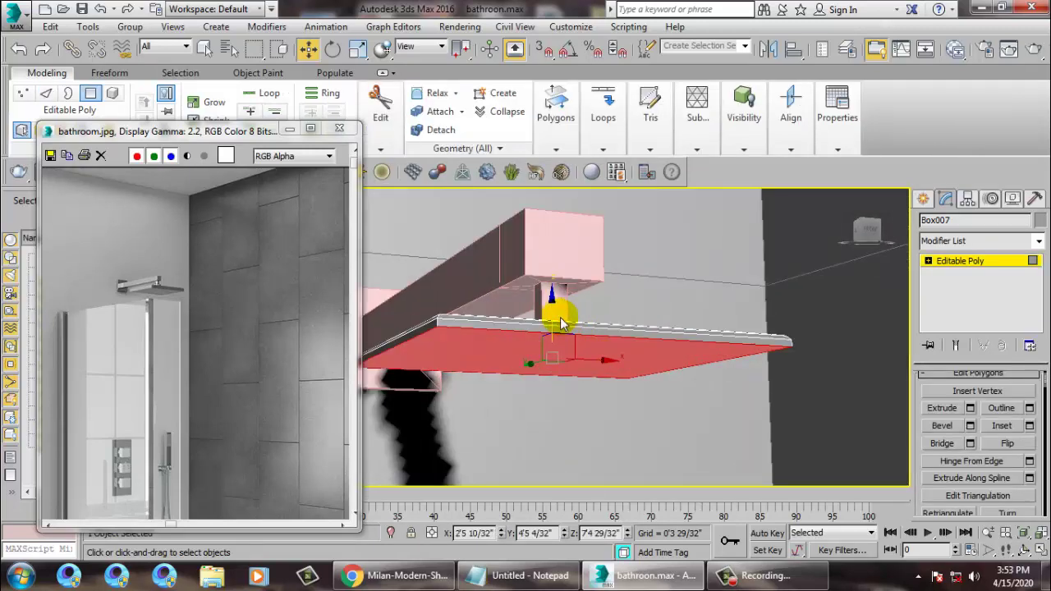
left_click_drag(564, 327, 565, 335)
middle_click_drag(610, 366, 632, 353, "alt")
scroll(632, 353, "down", 5)
left_click(987, 262)
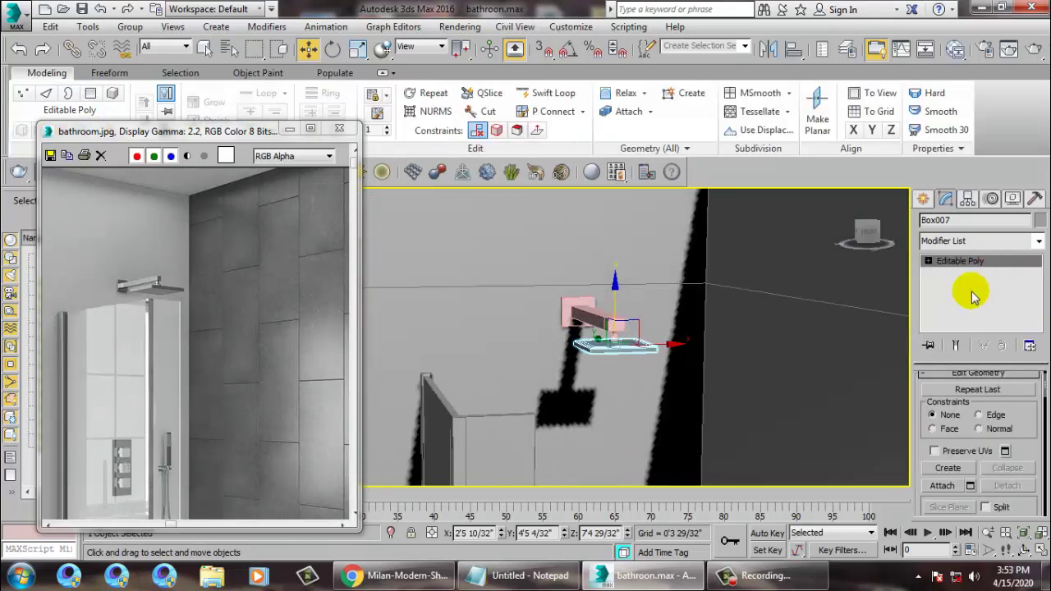
Step: Select every object in the scene and assign them all the same grey custom object color
key("ctrl+a")
left_click(1041, 220)
left_click(724, 376)
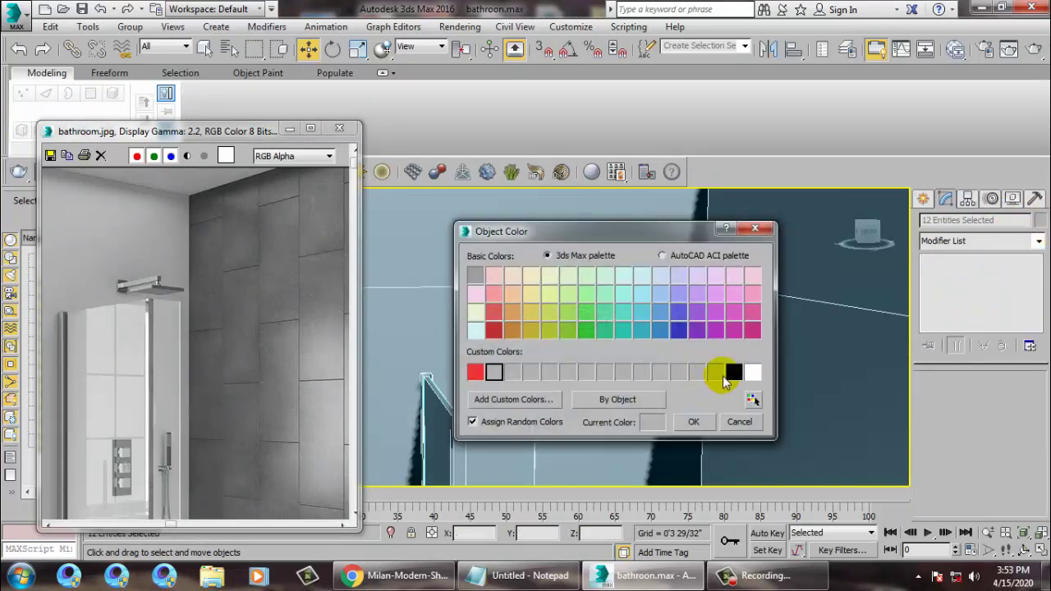
left_click(692, 422)
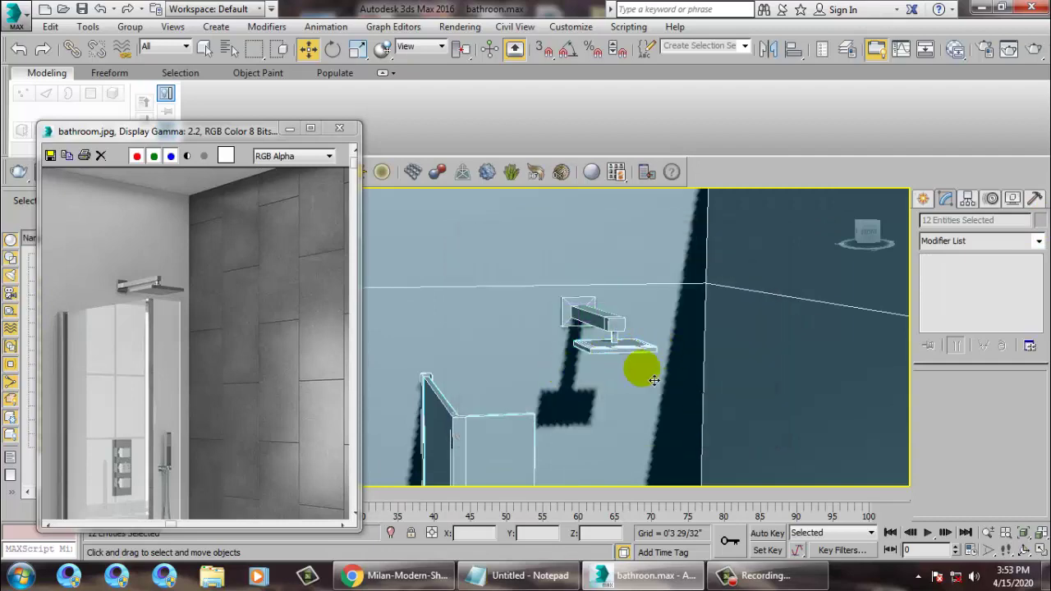
Step: Examine the whole modelled room and compare it with the full bathroom reference image
middle_click_drag(618, 397, 663, 354, "alt")
scroll(650, 340, "down", 5)
scroll(671, 348, "up", 5)
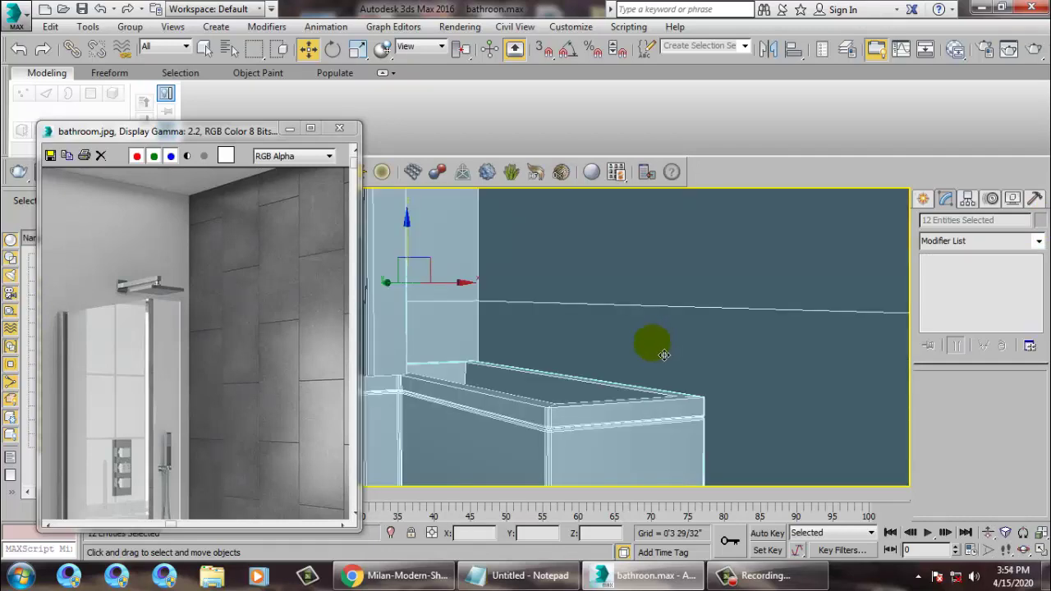
scroll(567, 371, "down", 5)
left_click(574, 344)
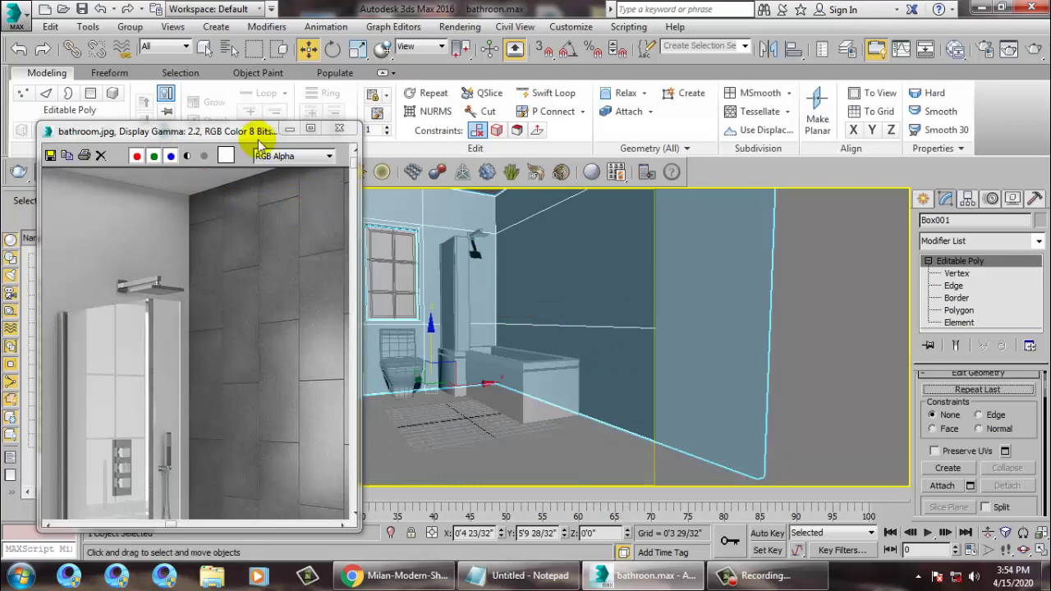
left_click_drag(246, 131, 706, 300)
left_click_drag(871, 326, 276, 92)
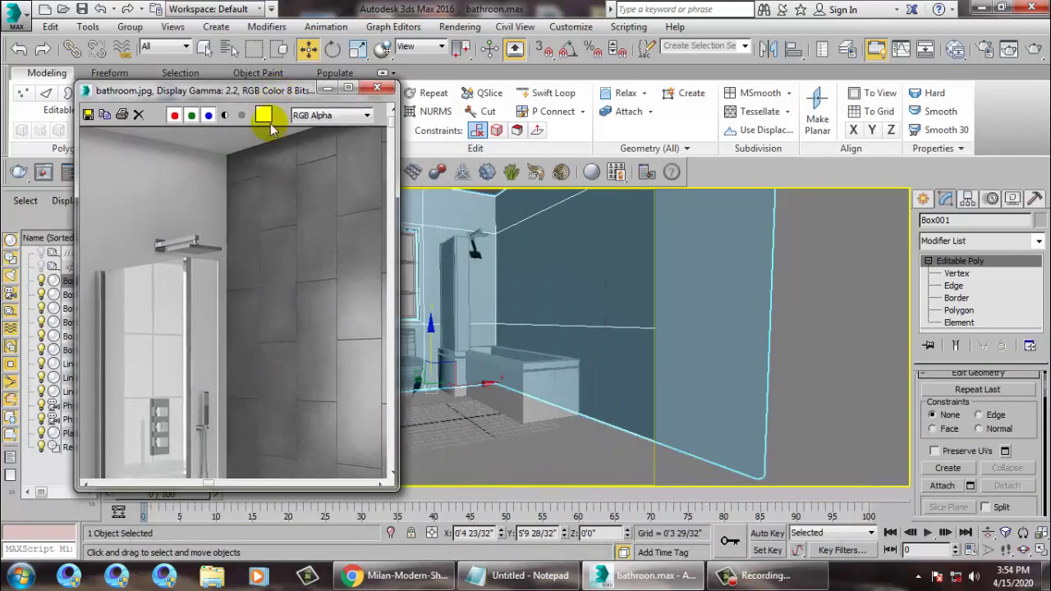
scroll(306, 320, "down", 2)
scroll(280, 289, "up", 1)
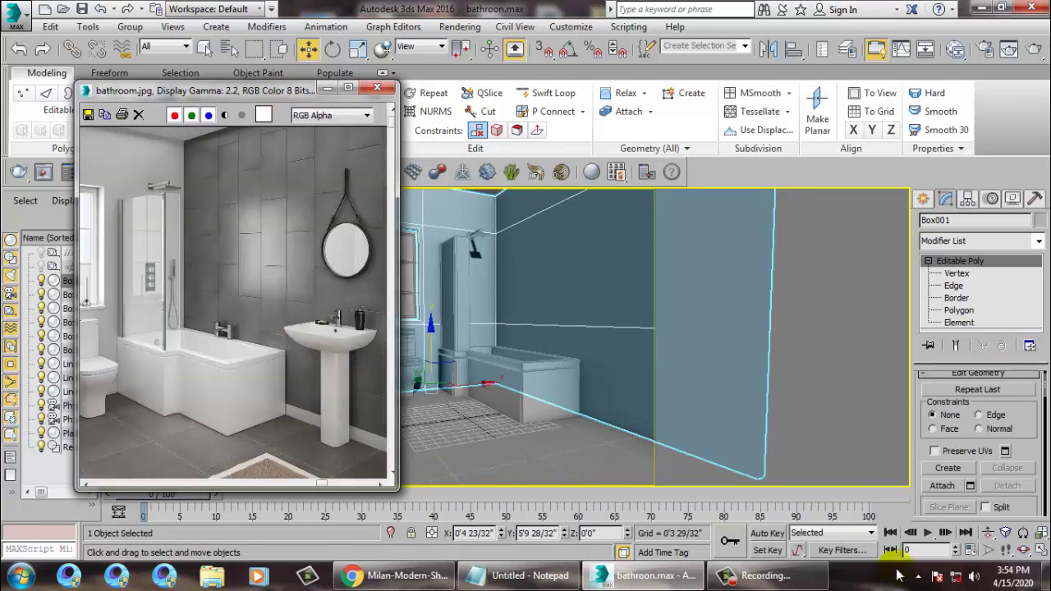
left_click(760, 576)
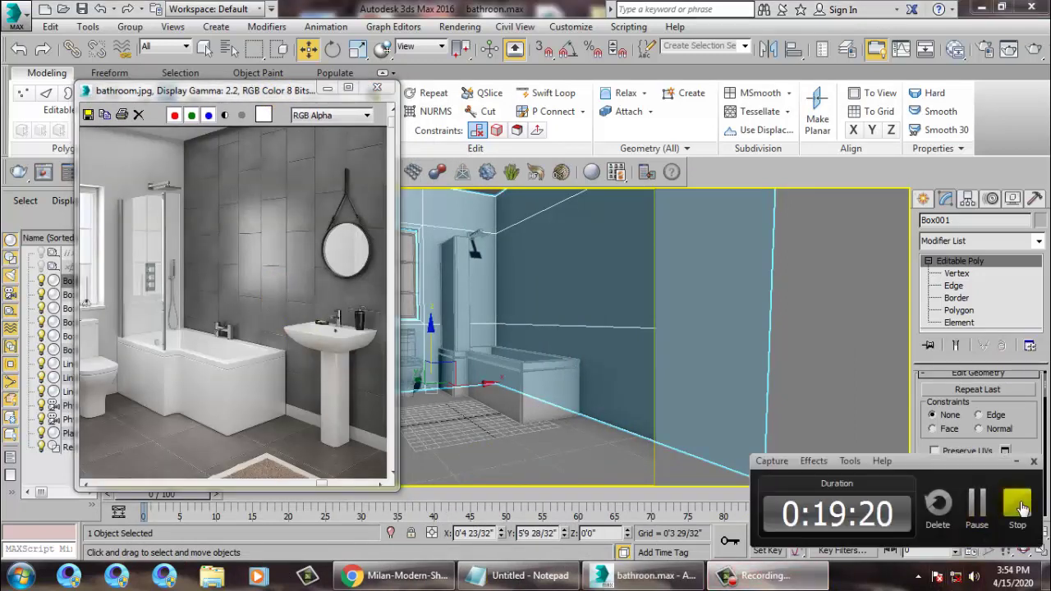